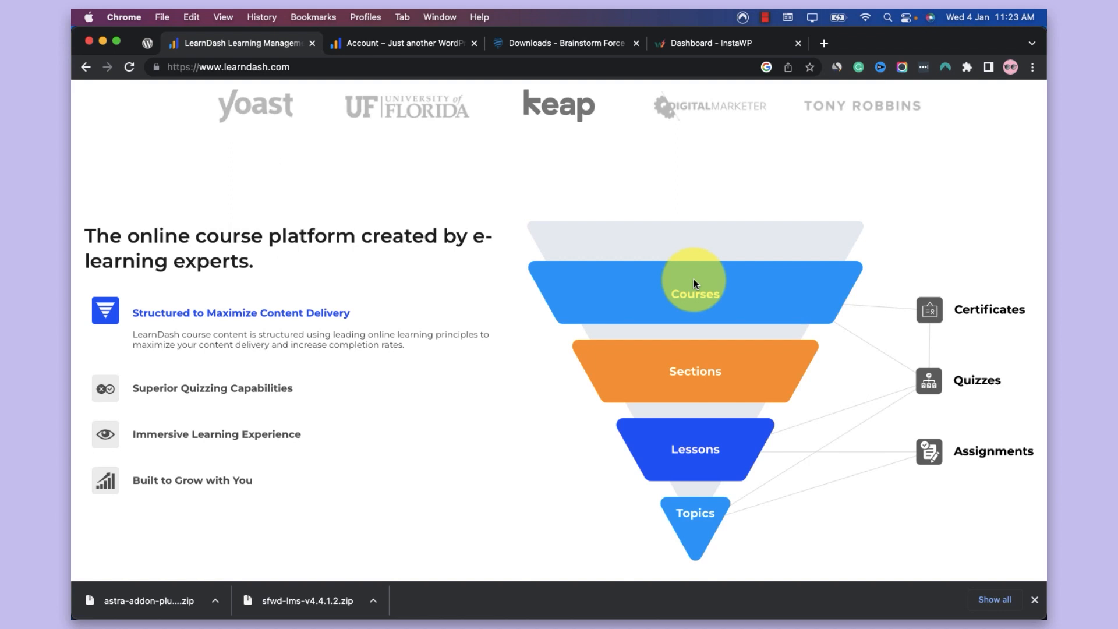
Examine the LearnDash homepage's course structure diagram and the section on building a course website with LearnDash Cloud
scroll(694, 282, down, 3)
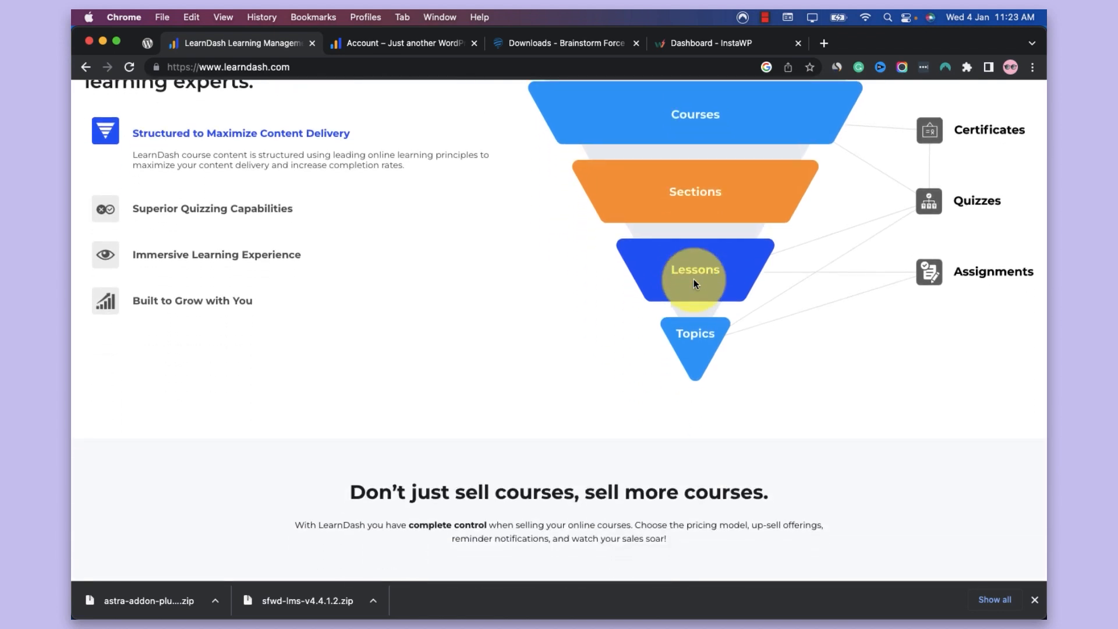
scroll(693, 278, up, 1)
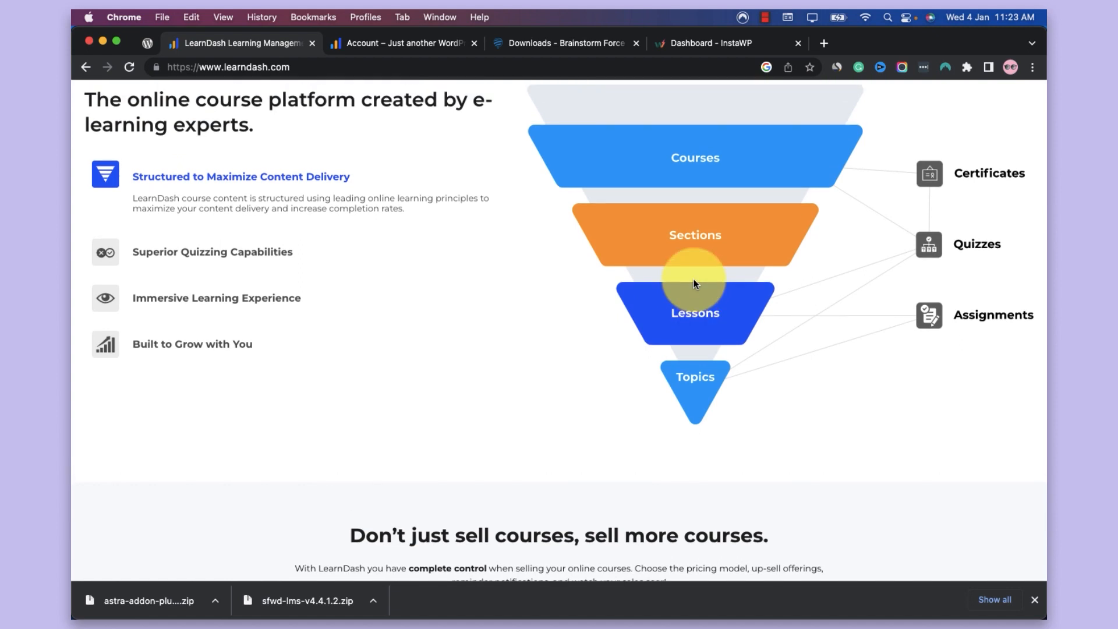
scroll(693, 283, up, 1)
scroll(694, 283, up, 1)
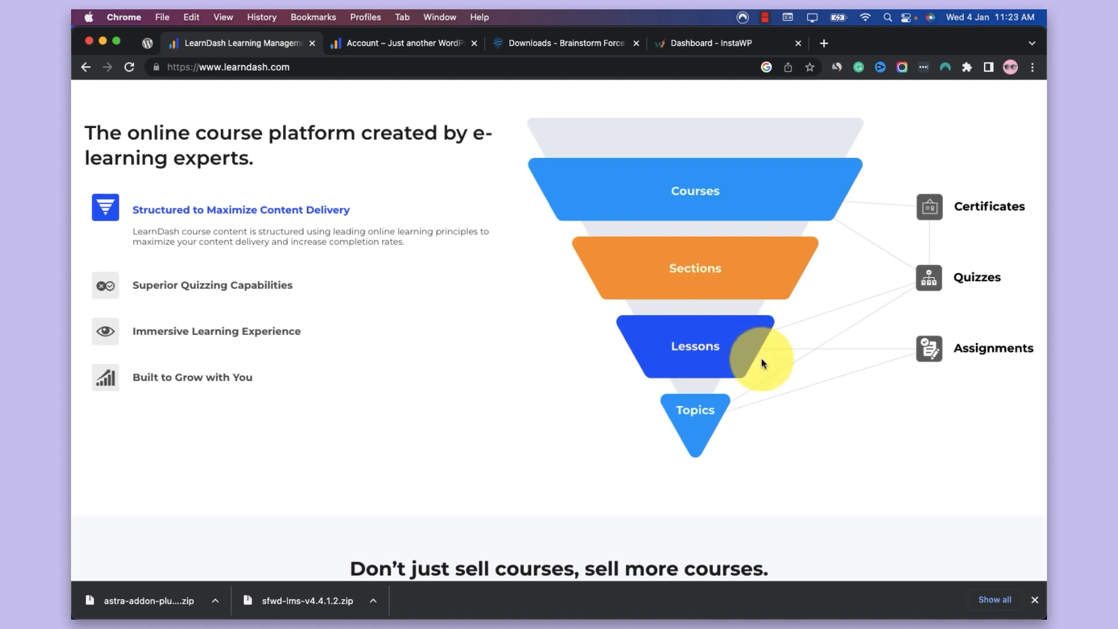
scroll(760, 358, up, 1)
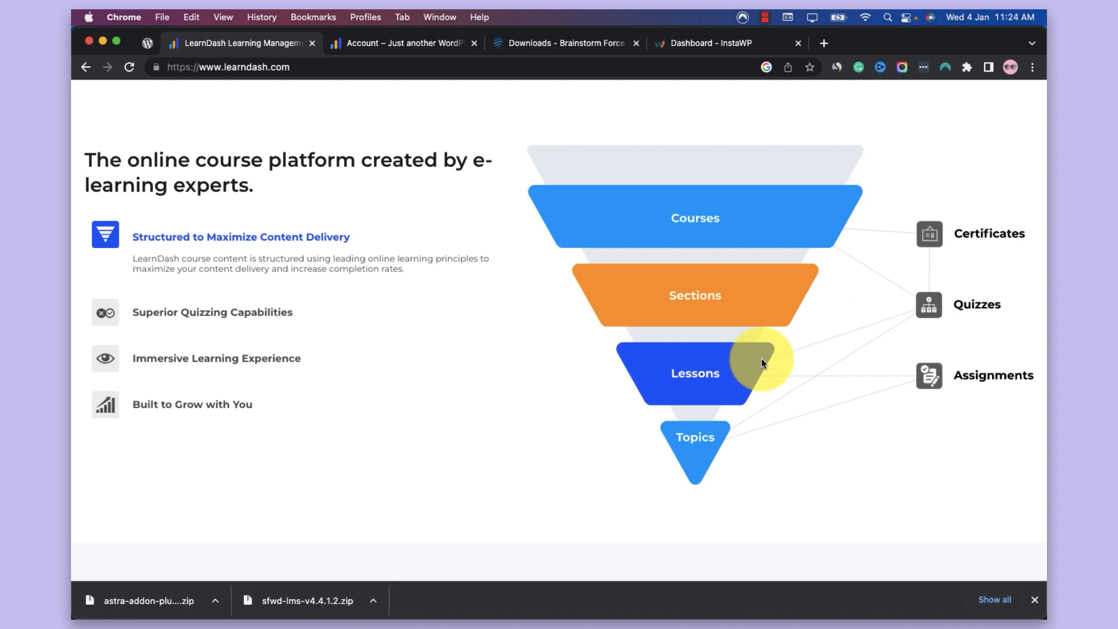
scroll(761, 363, down, 2)
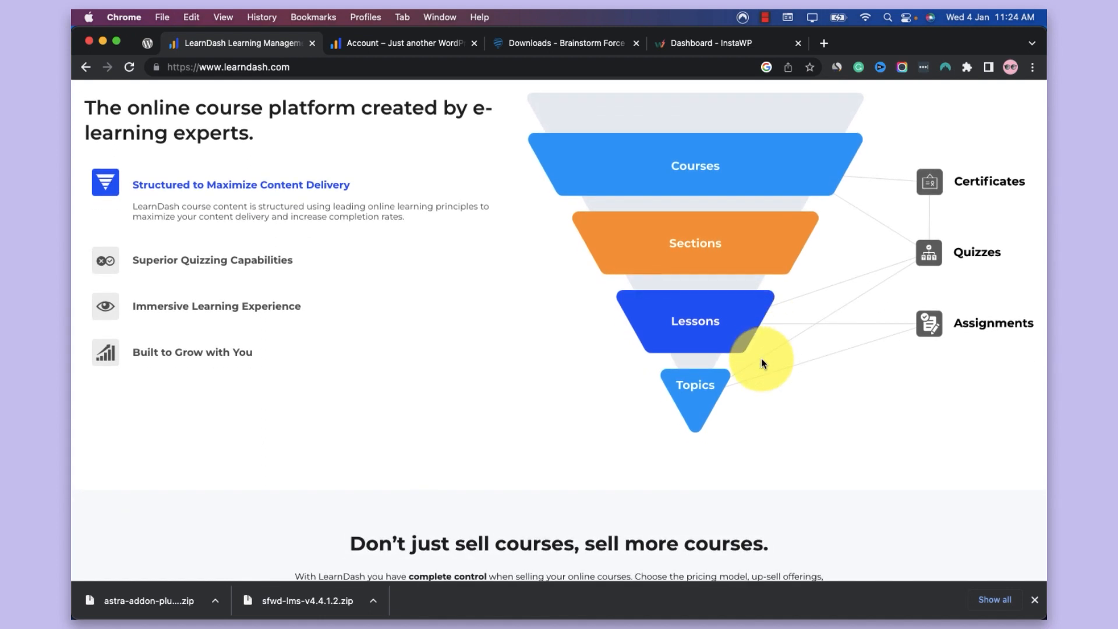
scroll(762, 362, down, 1)
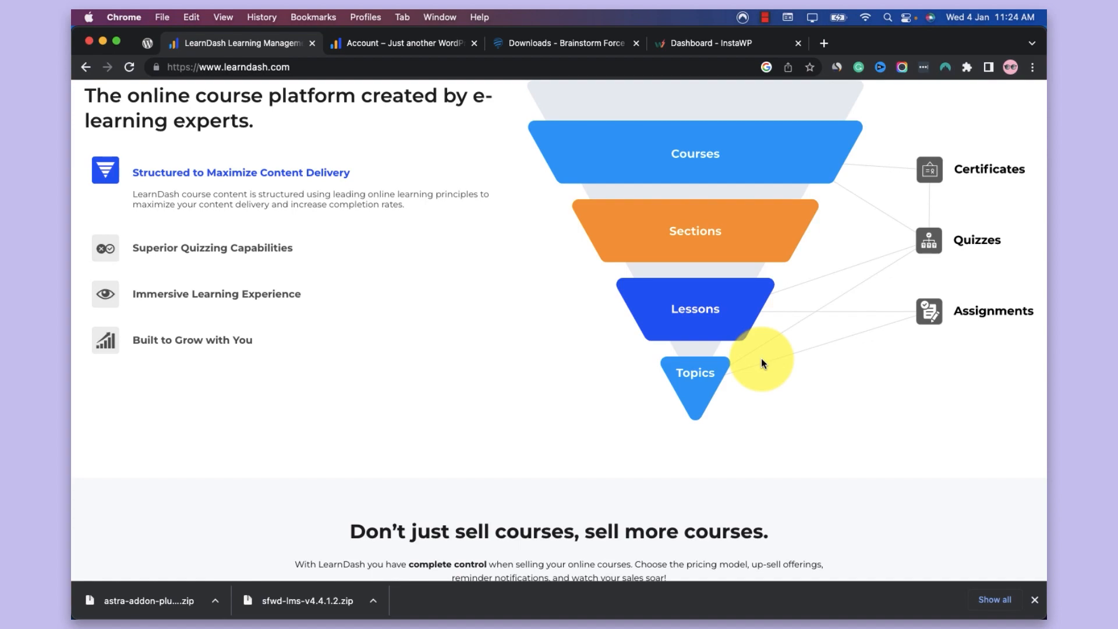
scroll(761, 360, down, 8)
scroll(760, 360, up, 10)
scroll(760, 359, down, 7)
scroll(760, 358, down, 10)
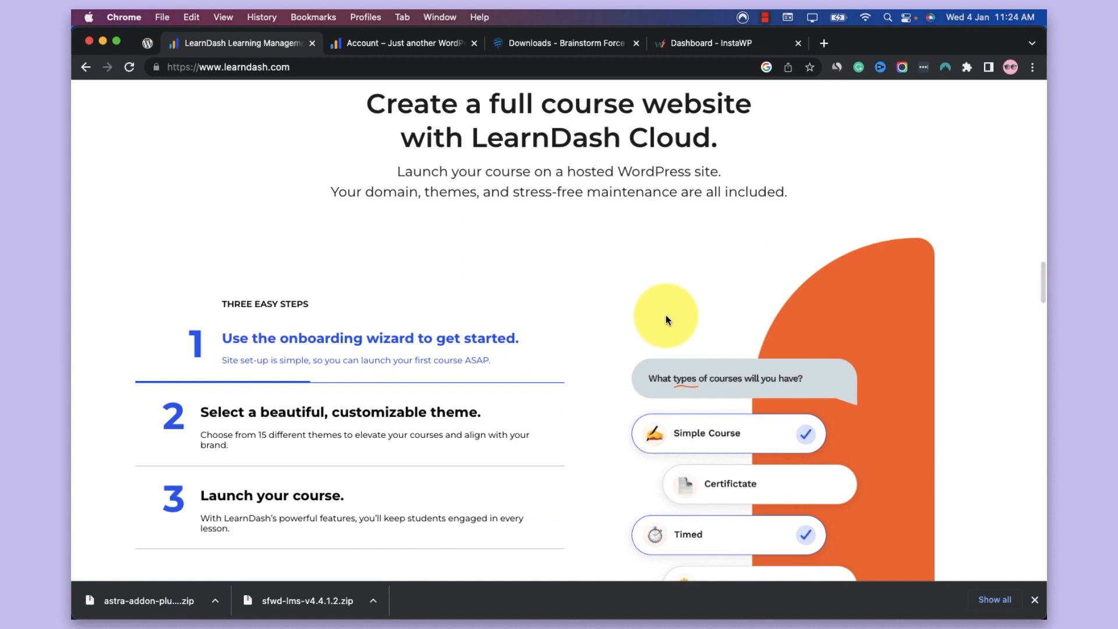
scroll(666, 314, up, 3)
scroll(666, 314, up, 12)
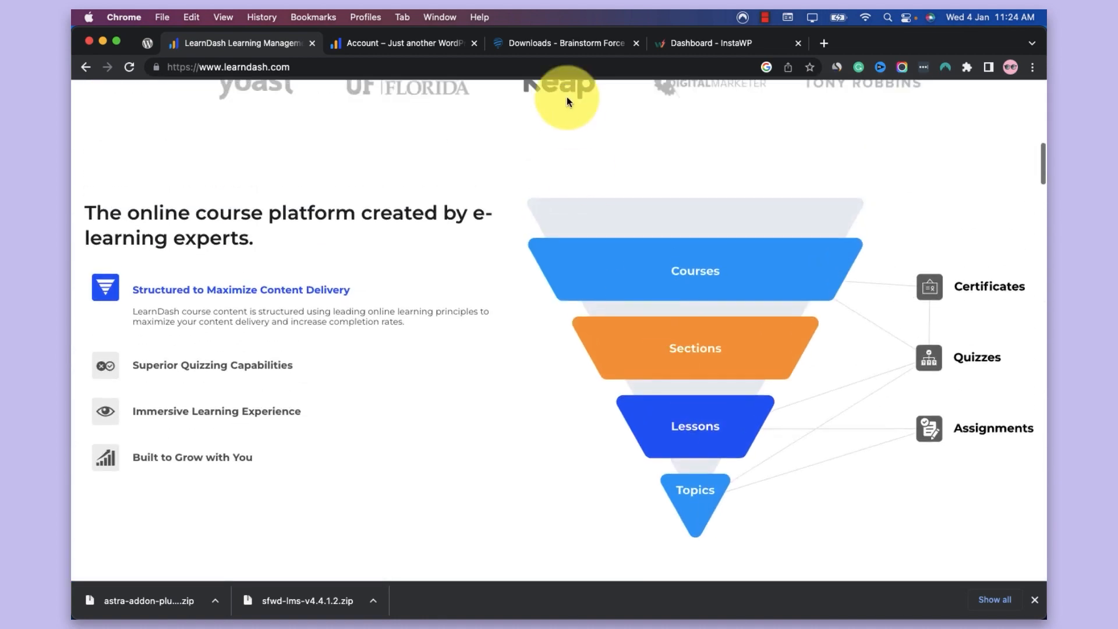
Review the LearnDash account downloads and the Astra Pro files on the Brainstorm Force downloads page
click(431, 40)
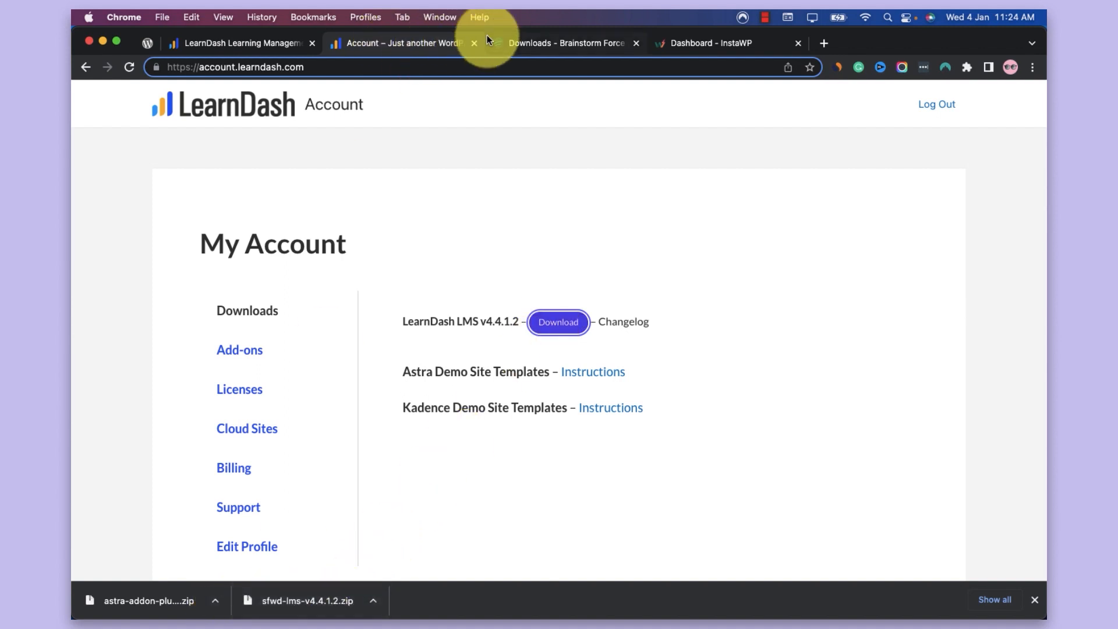
click(519, 47)
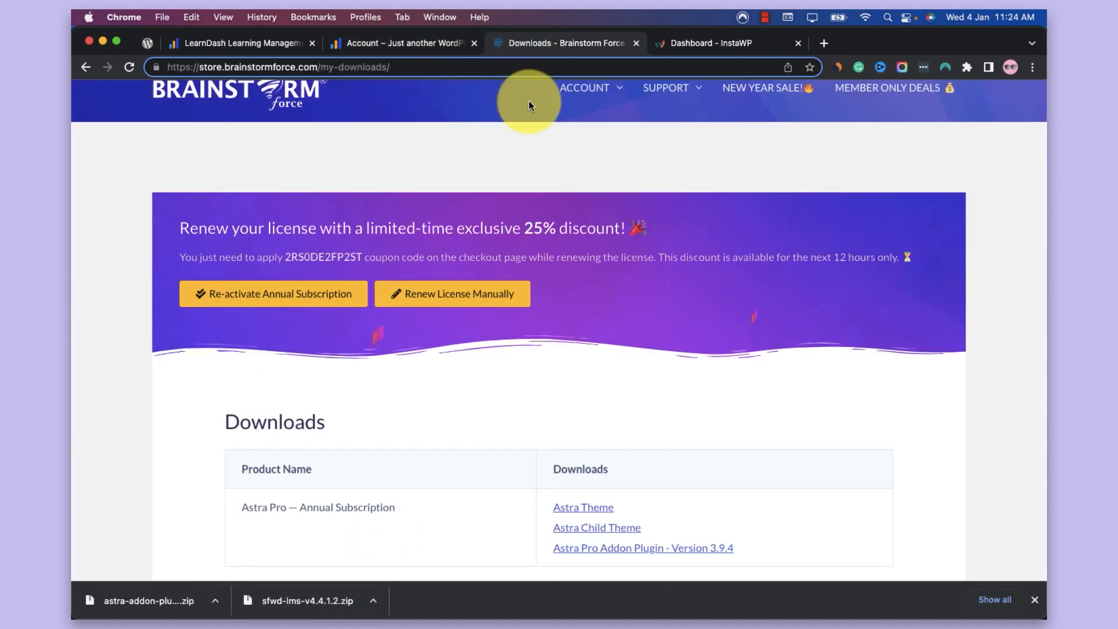
scroll(557, 198, up, 1)
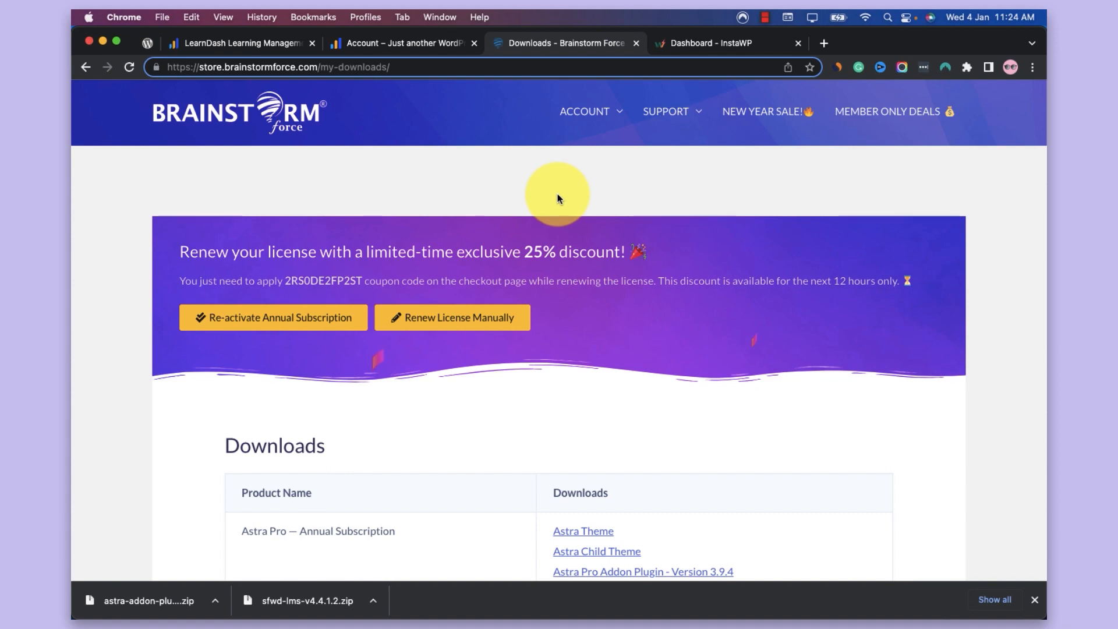
scroll(557, 193, down, 5)
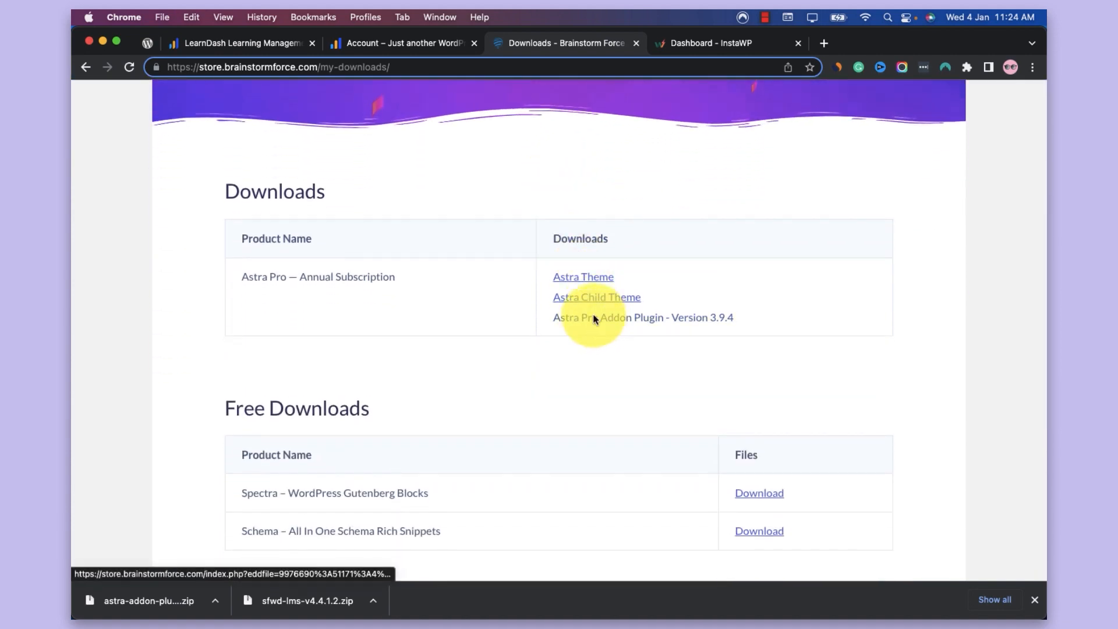
scroll(561, 220, up, 2)
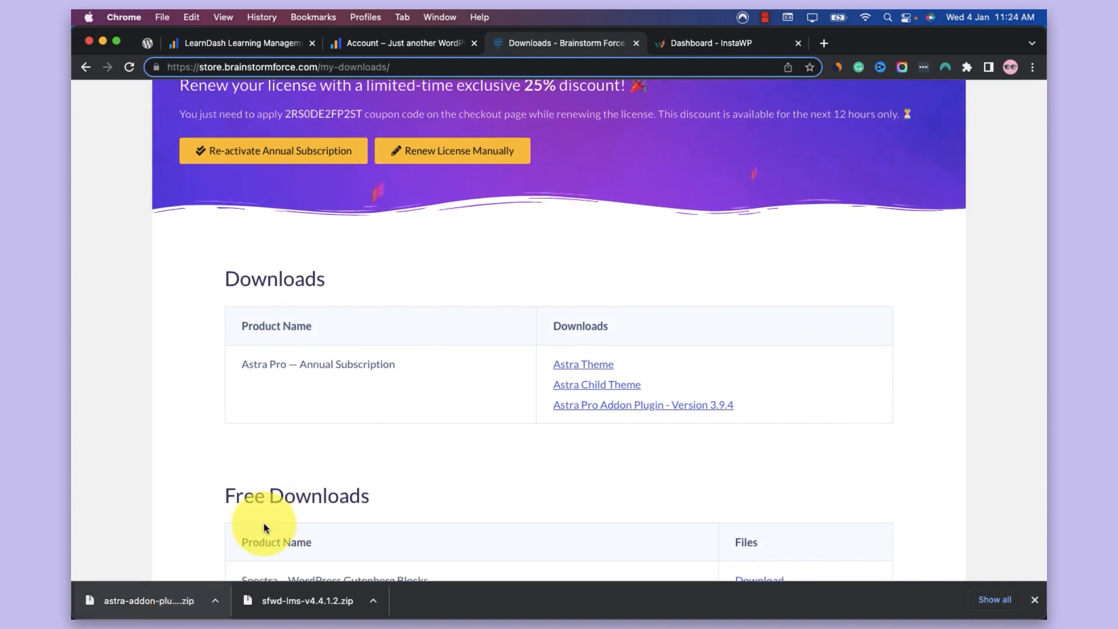
In InstaWP, create a temporary site with WordPress 6.1.1, PHP 7.4 and the default configuration, and log in to its admin dashboard
click(675, 43)
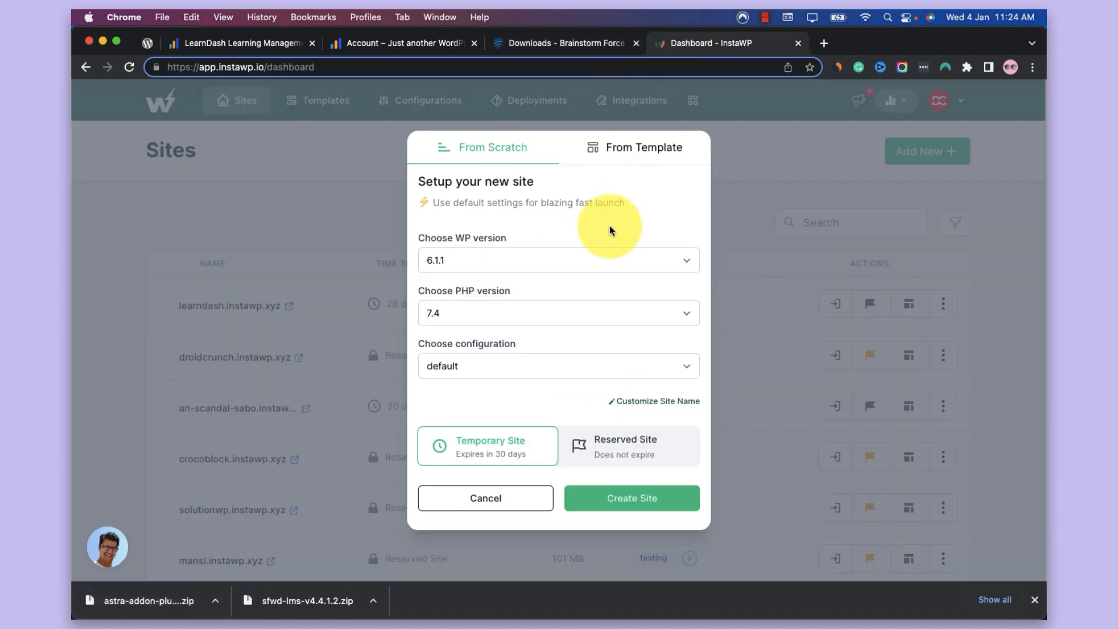
click(600, 260)
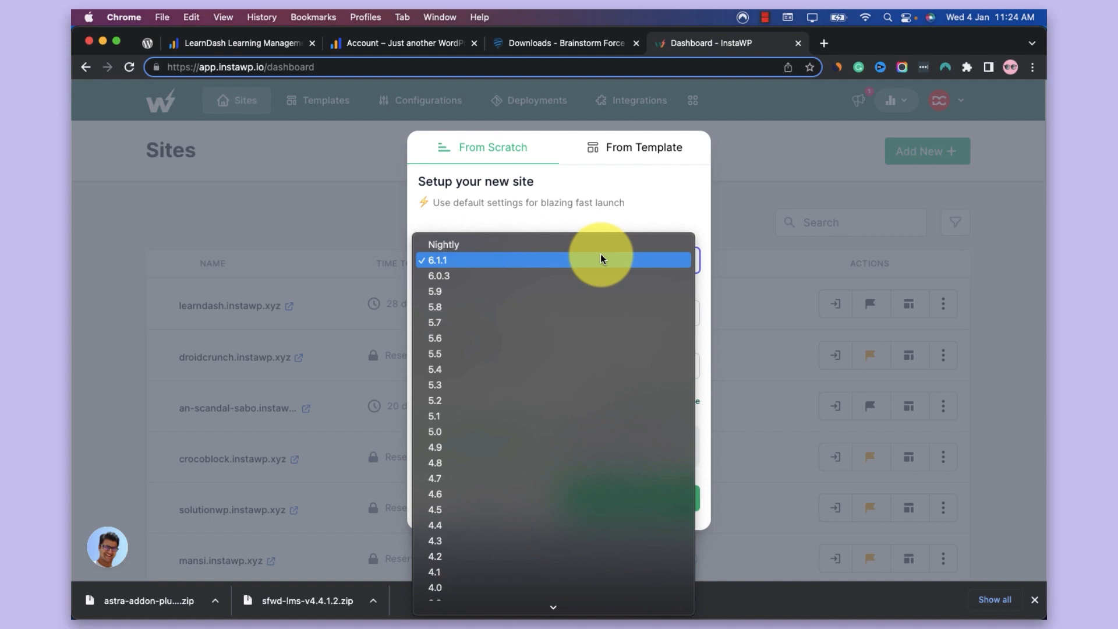
click(634, 225)
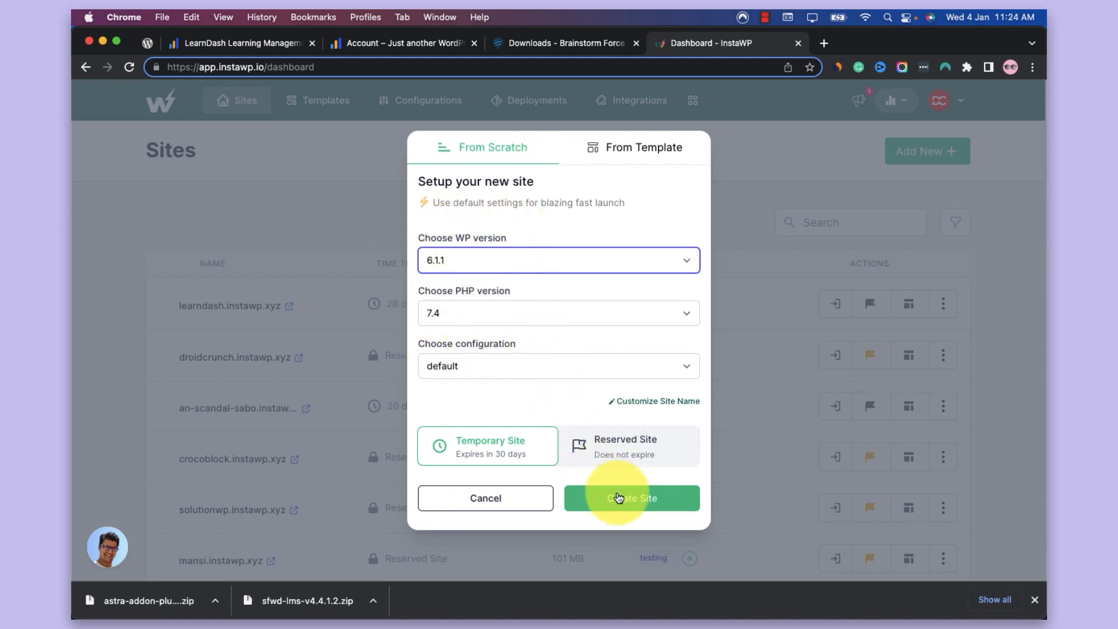
click(622, 496)
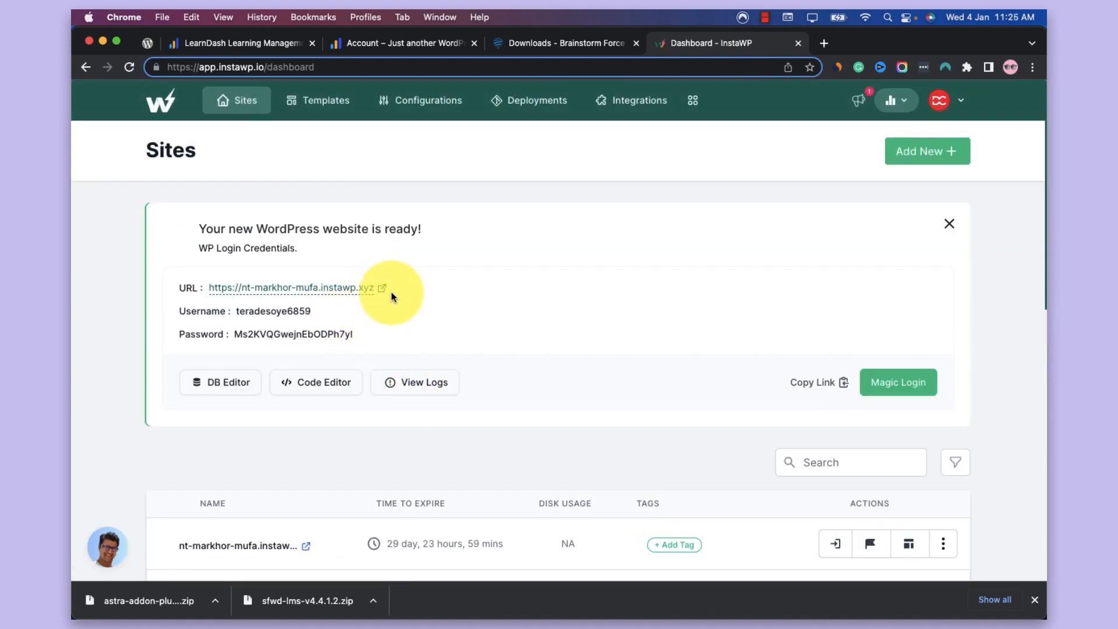
click(900, 394)
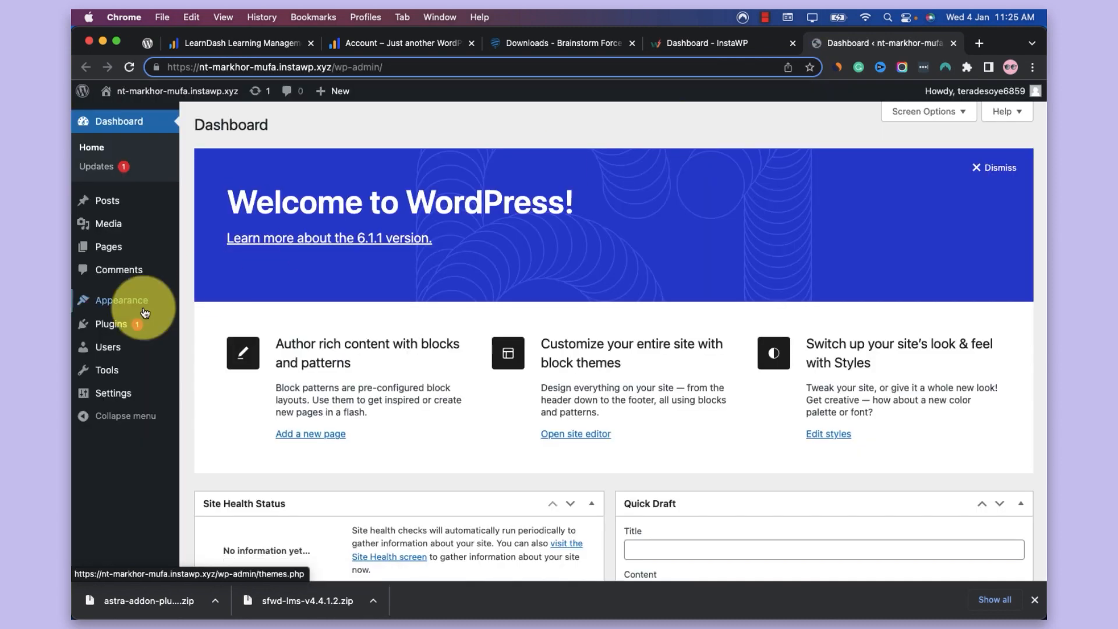
Delete the preinstalled Akismet Anti-Spam and Hello Dolly plugins from the new site
click(138, 325)
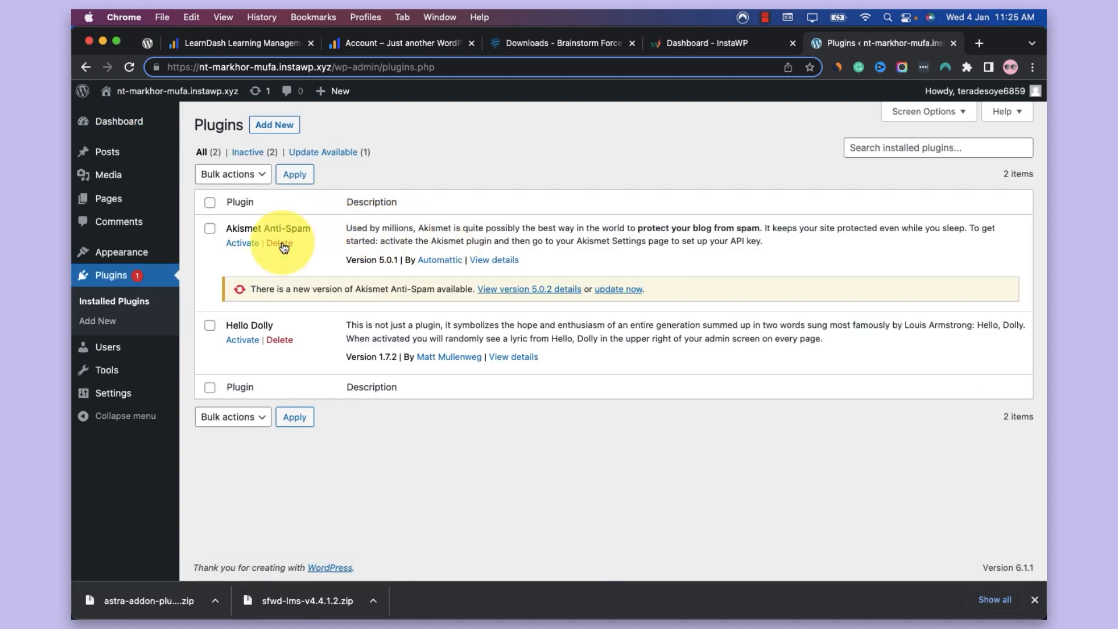
click(280, 243)
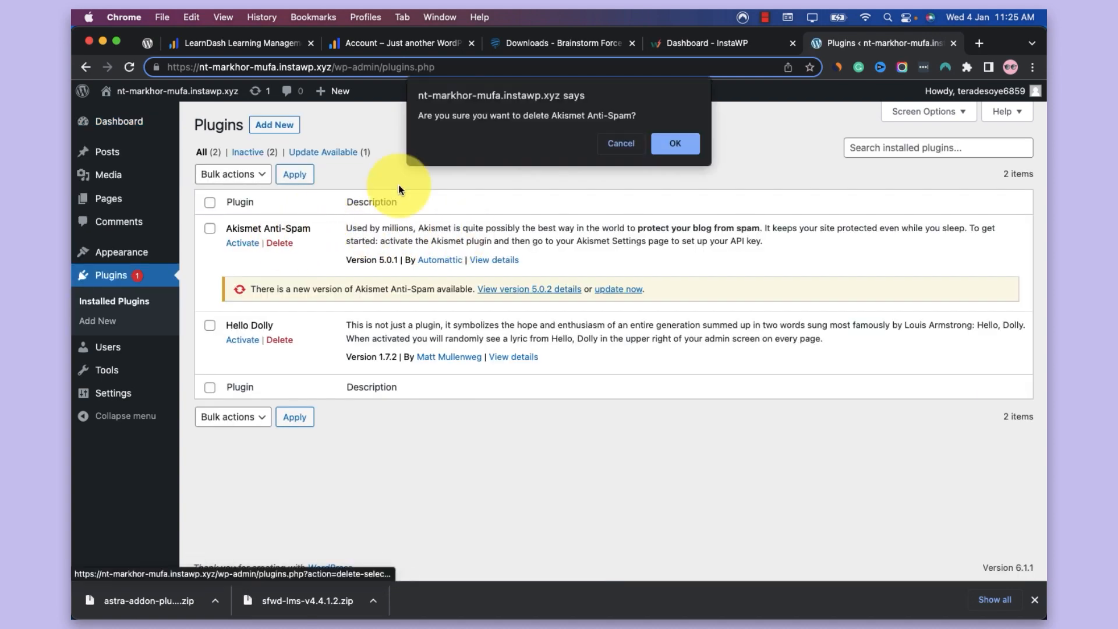
click(675, 144)
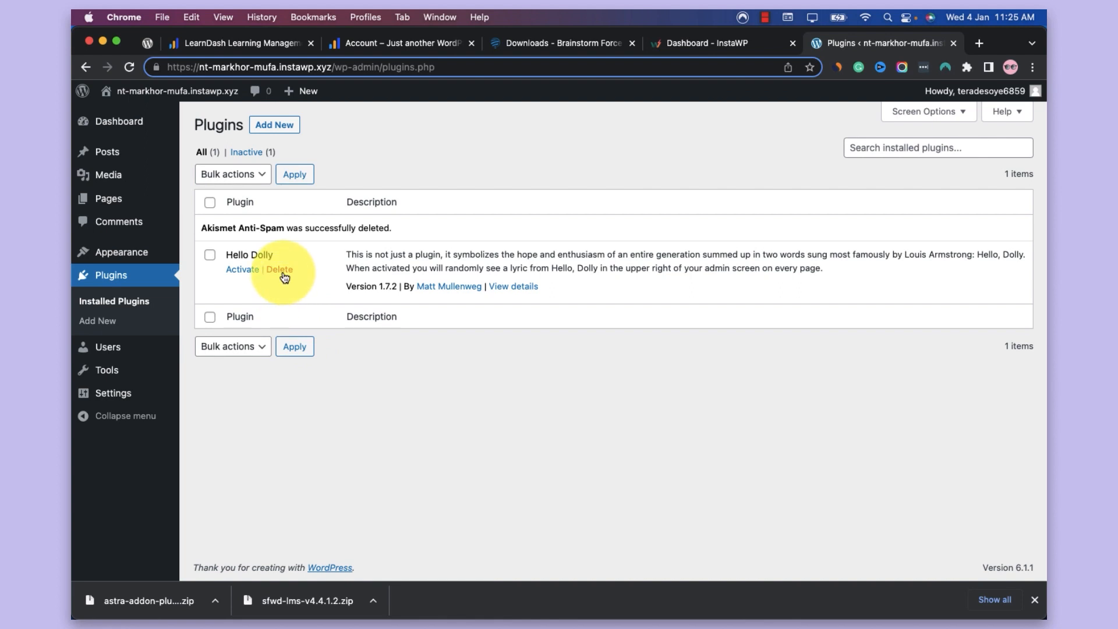
click(281, 271)
click(669, 144)
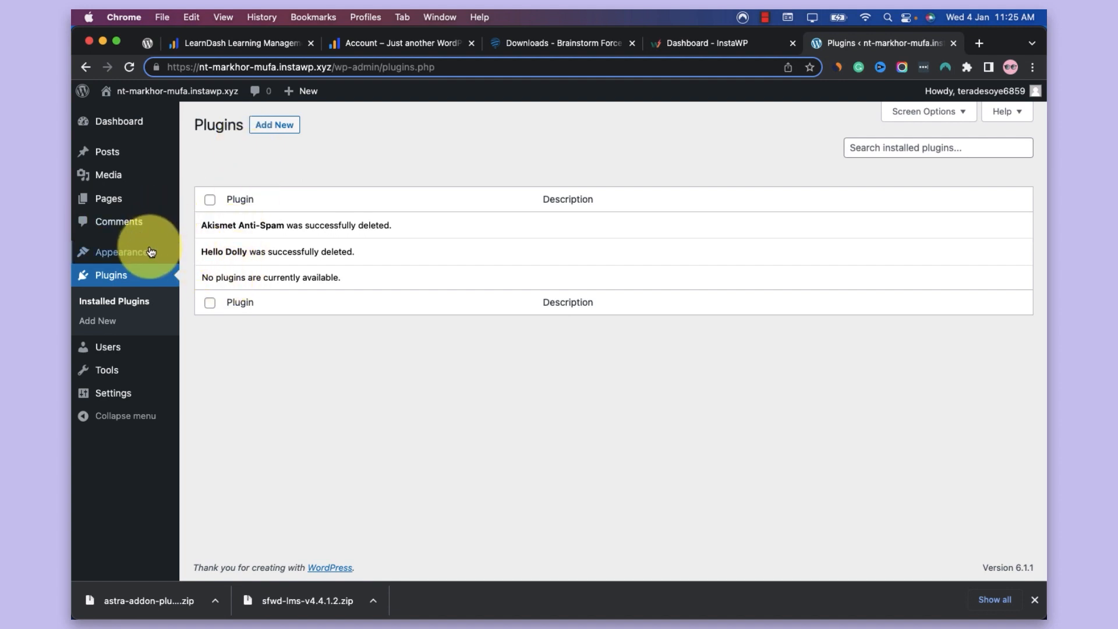
Find the Astra theme in the WordPress theme directory by searching for "astra", and install and activate it
mouse_move(149, 252)
super+click(208, 255)
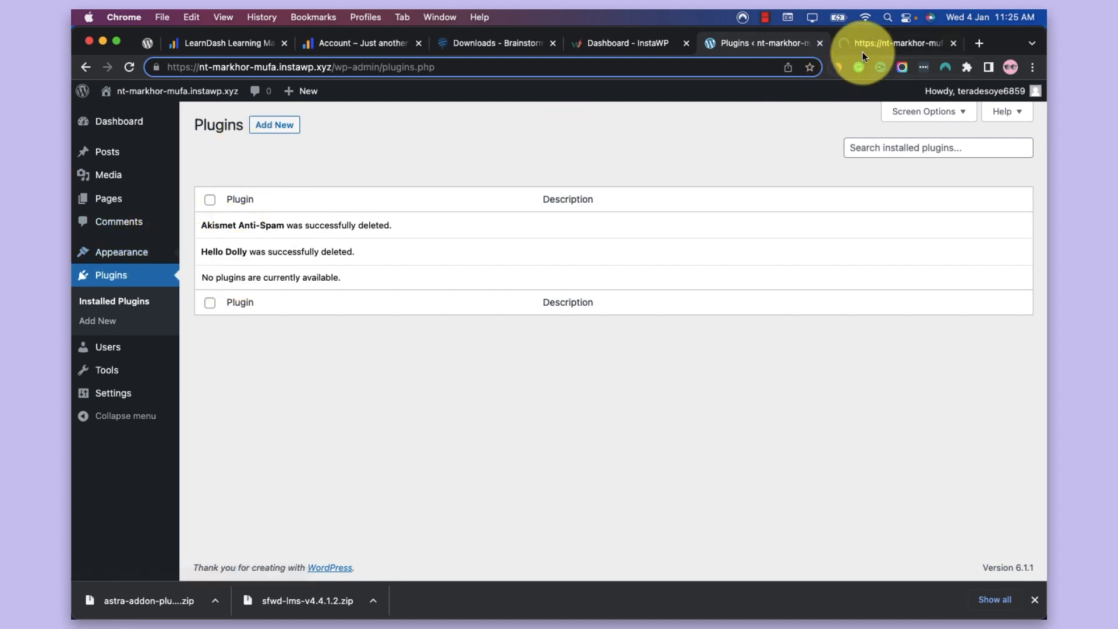
click(863, 47)
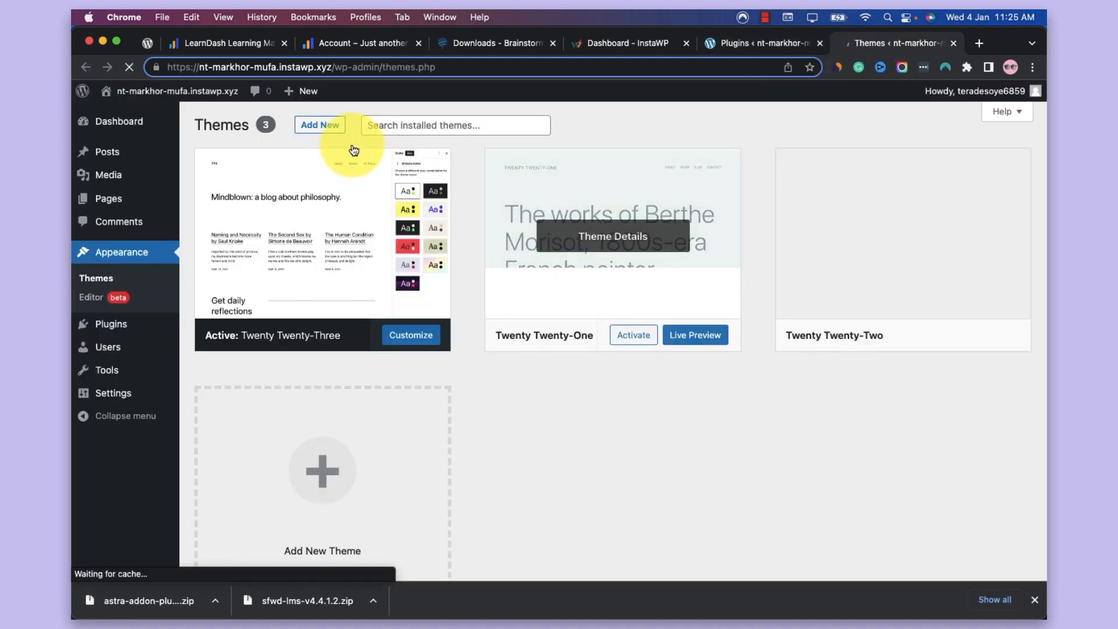
click(319, 124)
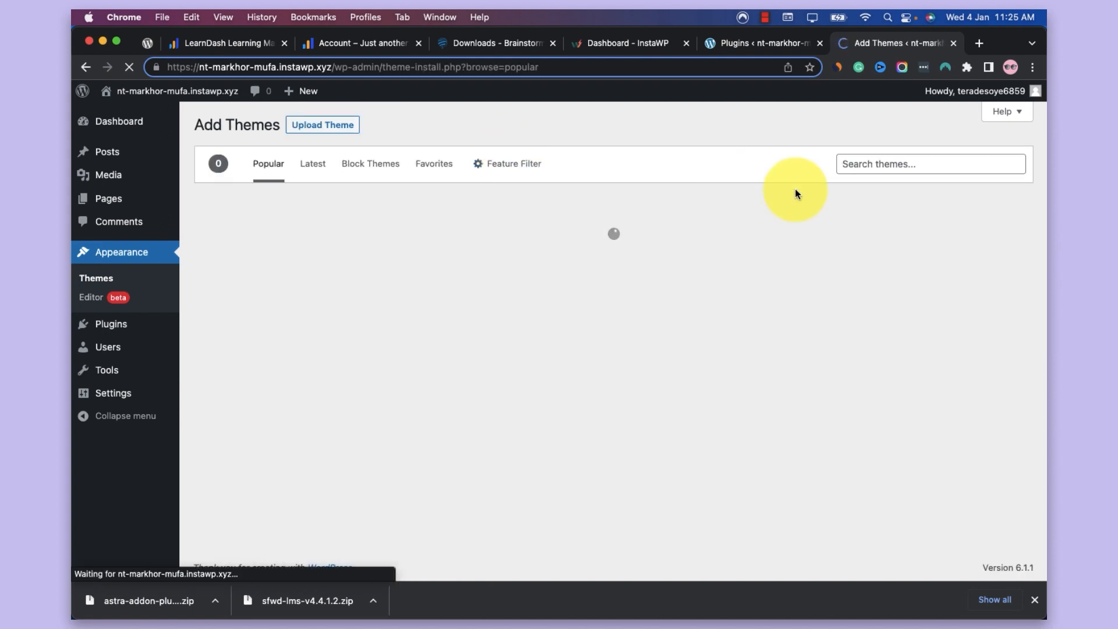
click(851, 165)
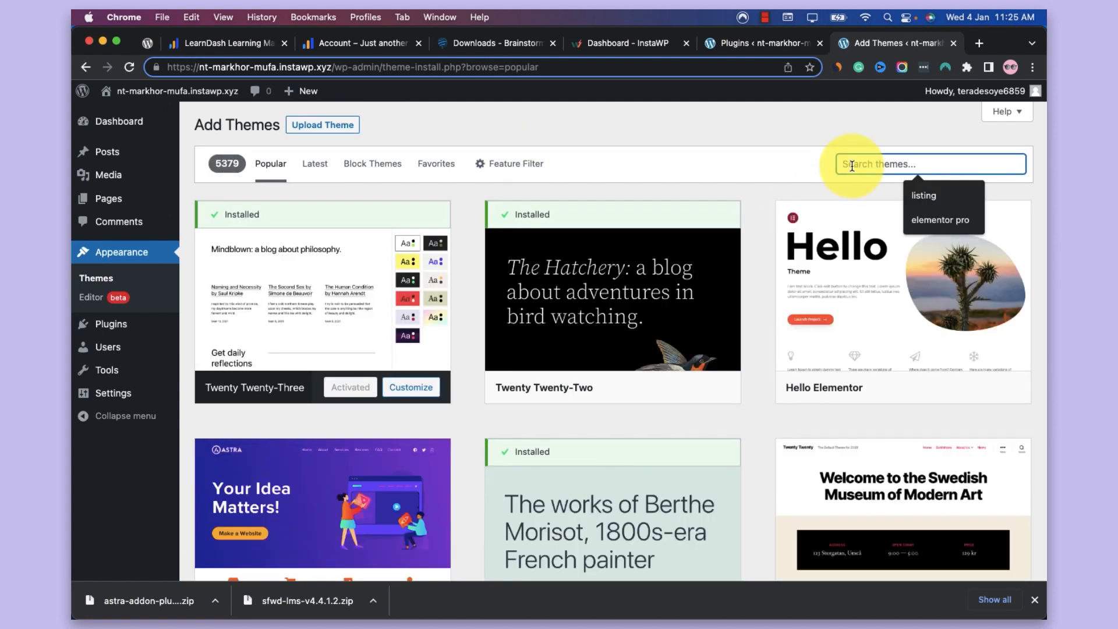
text(astra)
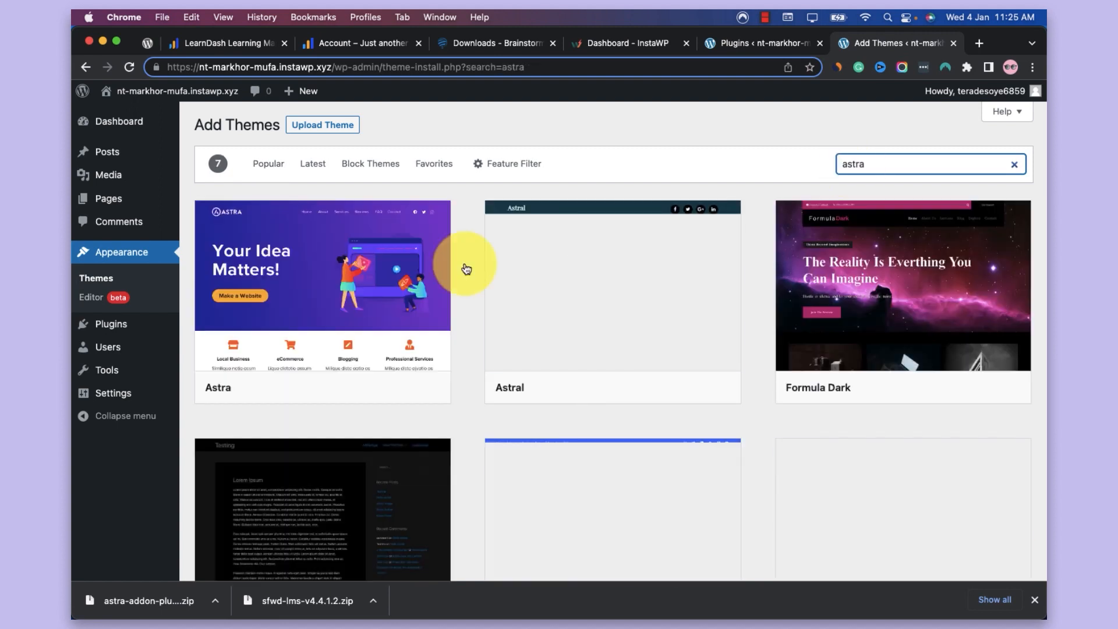
mouse_move(387, 292)
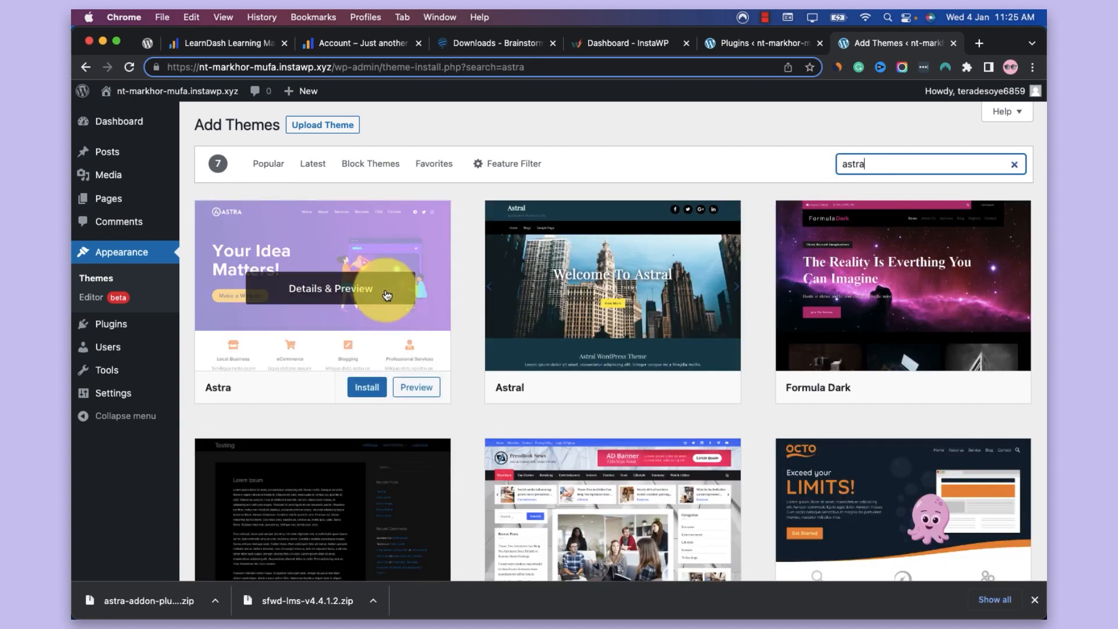
click(371, 387)
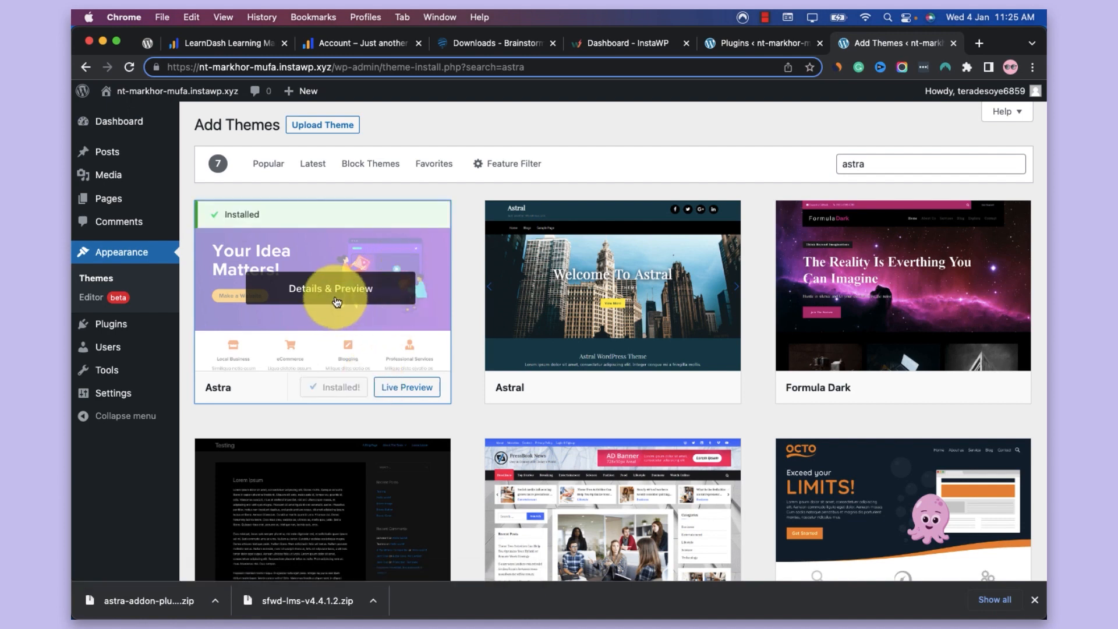
click(353, 388)
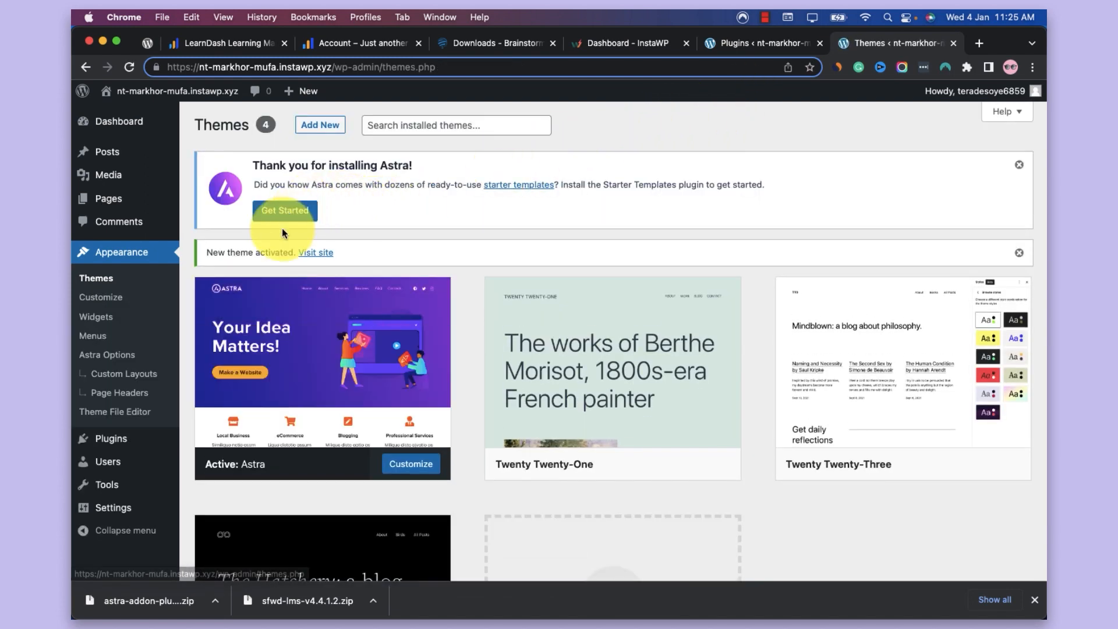
Upload astra-addon-plugin-3.9.4.zip as a new plugin, and install and activate Astra Pro
click(728, 37)
click(284, 131)
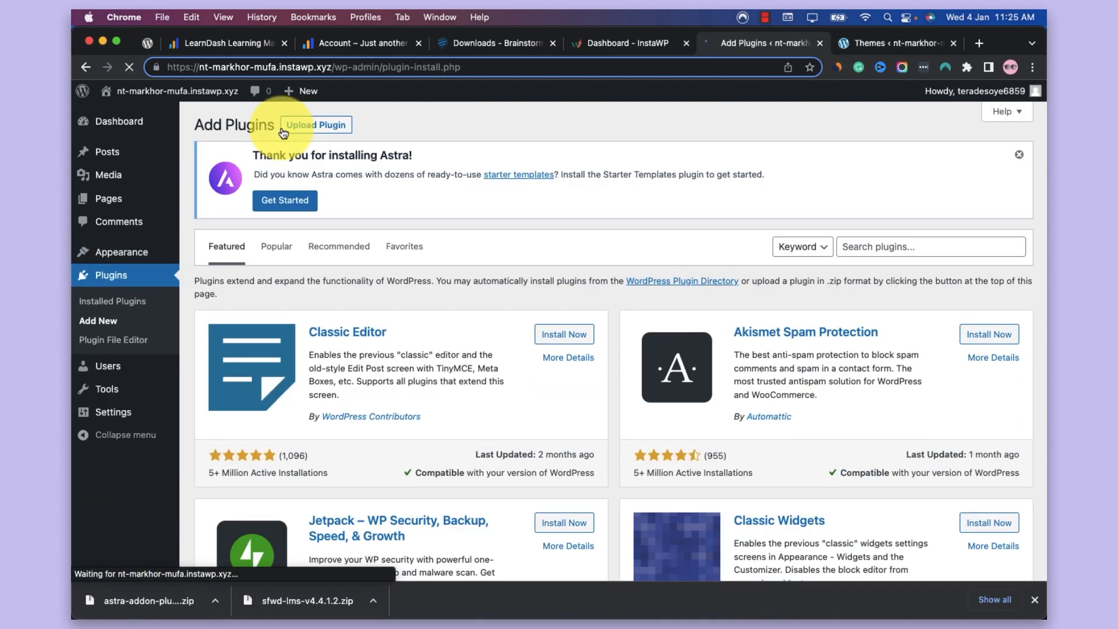
click(320, 126)
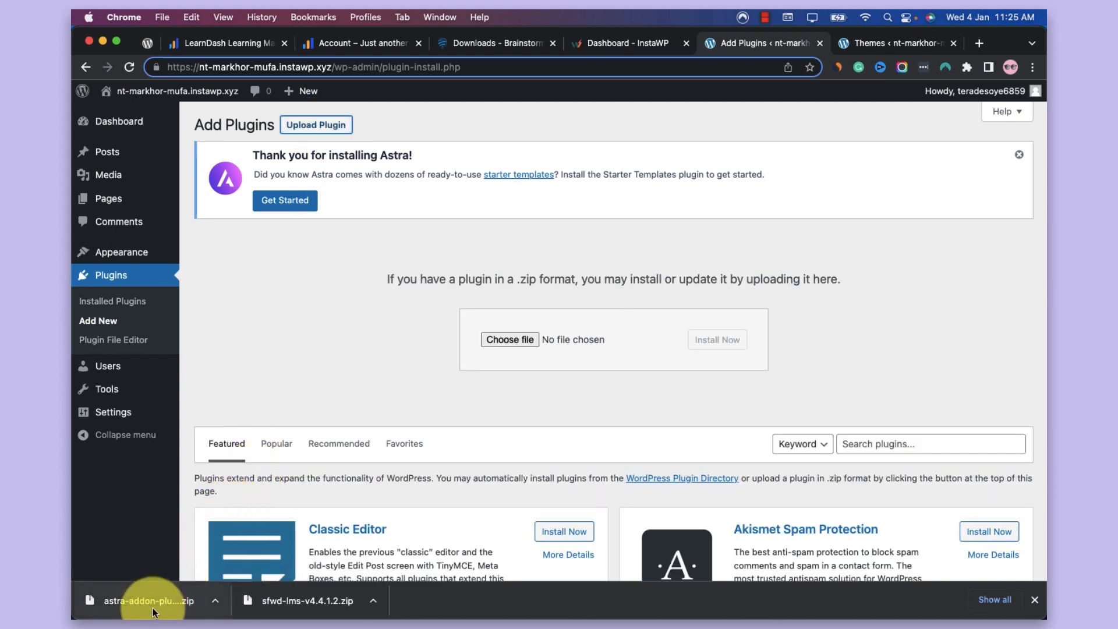
drag(152, 607, 600, 344)
click(716, 339)
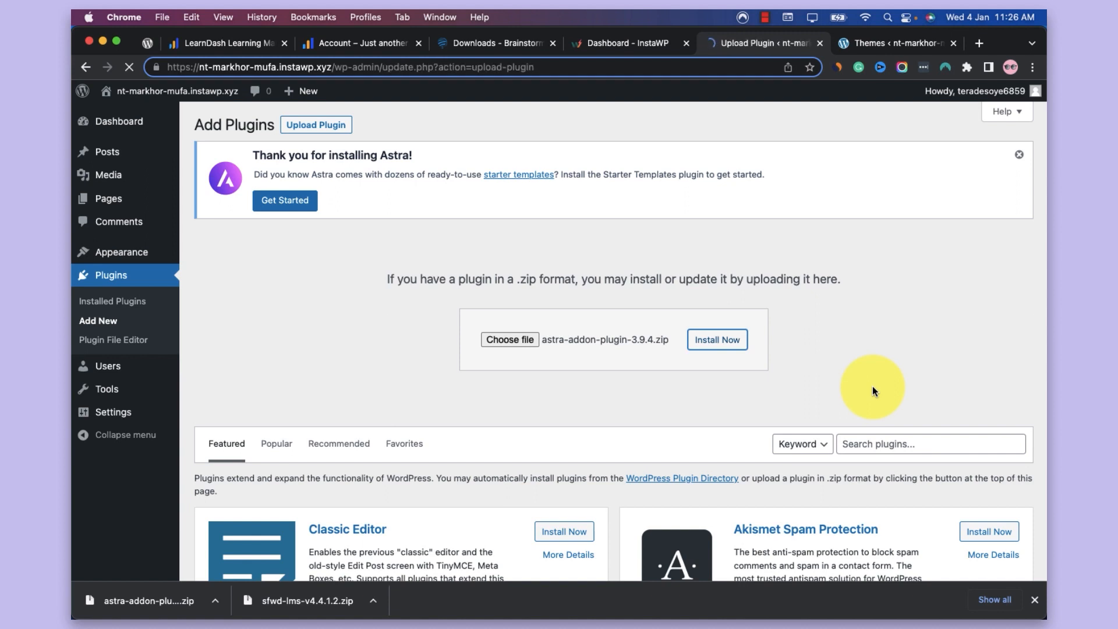
click(248, 318)
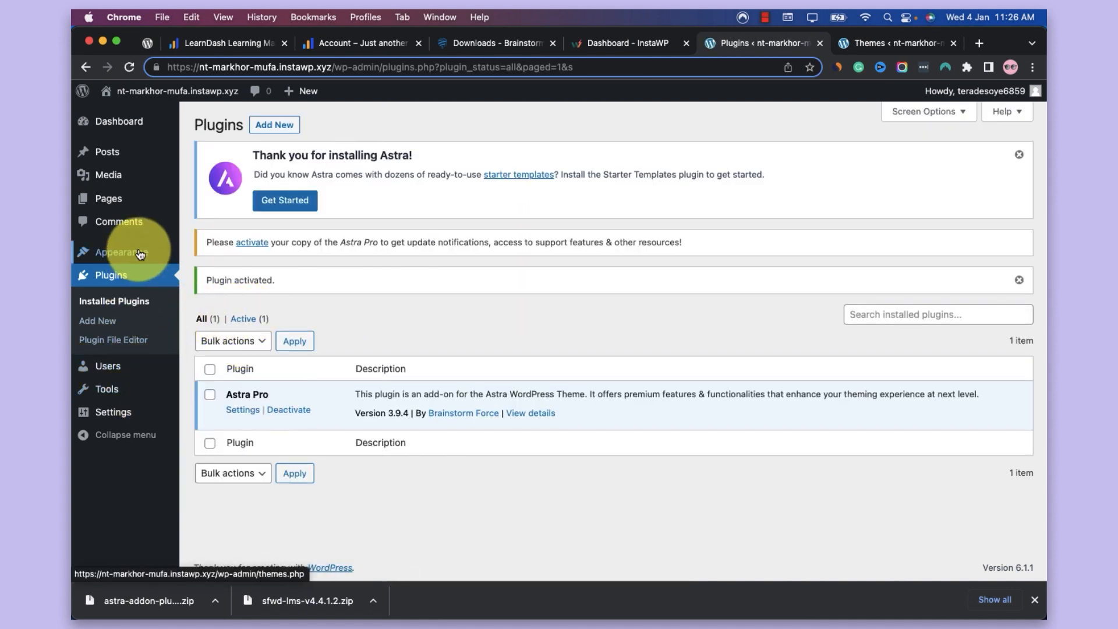
Open the Astra options and examine the available Astra Pro modules, including the LearnDash entry
mouse_move(139, 254)
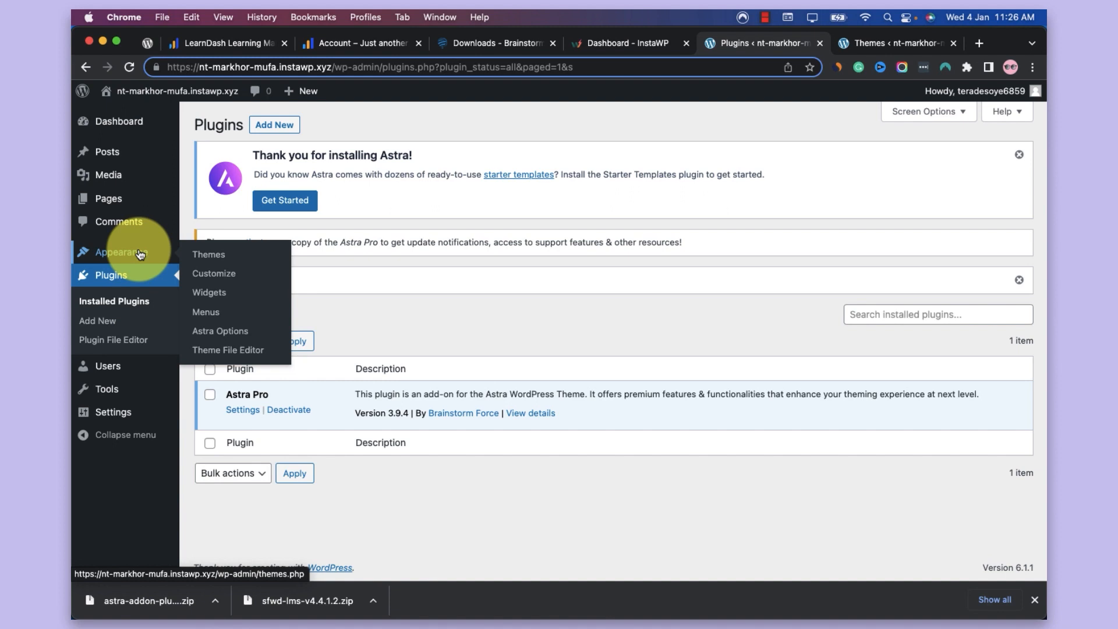
click(225, 332)
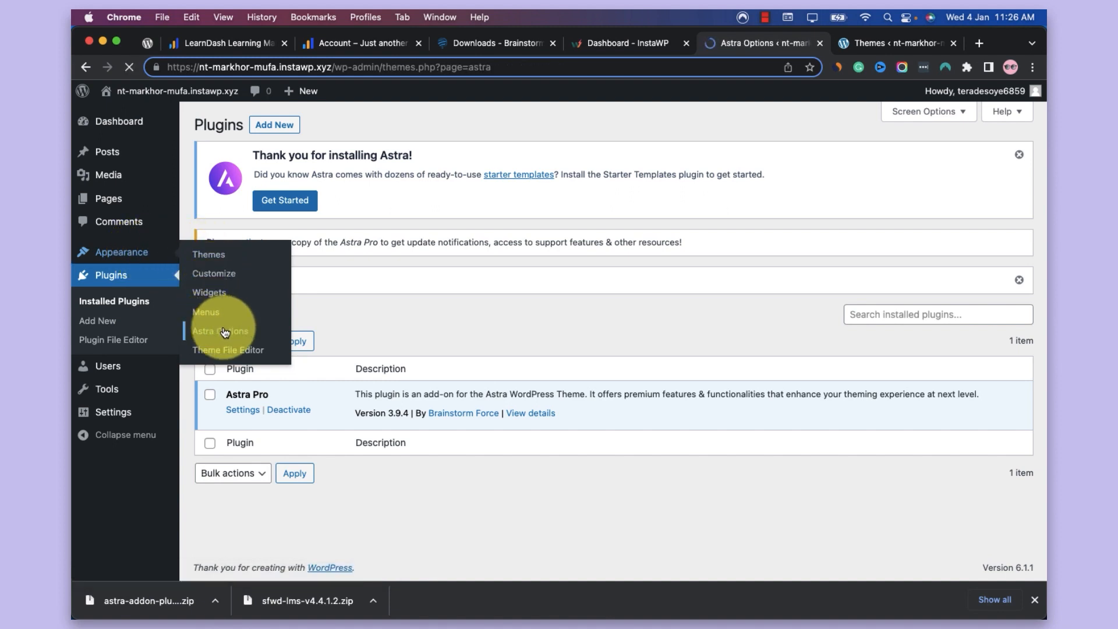
scroll(429, 344, down, 5)
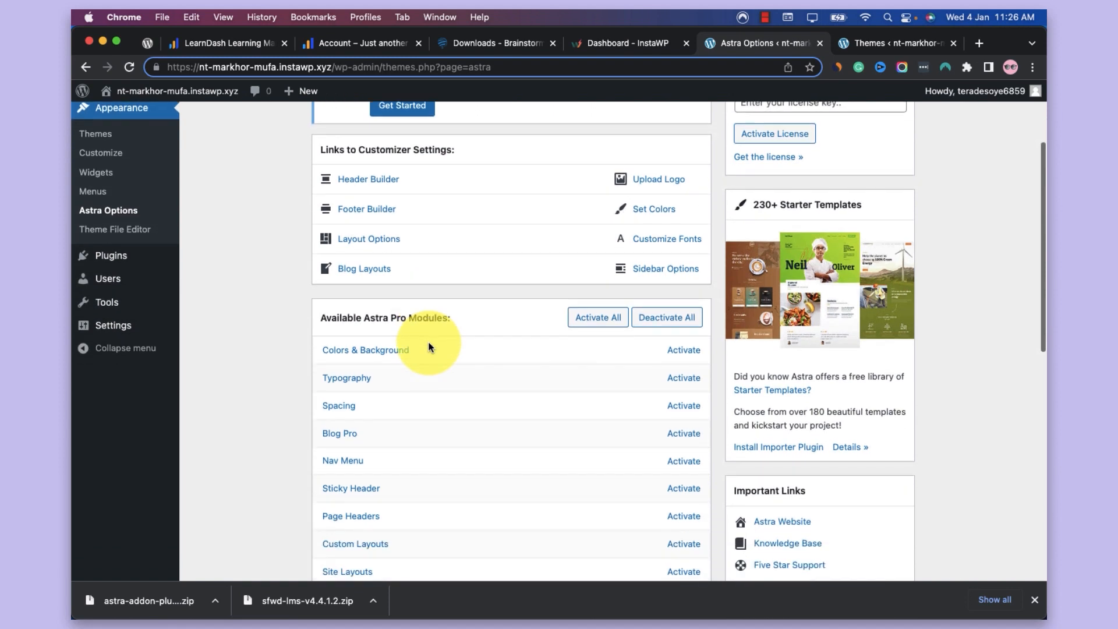
scroll(443, 335, down, 8)
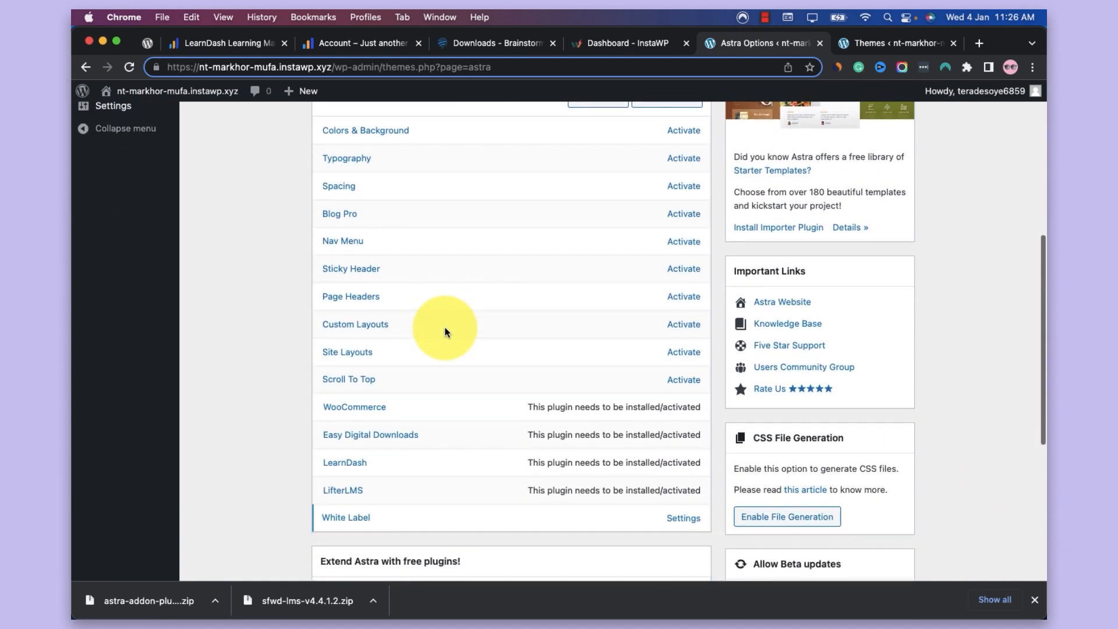
scroll(454, 327, up, 2)
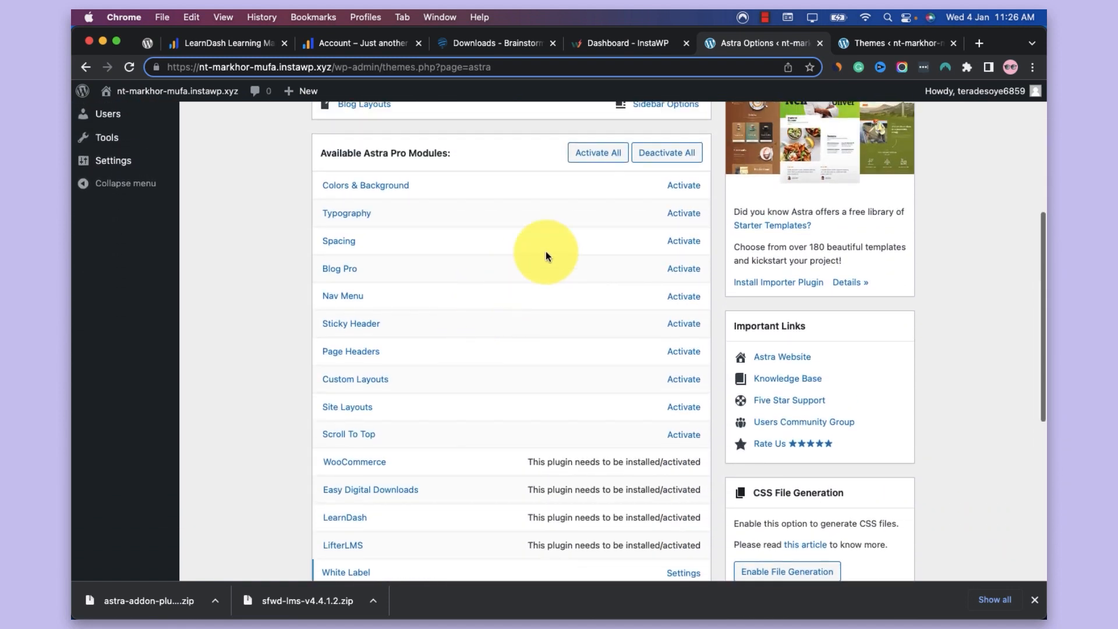
scroll(560, 474, down, 1)
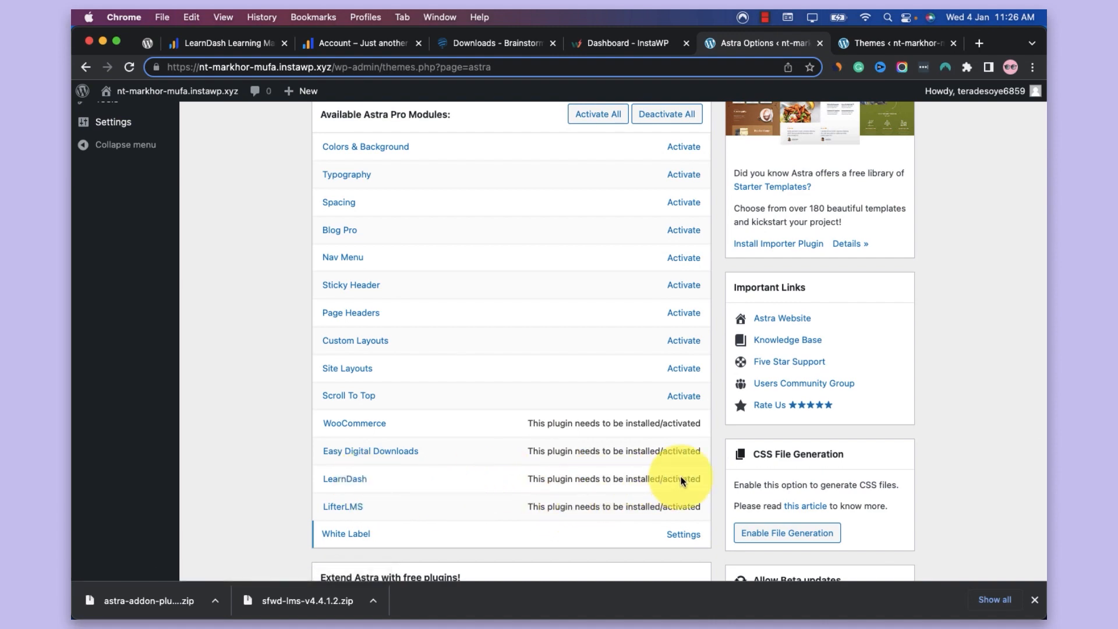
scroll(547, 396, up, 10)
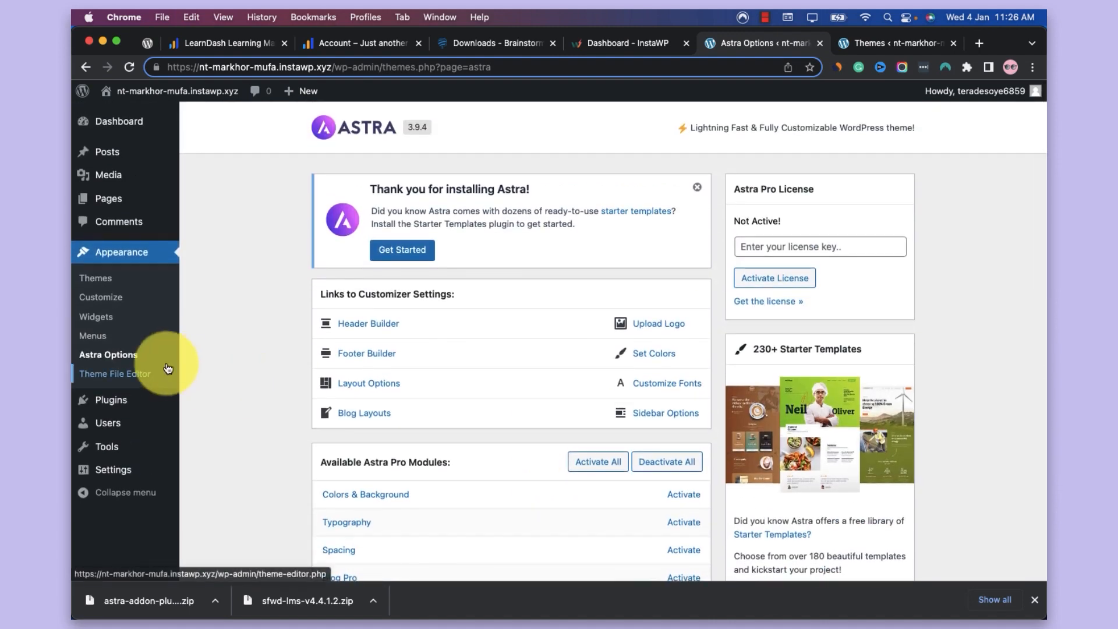
Upload sfwd-lms-v4.4.1.2.zip as a new plugin in a separate browser tab, and install and activate LearnDash
mouse_move(169, 401)
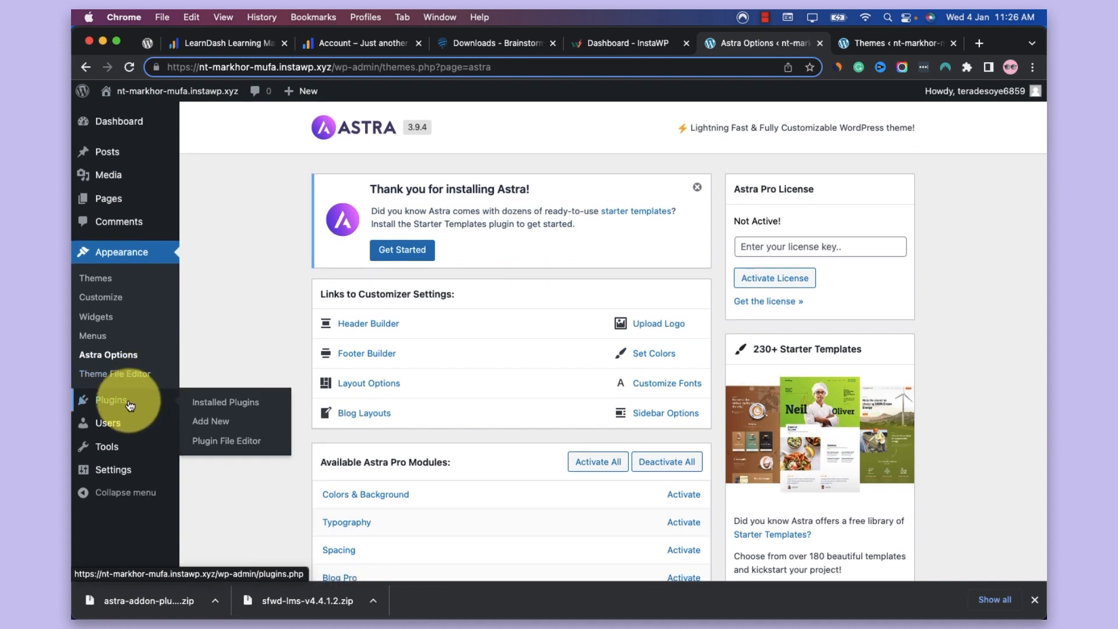
right_click(217, 419)
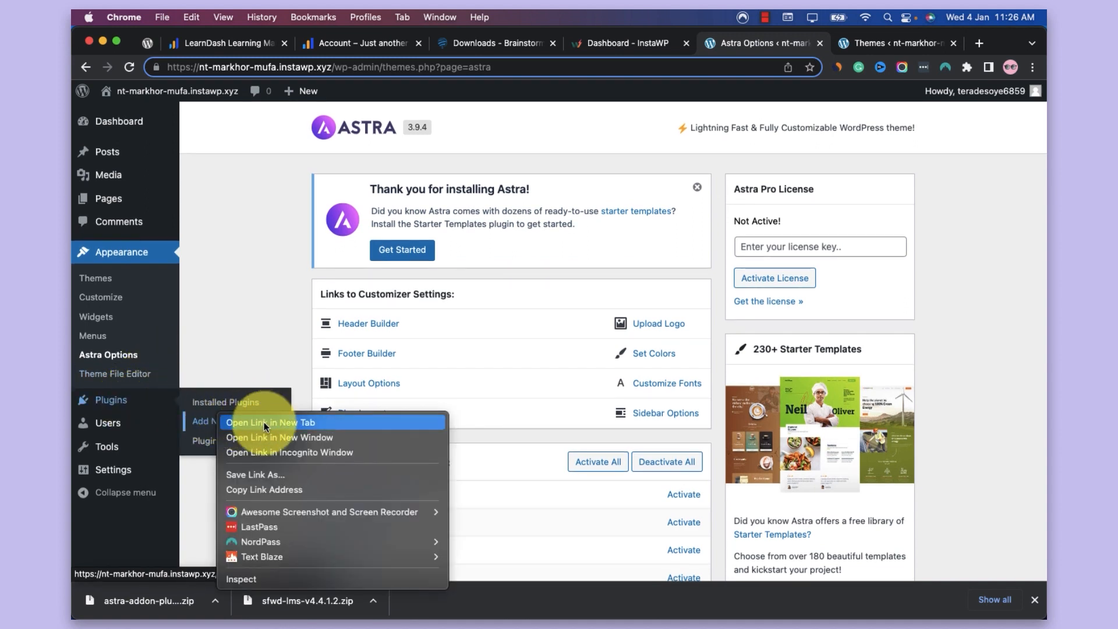
click(256, 422)
click(891, 44)
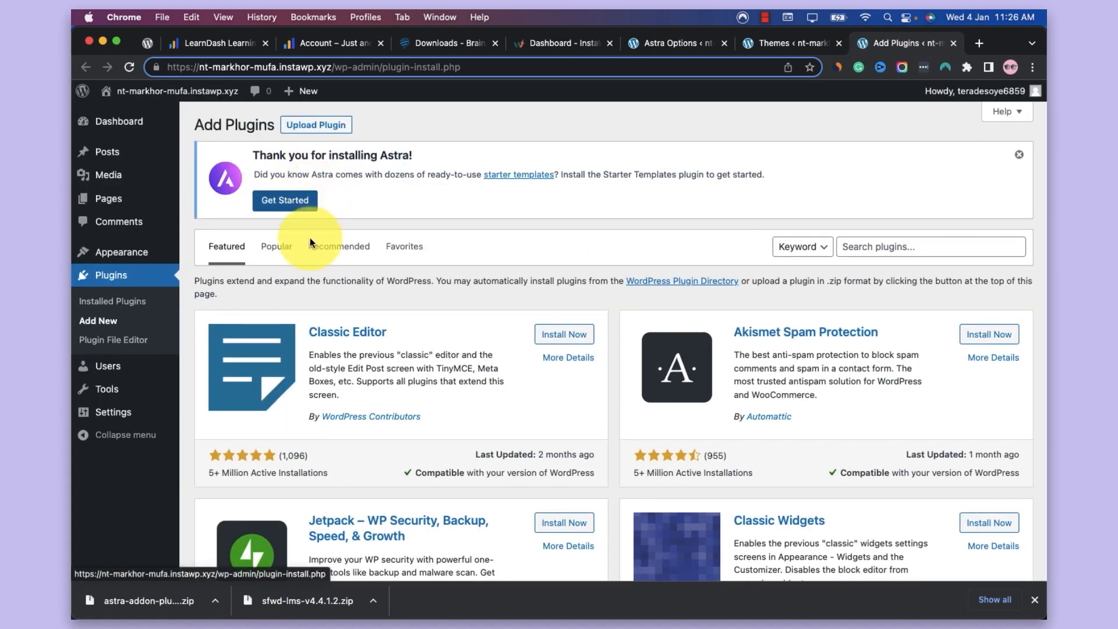
click(327, 132)
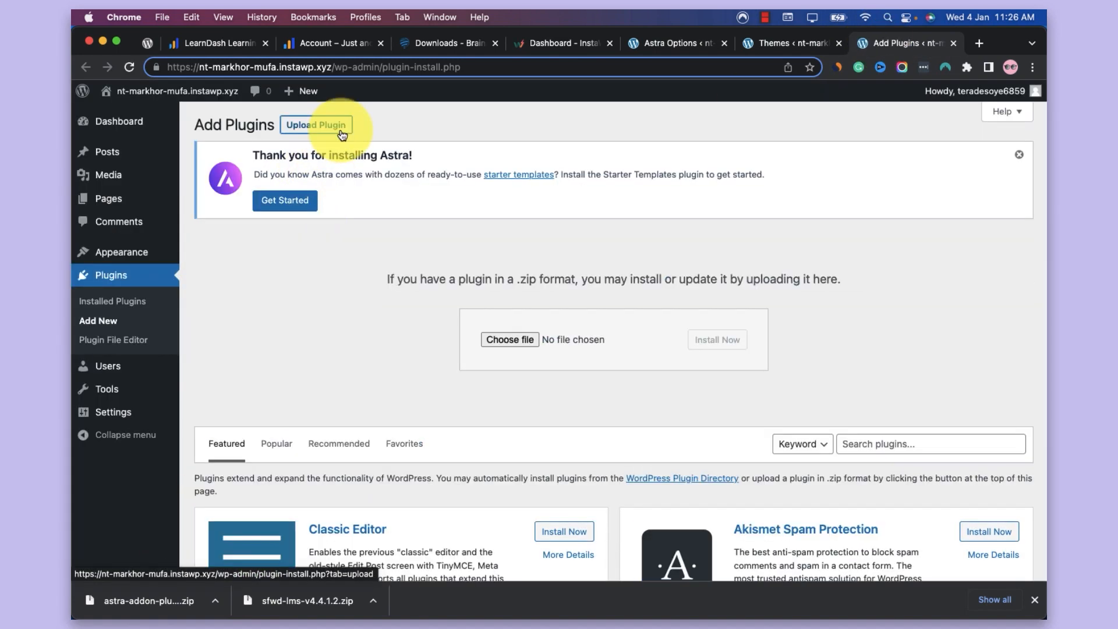
drag(315, 601, 492, 346)
click(716, 341)
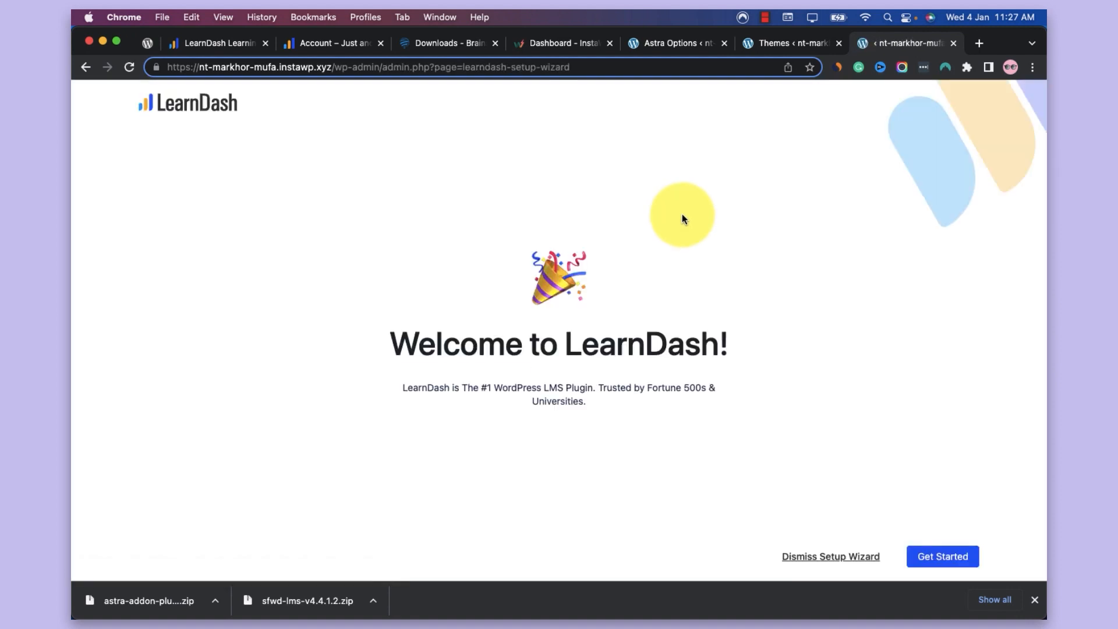
Reload the Astra options page and activate all available Astra Pro modules at once
click(784, 41)
click(691, 41)
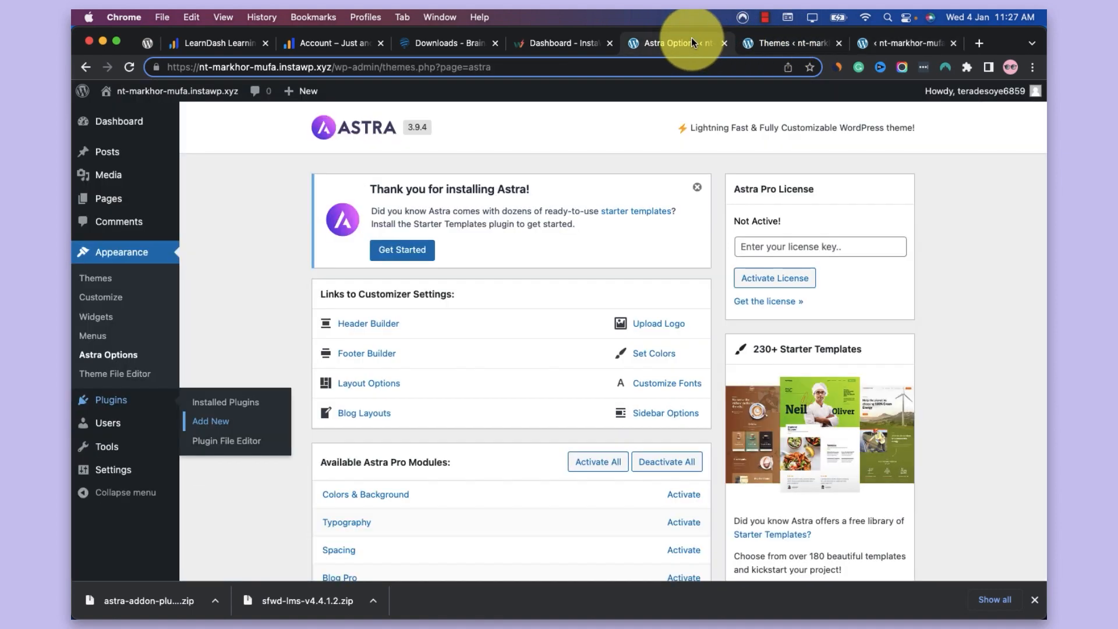
right_click(691, 40)
click(718, 111)
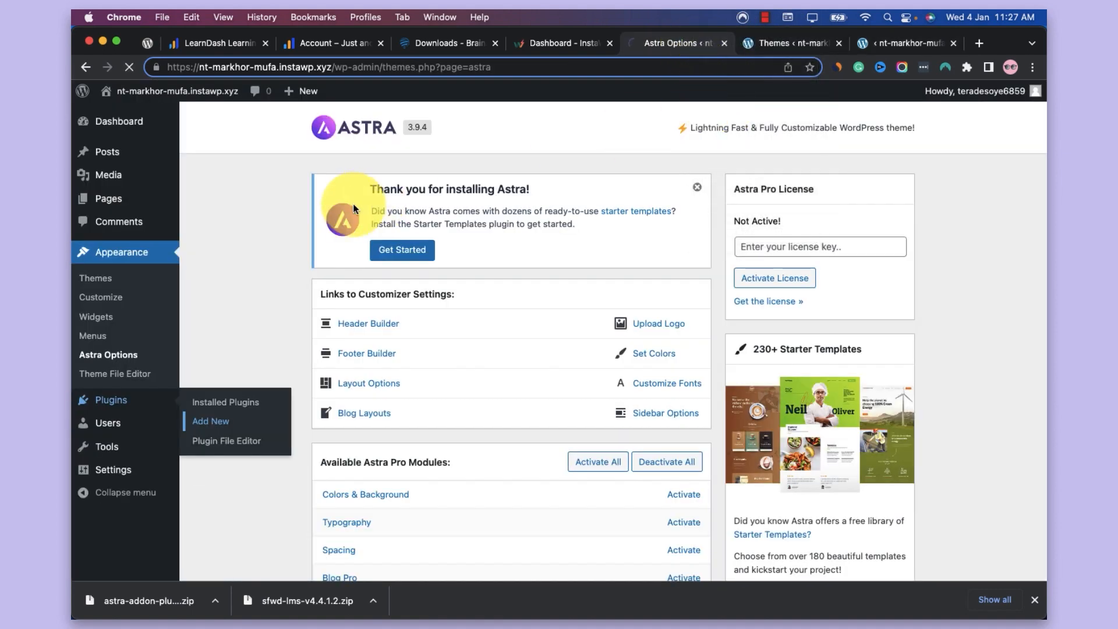
scroll(590, 326, down, 6)
scroll(590, 326, down, 1)
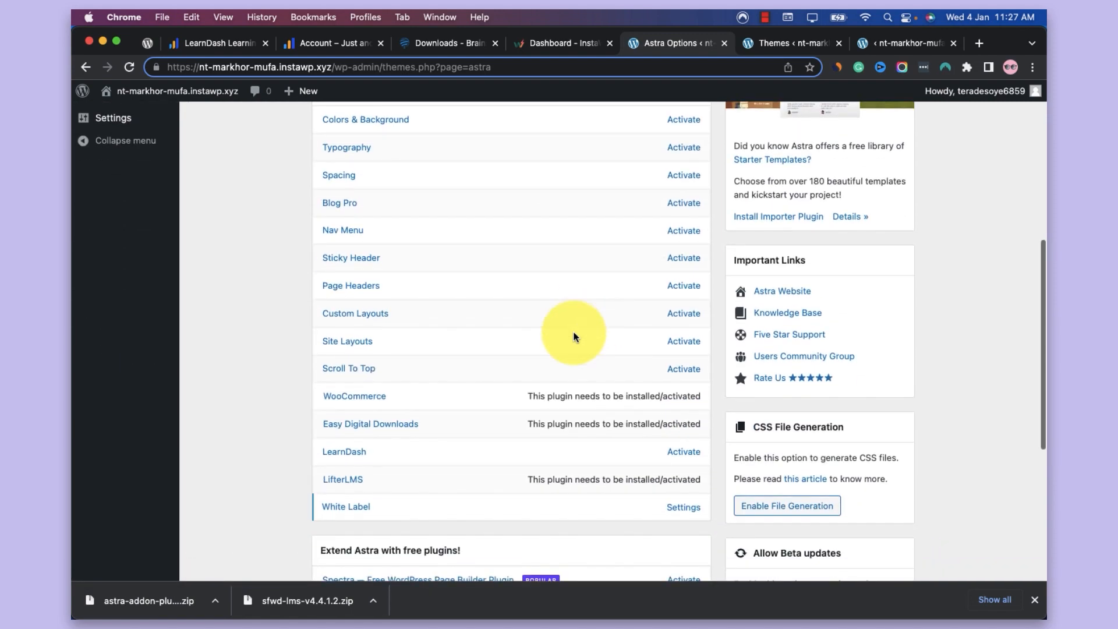
scroll(659, 444, up, 5)
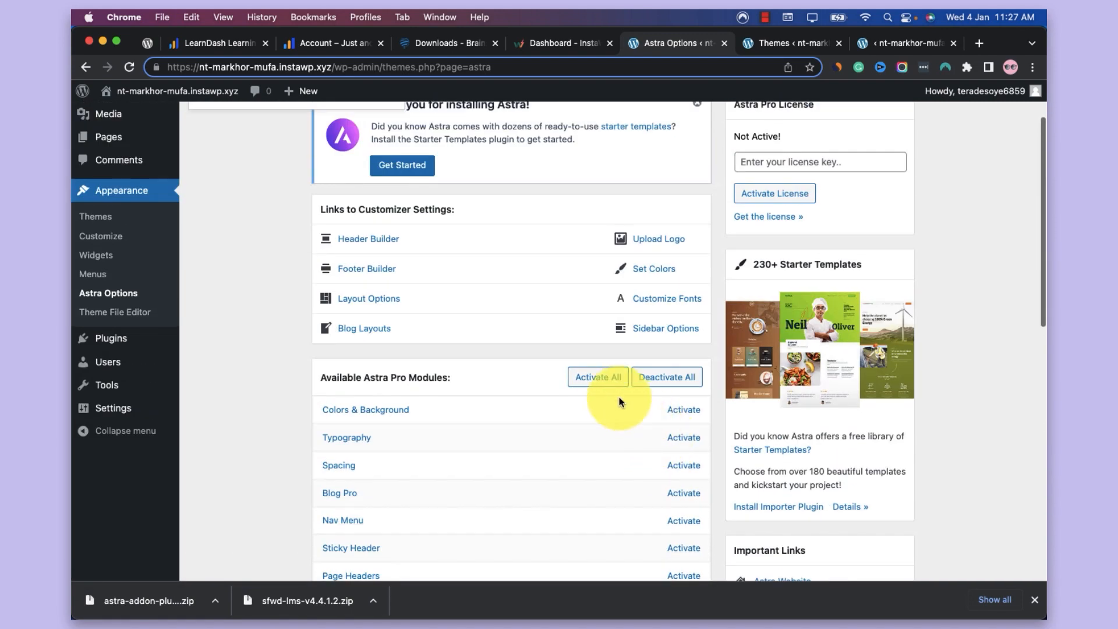
scroll(609, 384, down, 4)
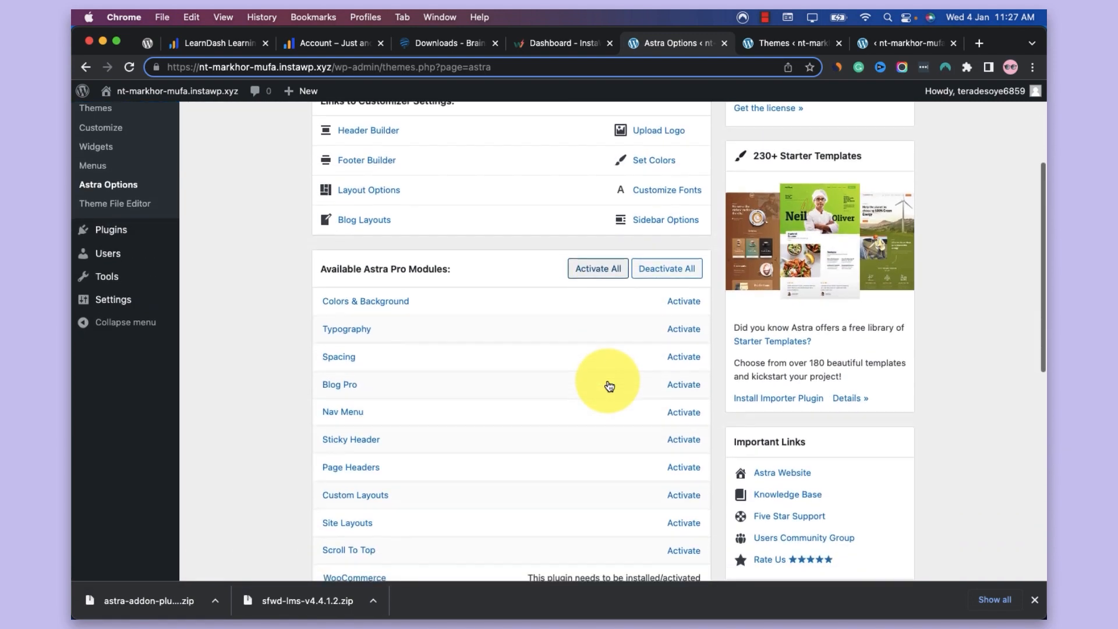
click(607, 261)
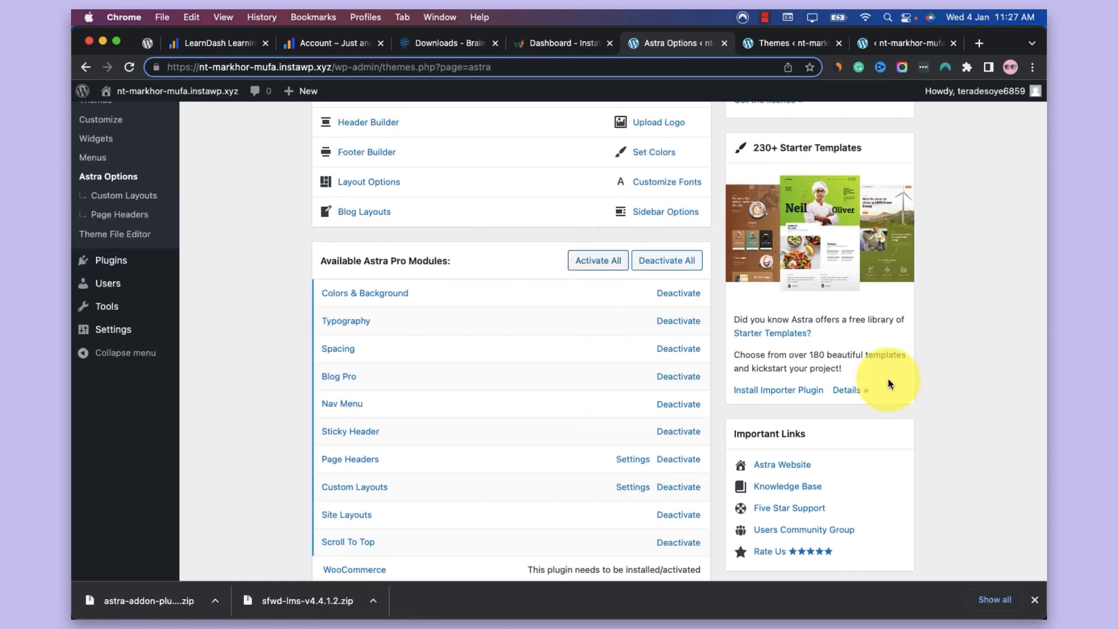
scroll(888, 407, down, 5)
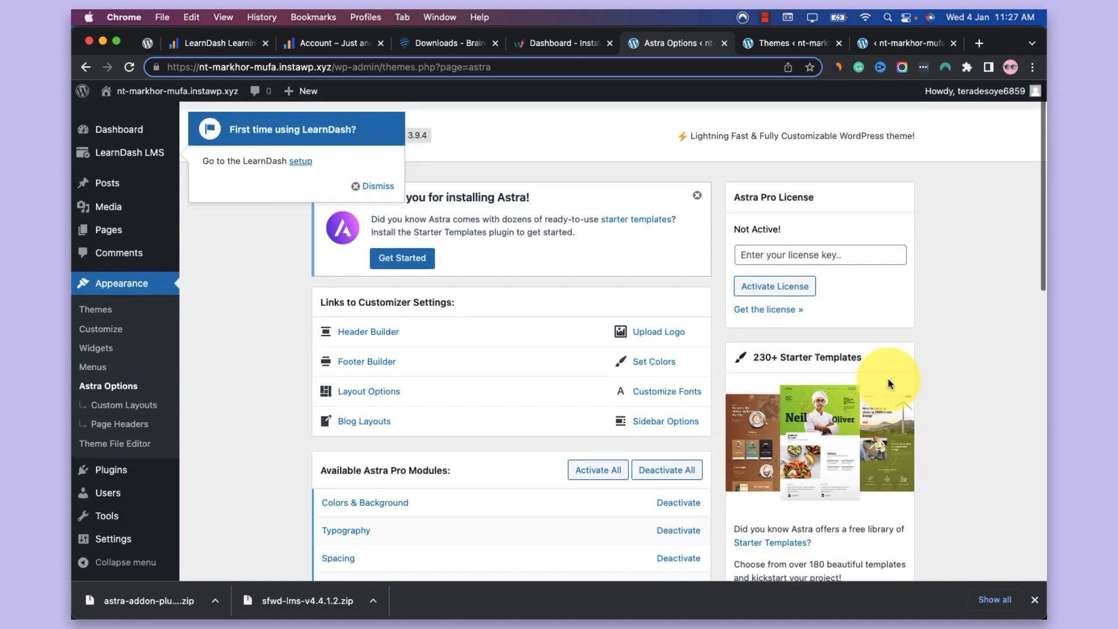
Start the LearnDash setup wizard and go to its page for the purchase email and license key
click(898, 42)
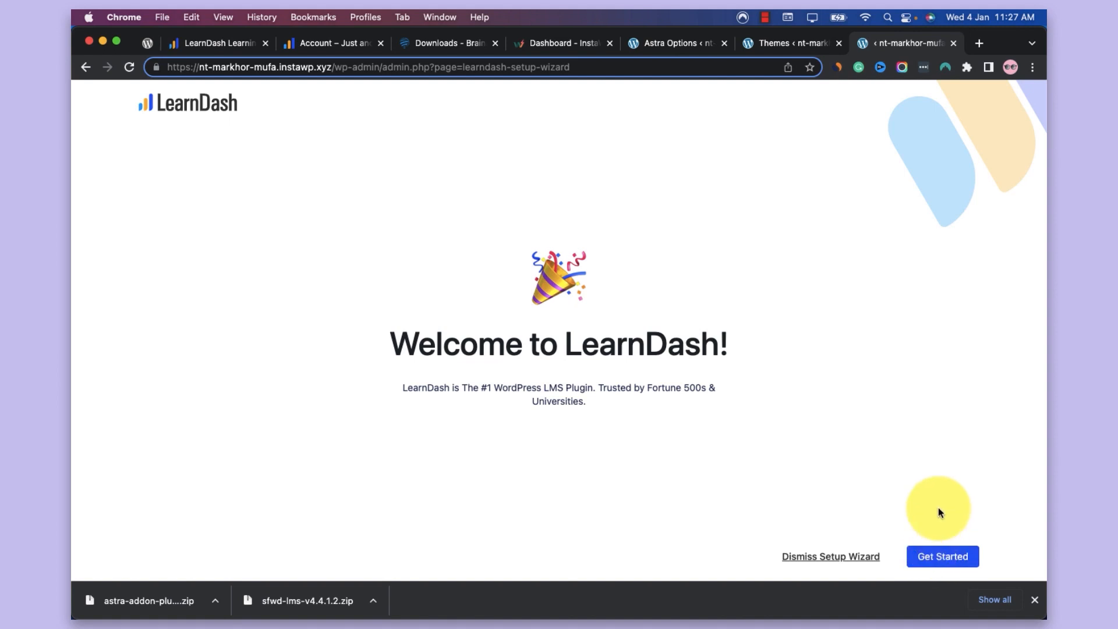
click(935, 551)
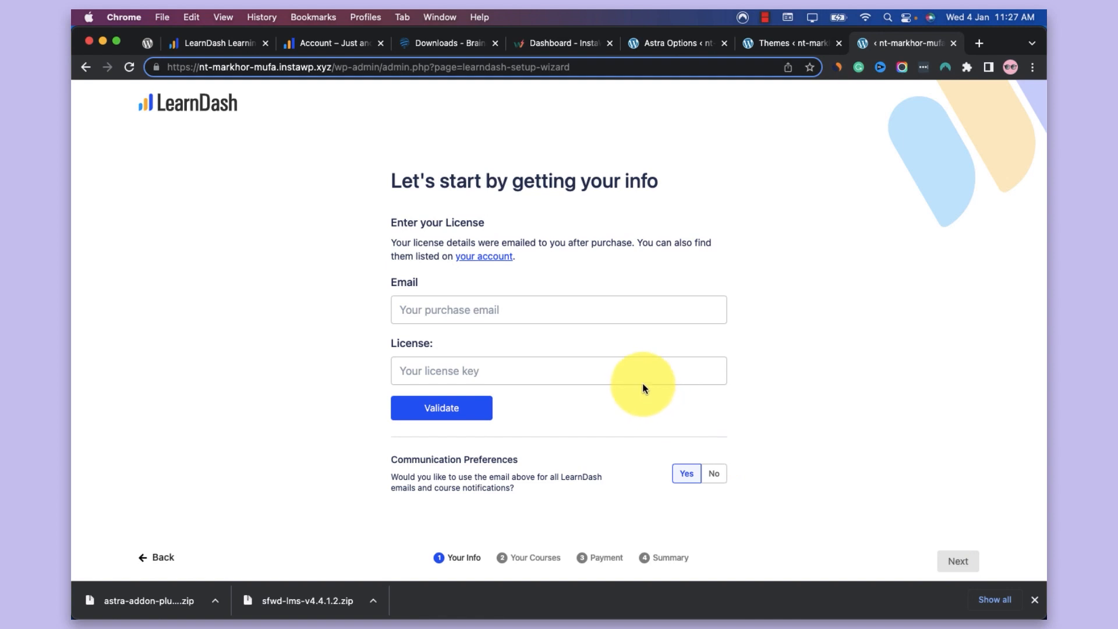
scroll(634, 350, down, 1)
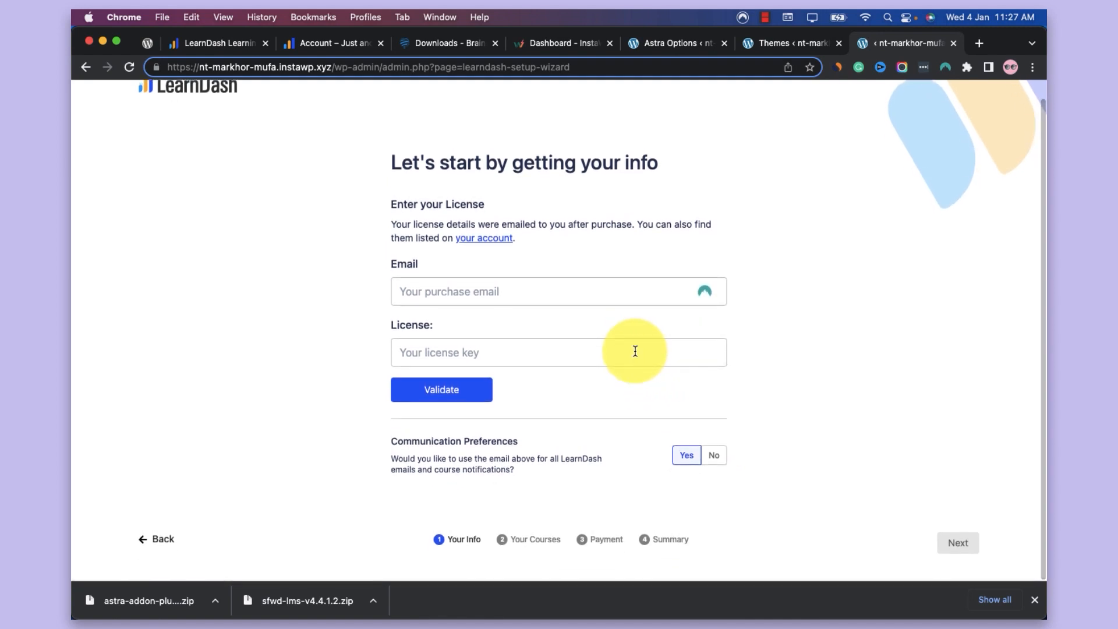
click(764, 17)
click(796, 53)
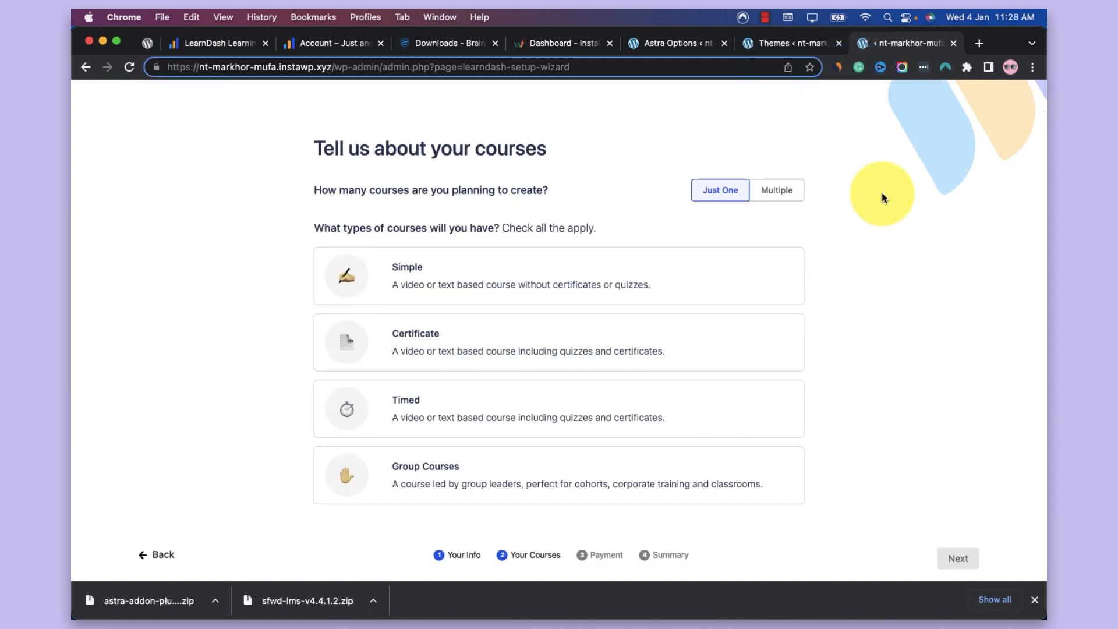
In the setup wizard, plan multiple courses of the types Simple, Certificate and Timed, and continue to the payment questions
scroll(882, 193, down, 1)
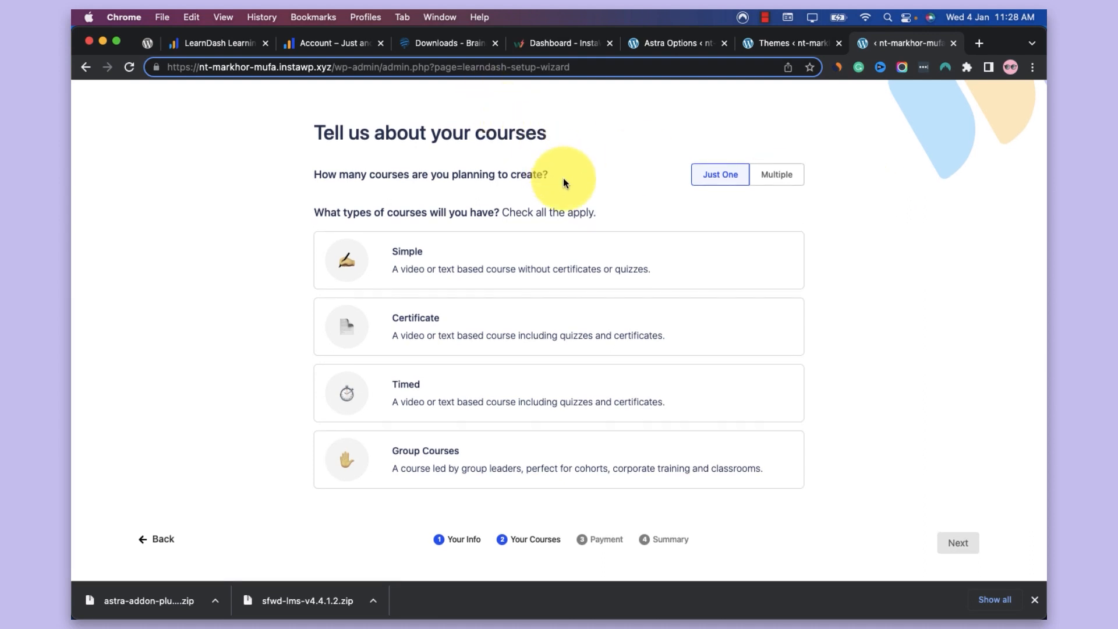
click(782, 183)
click(574, 282)
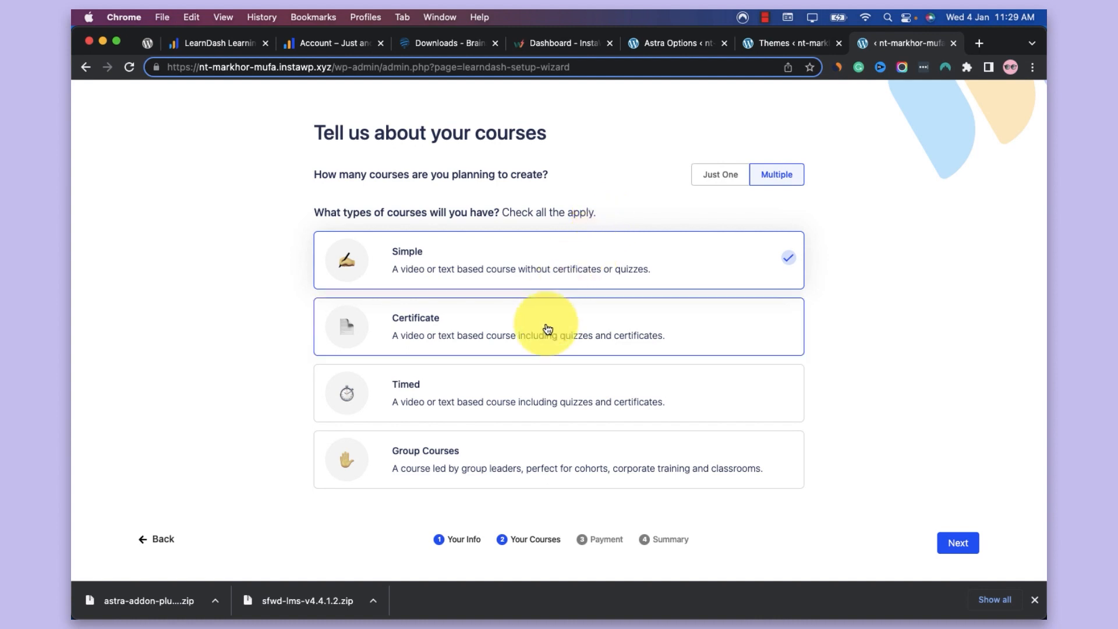
click(515, 392)
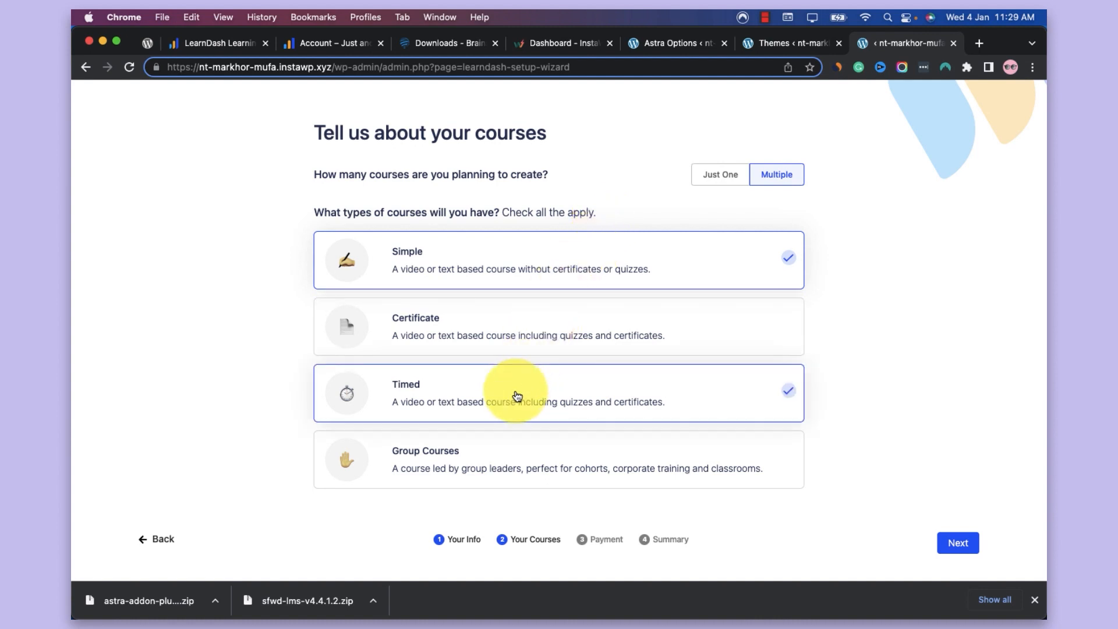
click(536, 336)
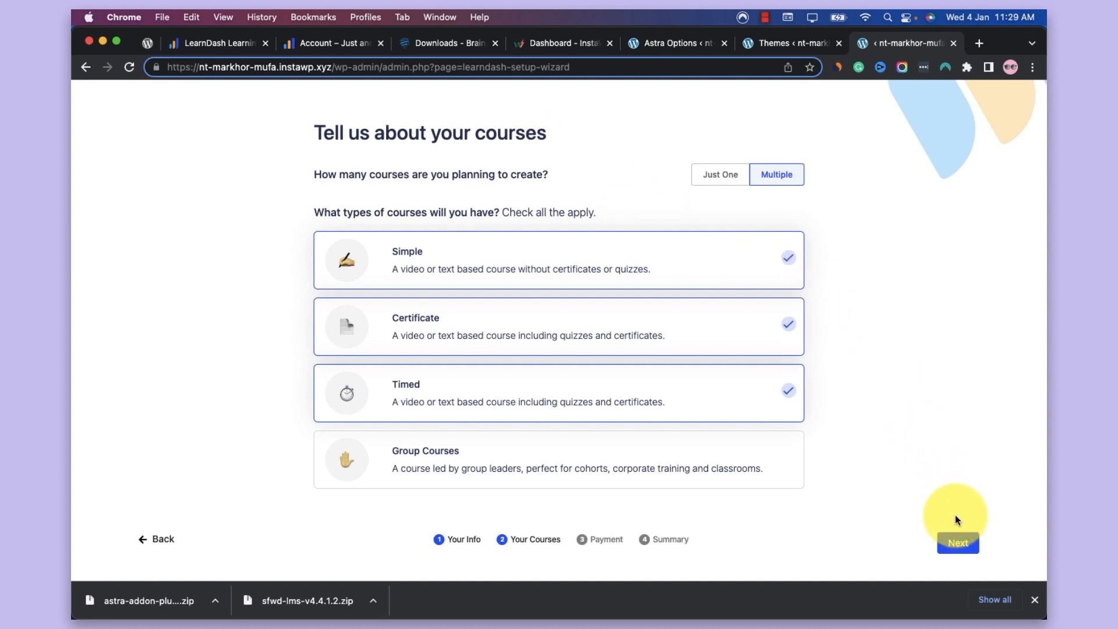
click(956, 538)
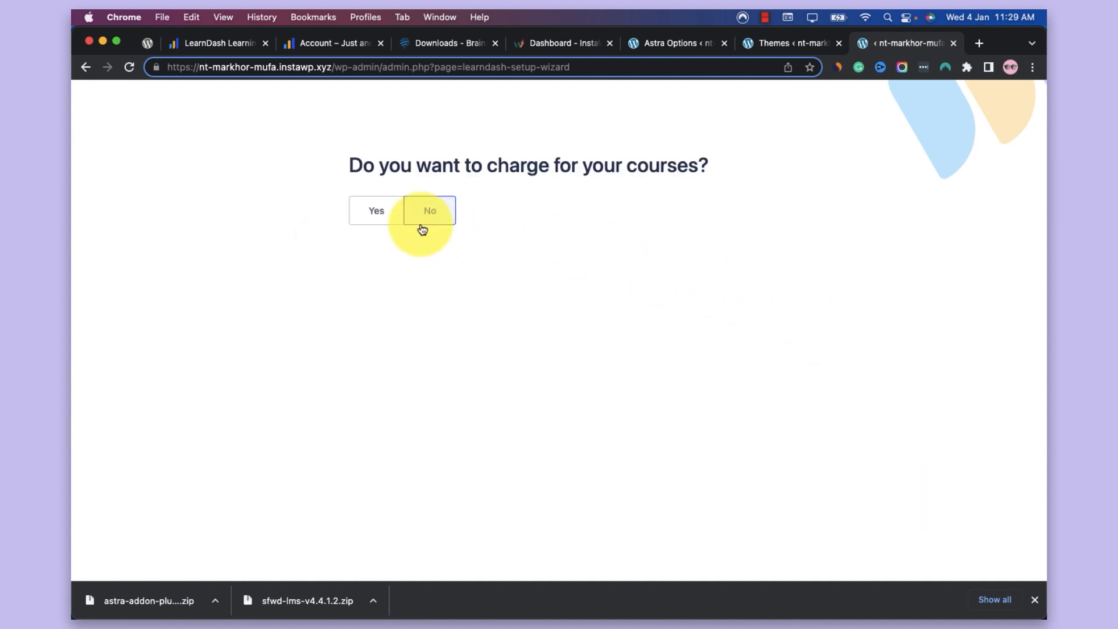
Choose to charge for courses through WooCommerce with India (₹) as the currency, and save and complete the setup with all suggested add-ons
click(376, 216)
scroll(532, 257, down, 3)
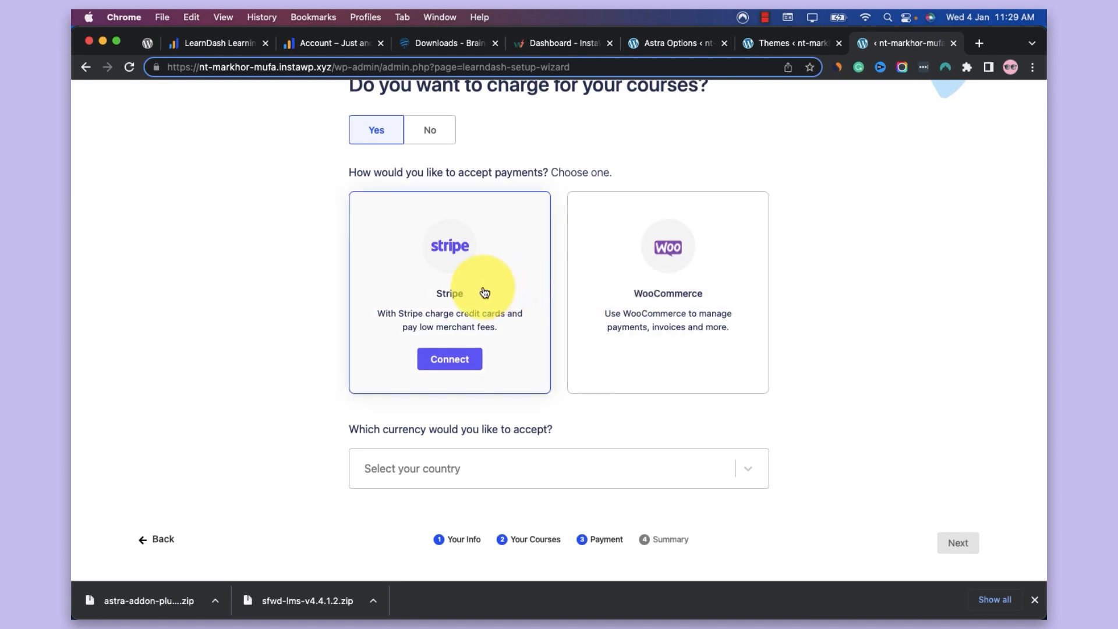
click(660, 281)
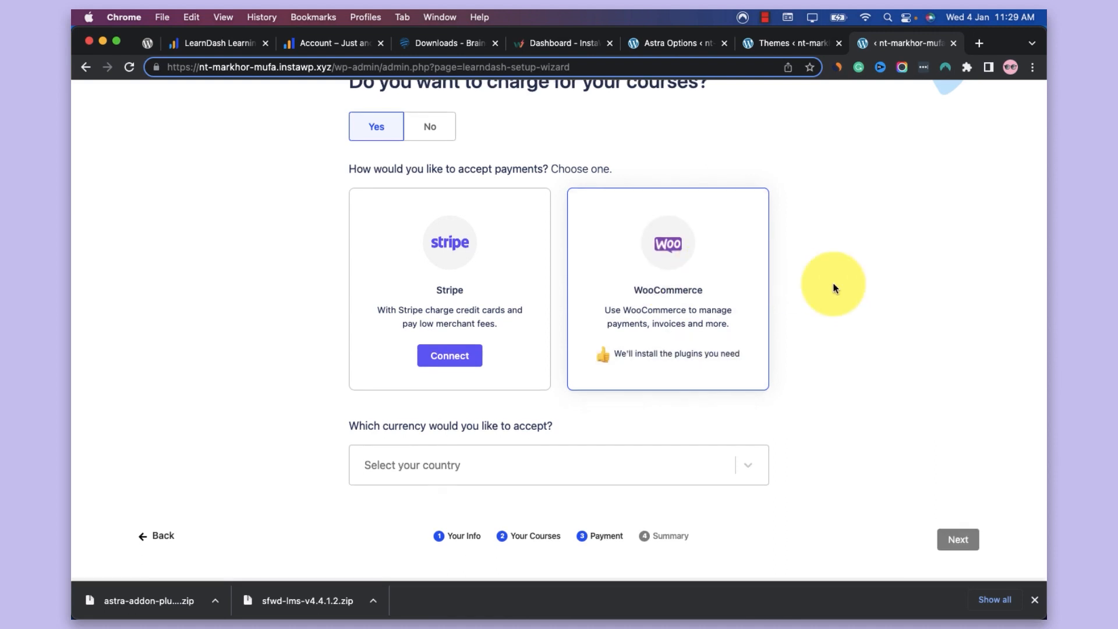
click(536, 466)
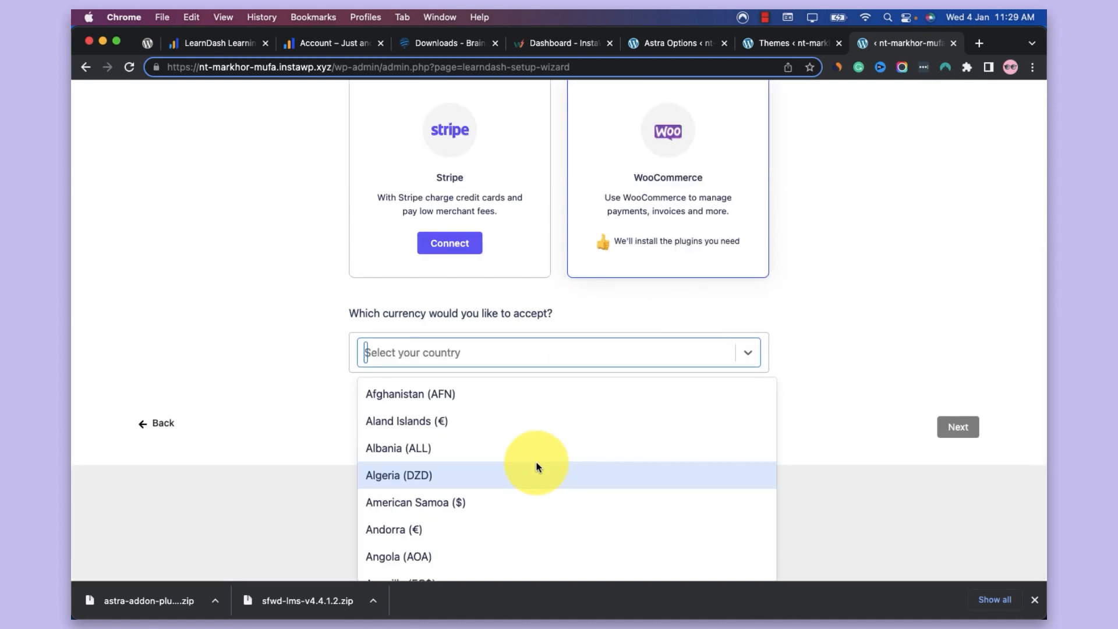
text(india)
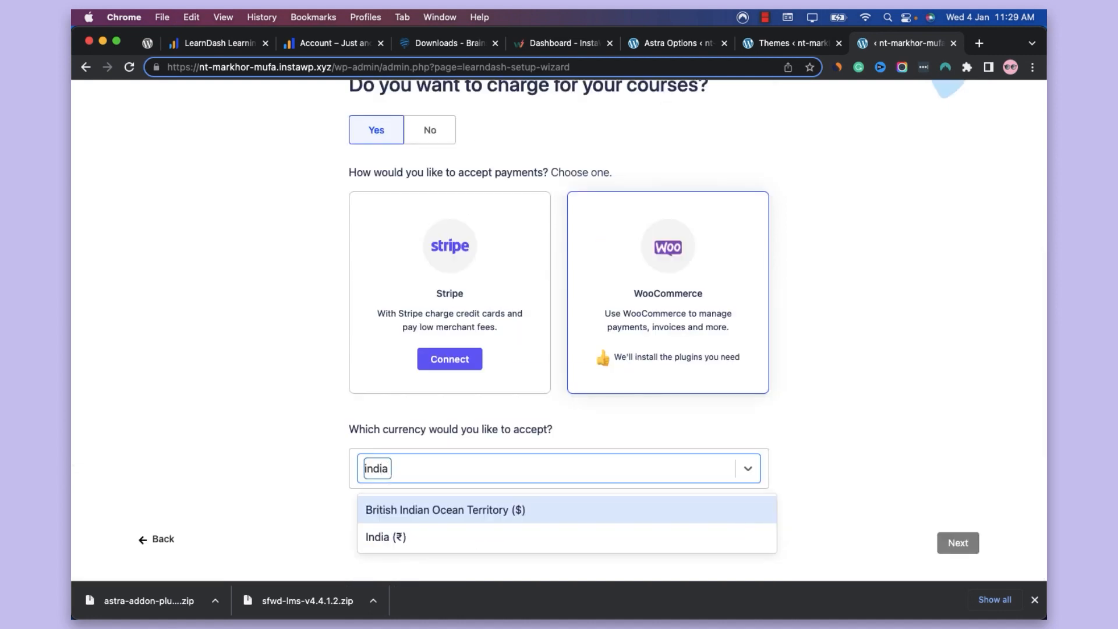
key(Down)
key(Return)
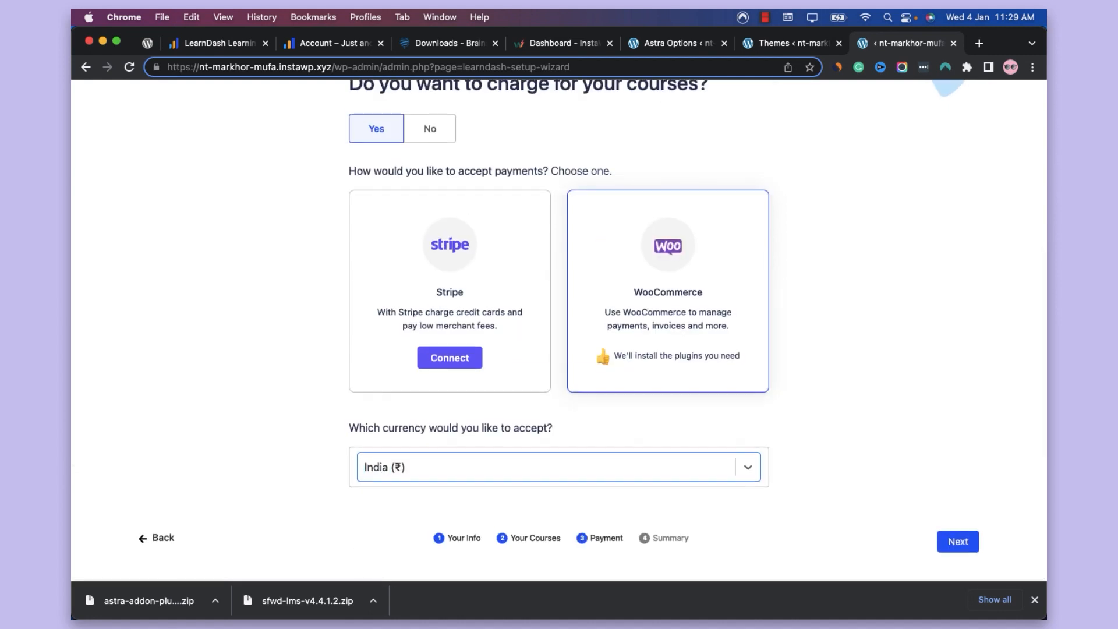
click(960, 541)
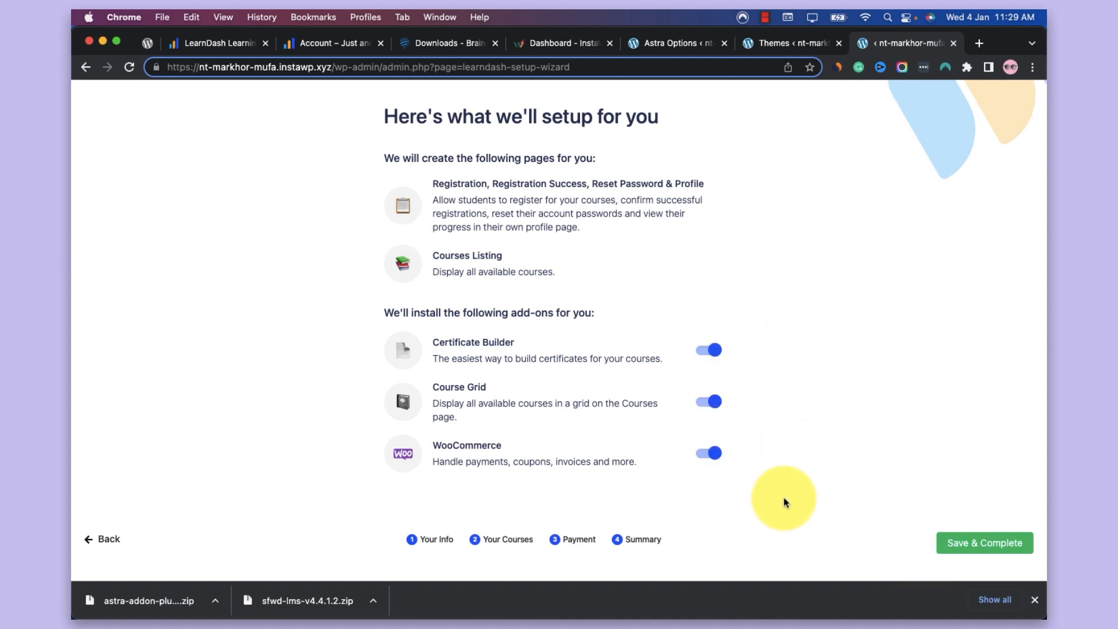
click(955, 538)
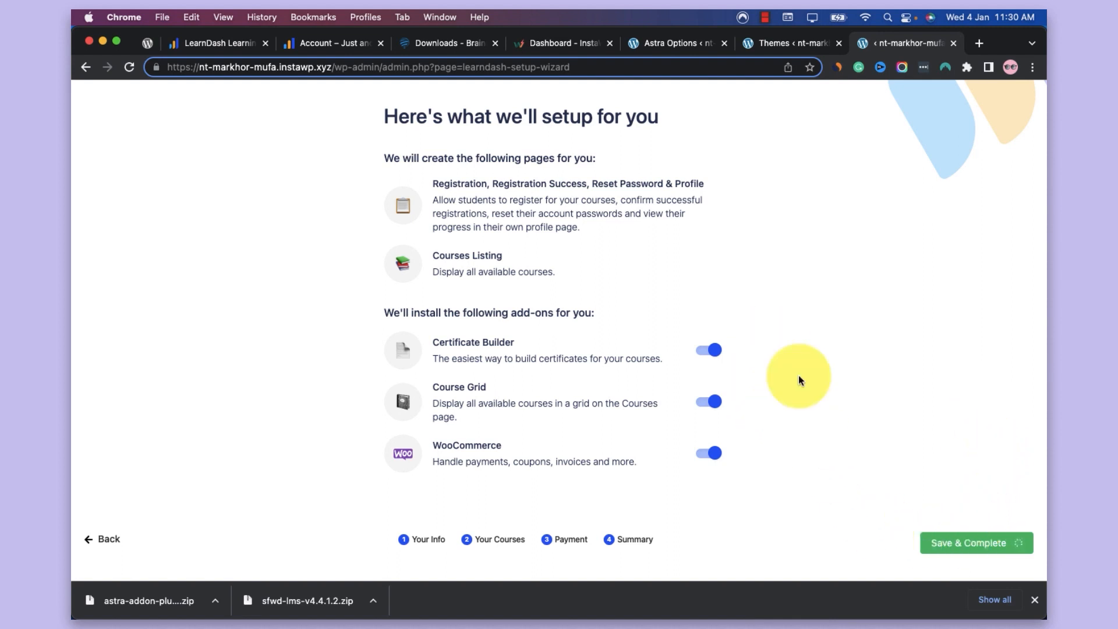
click(764, 17)
click(786, 51)
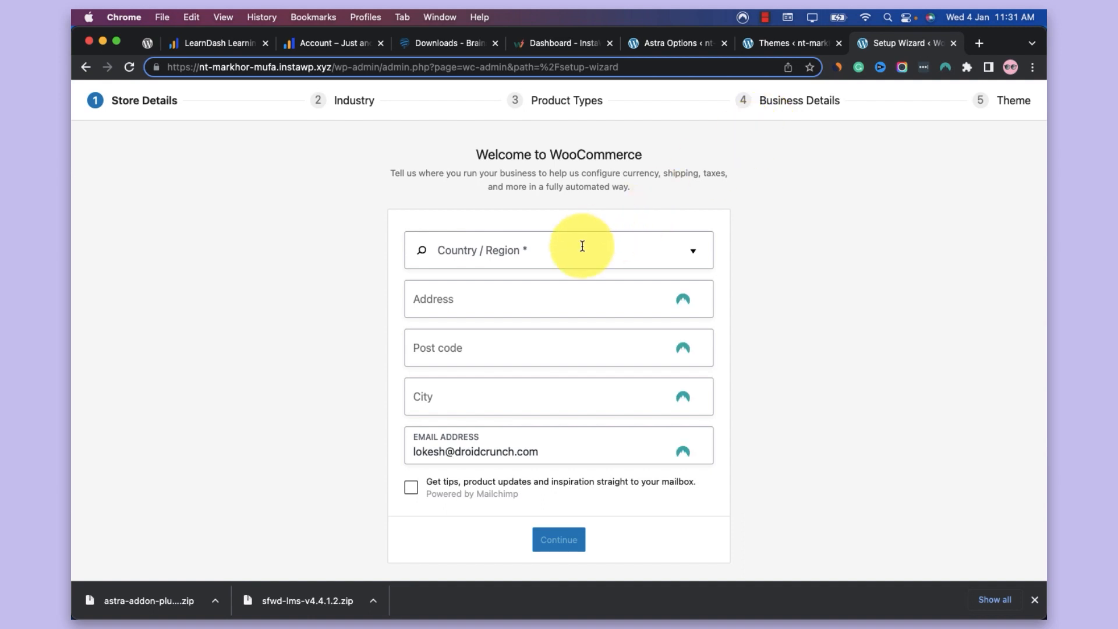
Set the WooCommerce store's country and region to India — Uttar Pradesh
click(582, 246)
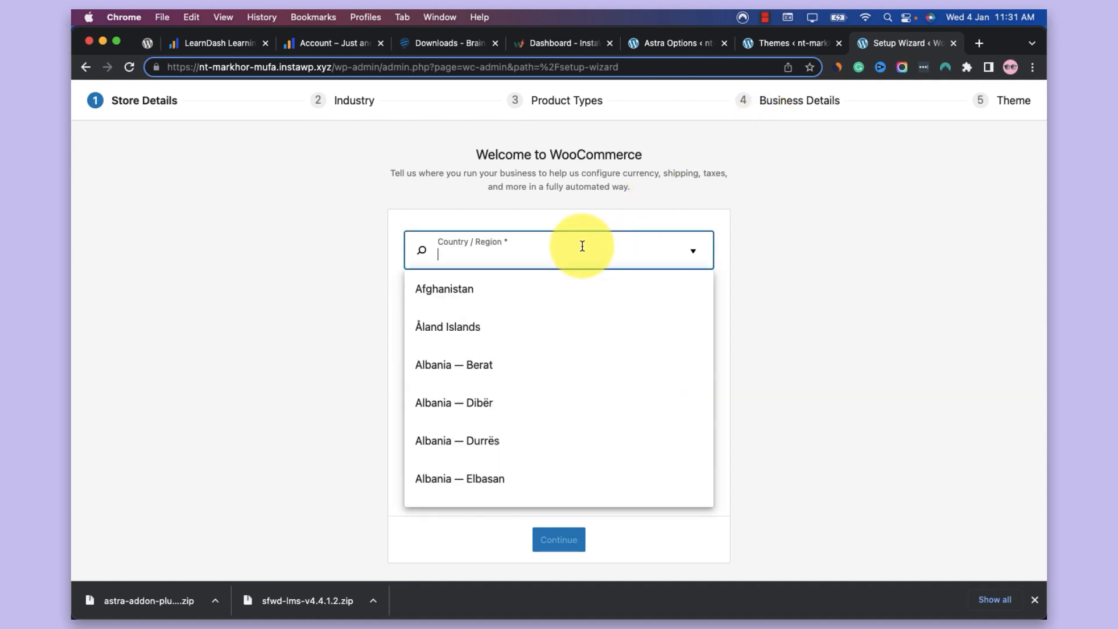
text(india)
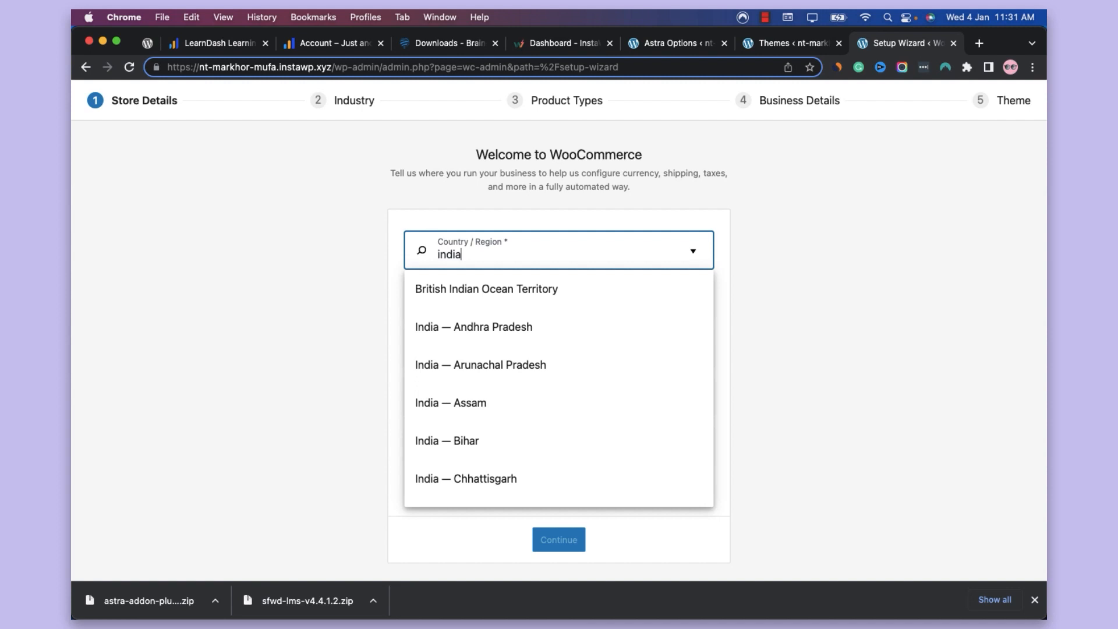
text( -)
key(BackSpace)
scroll(581, 364, down, 5)
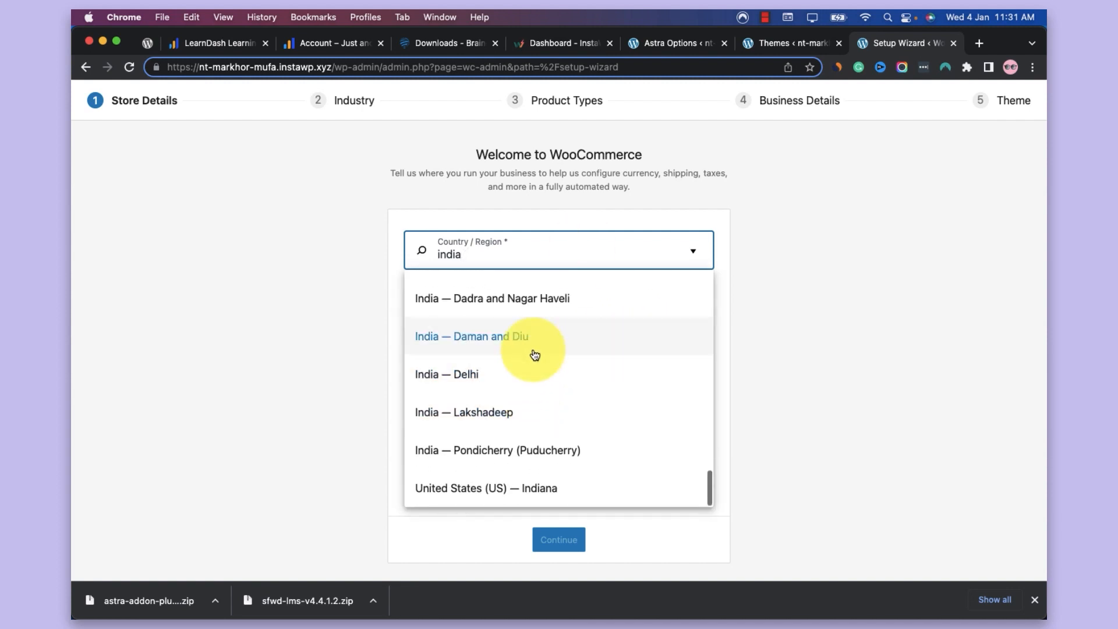
scroll(533, 349, up, 3)
scroll(539, 343, up, 4)
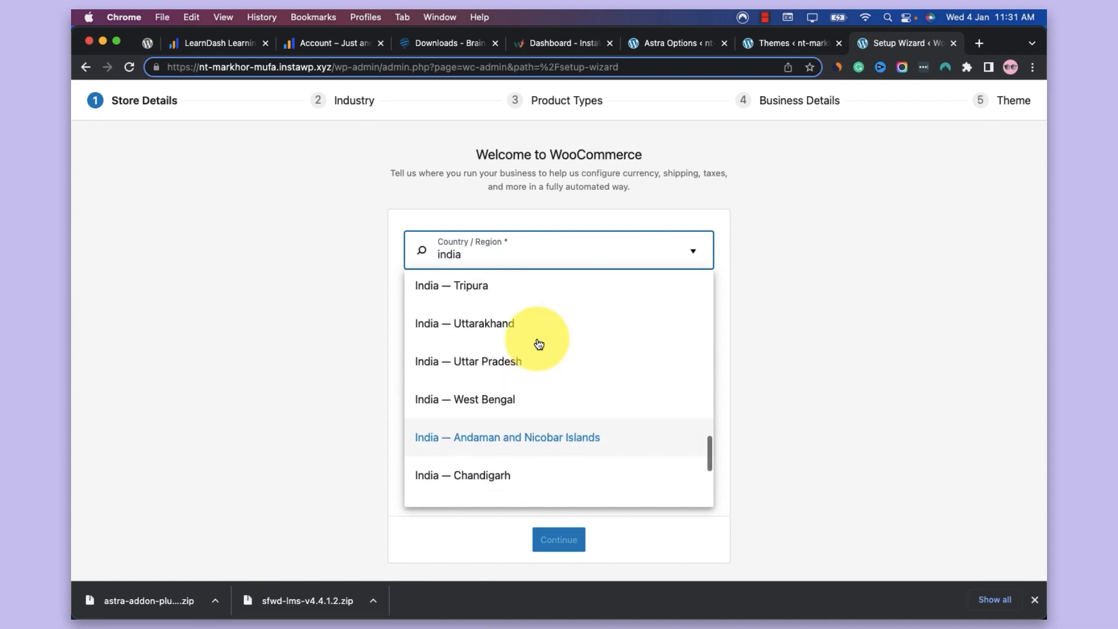
click(495, 378)
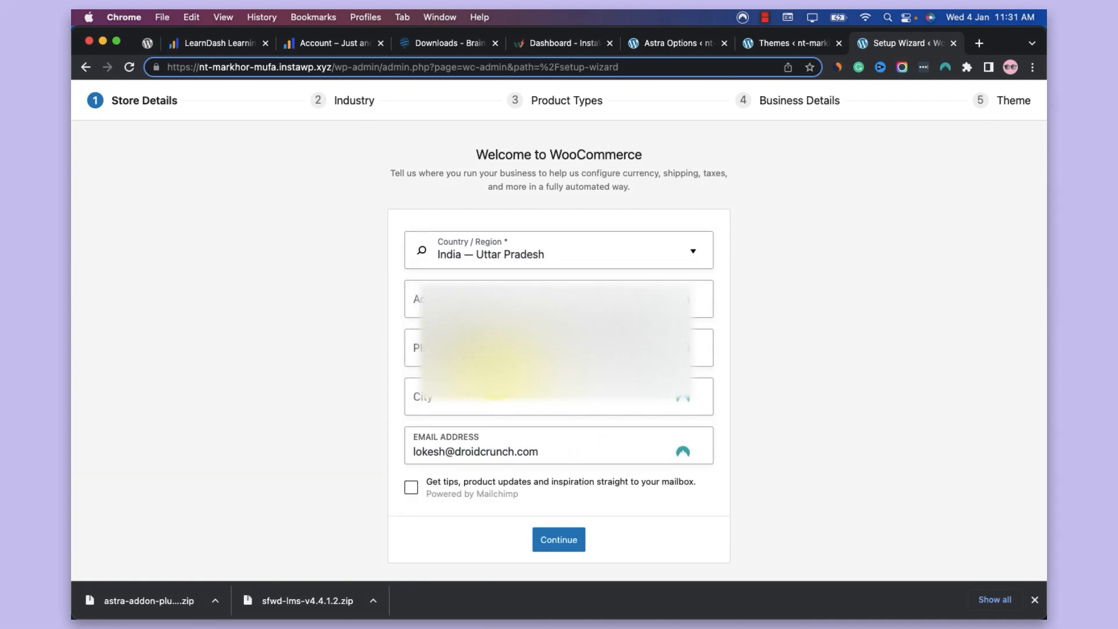
Fill in the store's address, postal code, city and contact e-mail, and submit the store details while declining usage tracking
click(499, 291)
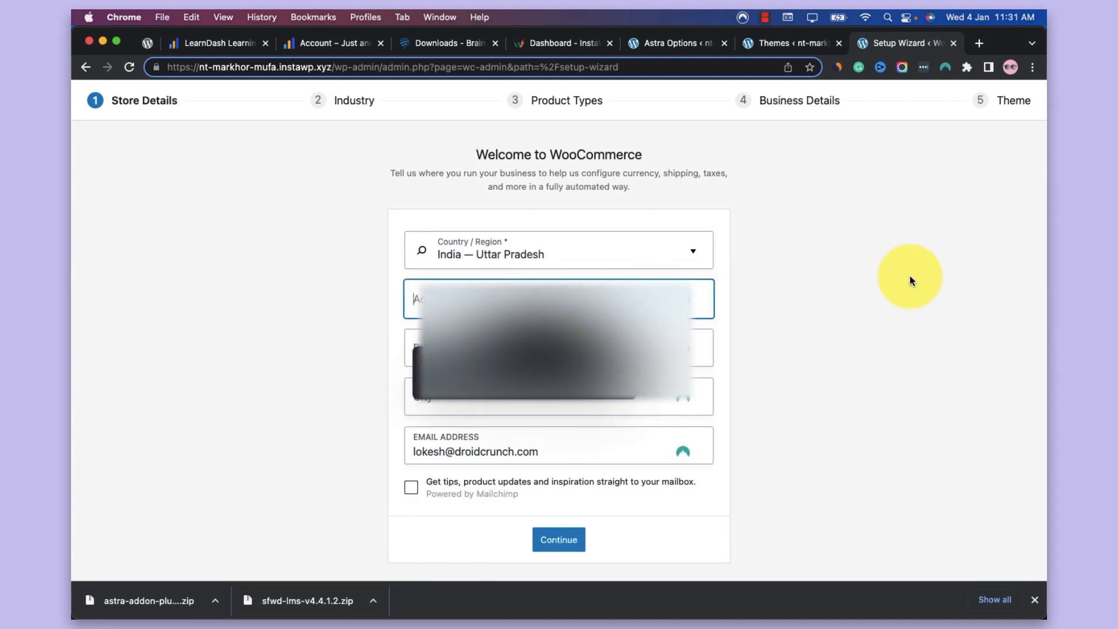
click(909, 275)
click(774, 11)
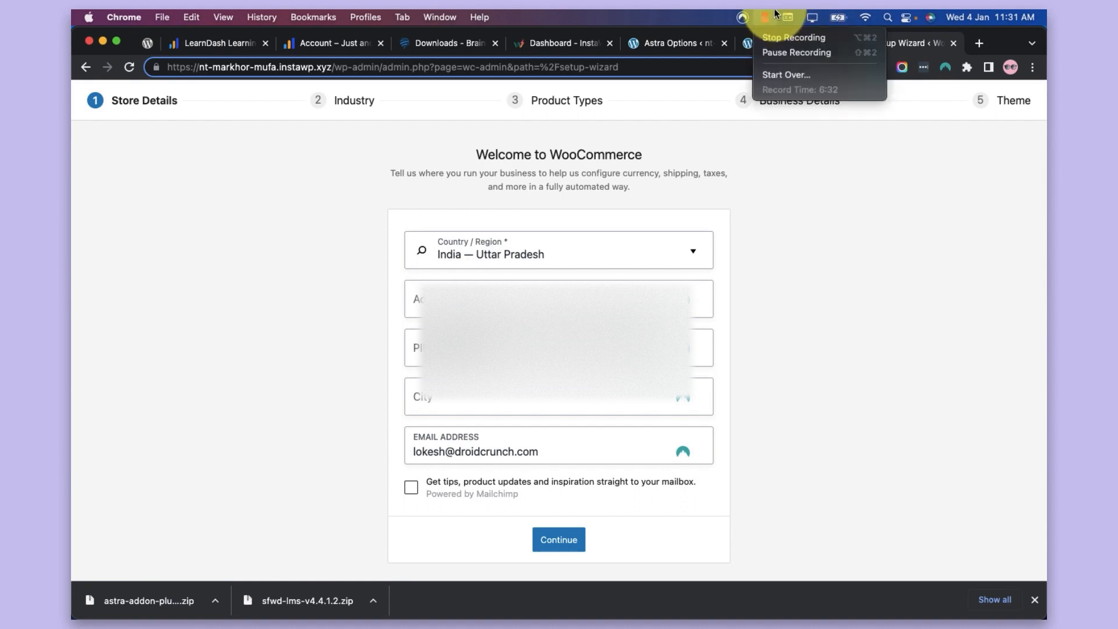
click(783, 53)
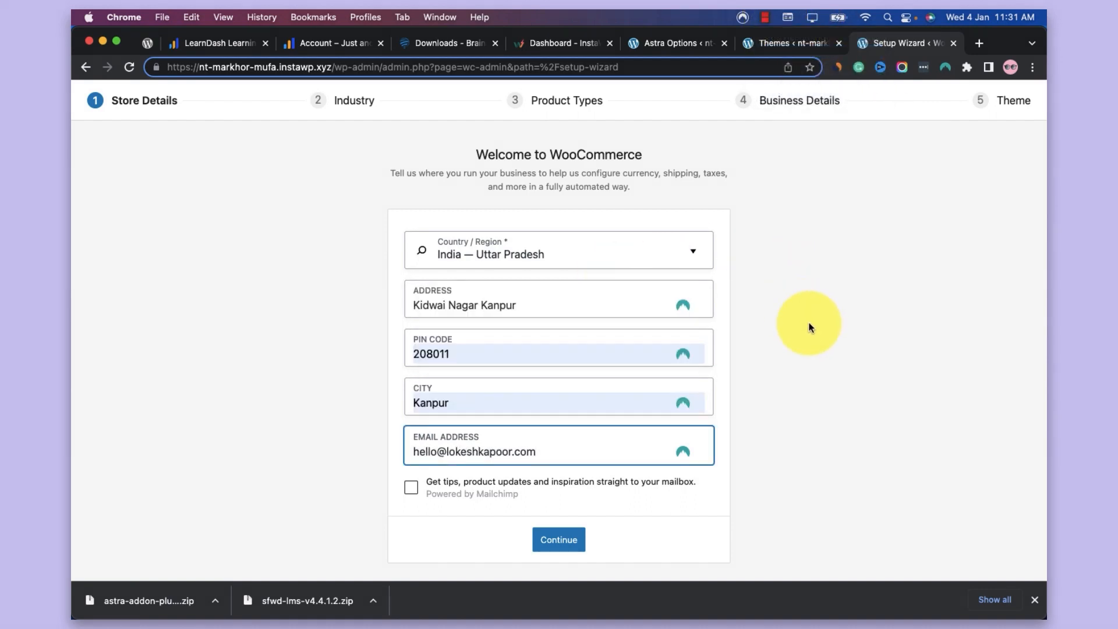
click(829, 338)
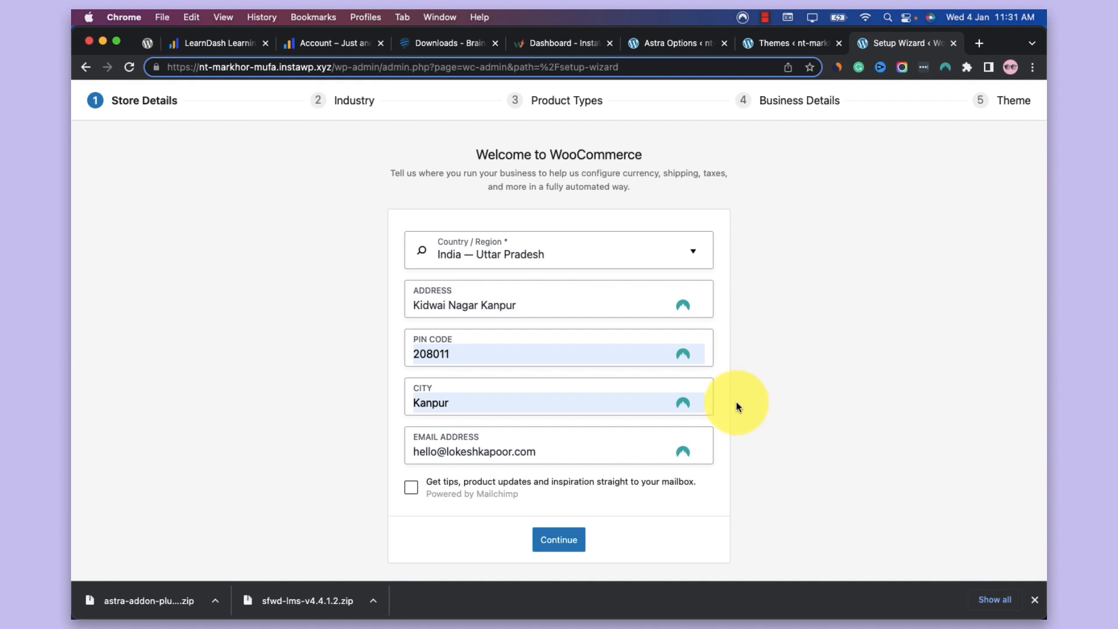
click(574, 540)
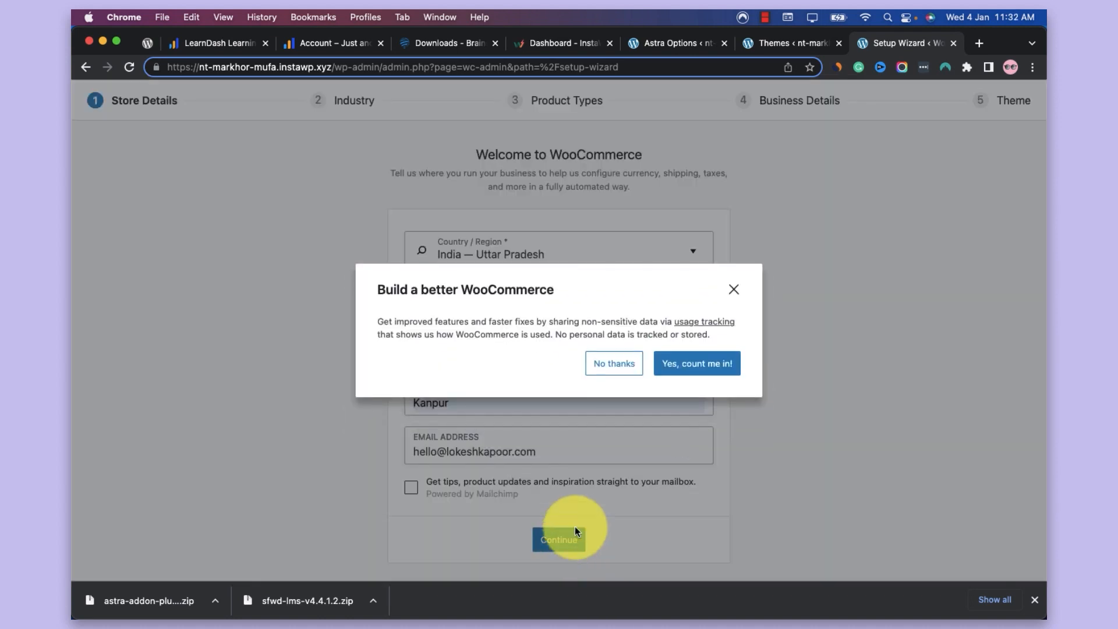
click(616, 366)
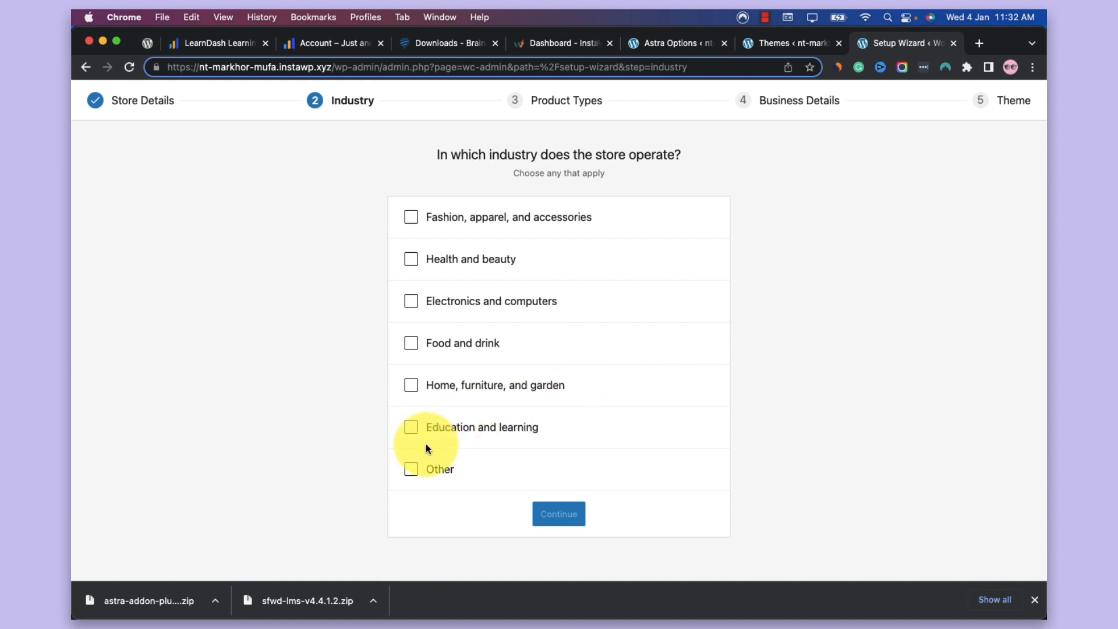
Choose Education and learning as the industry, add Downloads to the product types alongside Physical products, and continue to the business details
click(469, 428)
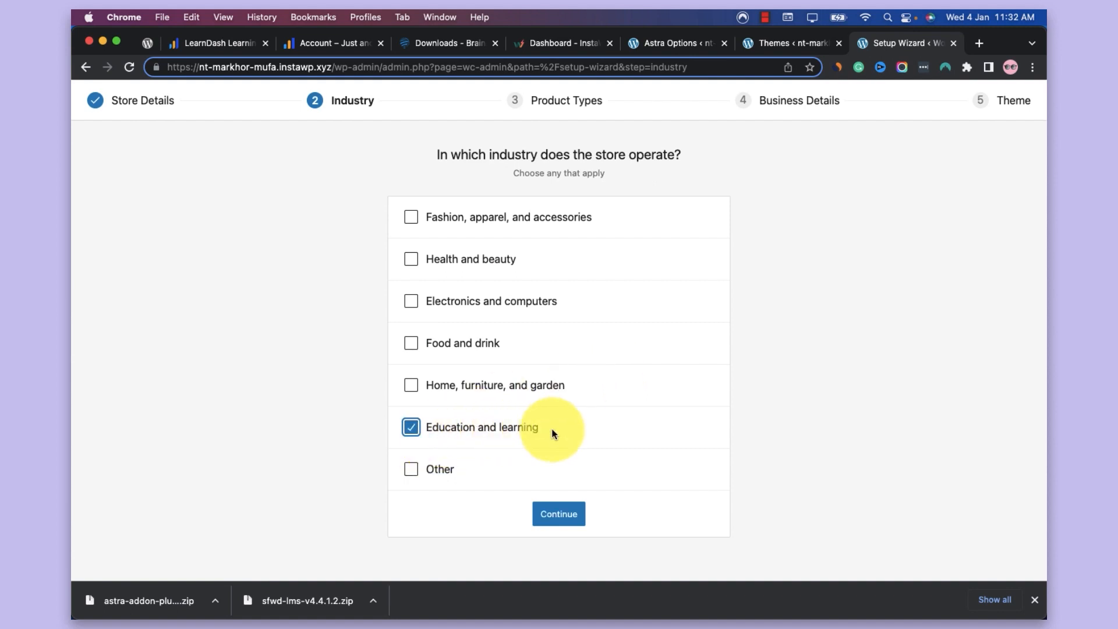
click(563, 523)
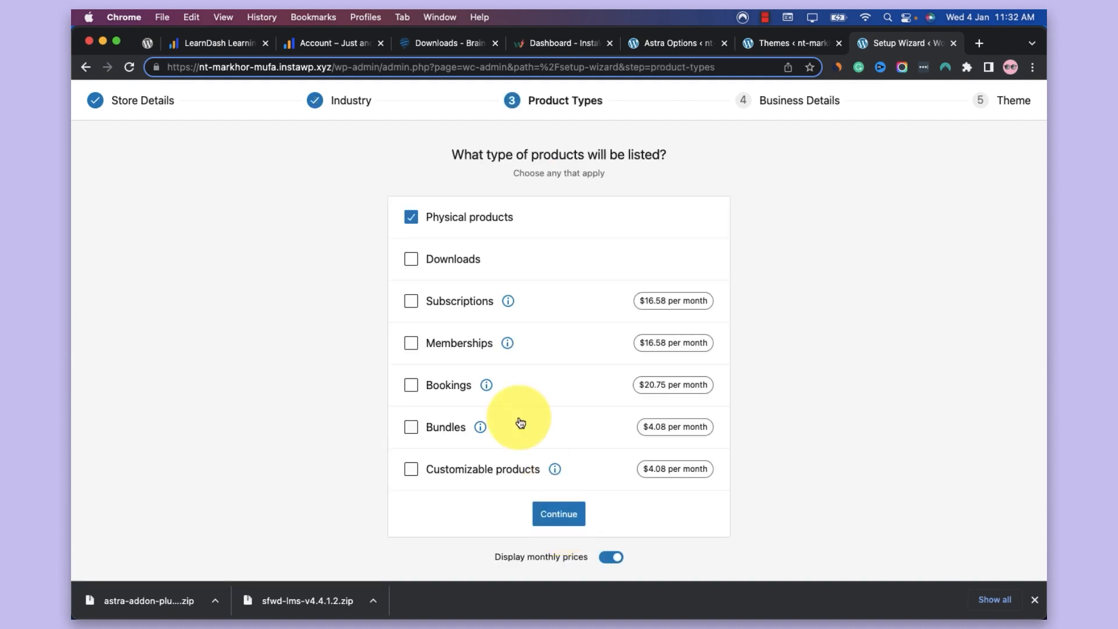
click(457, 257)
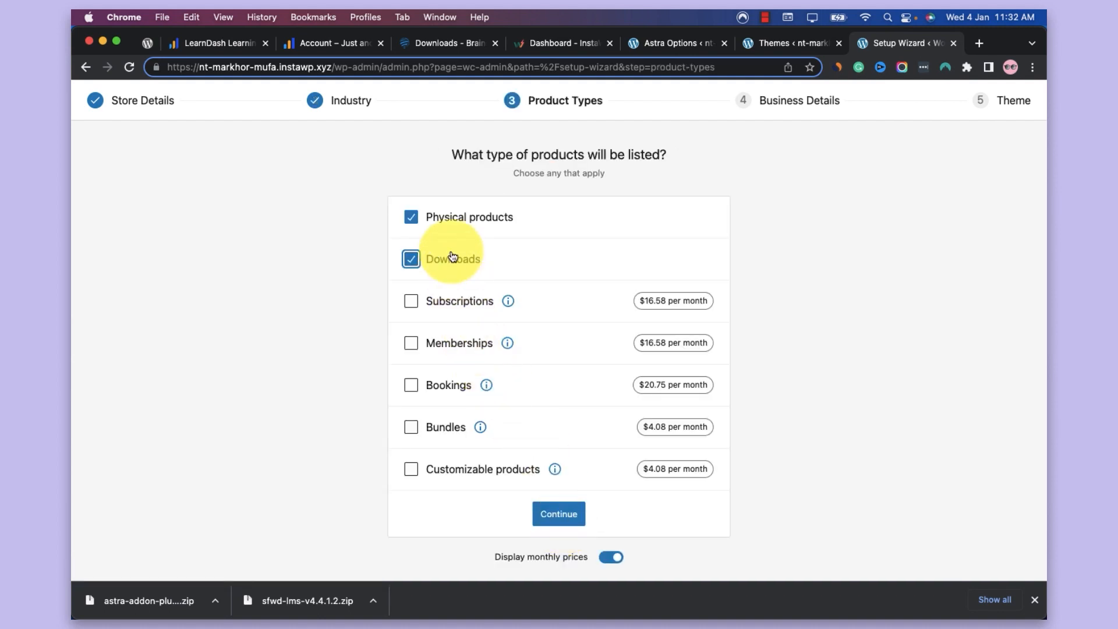
click(580, 525)
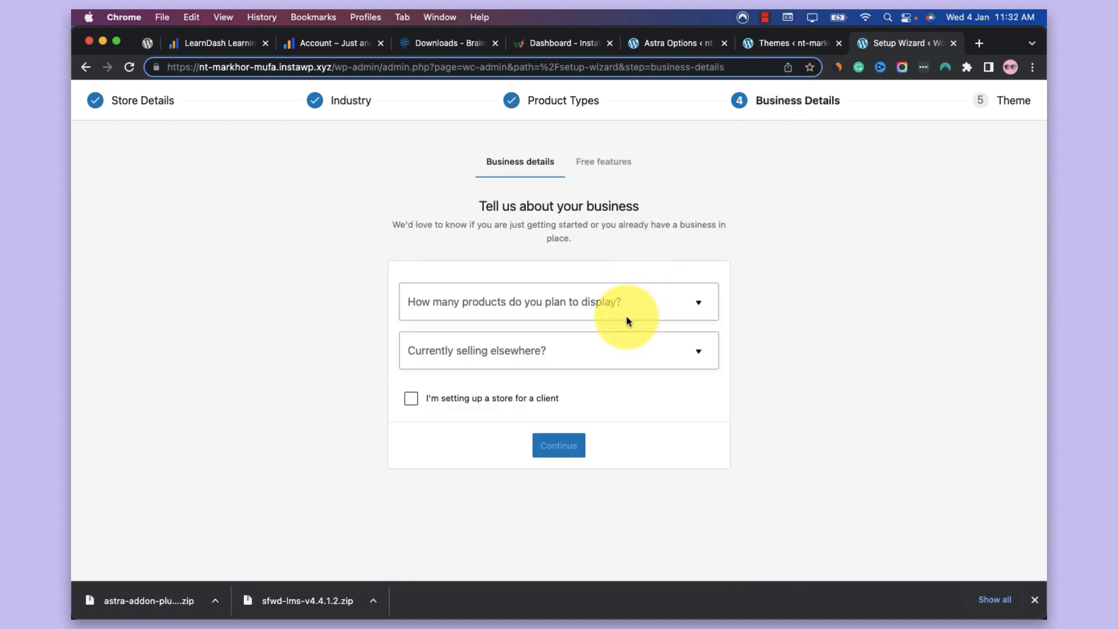
State in the business details that 1 - 10 products are planned and nothing is sold elsewhere, and continue to the free features
click(644, 305)
click(584, 369)
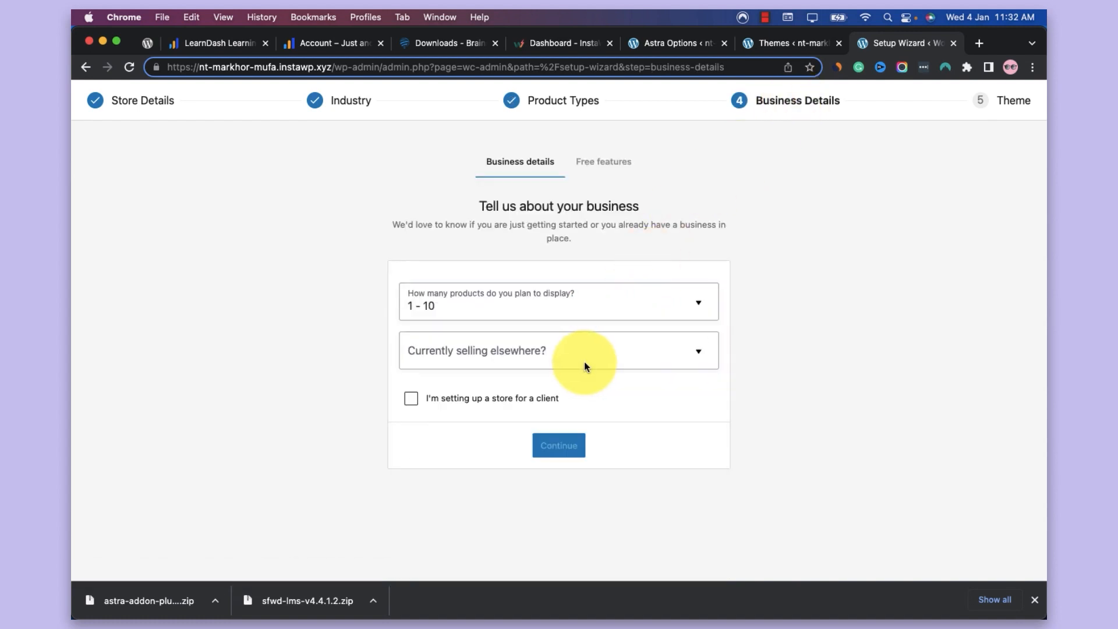
click(628, 357)
click(585, 388)
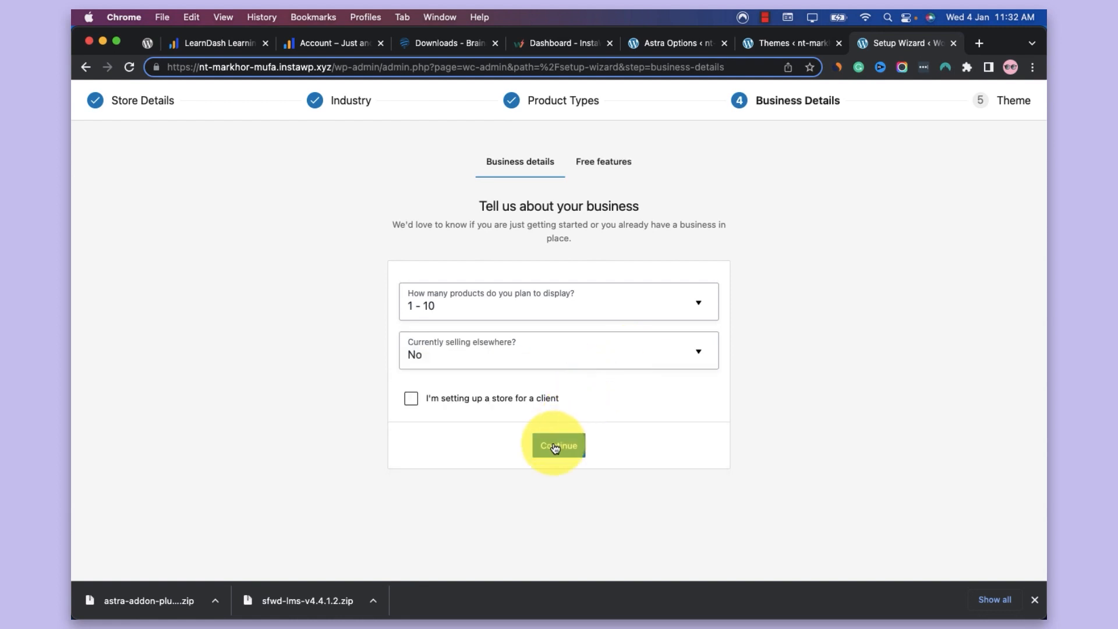
click(558, 445)
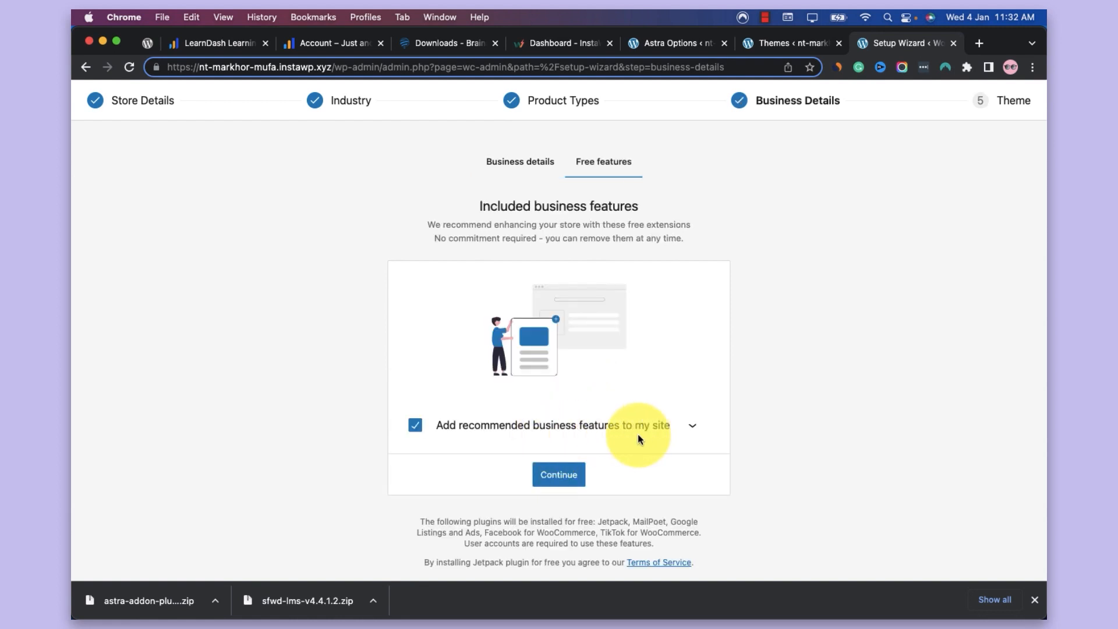
Exclude all recommended business features from the site and continue through the WooCommerce setup to its home page
scroll(693, 430, down, 10)
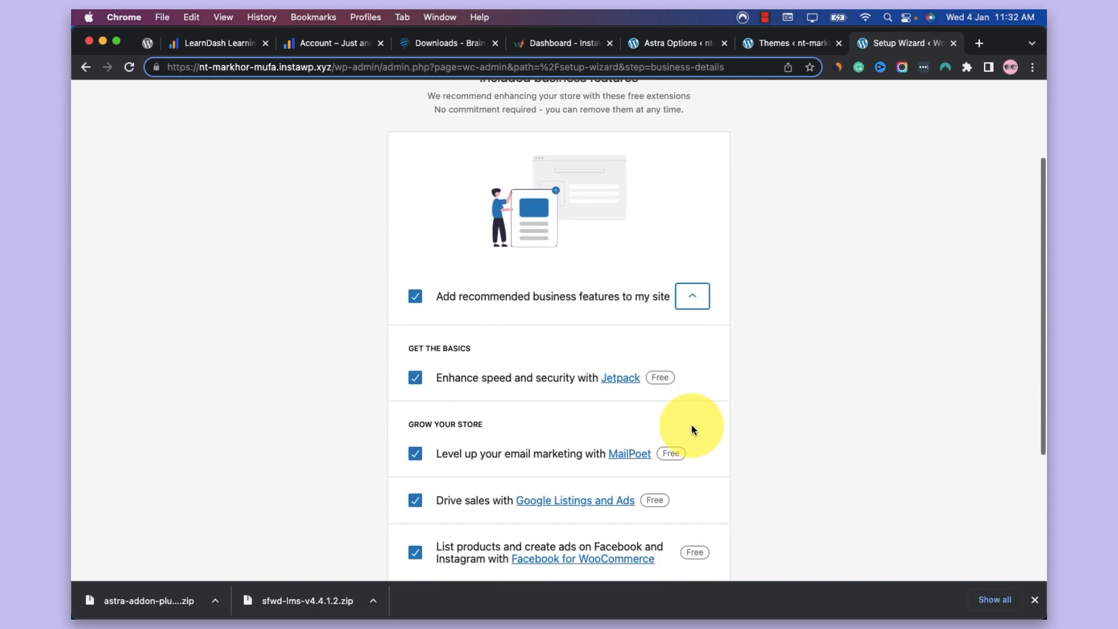
scroll(691, 426, up, 8)
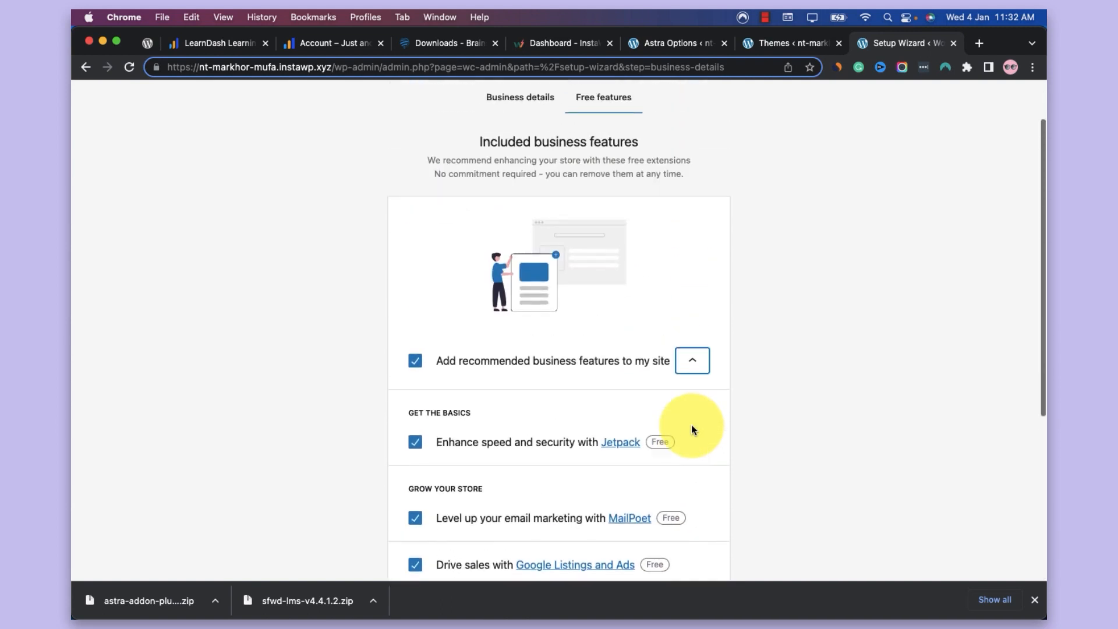
click(416, 359)
scroll(704, 264, down, 5)
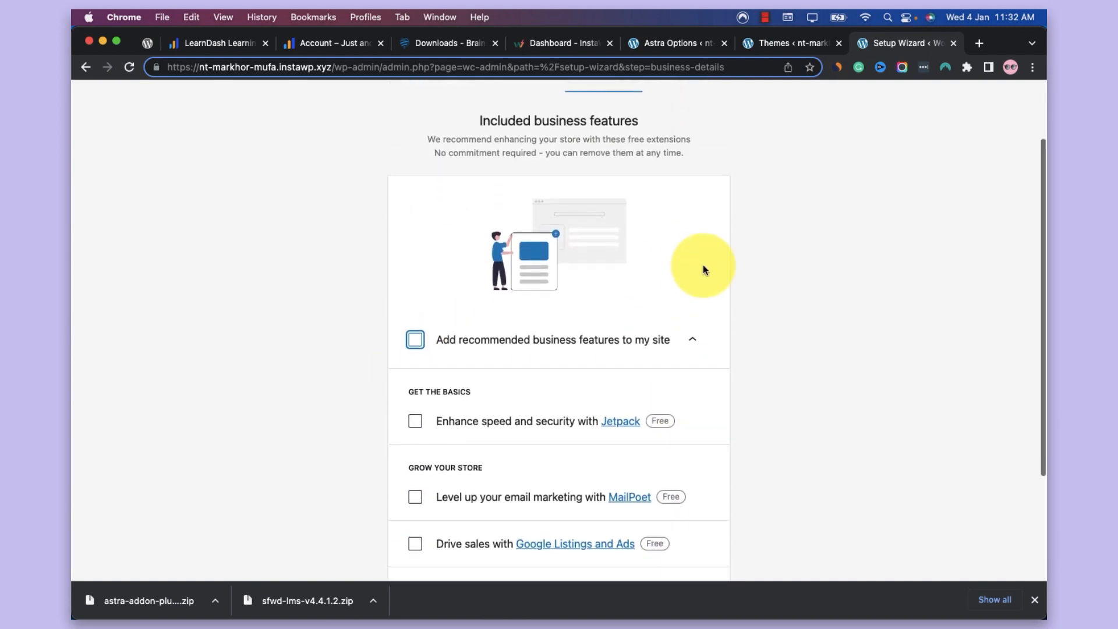
click(574, 557)
scroll(384, 394, down, 2)
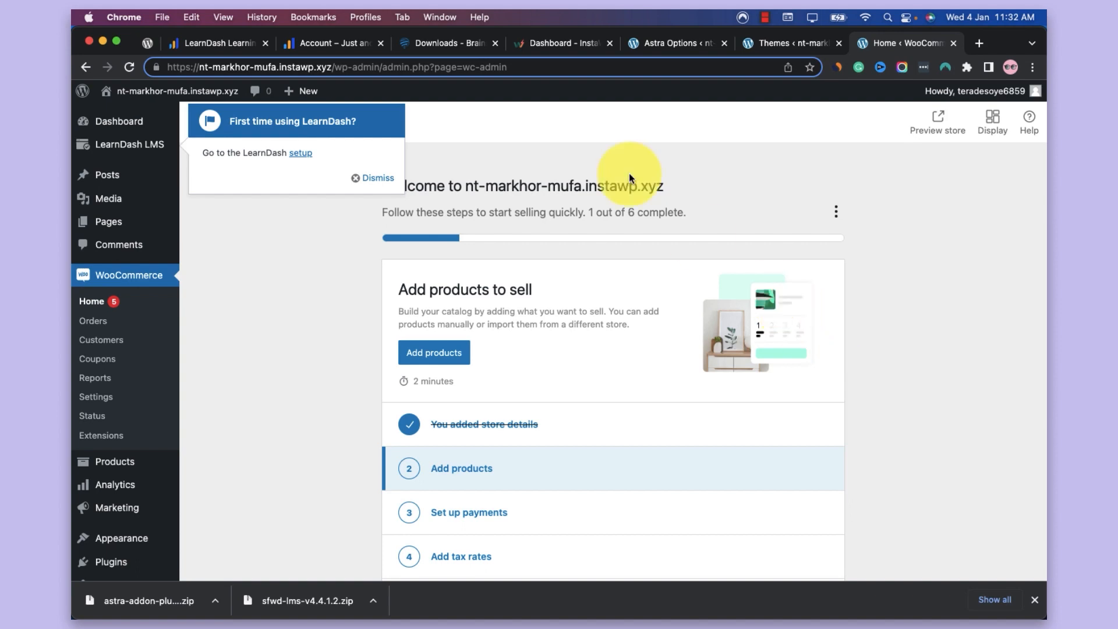
Go to the LearnDash setup page and open the starter template selection for designing the site
scroll(524, 295, down, 6)
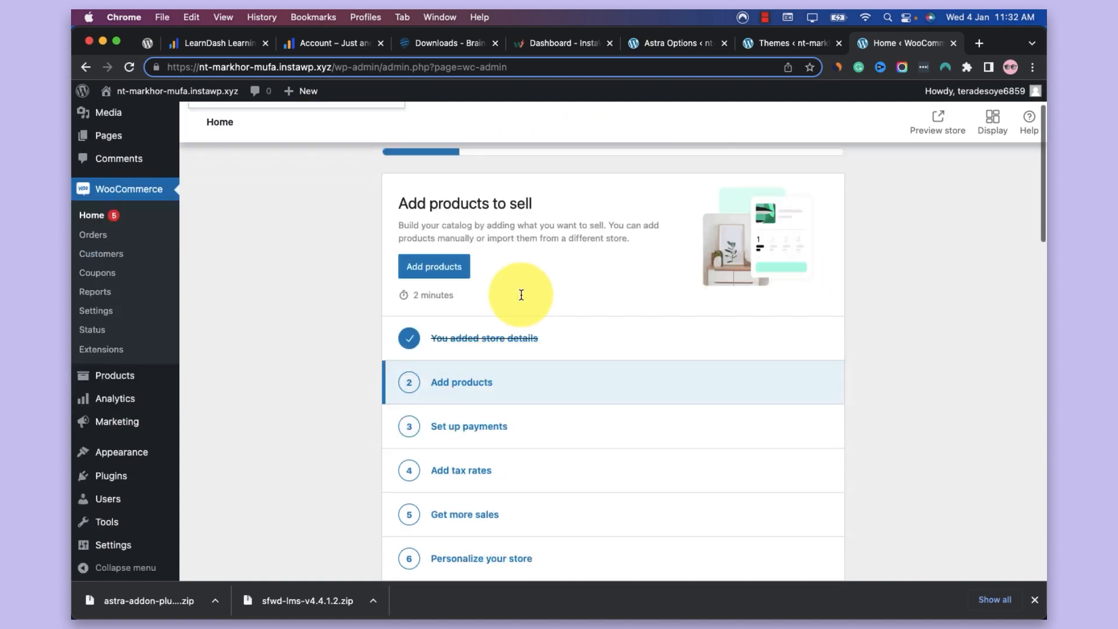
scroll(521, 293, up, 6)
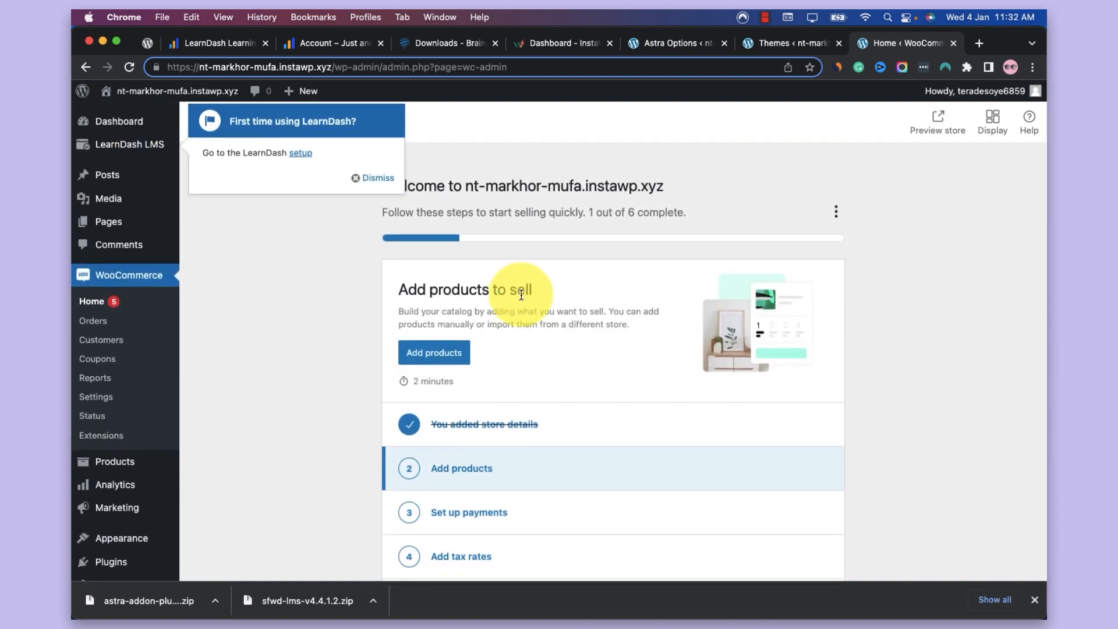
scroll(521, 294, down, 6)
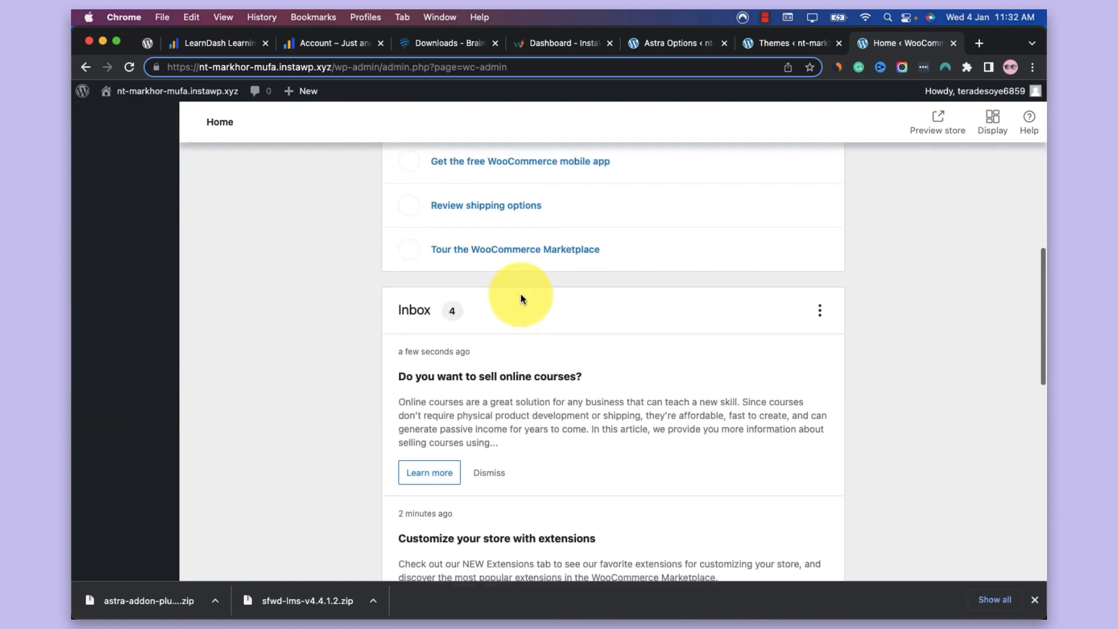
scroll(520, 294, up, 6)
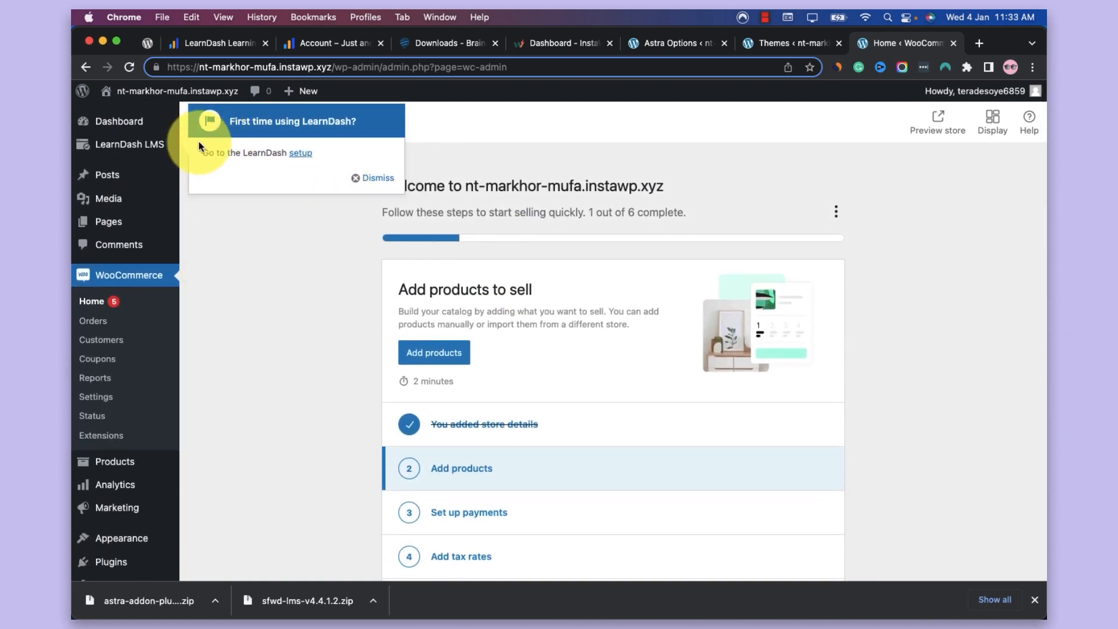
click(150, 146)
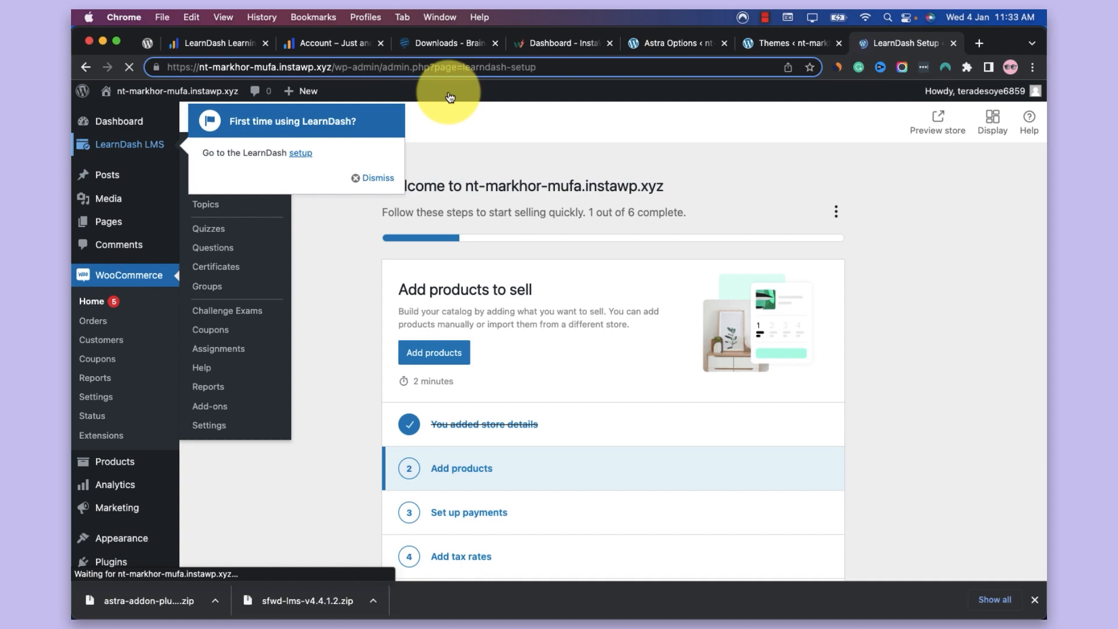
scroll(456, 306, down, 2)
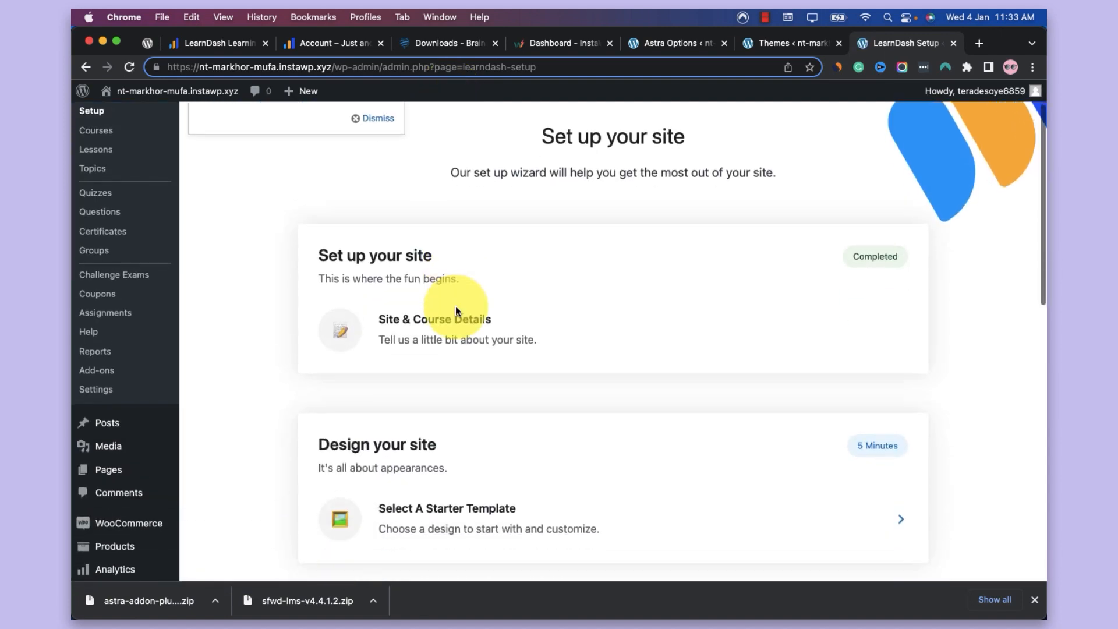
scroll(868, 244, down, 5)
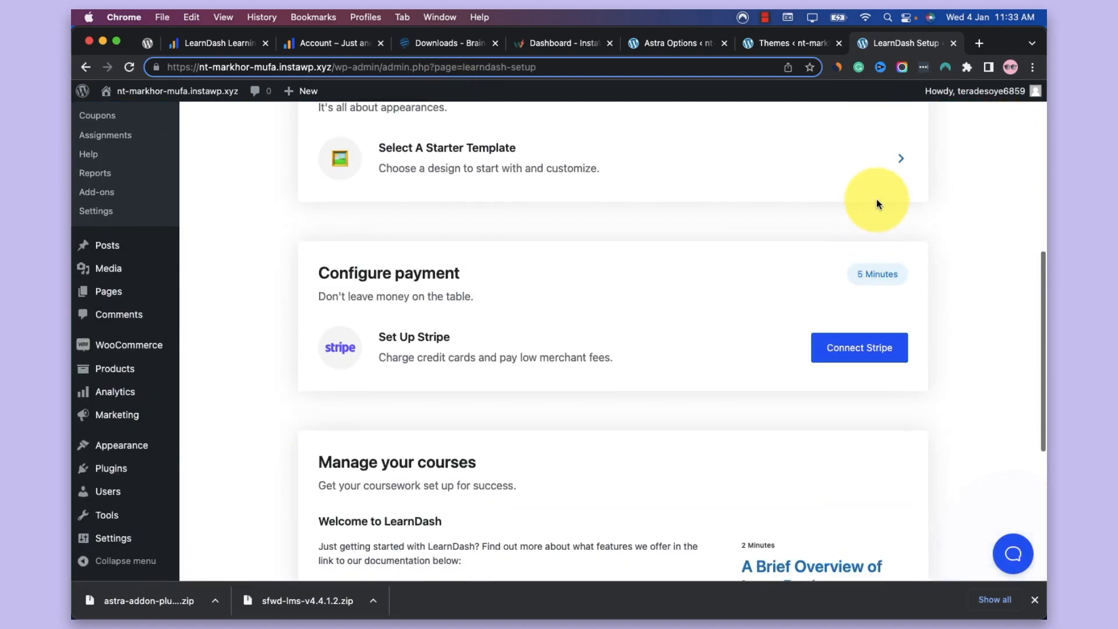
scroll(877, 204, up, 1)
scroll(878, 203, down, 1)
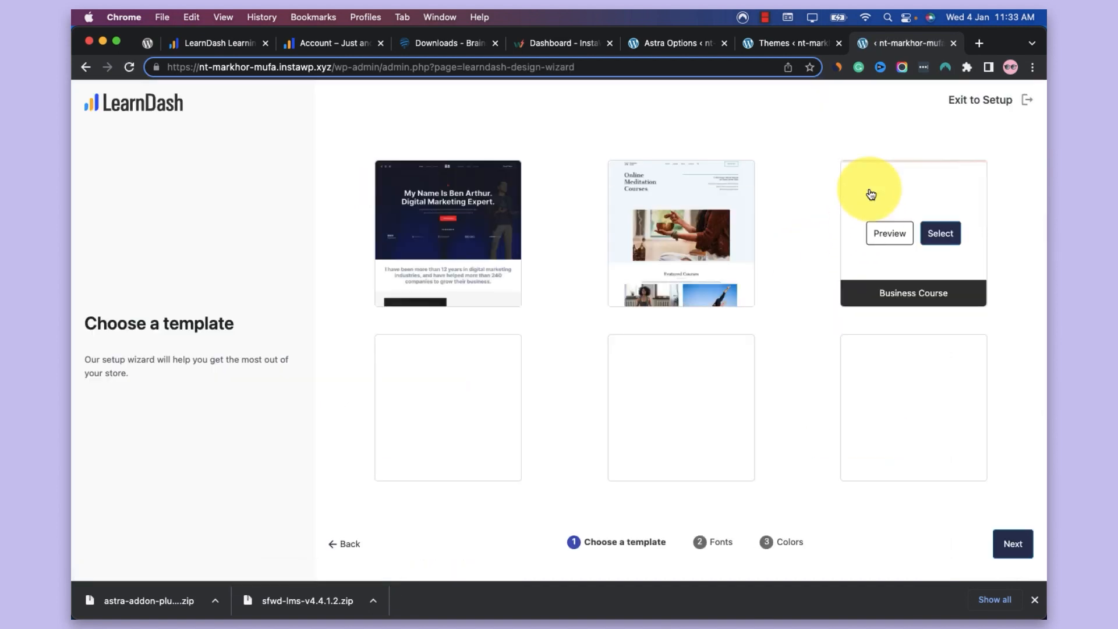
Browse the available LearnDash starter templates to compare their designs and course types
scroll(550, 259, down, 1)
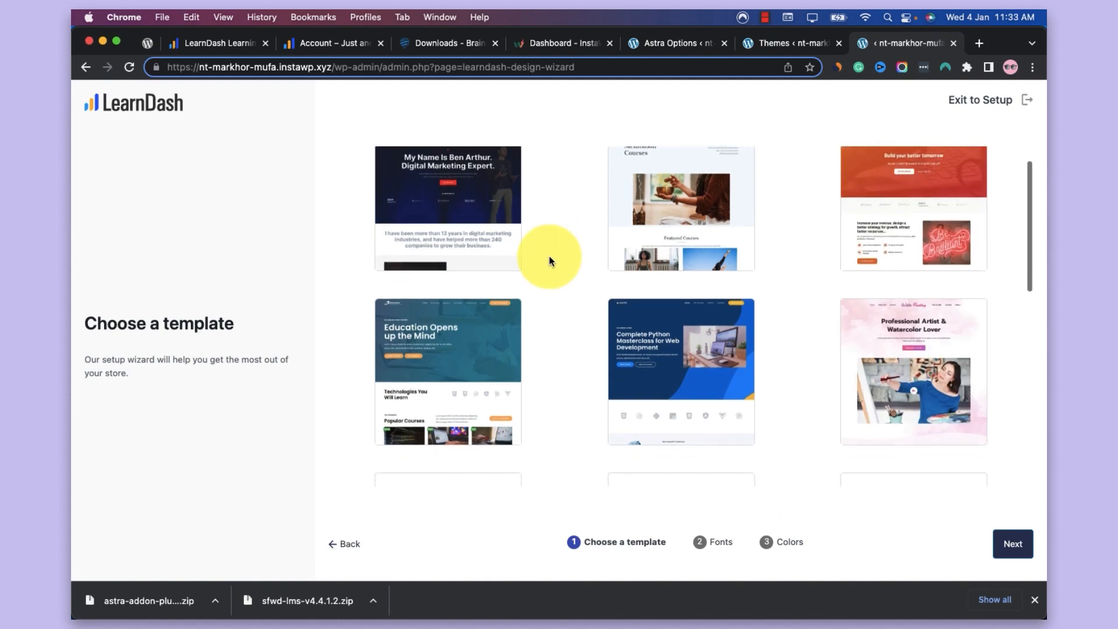
scroll(549, 256, down, 4)
mouse_move(675, 228)
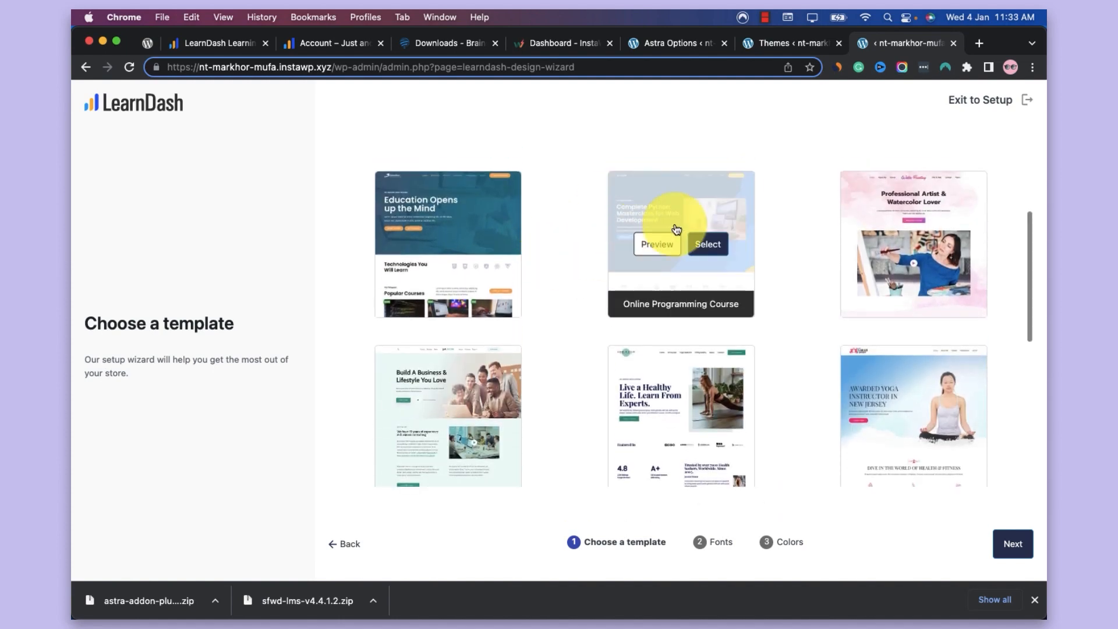
scroll(676, 230, up, 4)
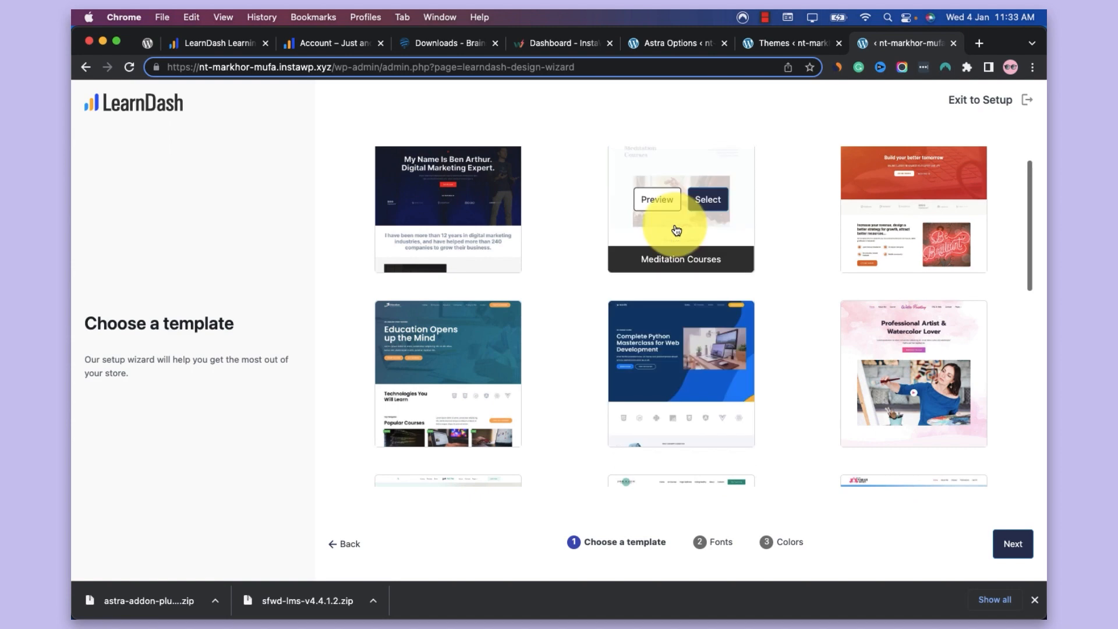
scroll(688, 312, down, 5)
mouse_move(906, 192)
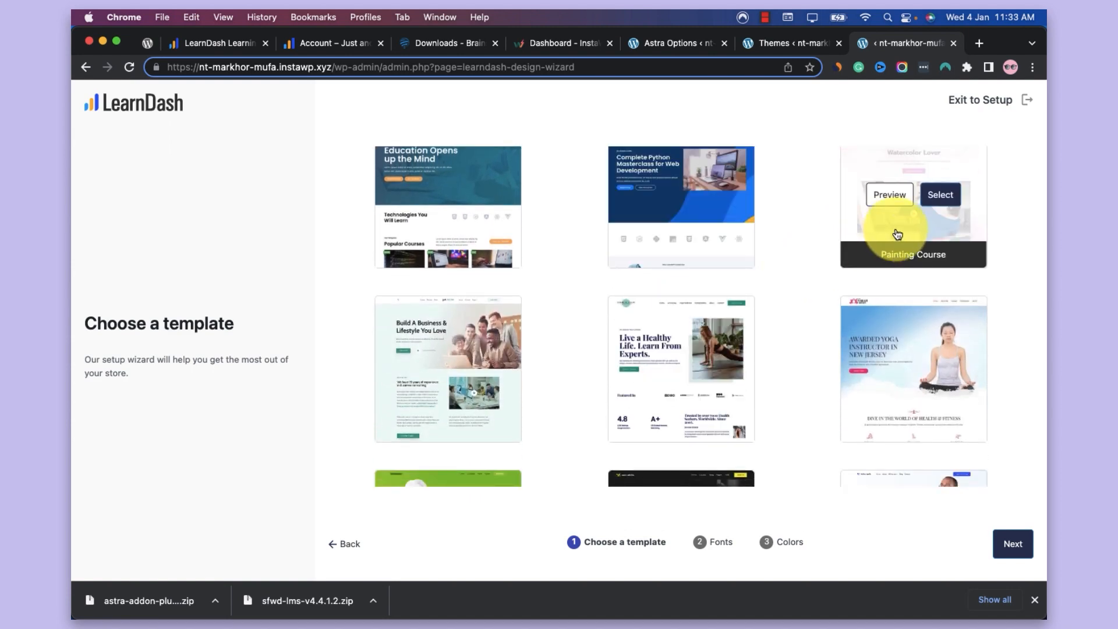
mouse_move(877, 349)
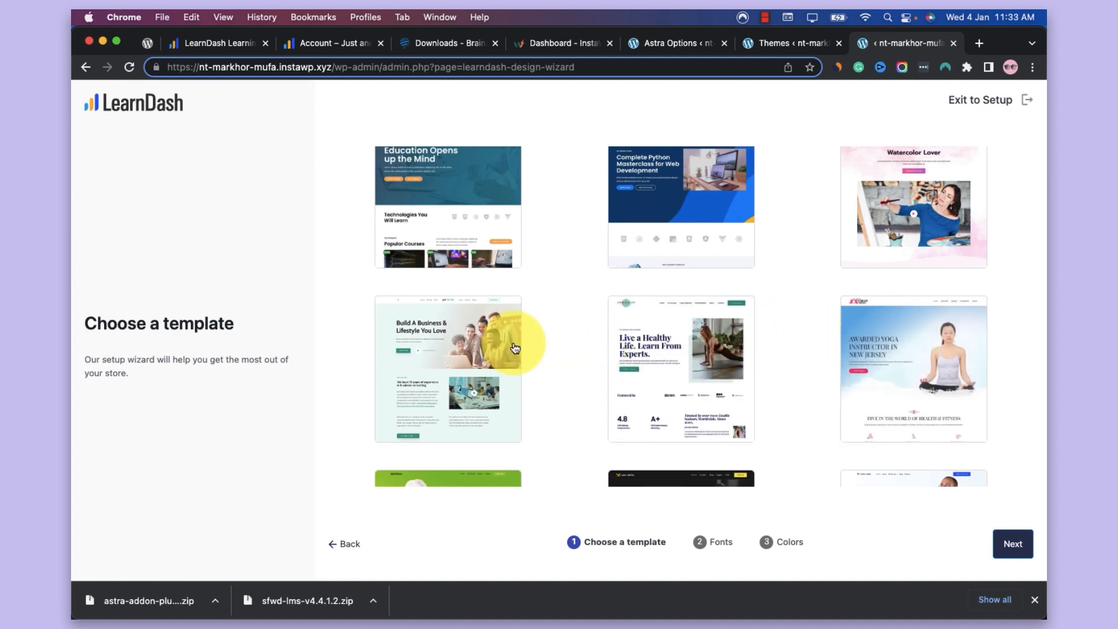
mouse_move(498, 339)
scroll(498, 339, down, 5)
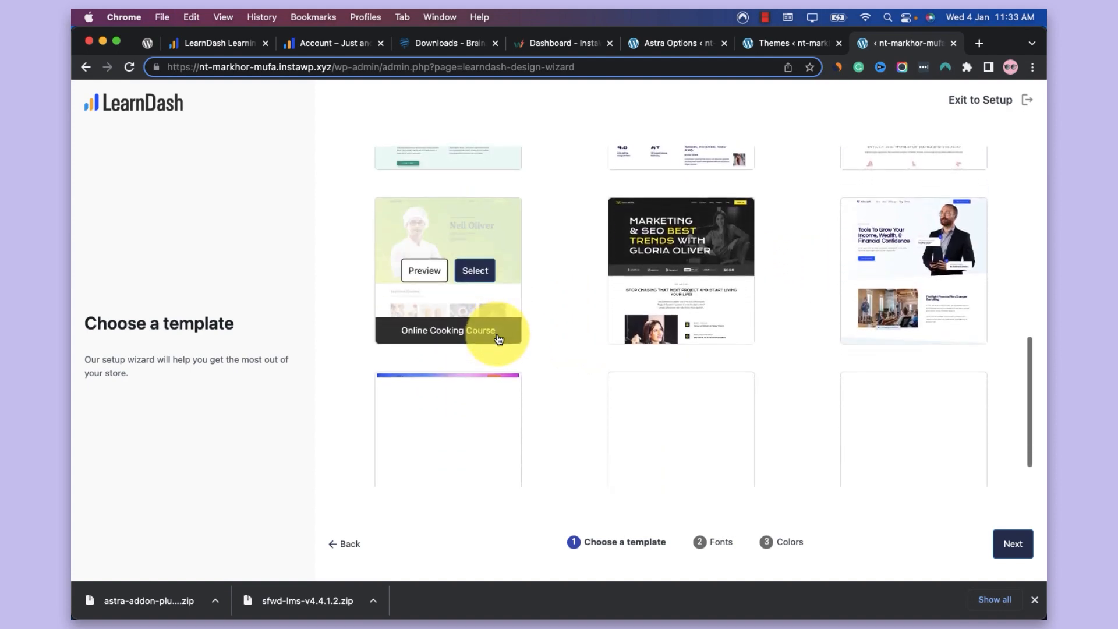
scroll(533, 351, down, 1)
scroll(533, 351, up, 6)
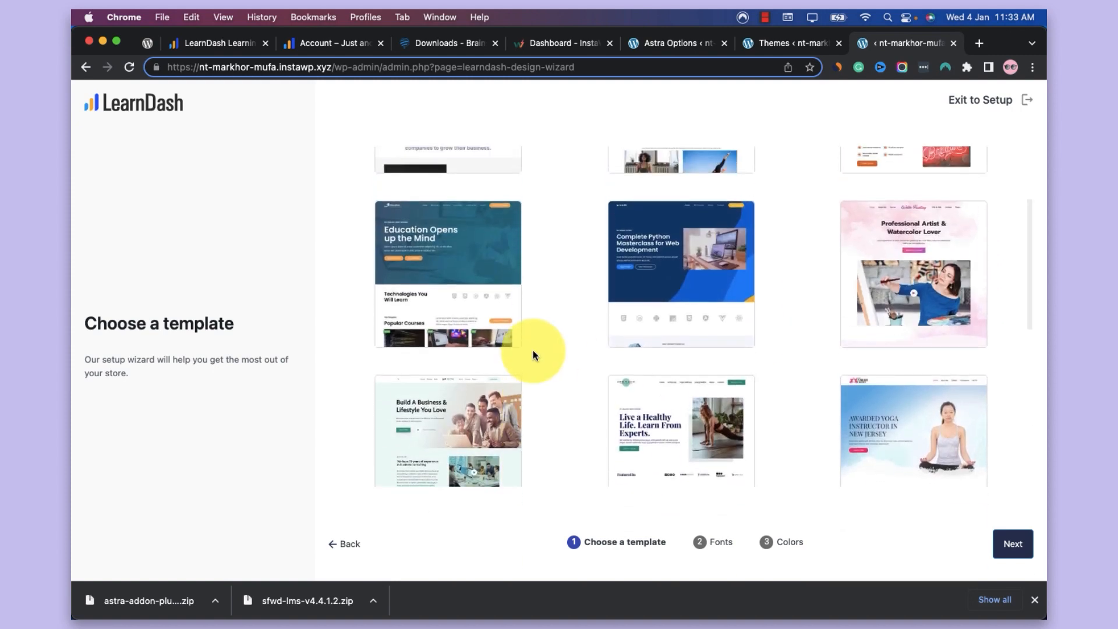
scroll(694, 360, up, 2)
scroll(695, 363, up, 1)
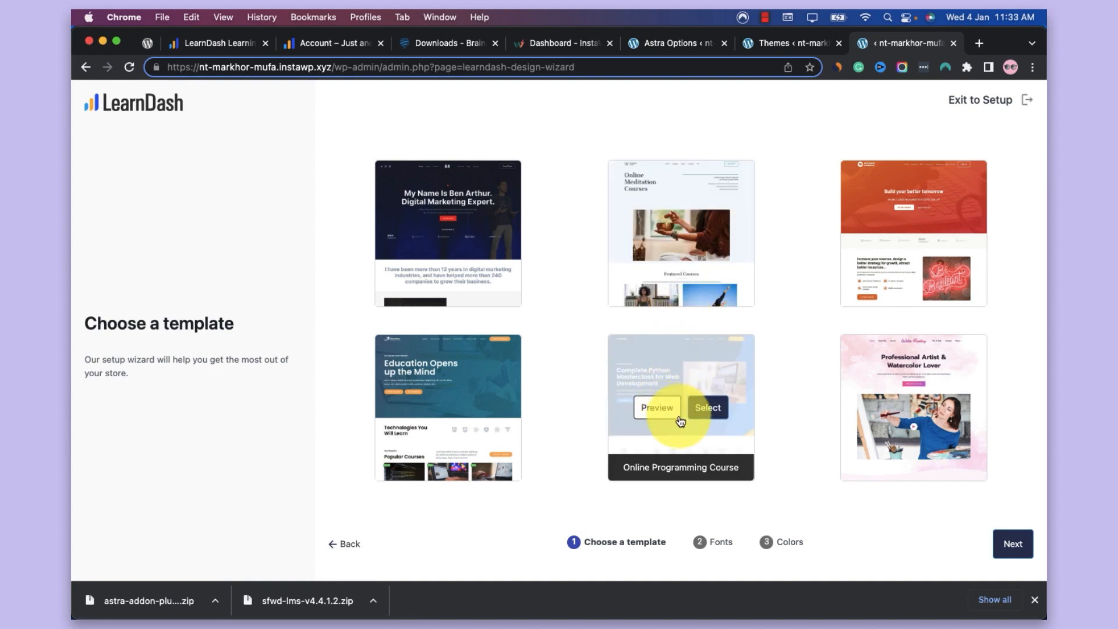
Select the Online Programming Course template as the site design and continue to the font choice
scroll(697, 446, down, 2)
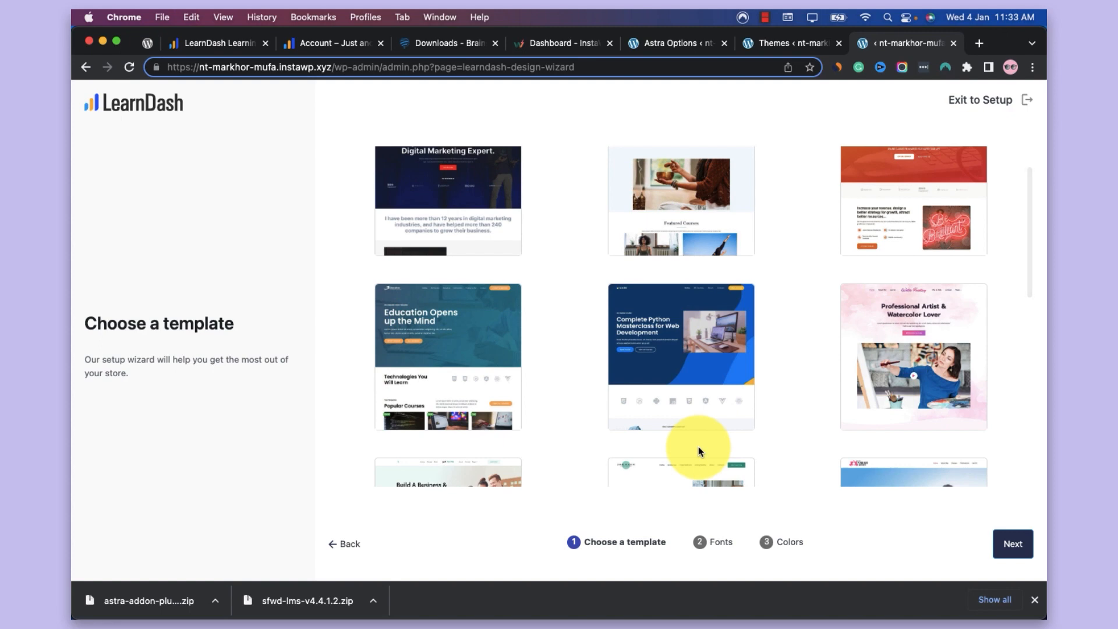
mouse_move(719, 343)
click(719, 345)
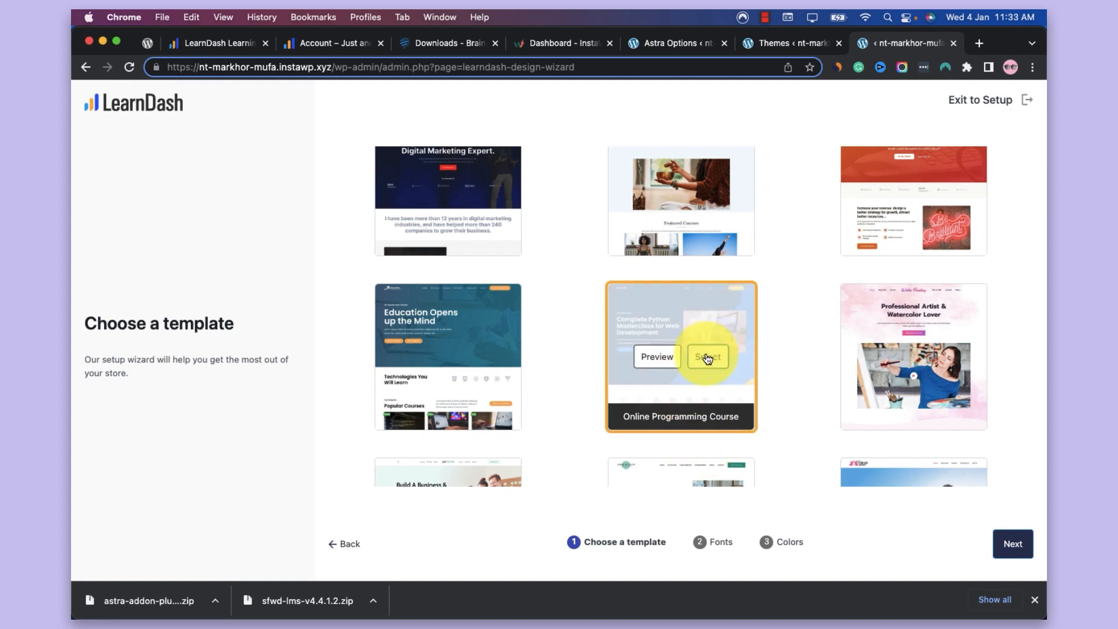
click(1006, 535)
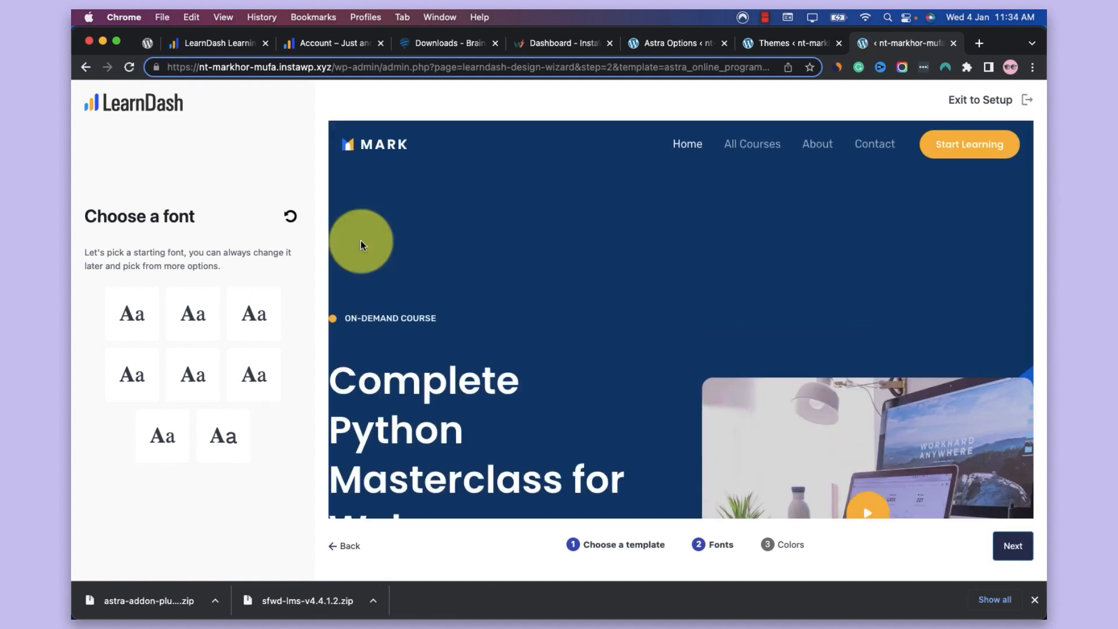
Try out several of the starting fonts on the Online Programming Course preview
click(251, 314)
scroll(449, 304, down, 4)
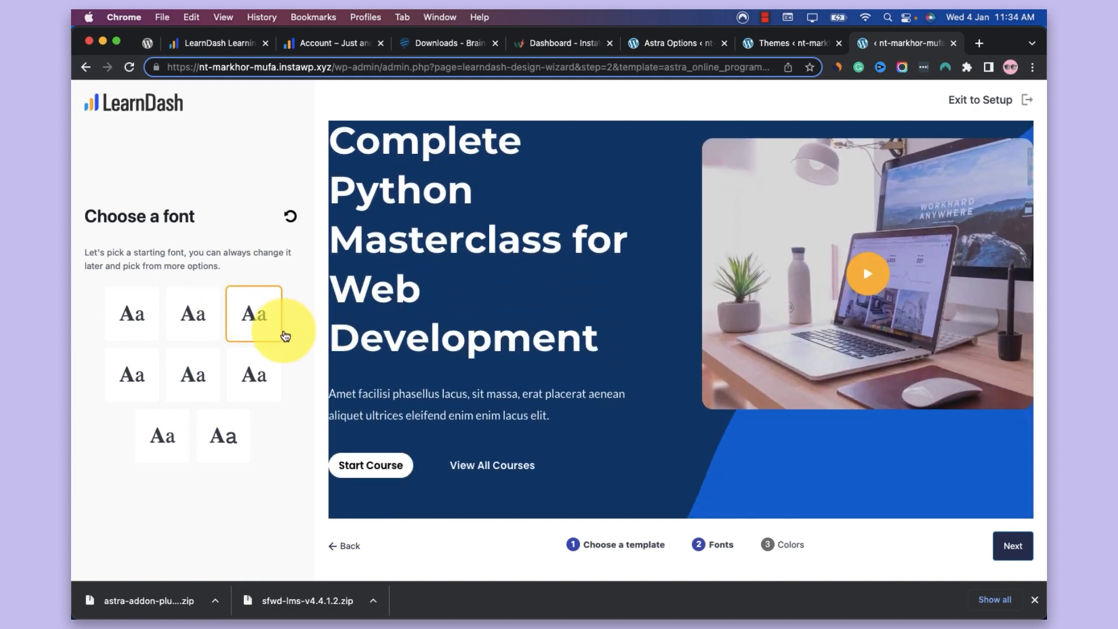
click(259, 371)
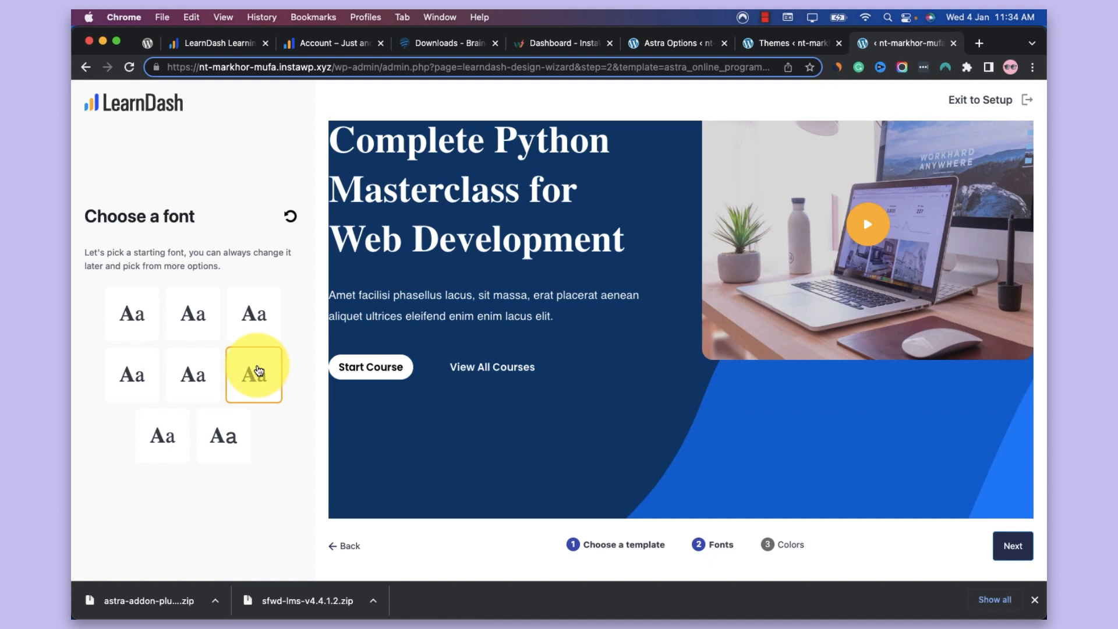
click(260, 311)
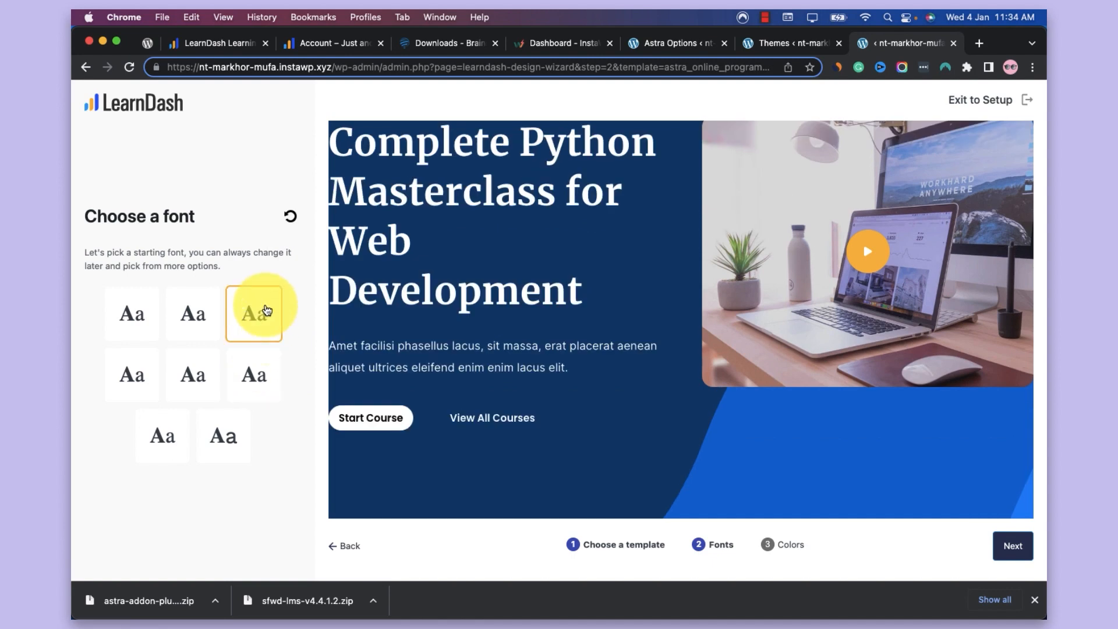
click(215, 383)
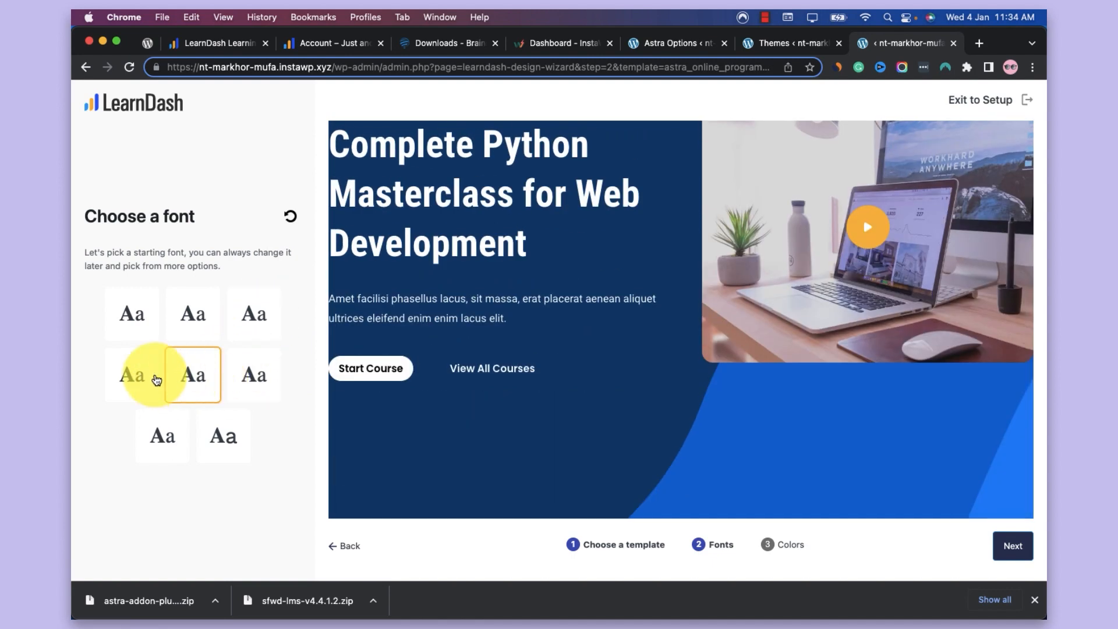
click(153, 380)
click(221, 431)
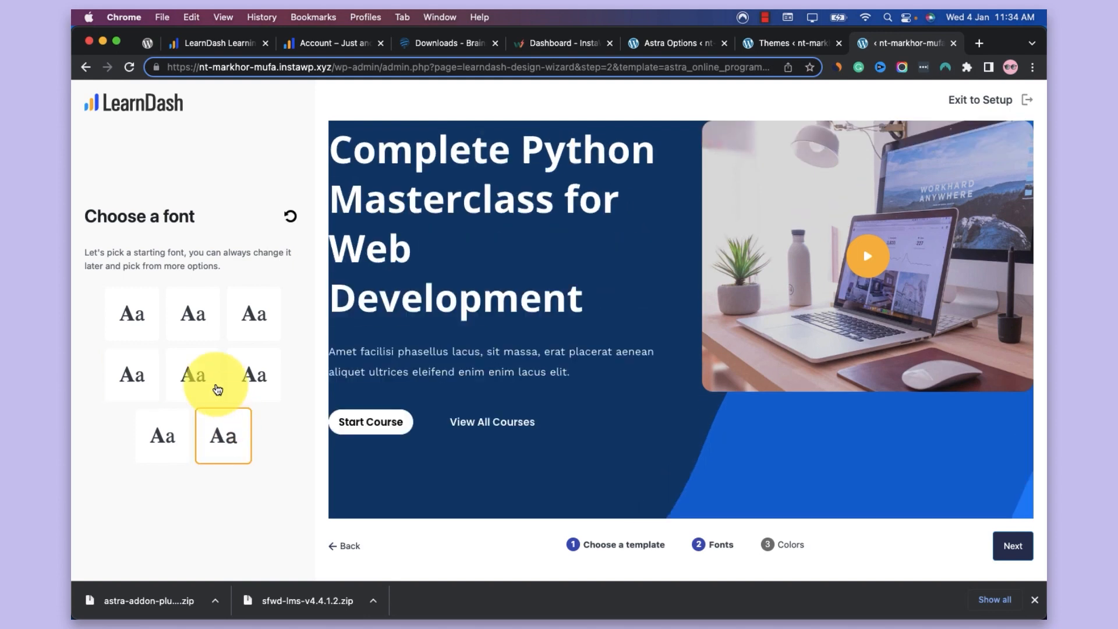
click(218, 376)
Apply the last starting font offered, check it across the template preview, and continue to the color choice
click(225, 449)
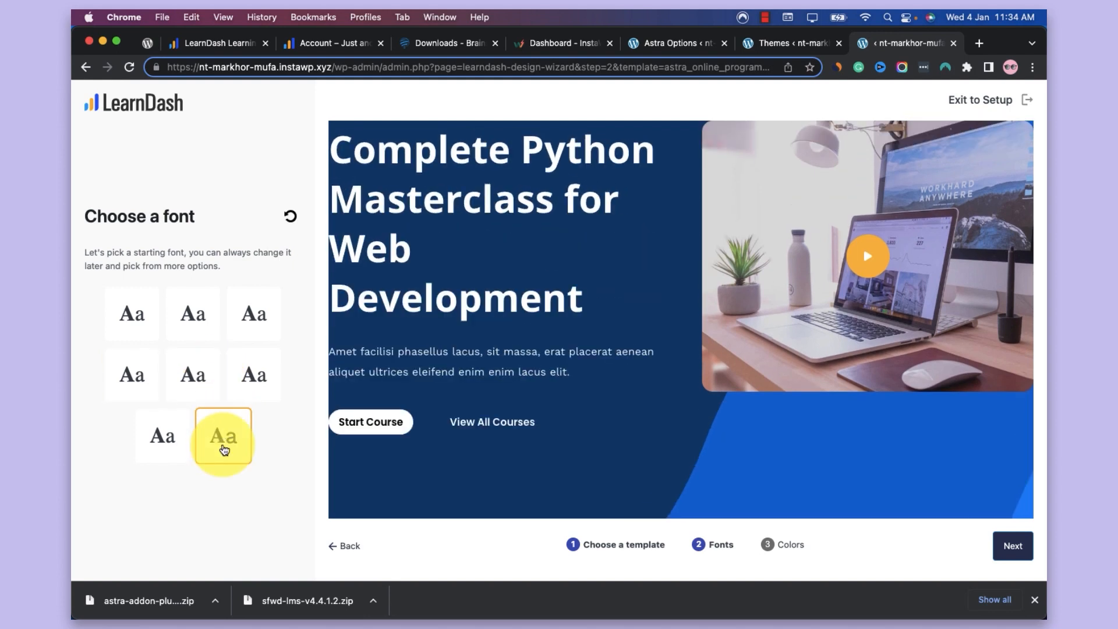
scroll(600, 269, up, 4)
scroll(600, 270, down, 3)
scroll(598, 266, down, 10)
scroll(598, 268, down, 5)
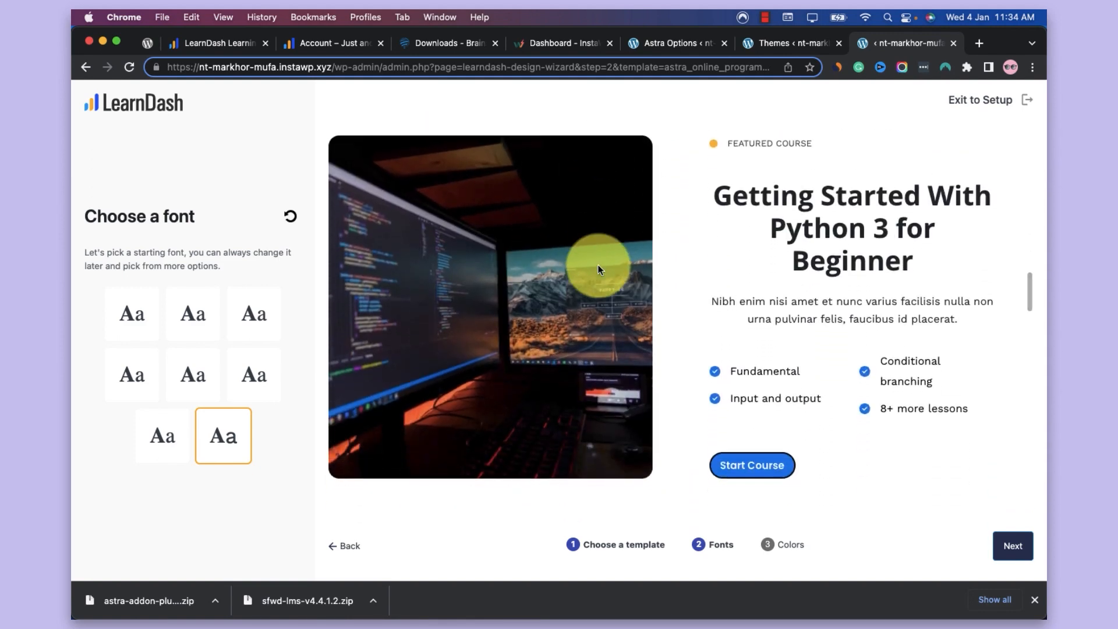
scroll(600, 269, down, 6)
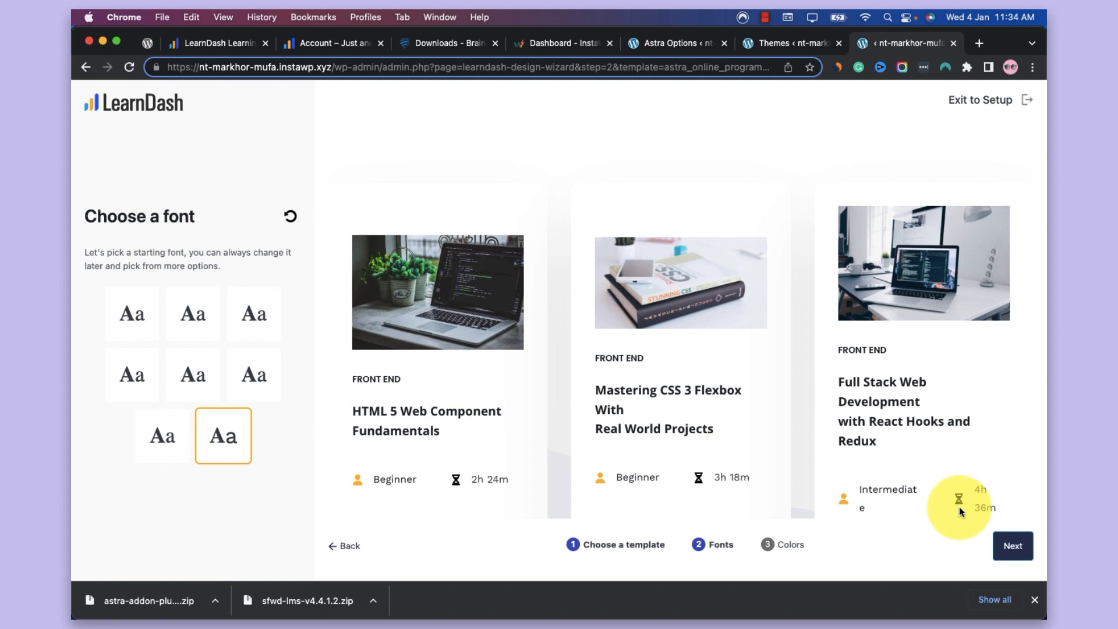
click(1013, 547)
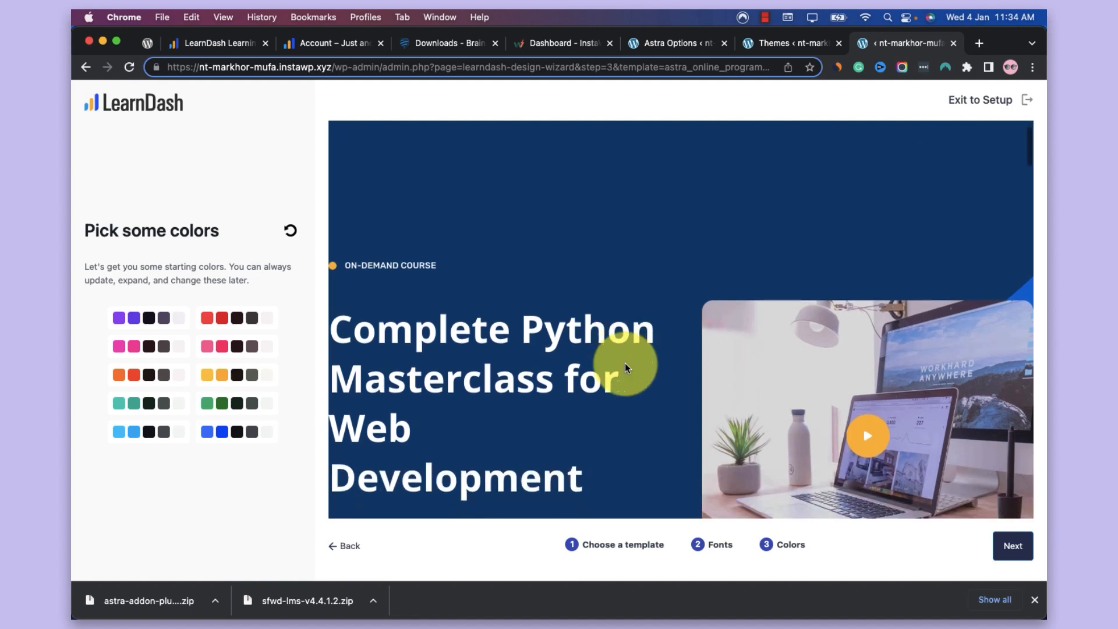
Try out the red, teal and orange color palettes on the template preview
click(235, 317)
scroll(377, 362, down, 9)
scroll(377, 362, up, 9)
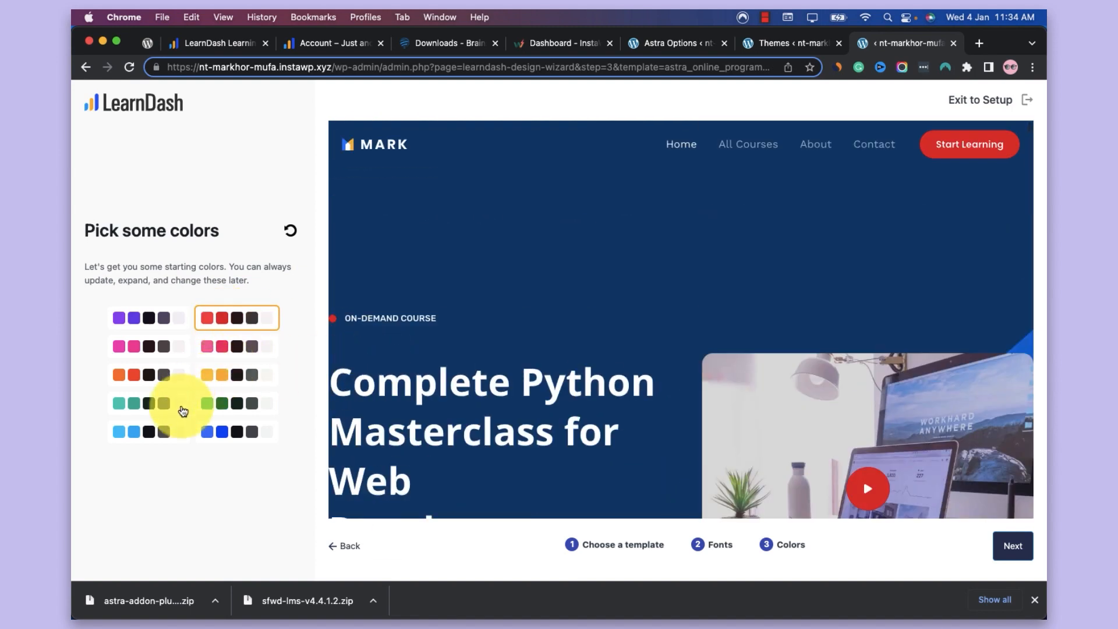
click(154, 408)
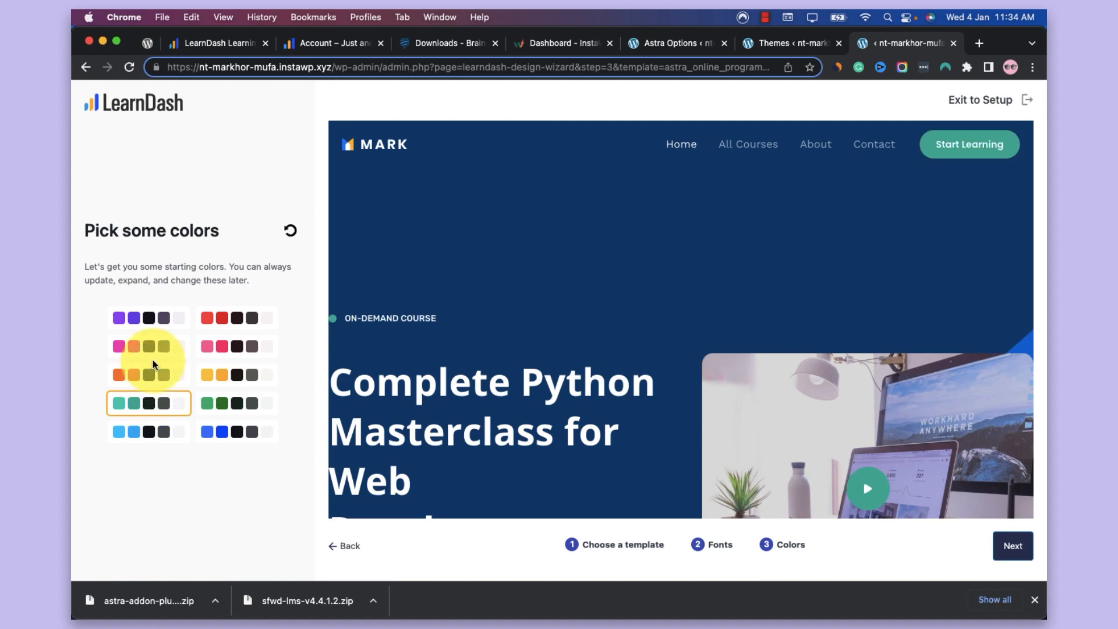
click(150, 374)
scroll(560, 166, down, 6)
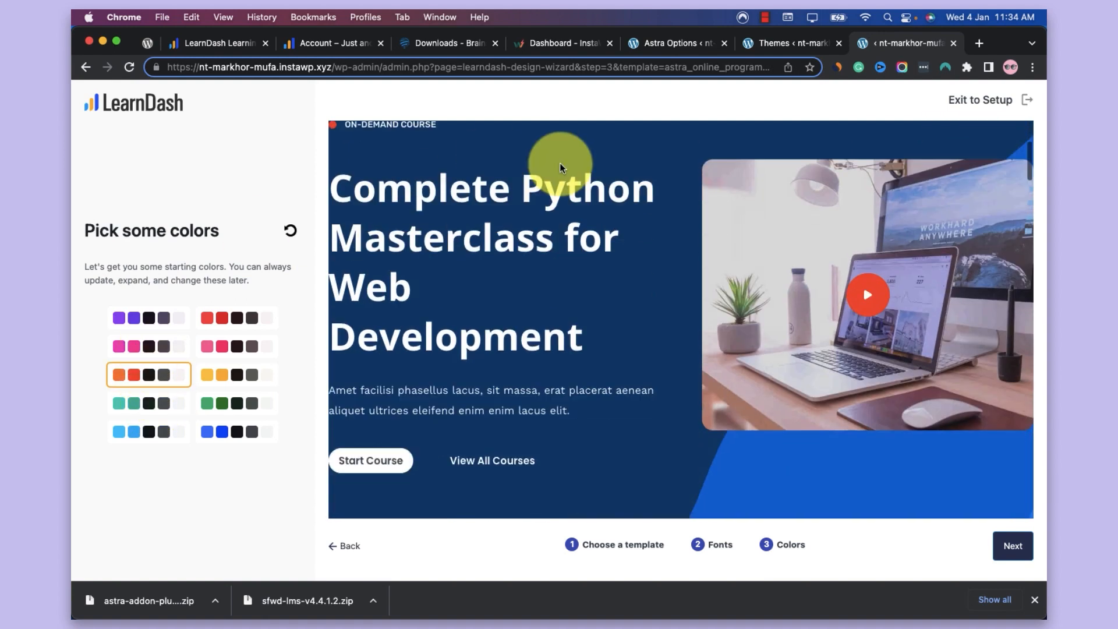
scroll(600, 252, down, 5)
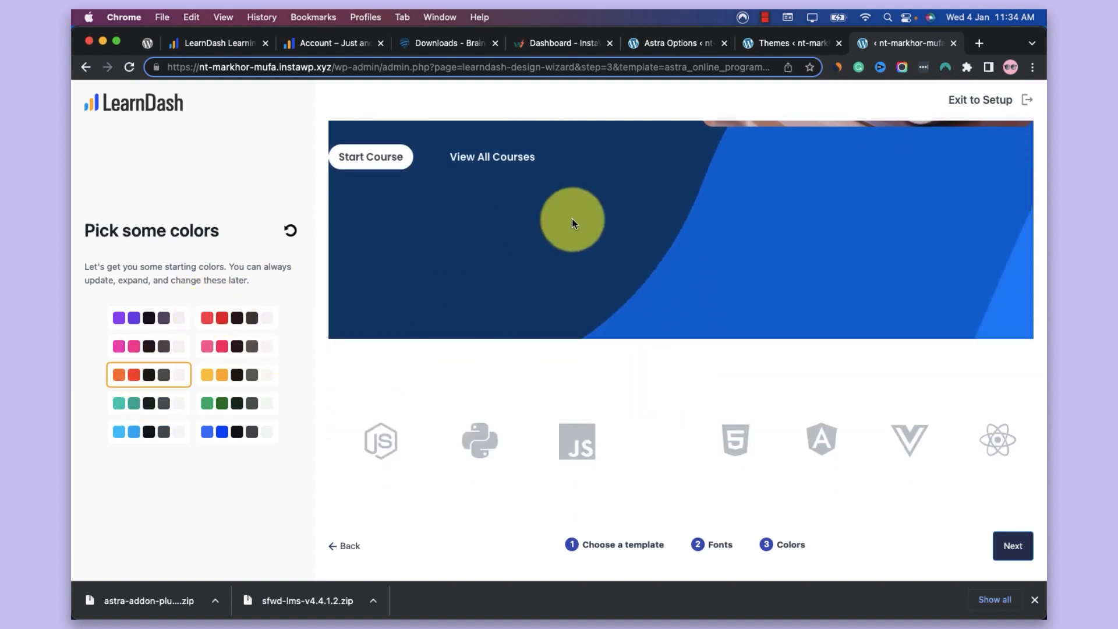
scroll(572, 219, down, 10)
scroll(572, 219, down, 5)
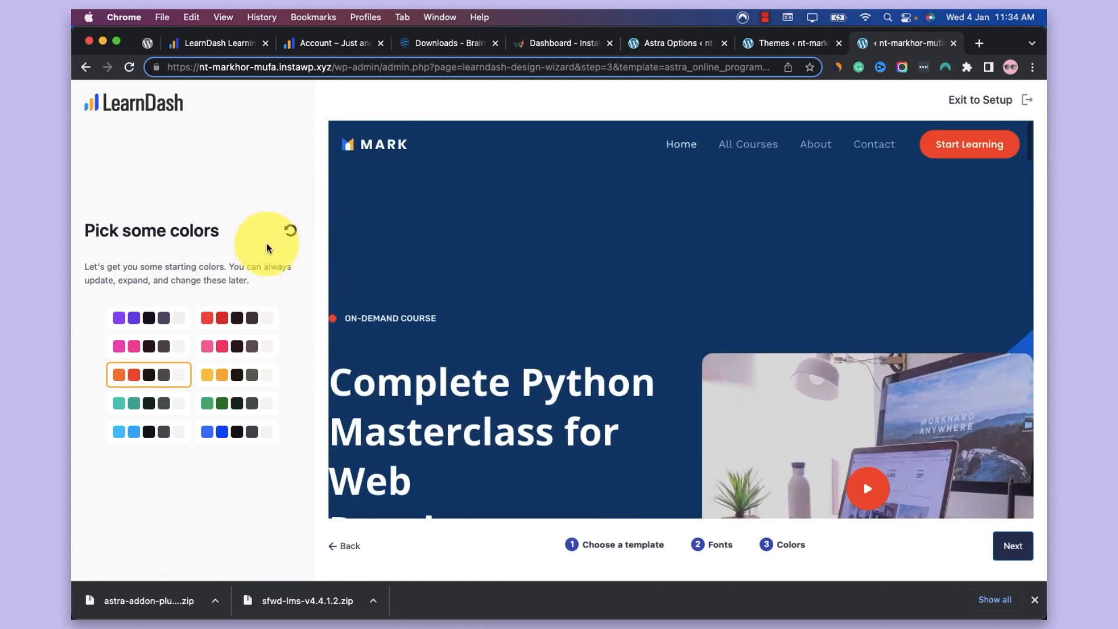
Apply the purple color palette to the template and continue to the full design preview
click(168, 320)
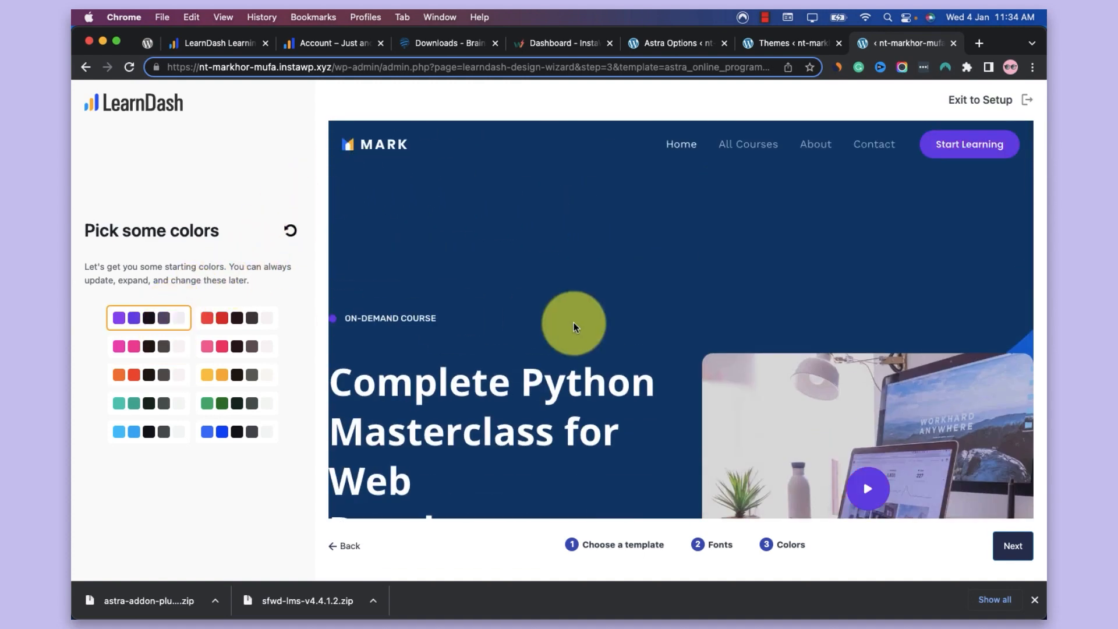
scroll(574, 323, down, 10)
scroll(574, 328, down, 5)
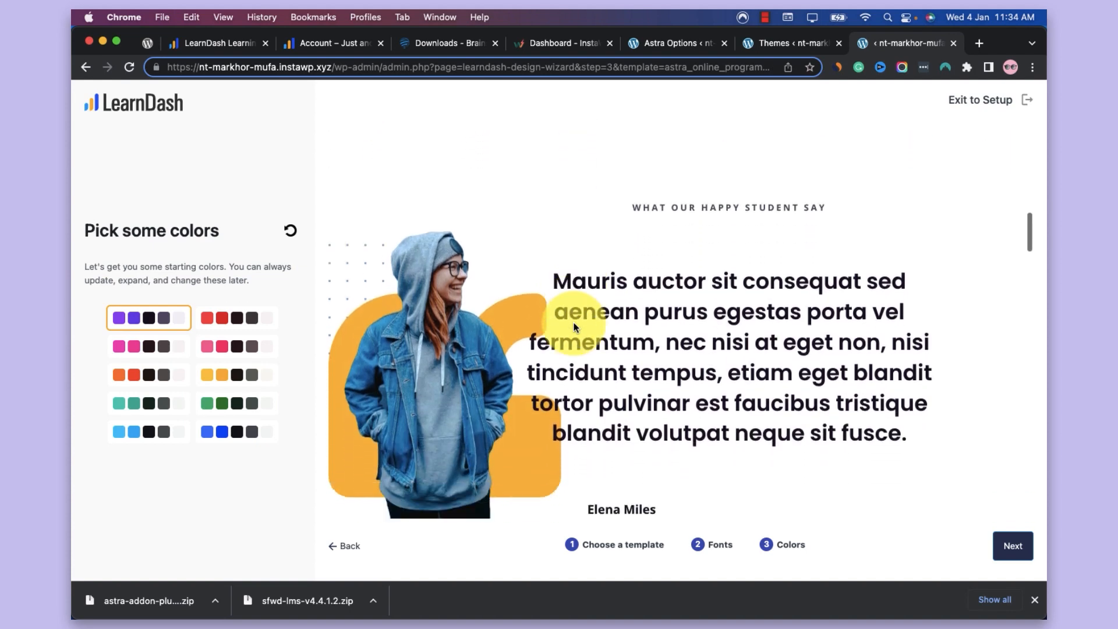
click(1012, 544)
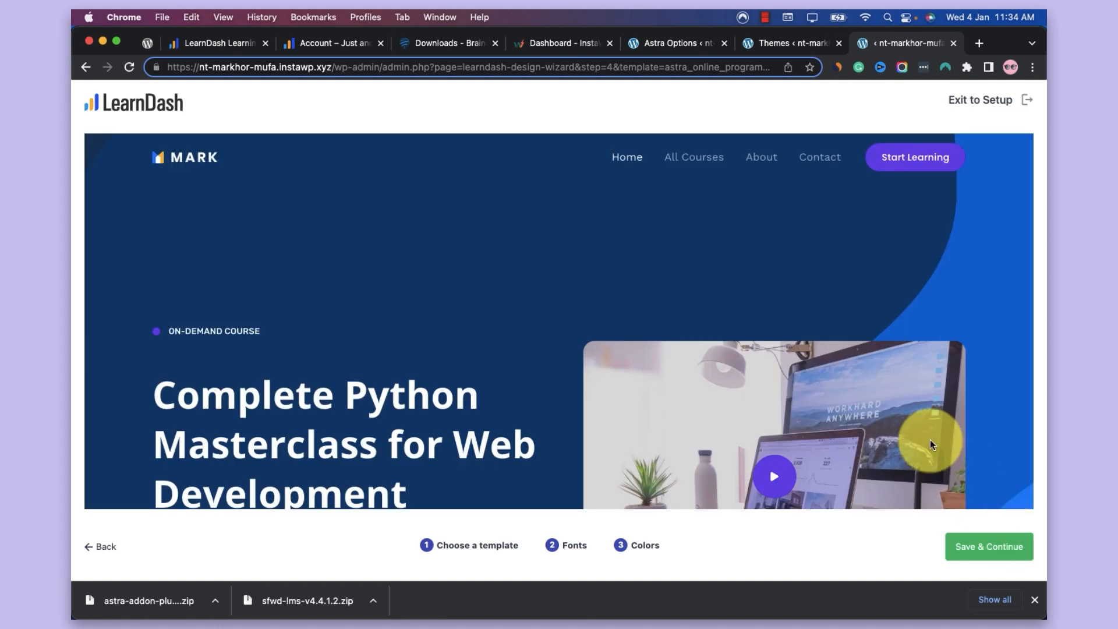
Review the full design preview down to the footer, and save the choices to start importing the template
scroll(930, 442, down, 10)
scroll(931, 443, down, 10)
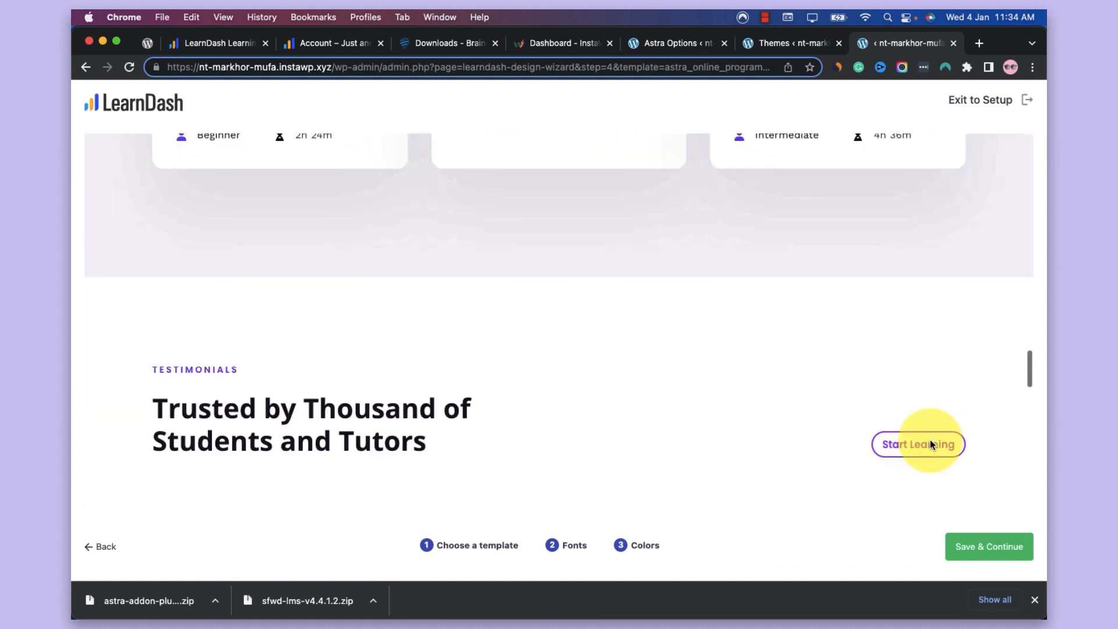
scroll(931, 443, up, 5)
scroll(931, 443, up, 6)
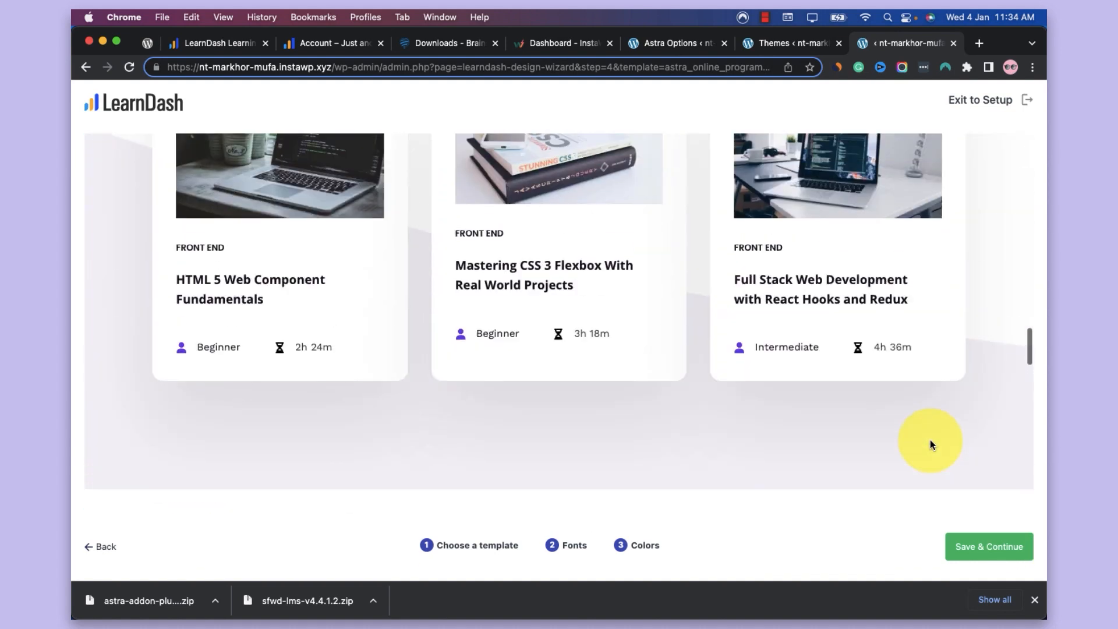
scroll(930, 444, down, 10)
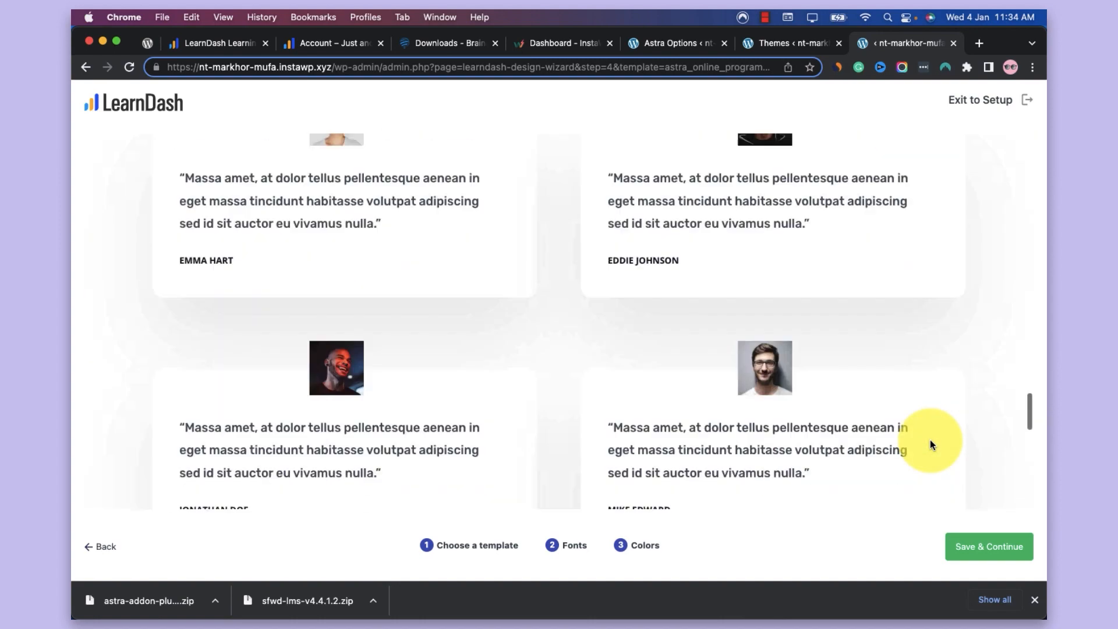
scroll(926, 463, up, 3)
scroll(926, 464, down, 8)
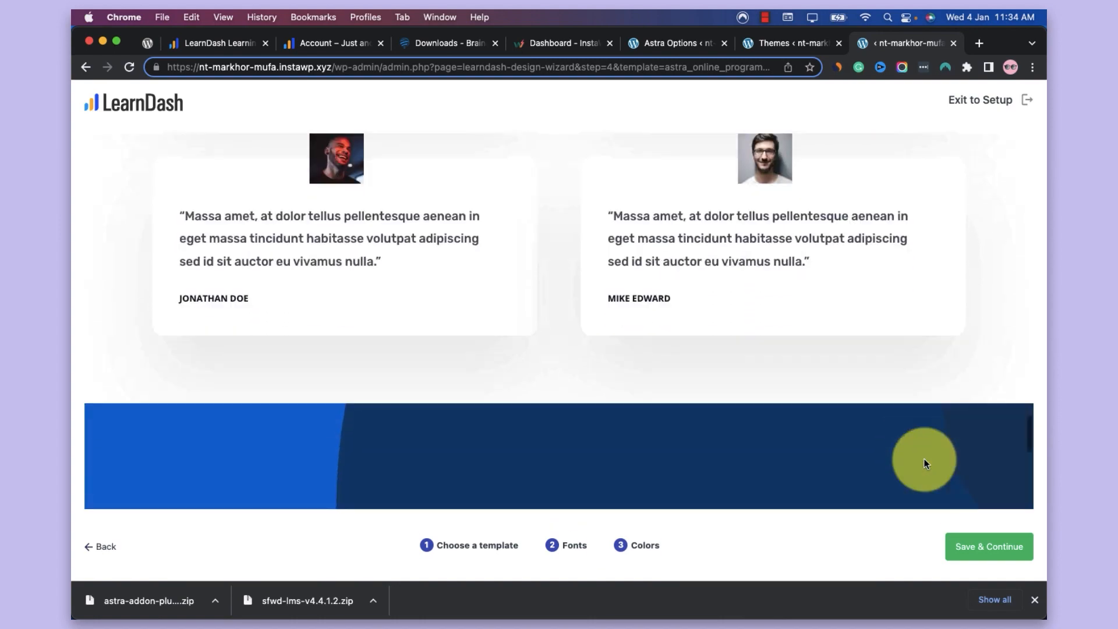
scroll(926, 464, down, 4)
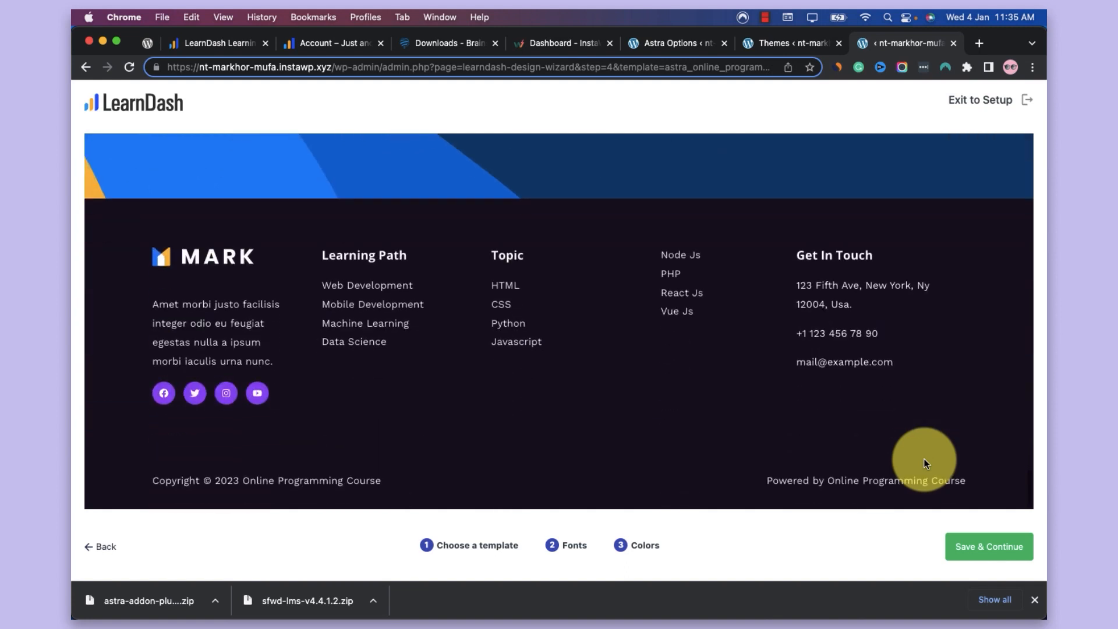
click(986, 543)
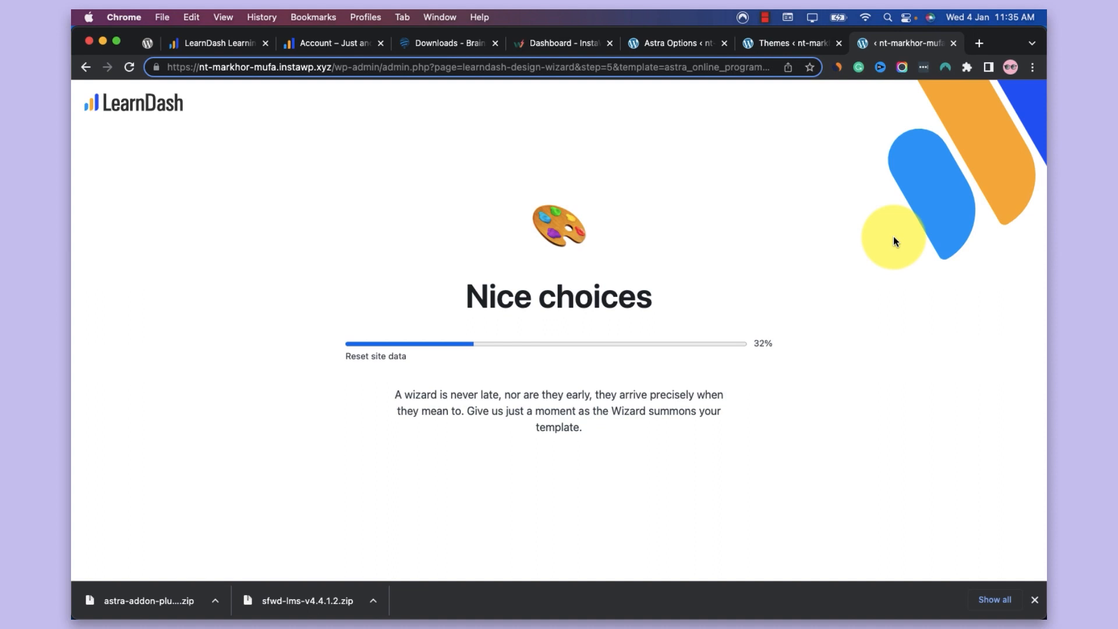
click(766, 17)
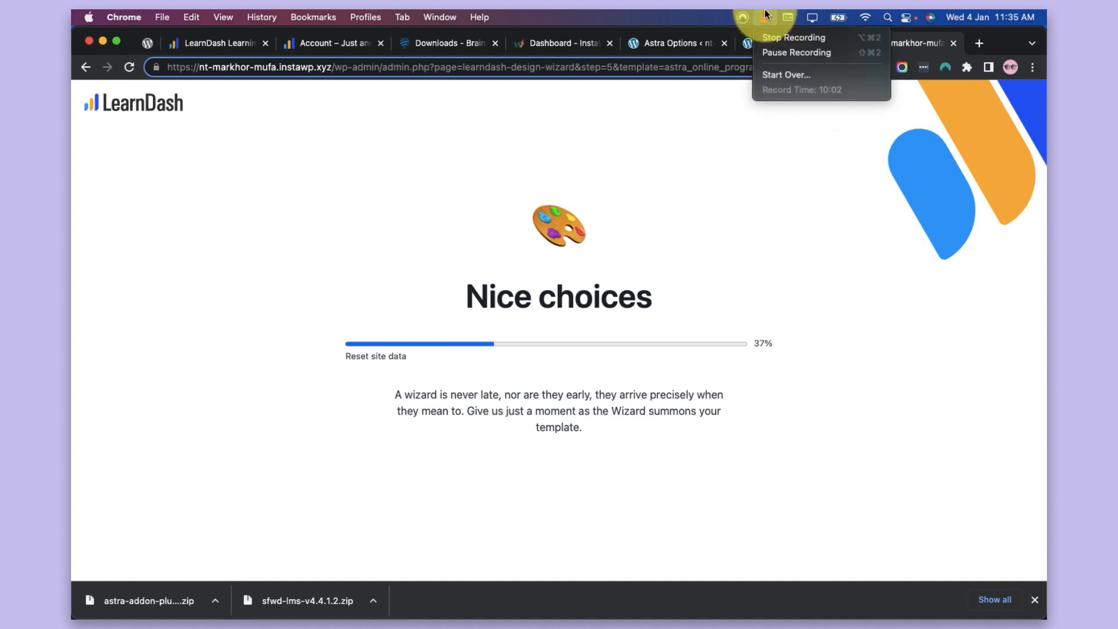
click(782, 51)
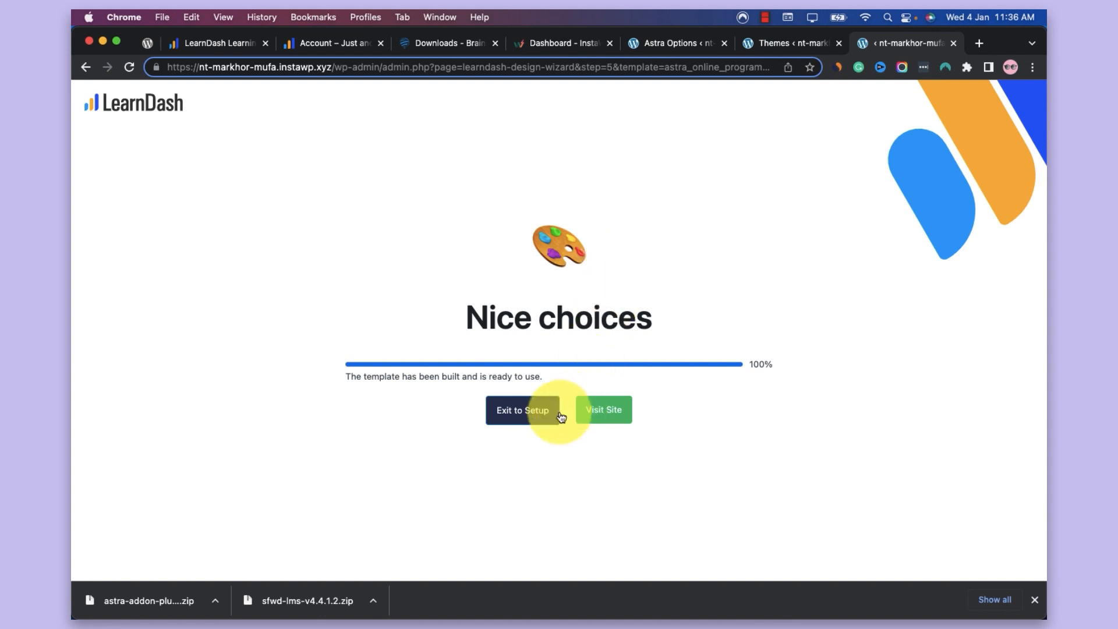
right_click(603, 407)
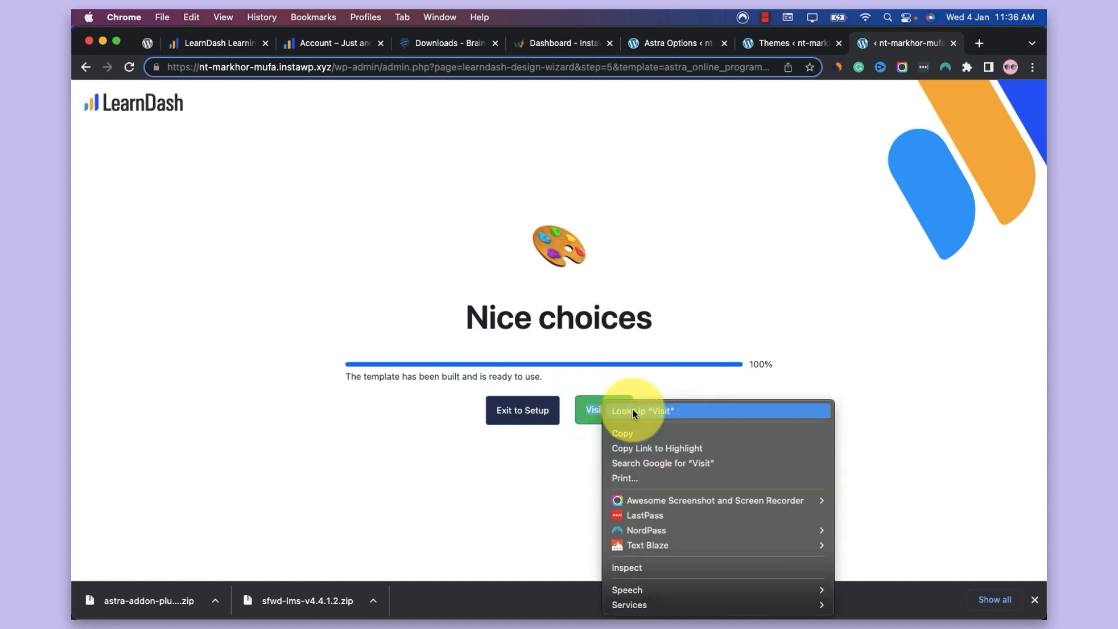
click(559, 473)
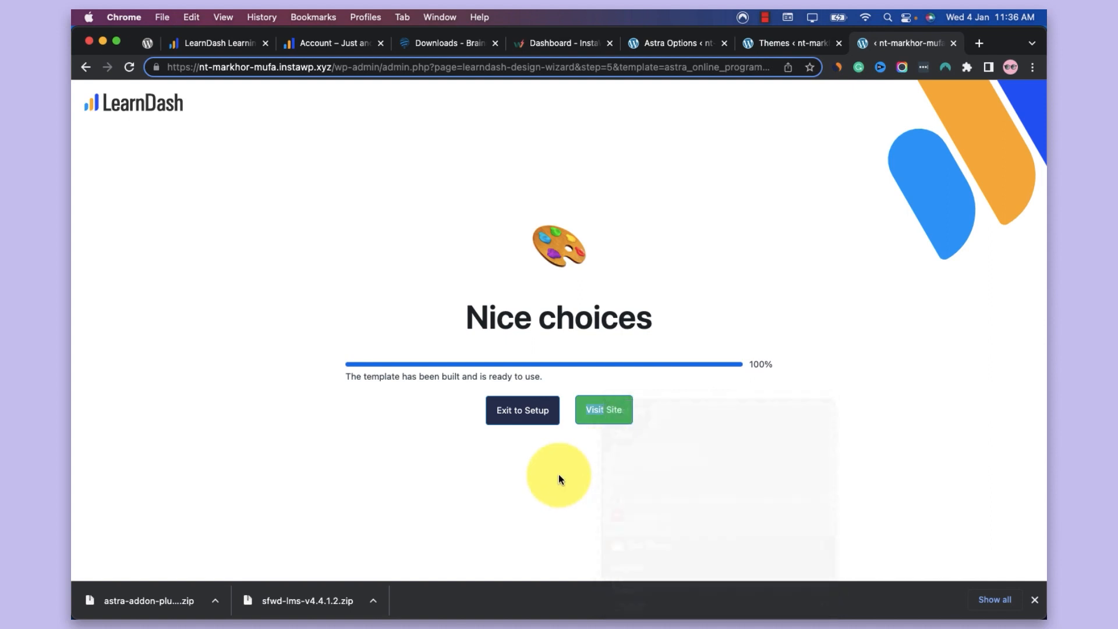
Open the newly built site from the completed design wizard, and exit the wizard to the LearnDash setup page
click(604, 413)
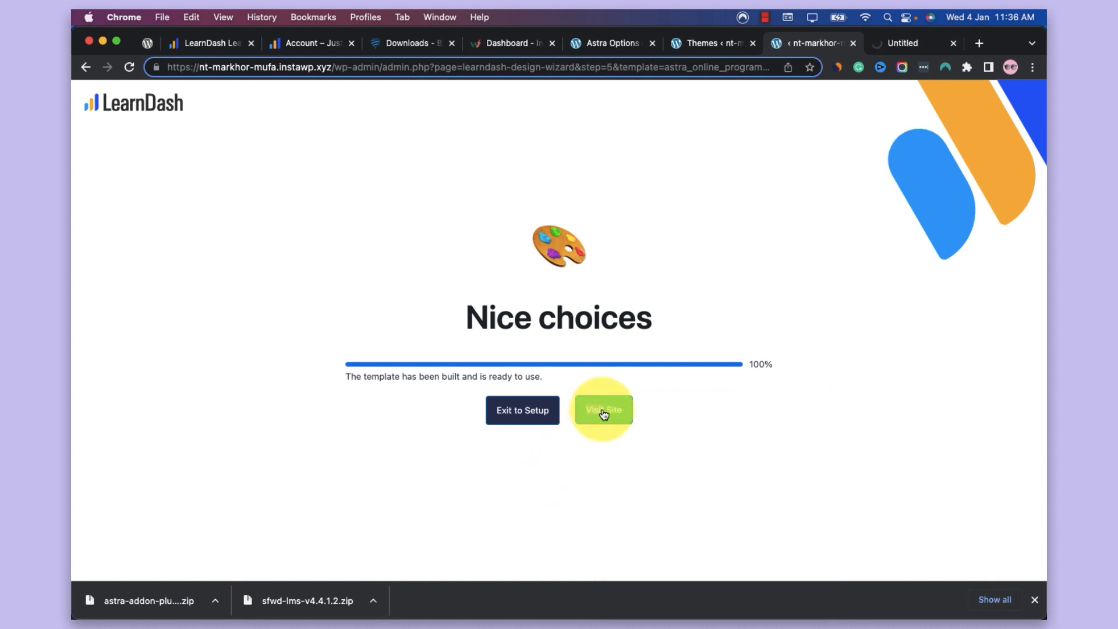
click(546, 425)
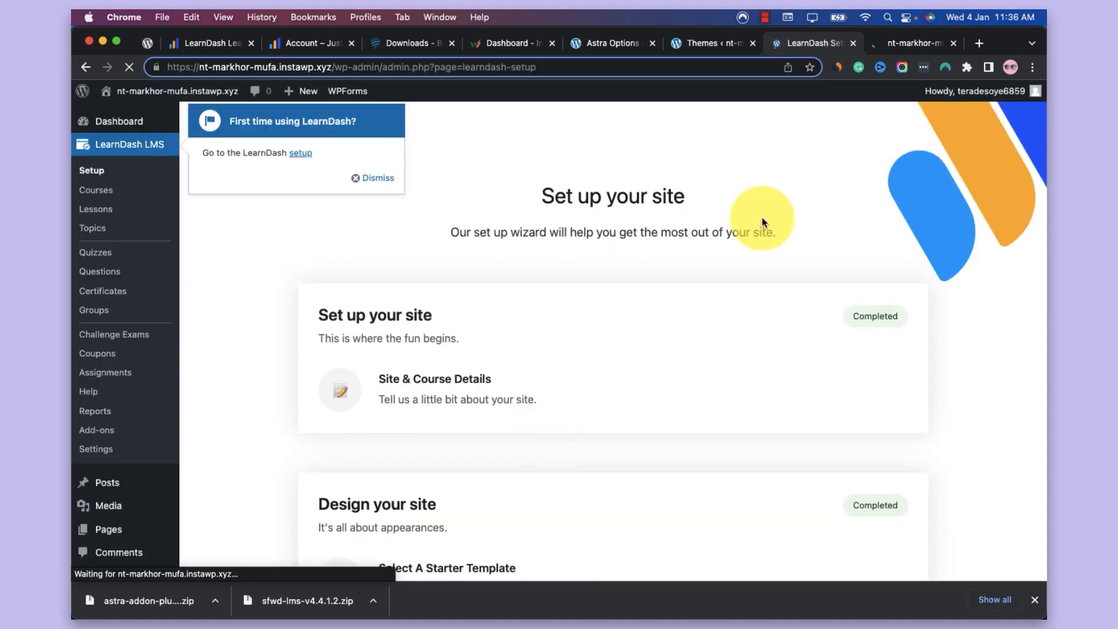
Review the imported homepage on the live site, from the hero section through the student testimonials
click(903, 34)
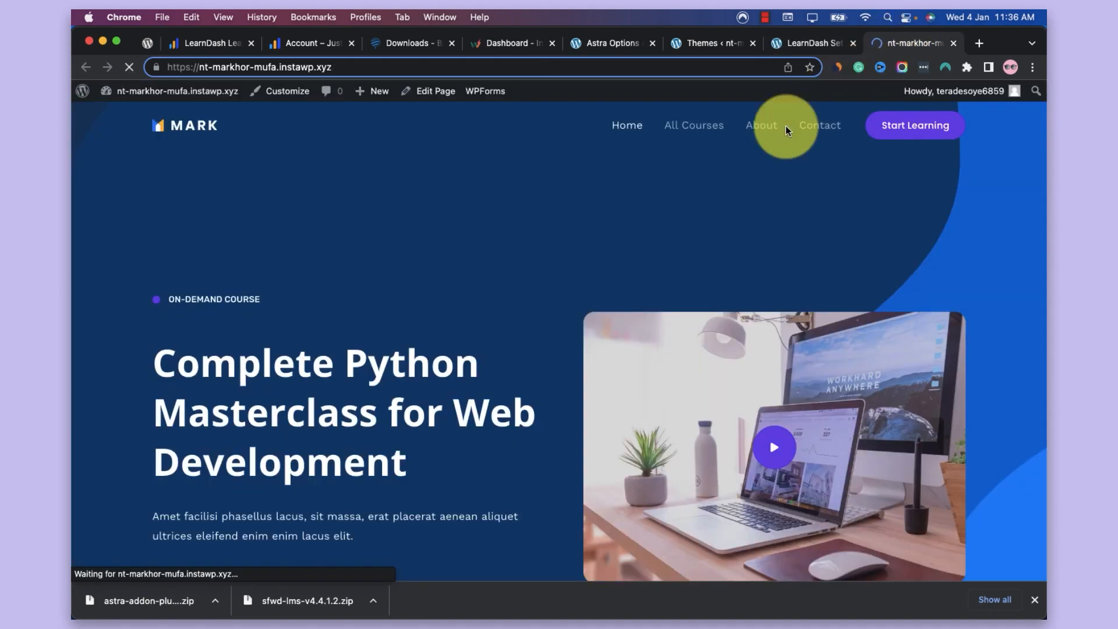
scroll(652, 249, down, 15)
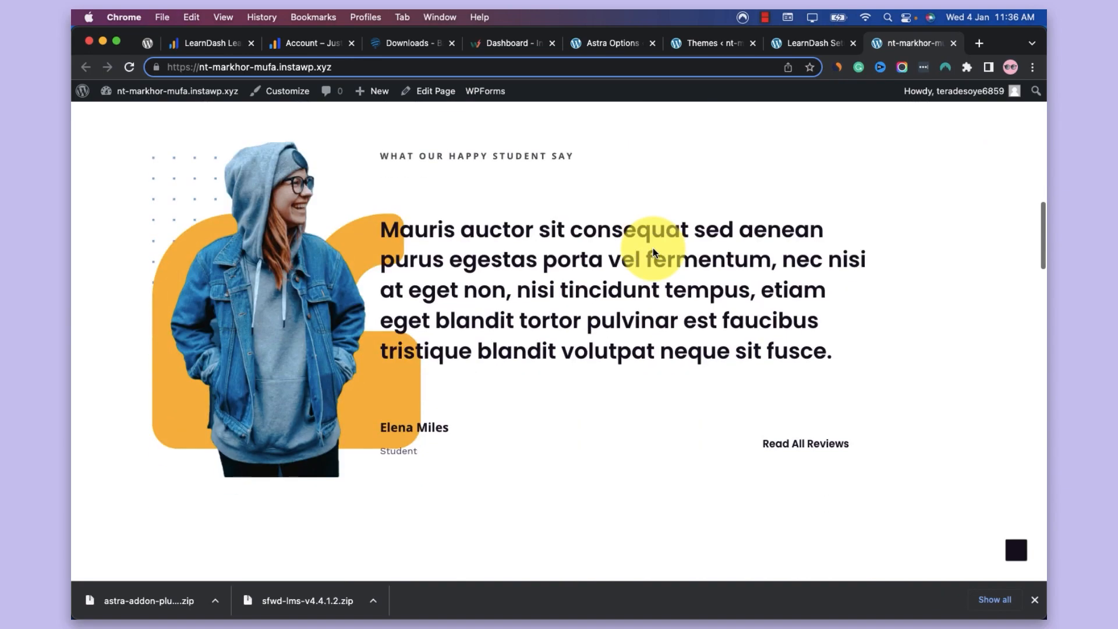
scroll(653, 251, down, 3)
scroll(652, 252, down, 15)
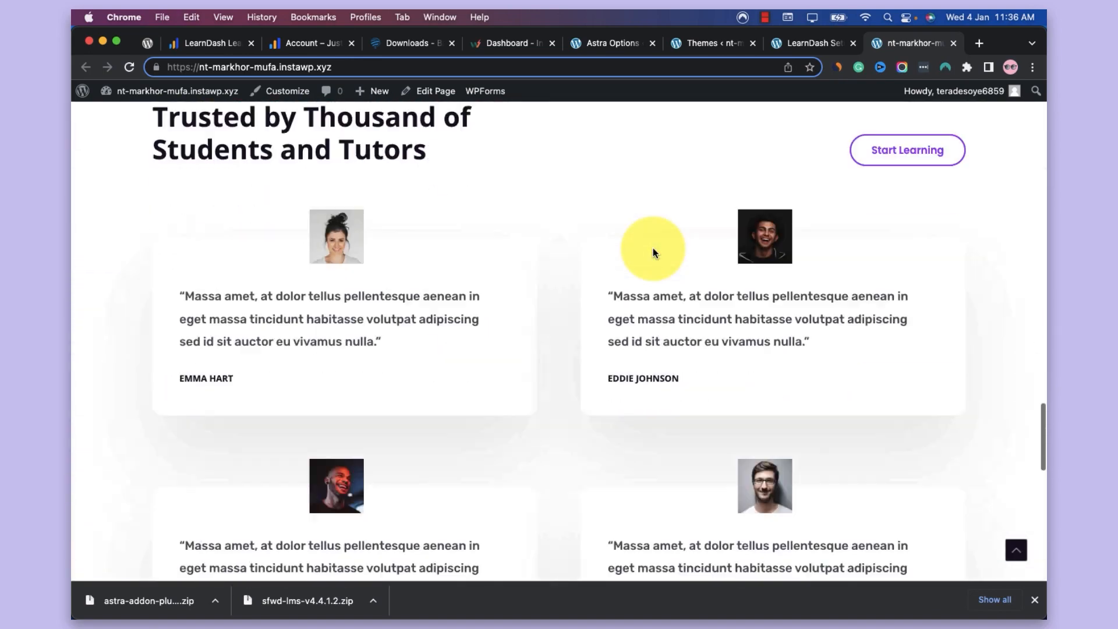
scroll(652, 252, up, 20)
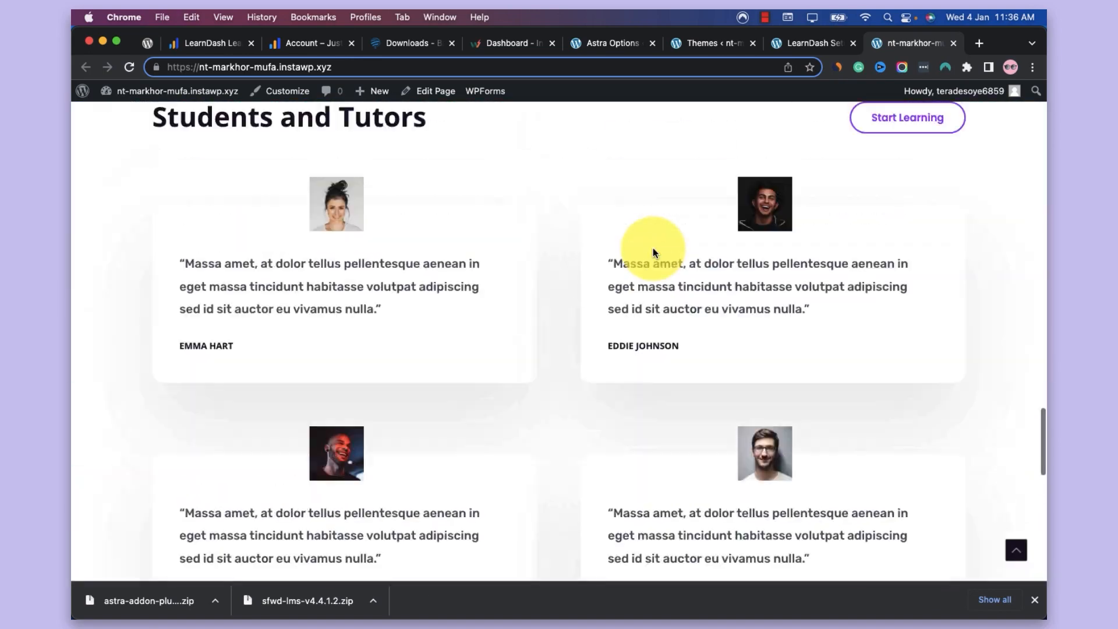
scroll(653, 252, up, 2)
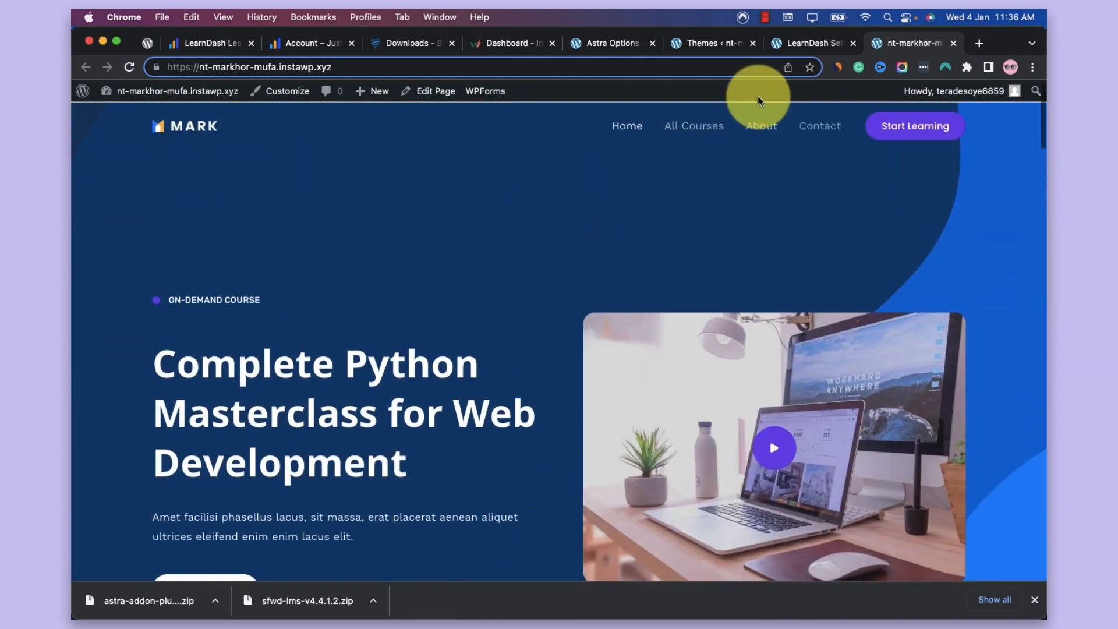
Return to the LearnDash setup page in the site admin and open the installed plugins list
click(792, 43)
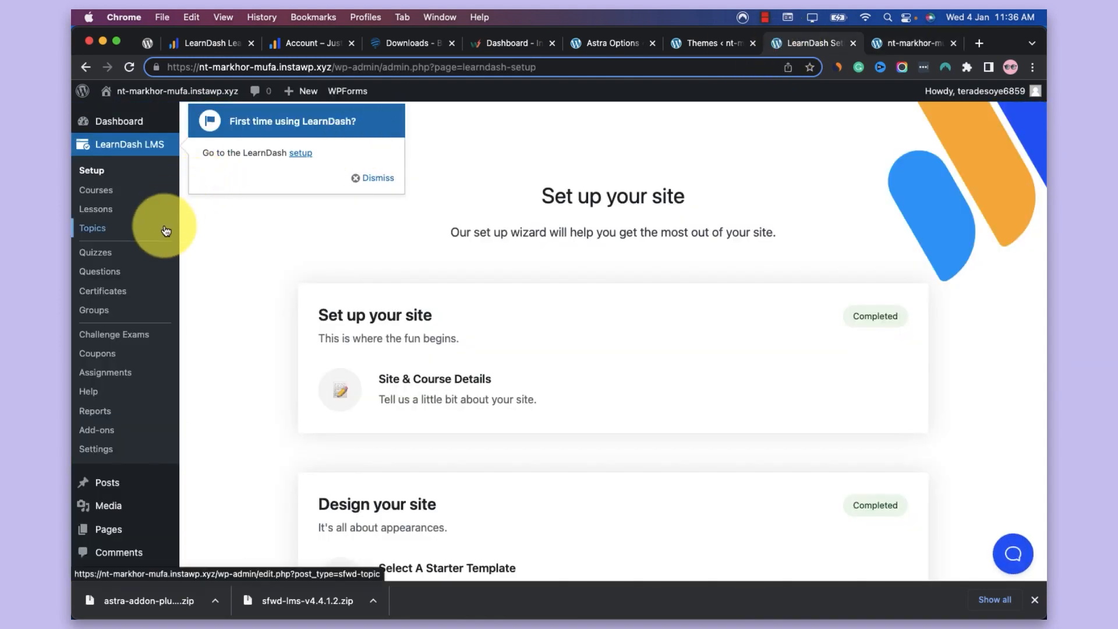
scroll(164, 227, down, 5)
scroll(165, 229, up, 5)
scroll(165, 229, down, 10)
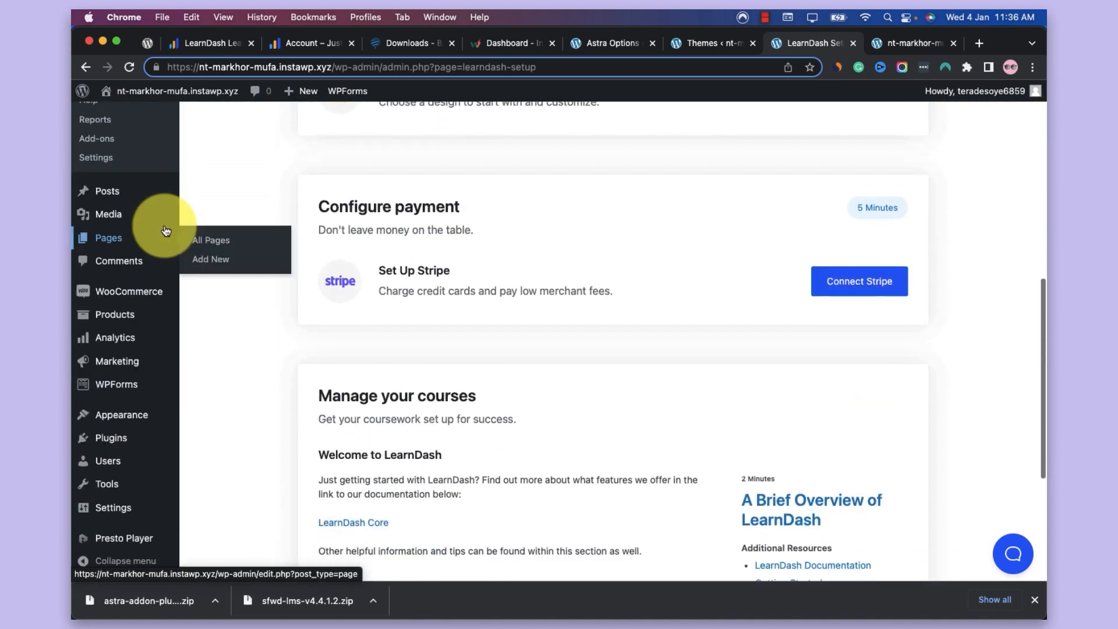
mouse_move(142, 428)
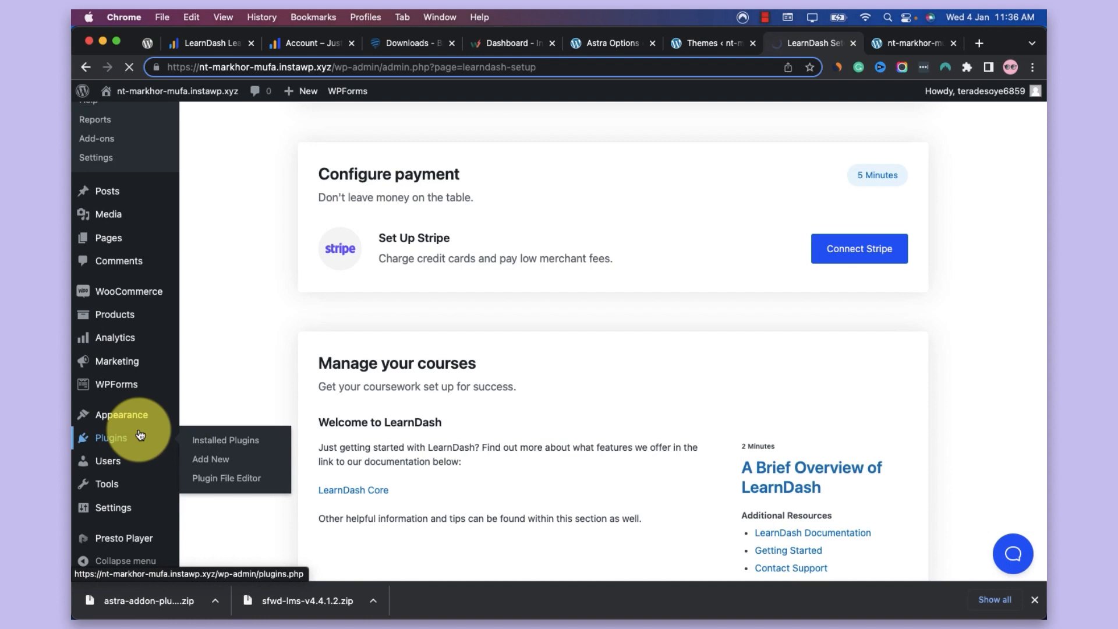
Examine the installed plugins from Astra Pro and the LearnDash add-ons down to WooCommerce and WPForms Lite
scroll(292, 315, down, 4)
scroll(293, 315, down, 3)
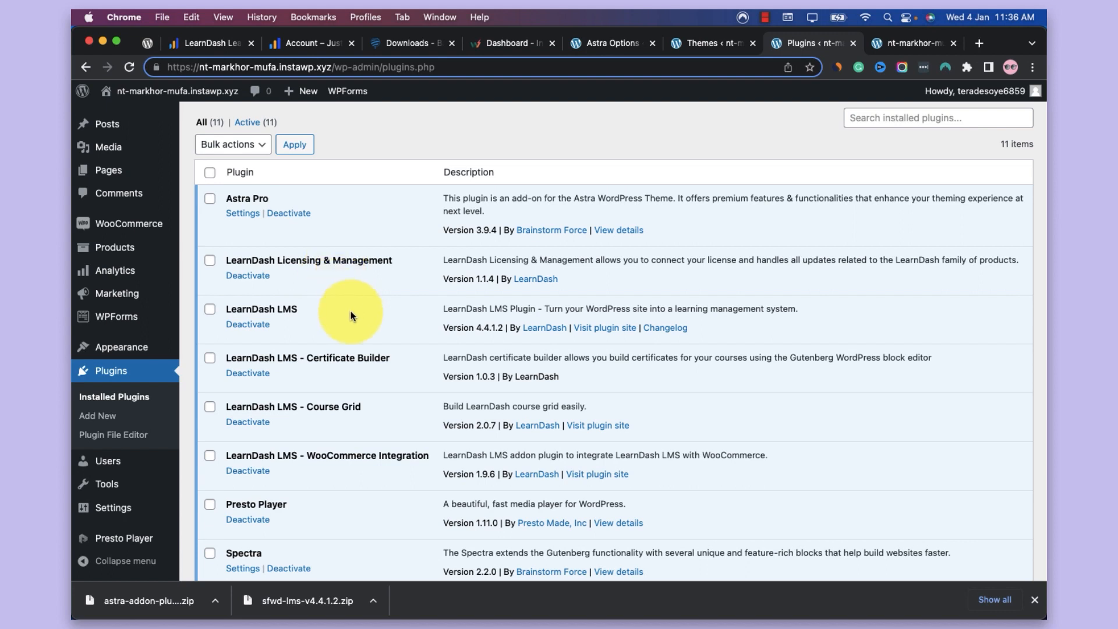
scroll(351, 315, down, 3)
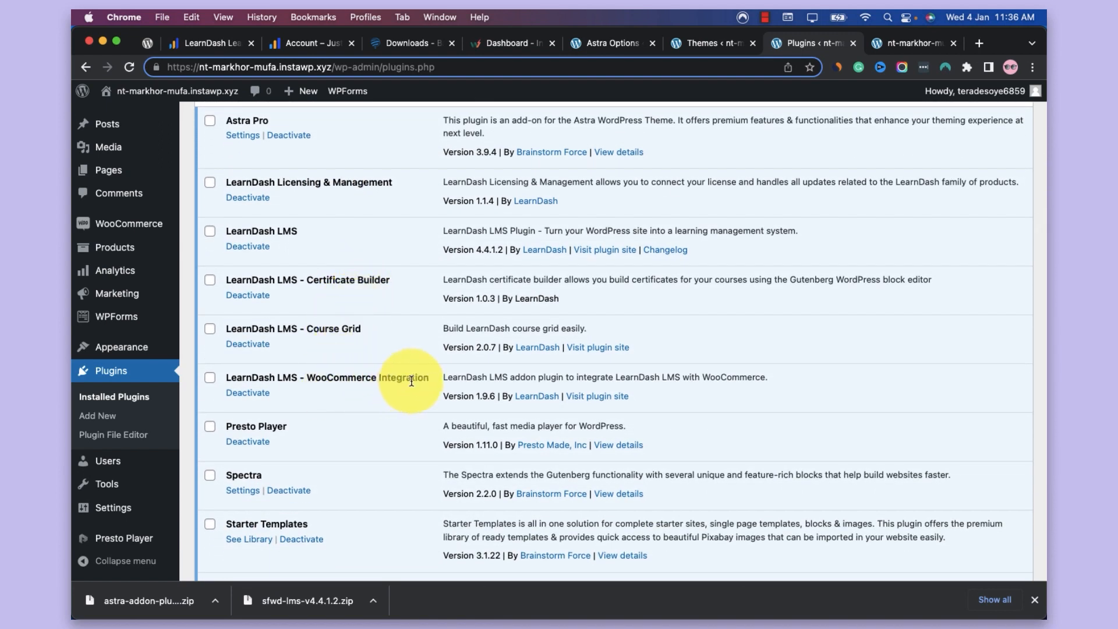
scroll(341, 404, down, 2)
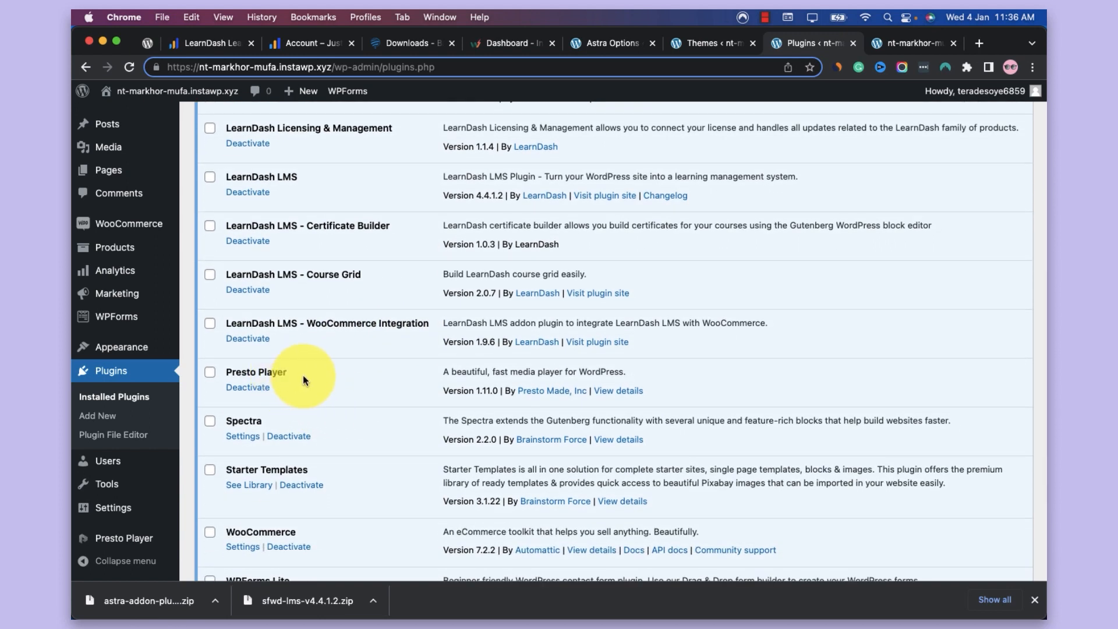
scroll(303, 375, down, 2)
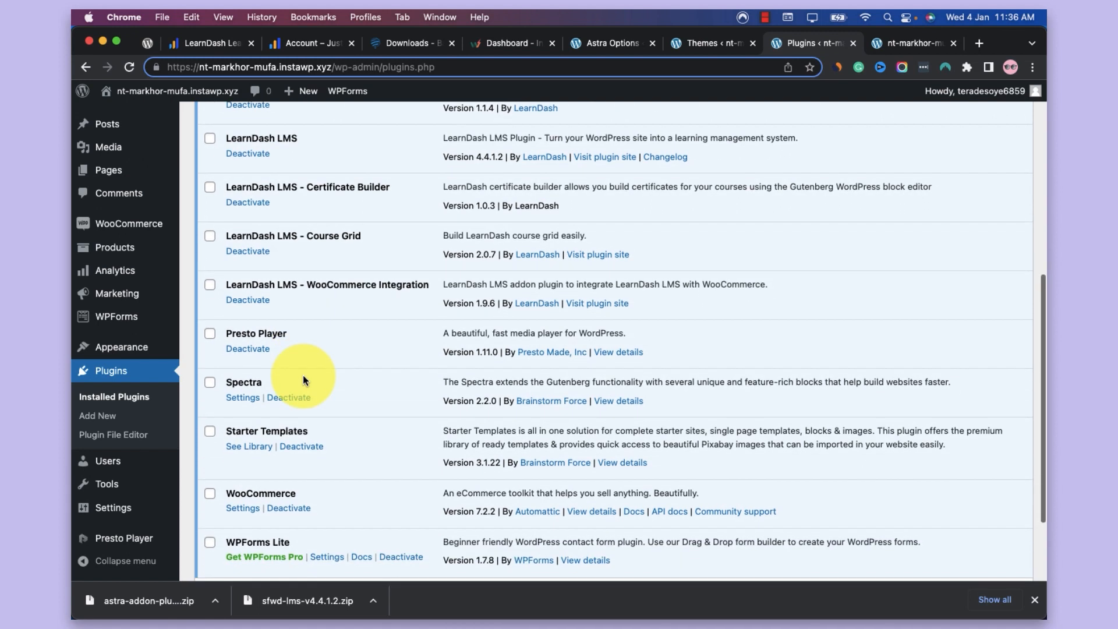
scroll(302, 375, down, 4)
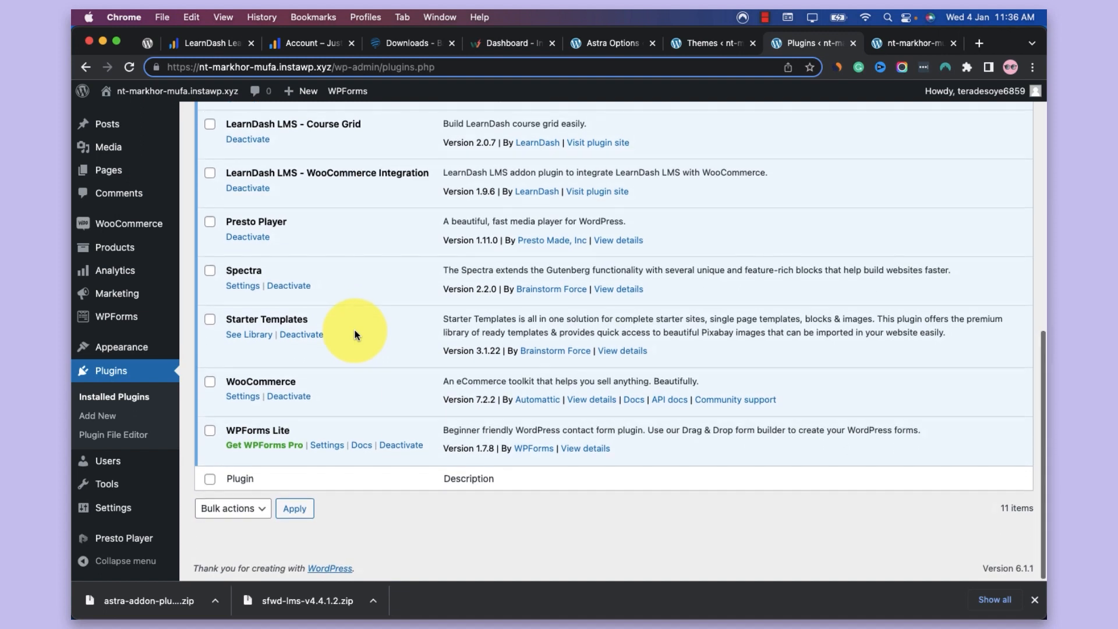
scroll(355, 335, up, 1)
scroll(372, 317, down, 1)
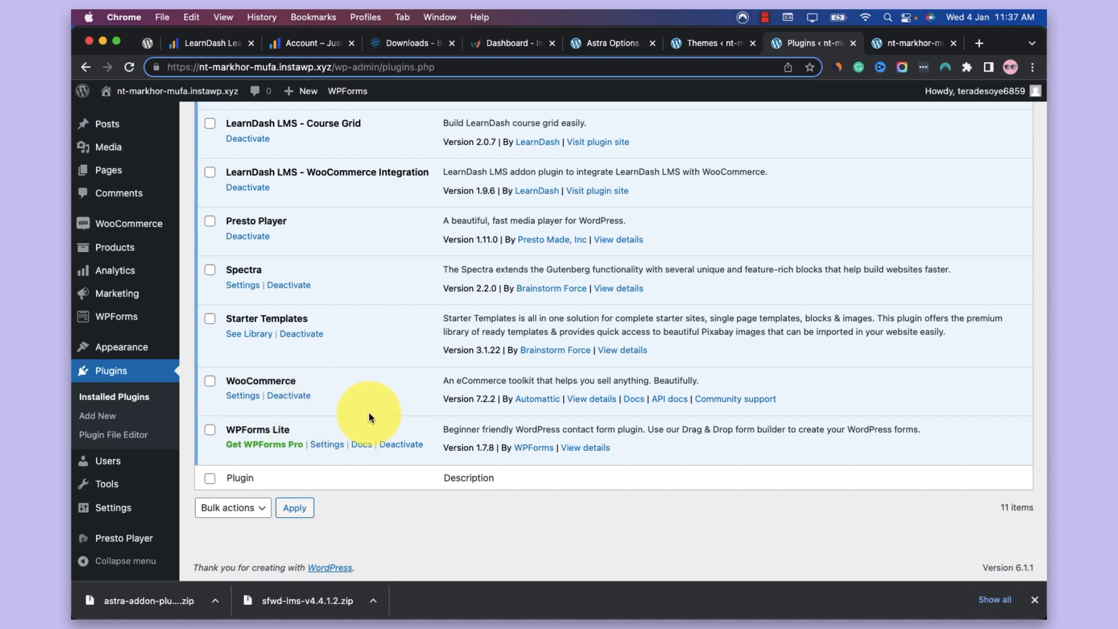
scroll(369, 412, up, 10)
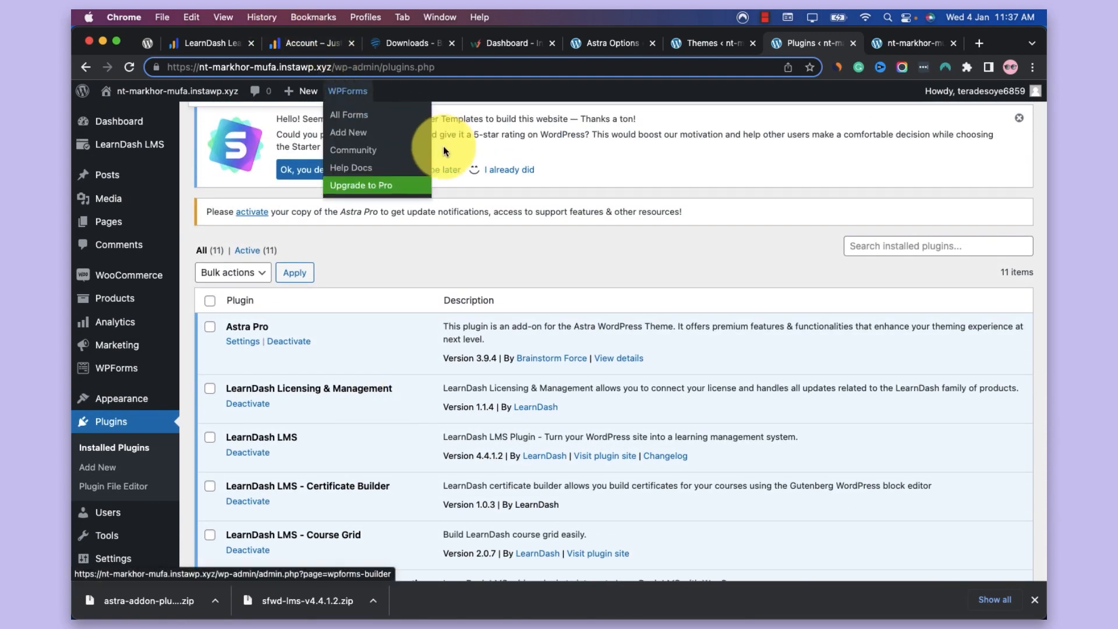
scroll(509, 233, up, 3)
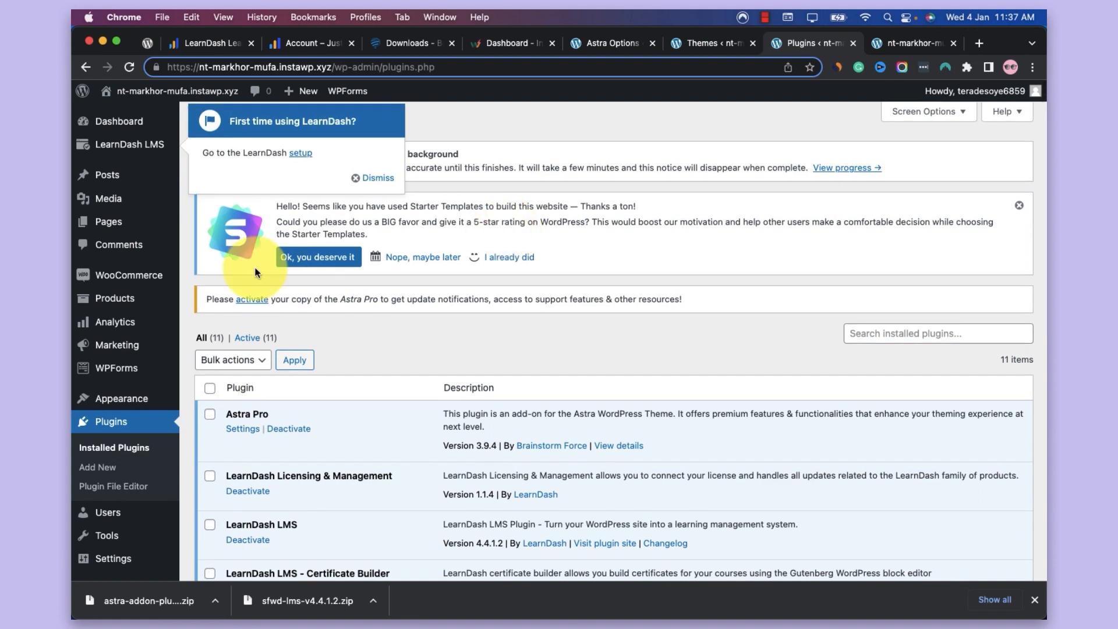
Reopen the LearnDash setup page and check the status of the site setup and design tasks
click(161, 152)
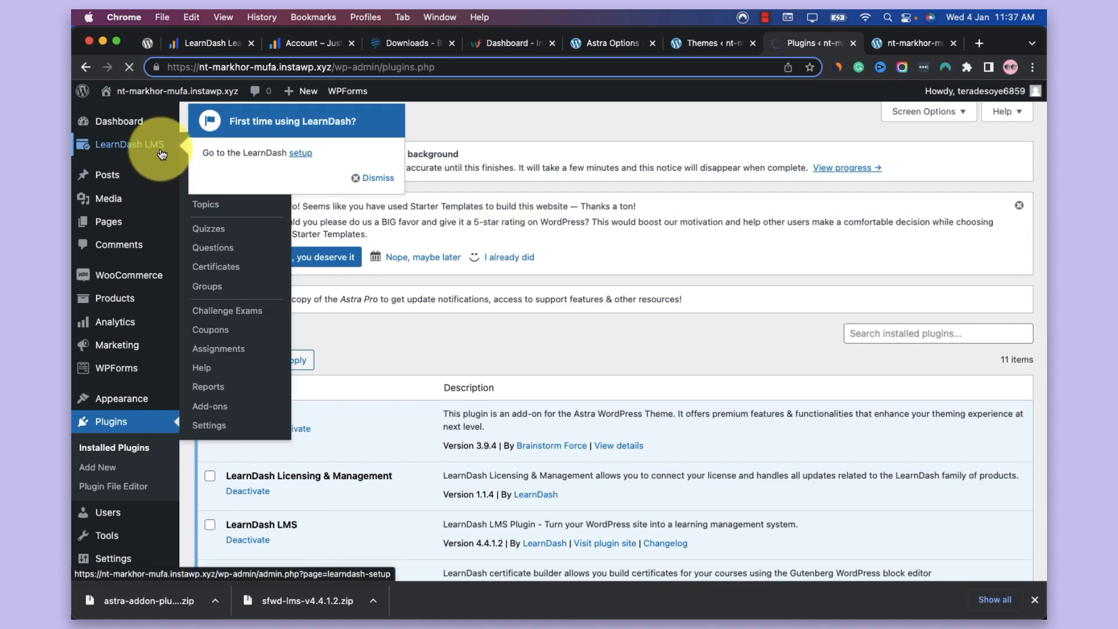
scroll(375, 210, down, 5)
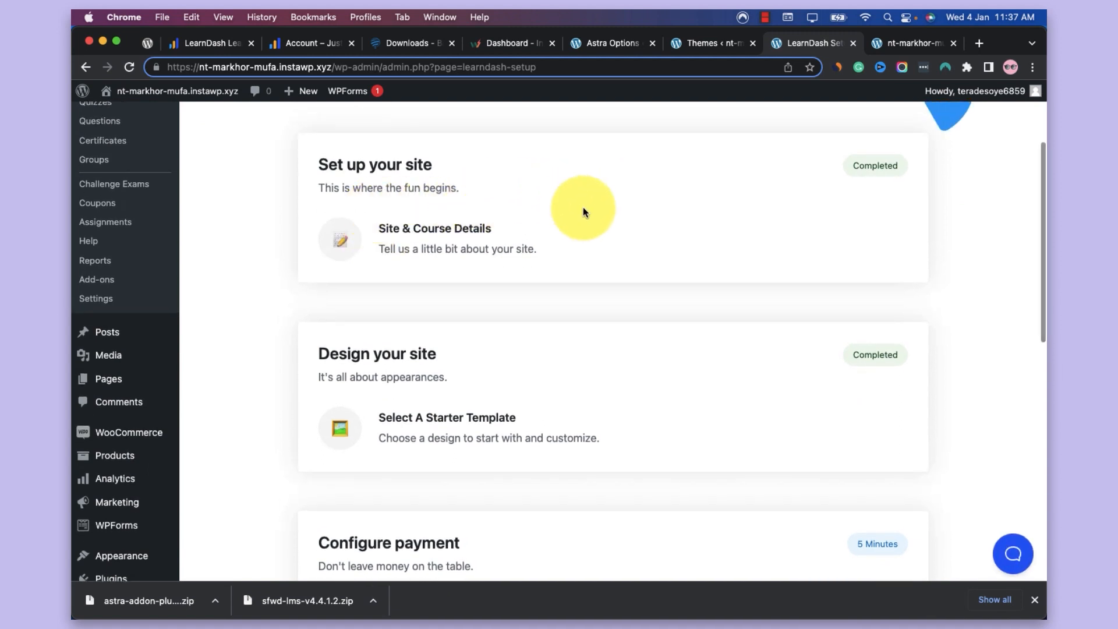
scroll(806, 210, down, 2)
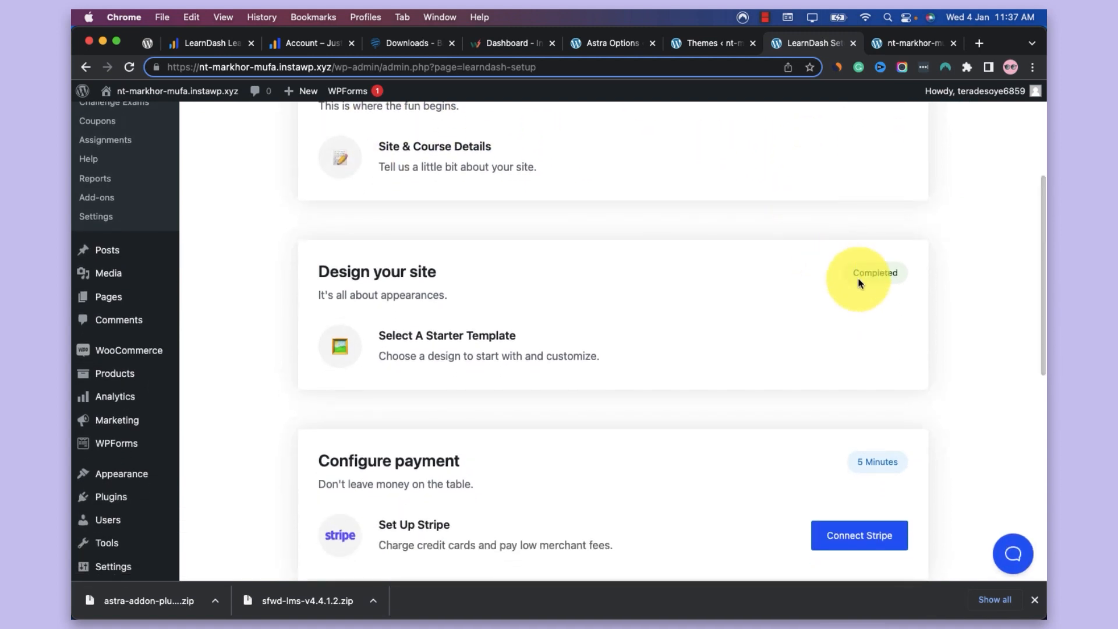
Switch to the live site and review the featured courses and student review on the All Courses page
click(914, 44)
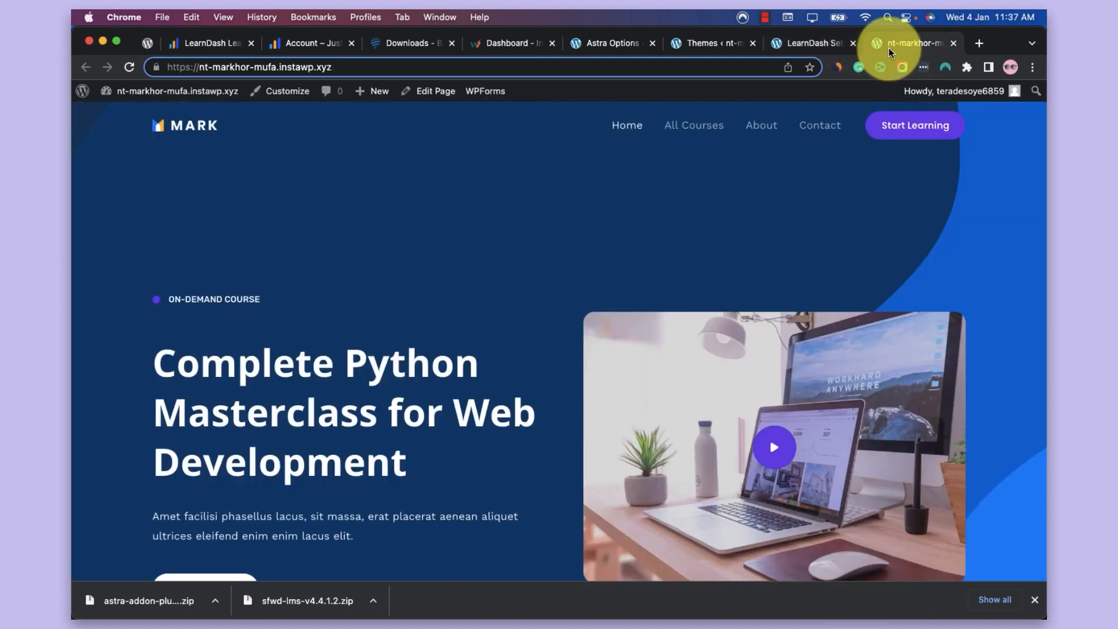
click(719, 127)
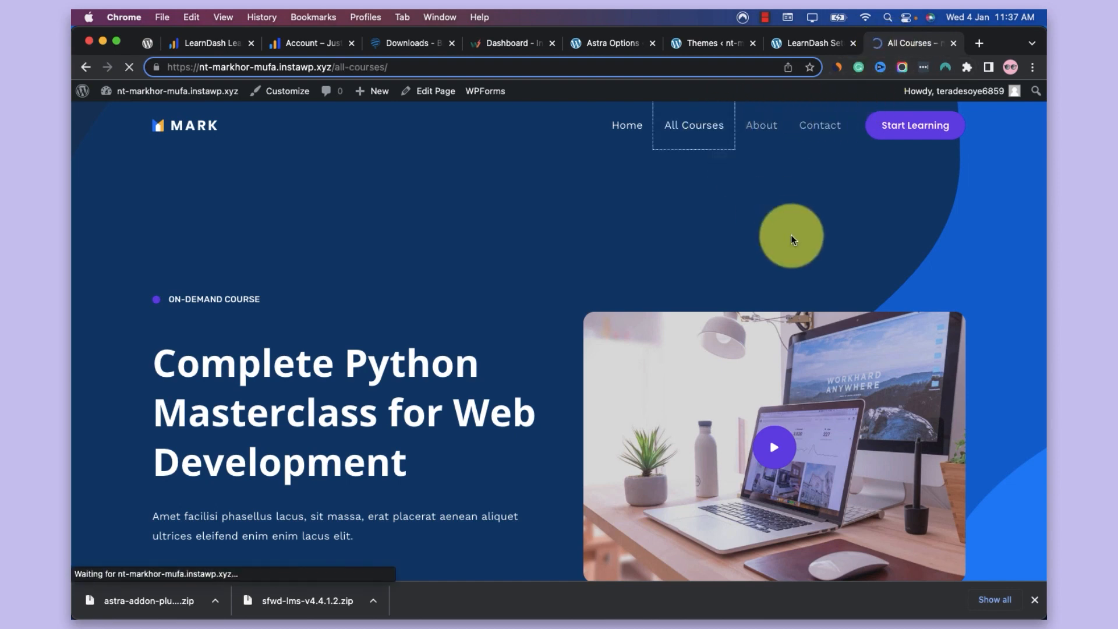
scroll(591, 204, down, 7)
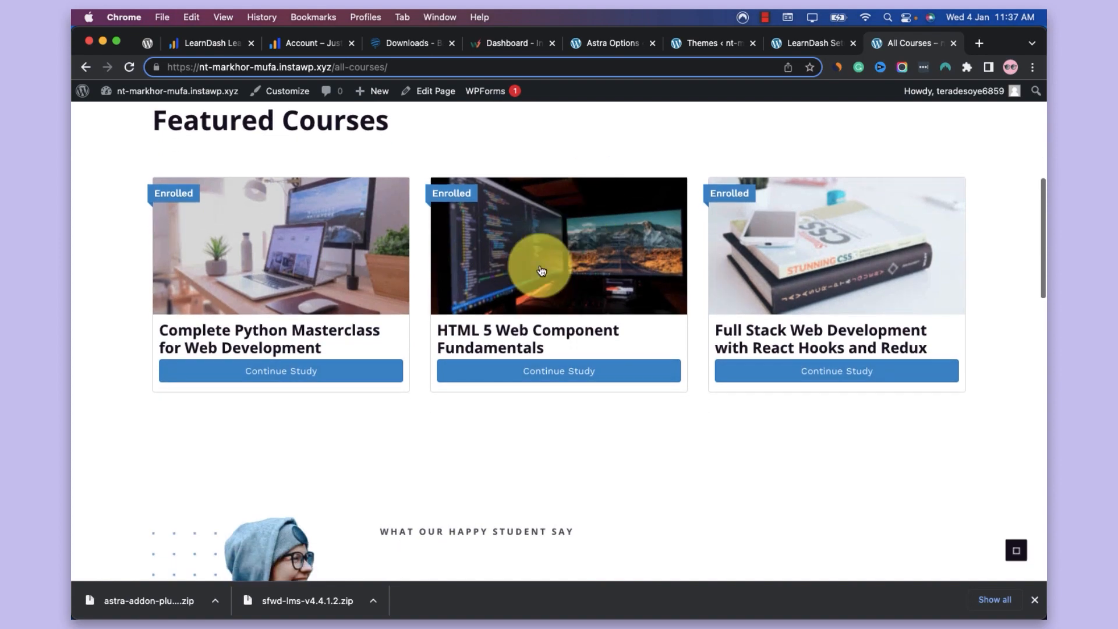
scroll(474, 344, down, 5)
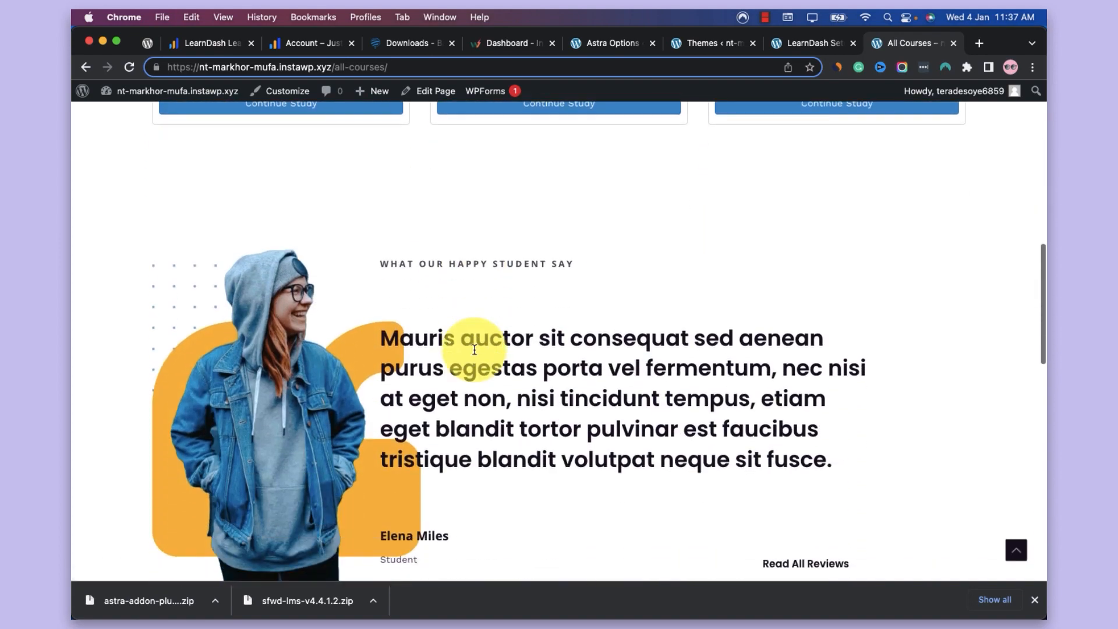
scroll(476, 355, up, 6)
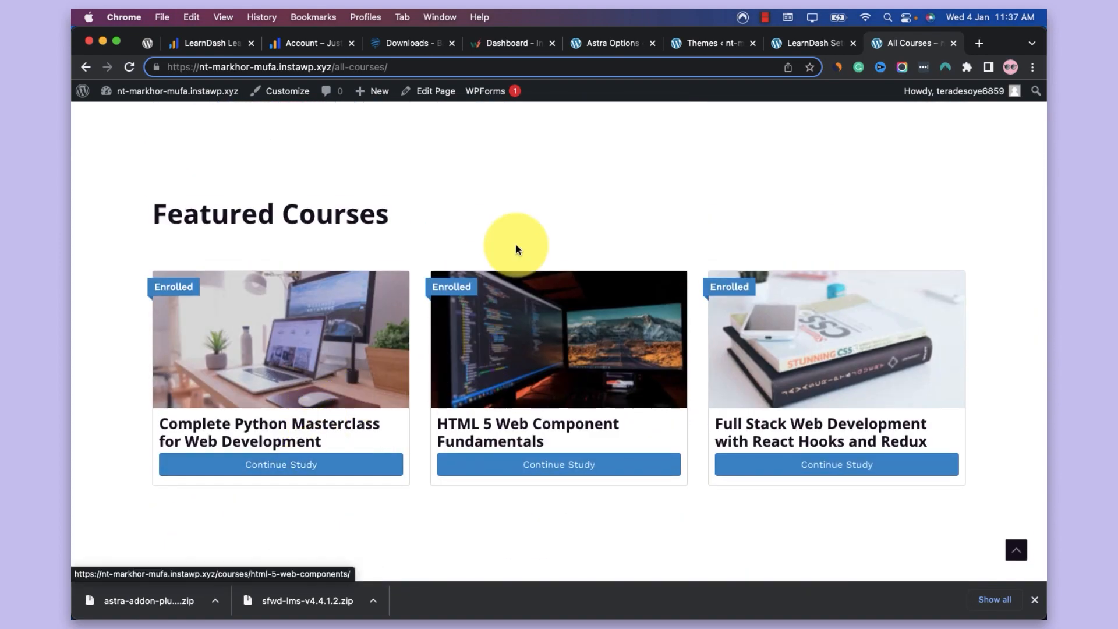
Open the site's About page and review its content down to the instructors section
scroll(582, 233, up, 5)
click(767, 115)
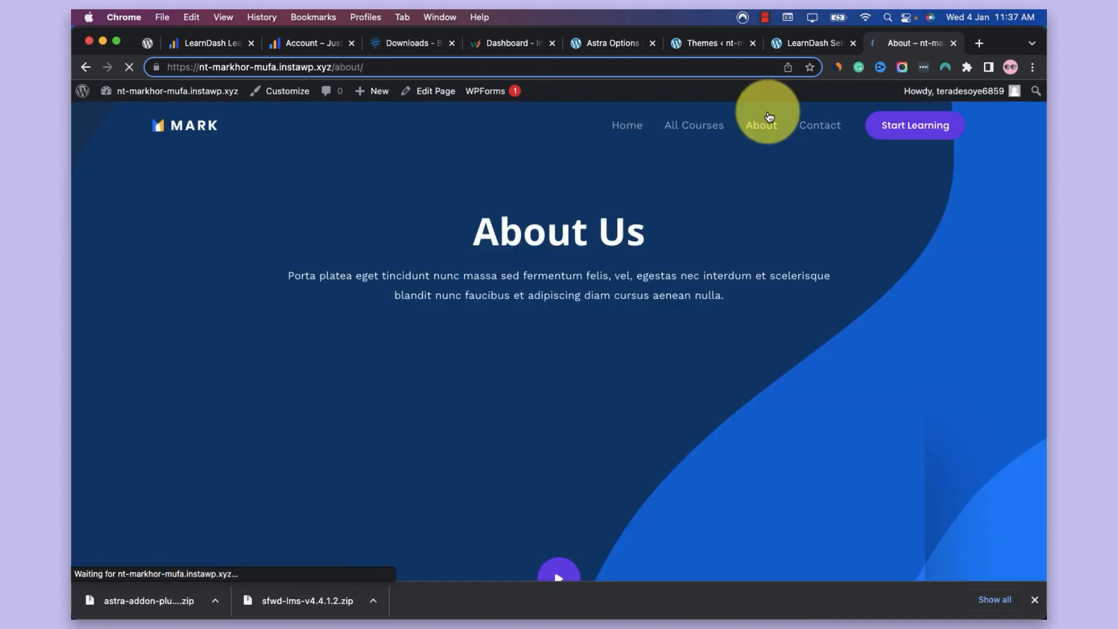
scroll(731, 350, down, 10)
scroll(729, 347, down, 15)
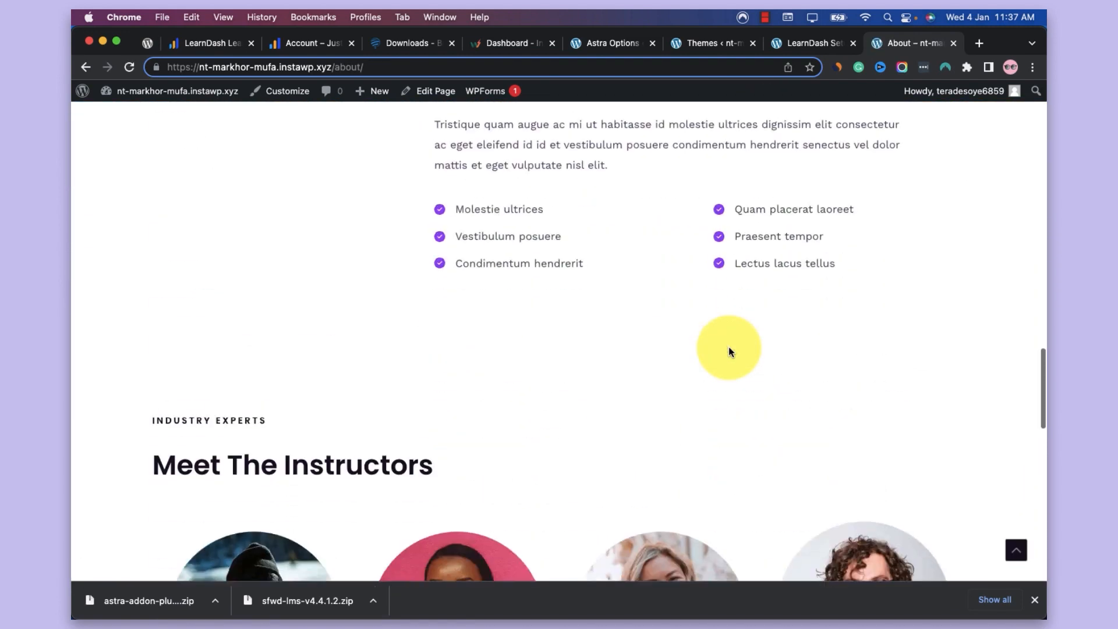
scroll(729, 347, up, 10)
scroll(728, 347, up, 15)
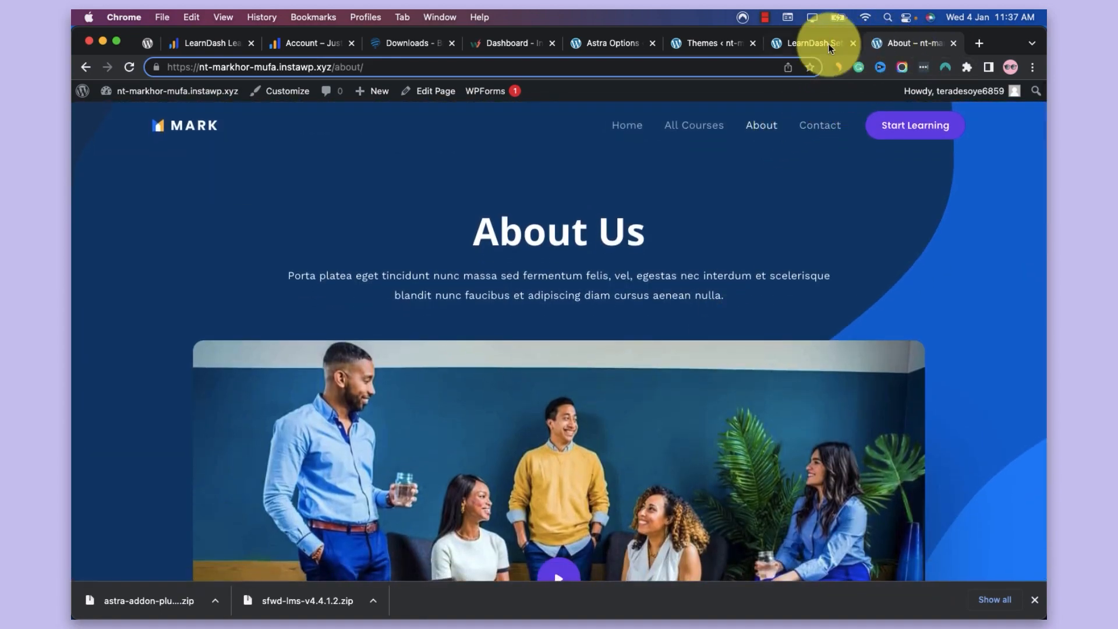
Go back to the LearnDash setup page and examine the Stripe payment configuration and course management sections
click(806, 42)
scroll(743, 177, down, 4)
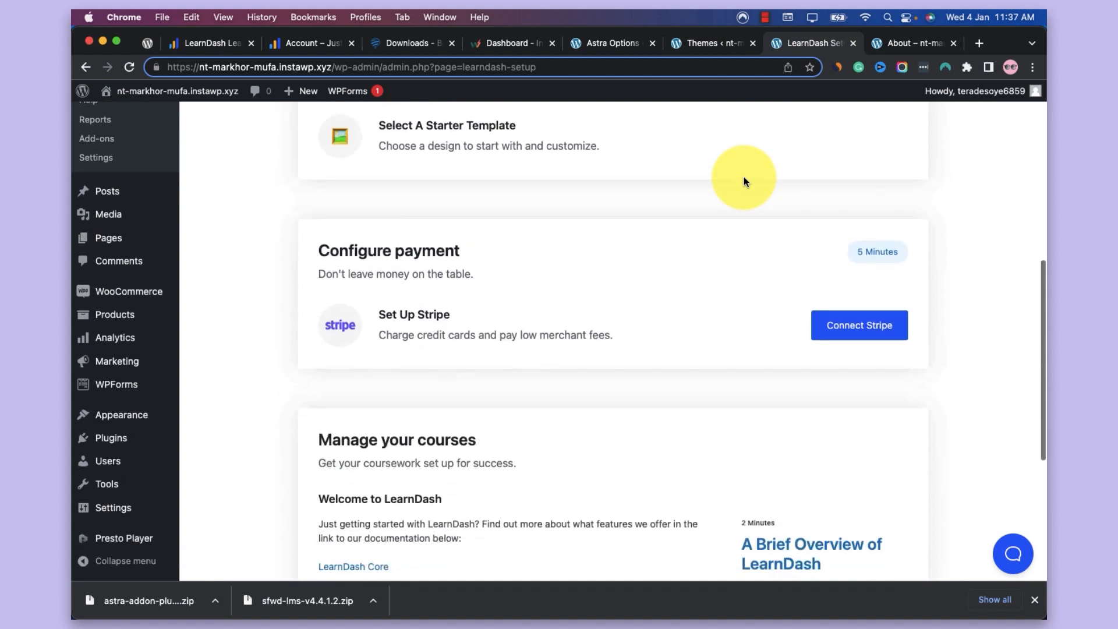
scroll(417, 365, up, 1)
scroll(417, 367, up, 1)
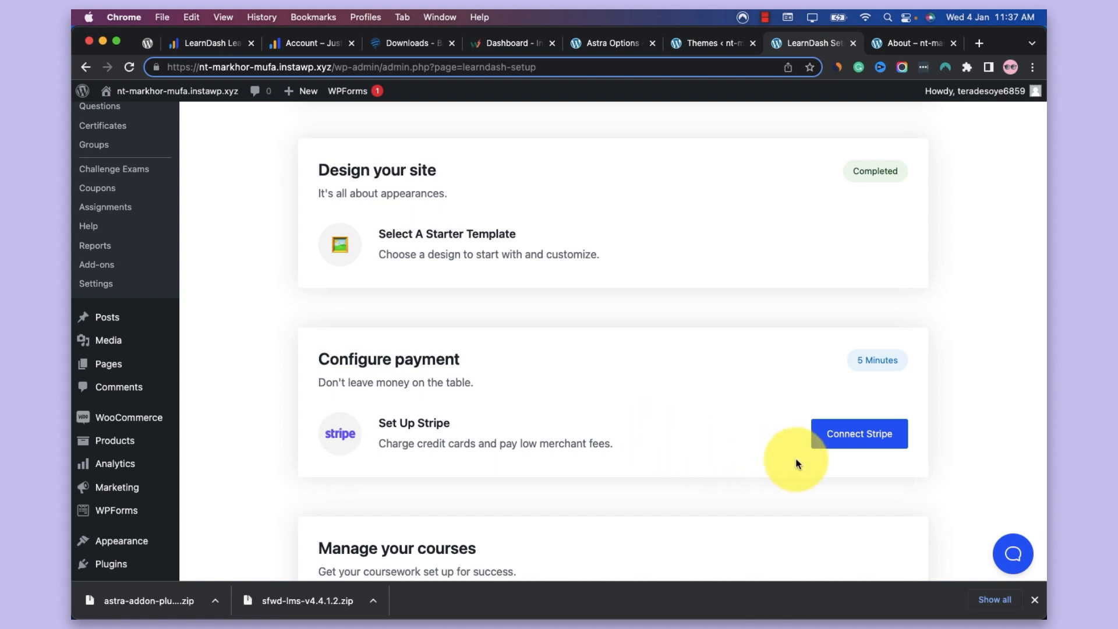
scroll(606, 404, down, 1)
scroll(607, 409, down, 2)
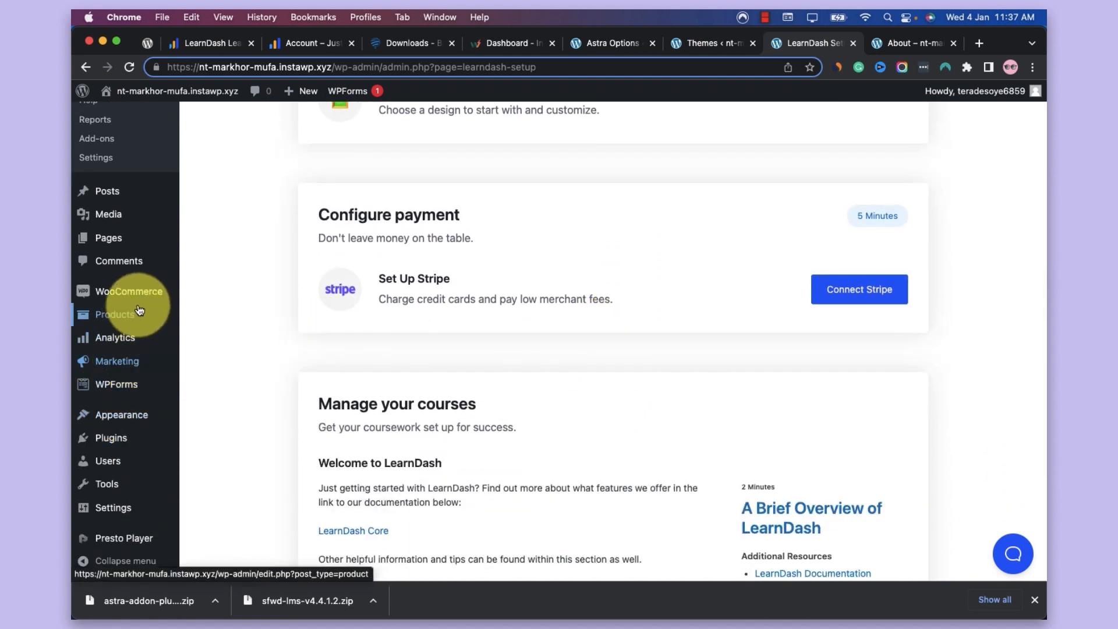
Open the WooCommerce payment settings and dismiss the first-time LearnDash notice
mouse_move(145, 294)
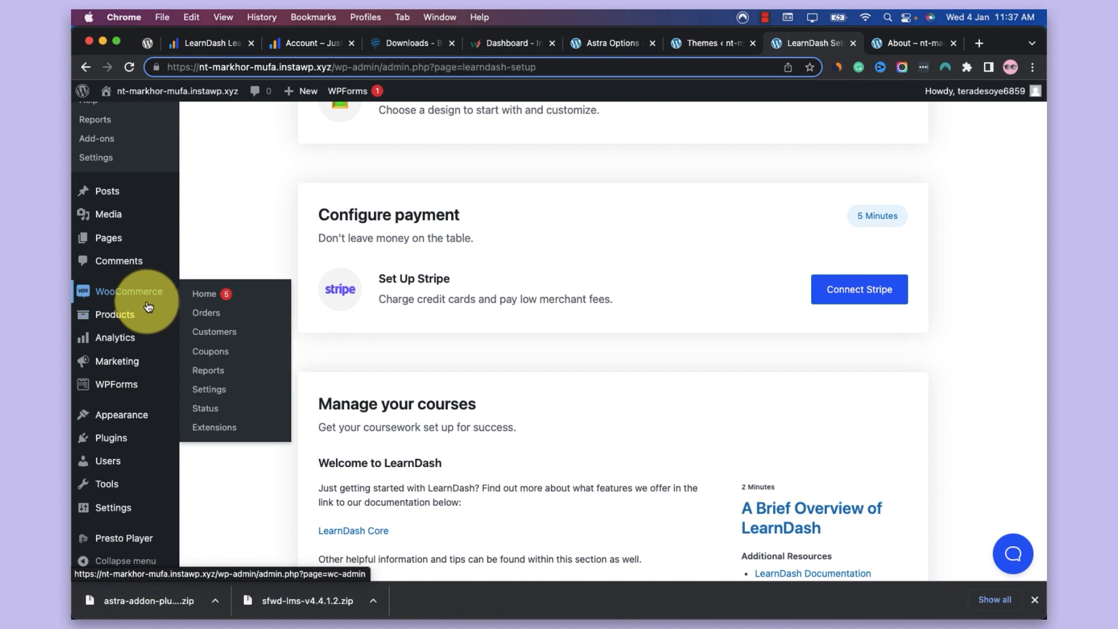
click(219, 392)
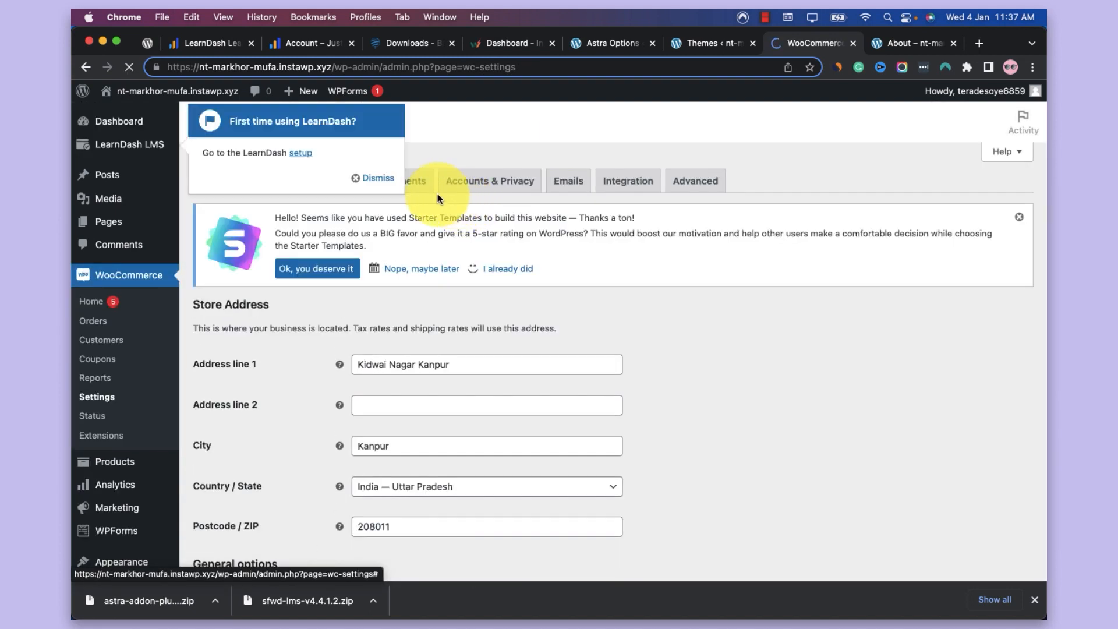
click(416, 194)
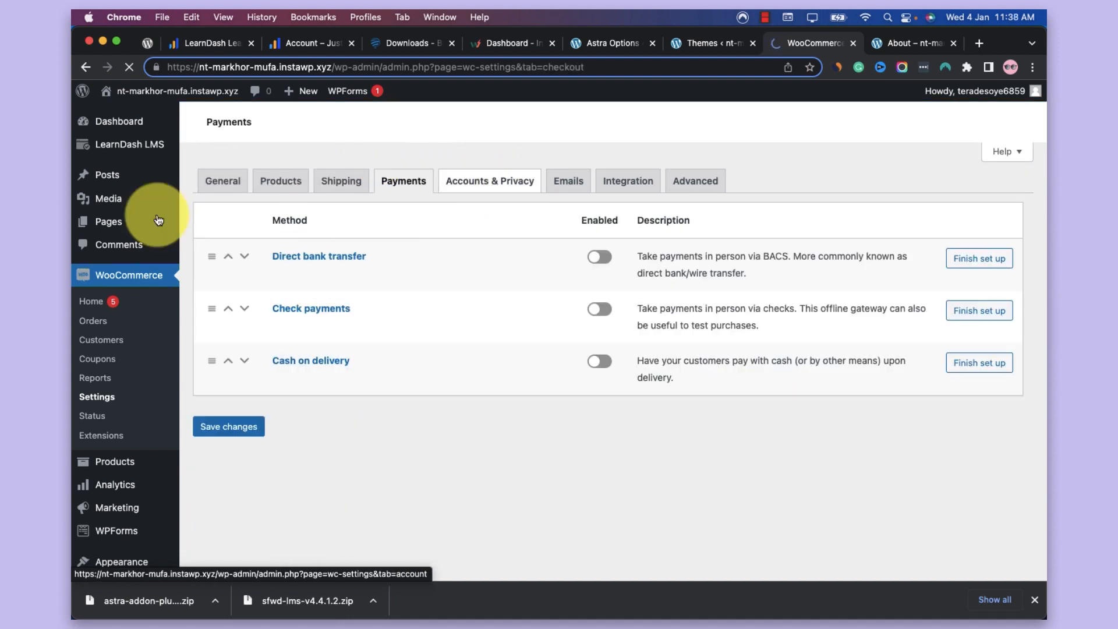
mouse_move(152, 150)
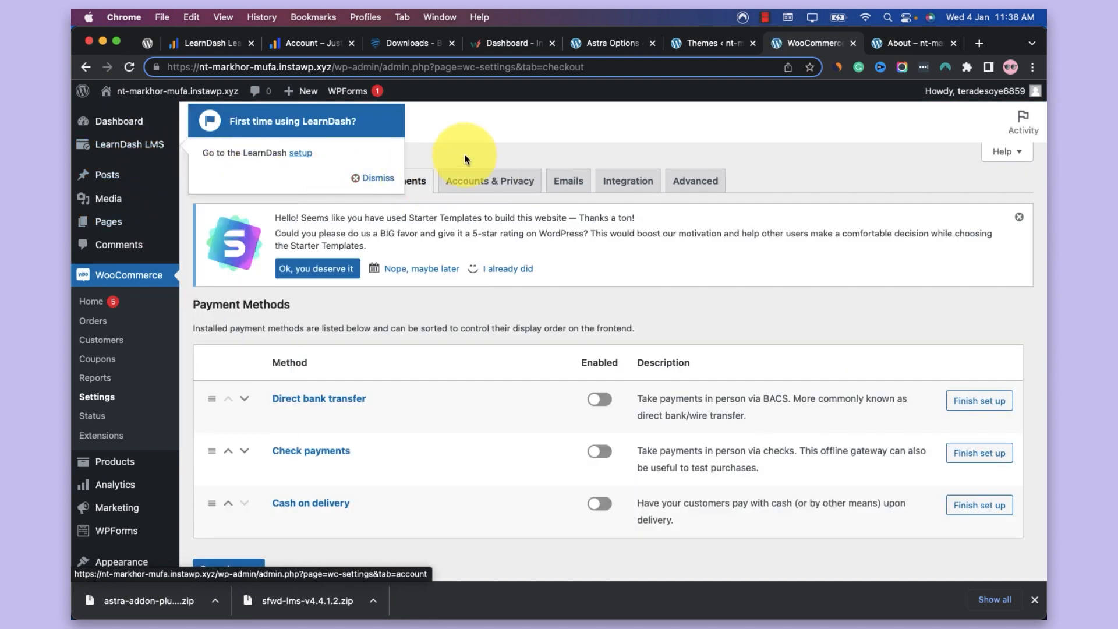
click(367, 178)
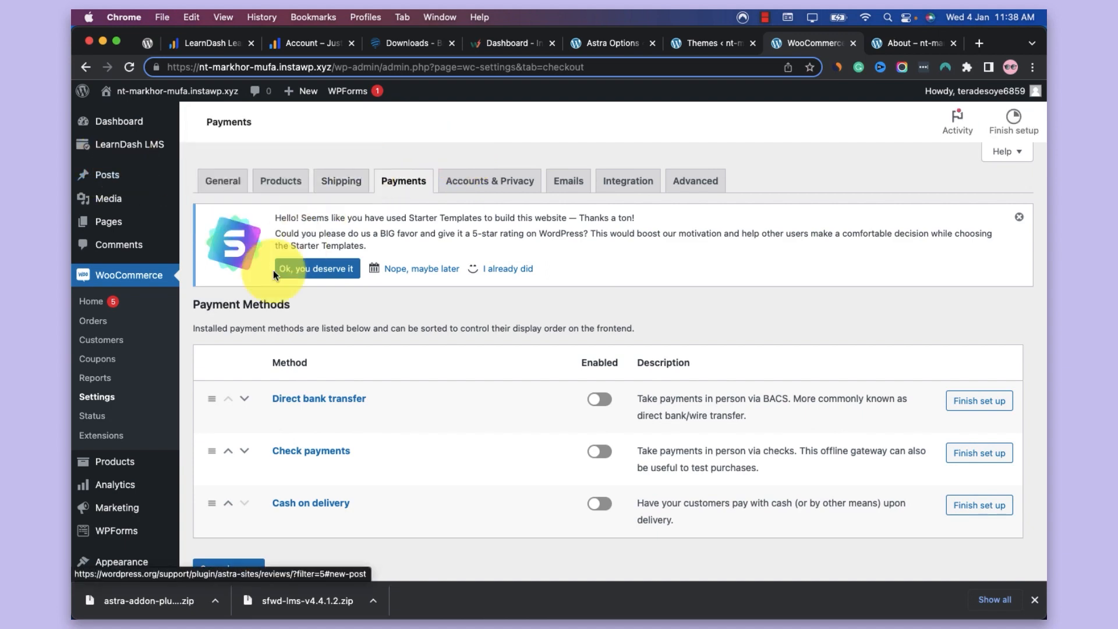
Enable the Cash on delivery payment method and save the payment settings
scroll(274, 271, down, 3)
scroll(283, 273, up, 4)
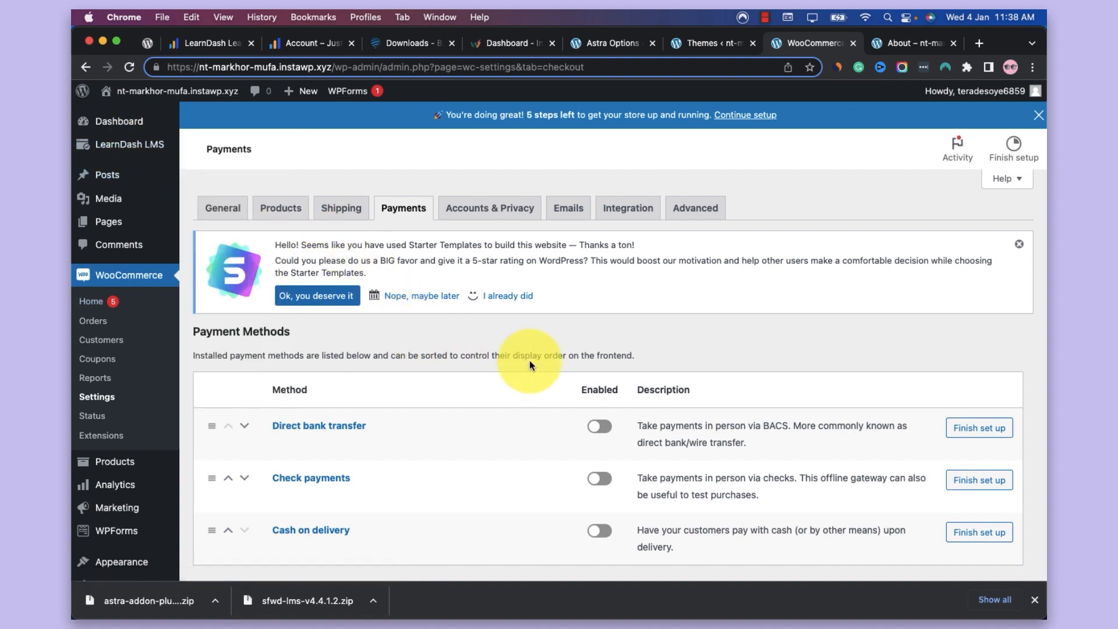
scroll(537, 428, down, 2)
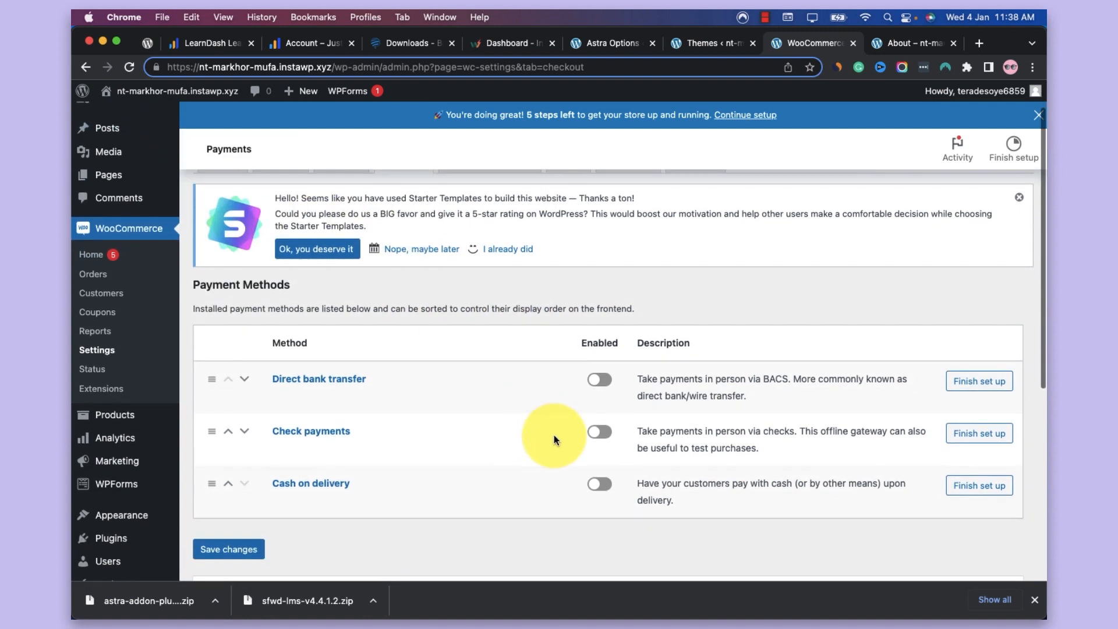
click(598, 483)
click(242, 558)
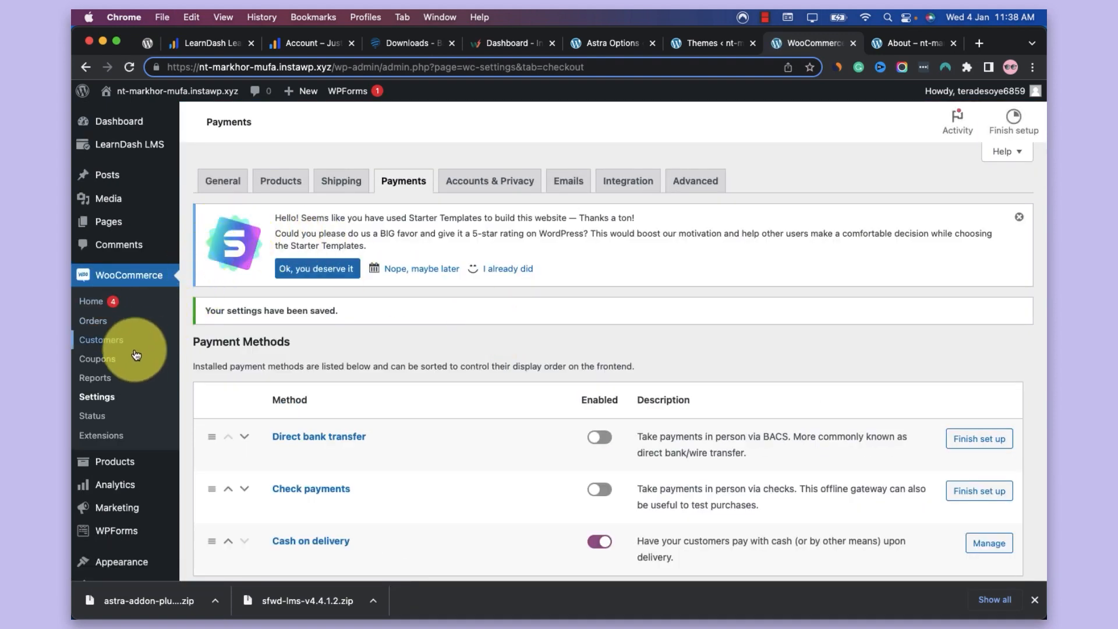
Open the store's product list, checking the featured courses on the live All Courses page before returning to it
click(142, 462)
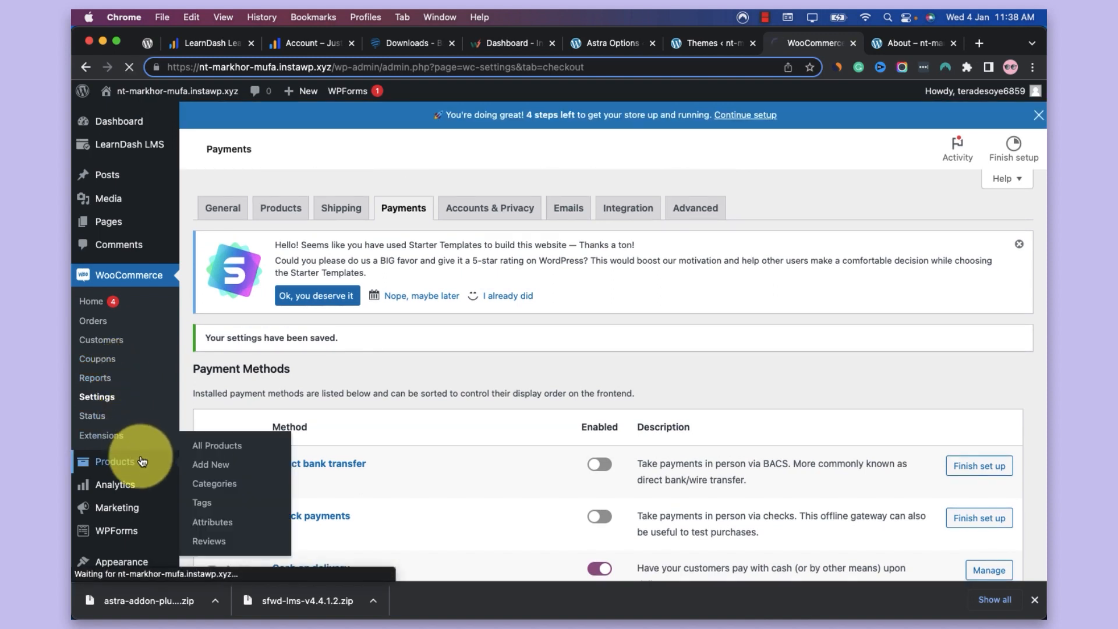
click(875, 47)
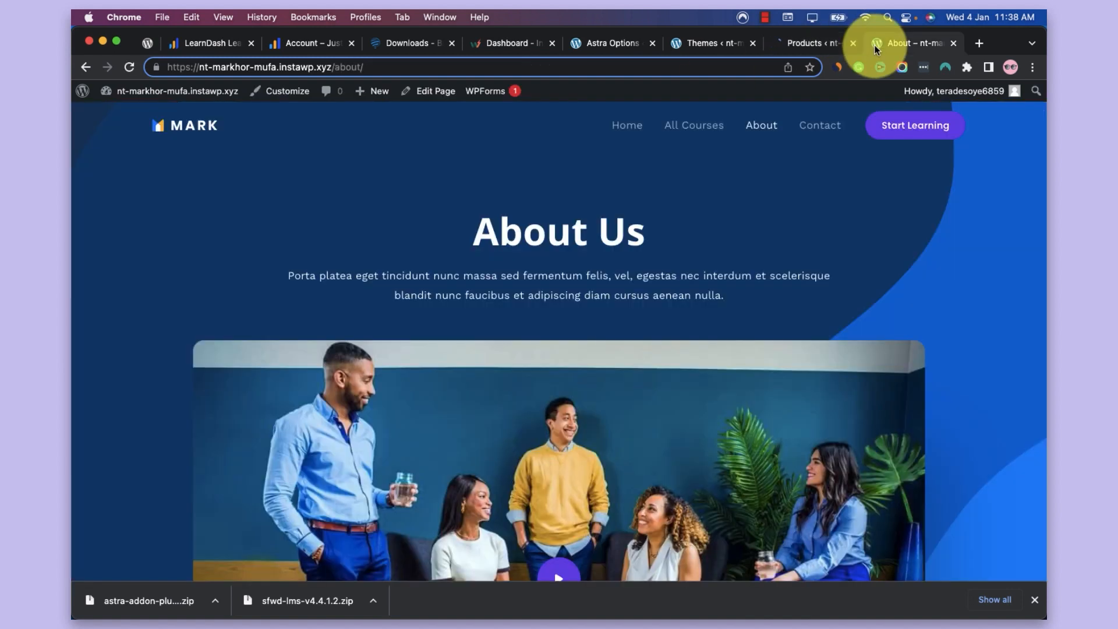
click(705, 136)
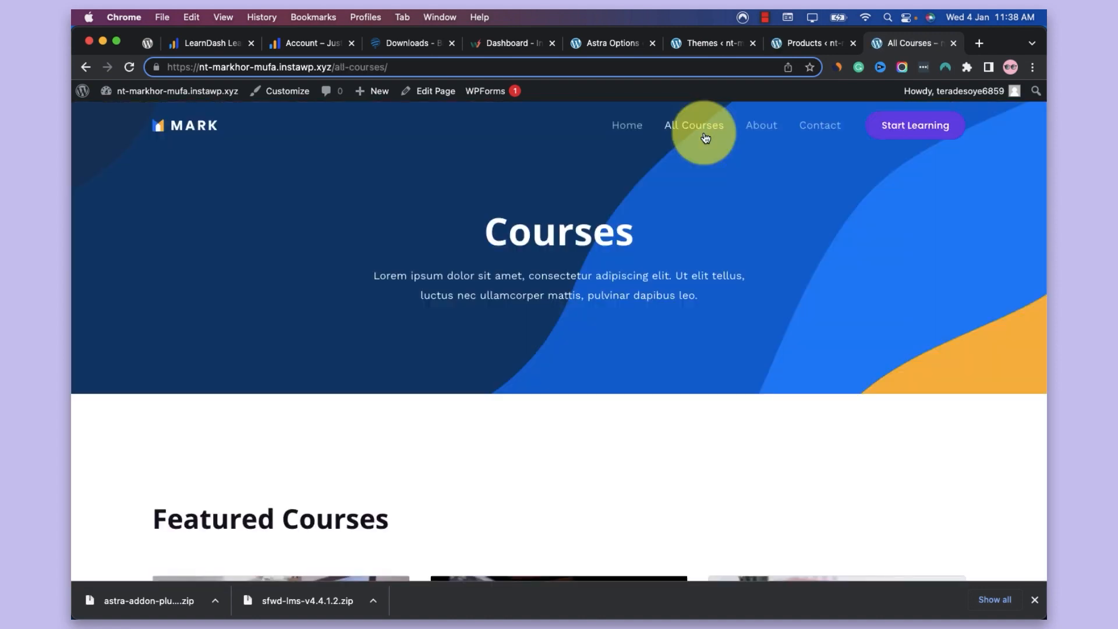
scroll(704, 138, down, 5)
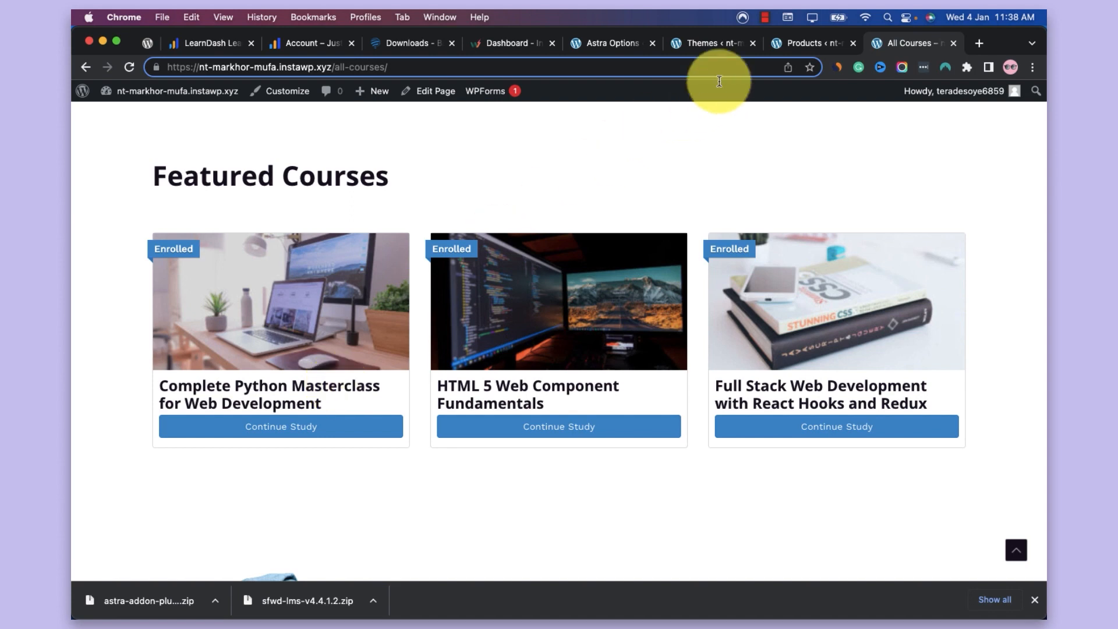
click(788, 54)
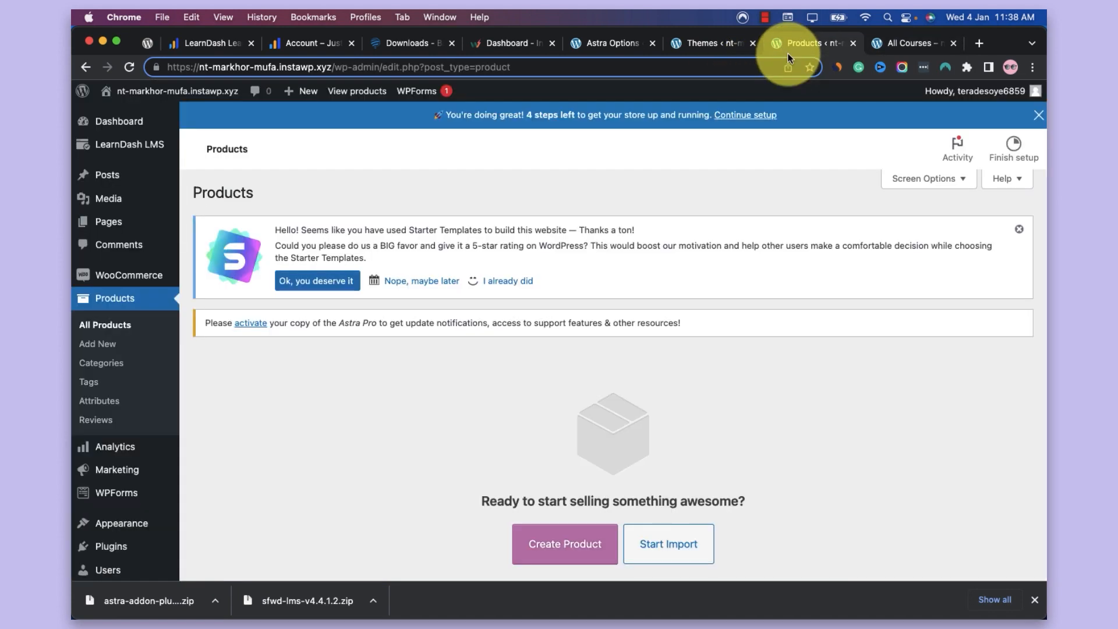
Create a new product named "Python Masterclass" and close the product name guide
scroll(600, 393, down, 2)
click(568, 434)
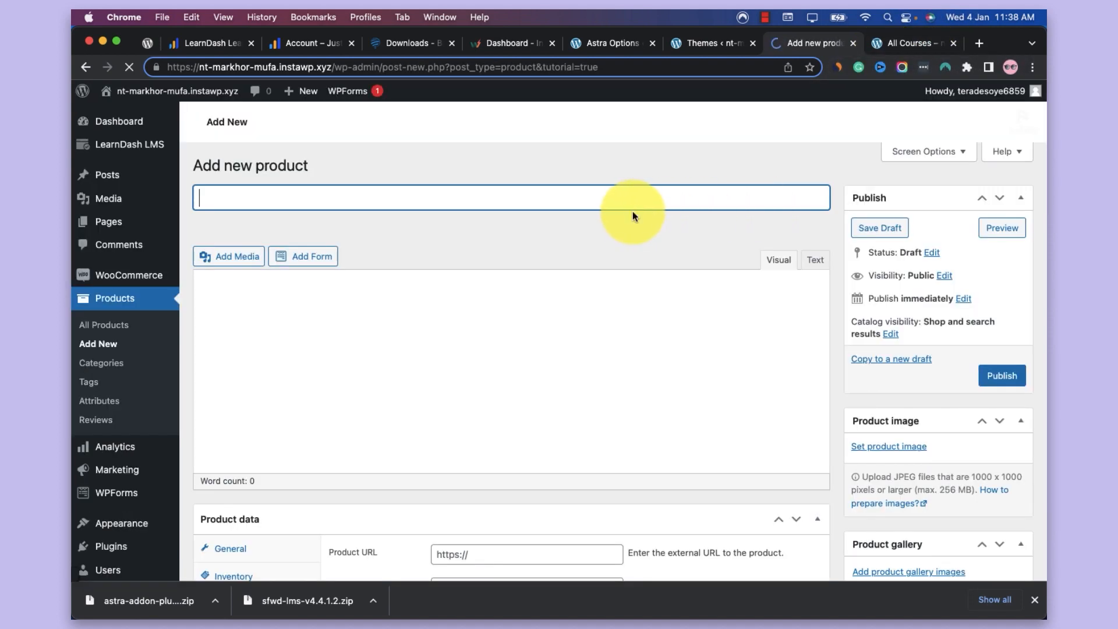
text(Pthon)
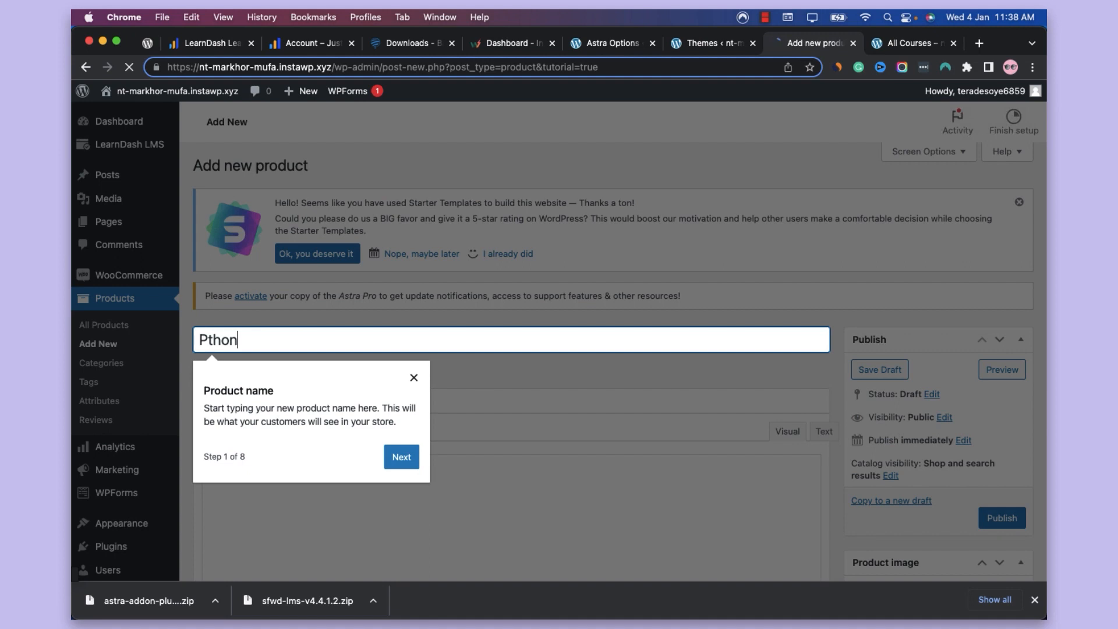
key(BackSpace)
key(BackSpace)
key(BackSpace)
key(BackSpace)
text(ytho)
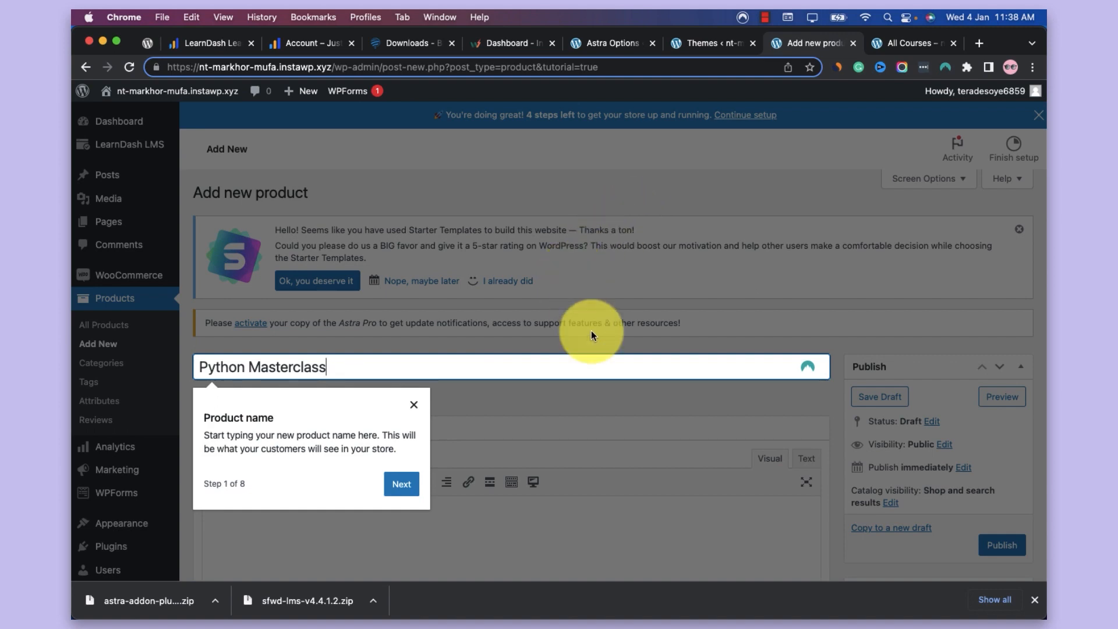
click(413, 406)
Leave the product description empty and set the product type to Course
scroll(396, 390, down, 5)
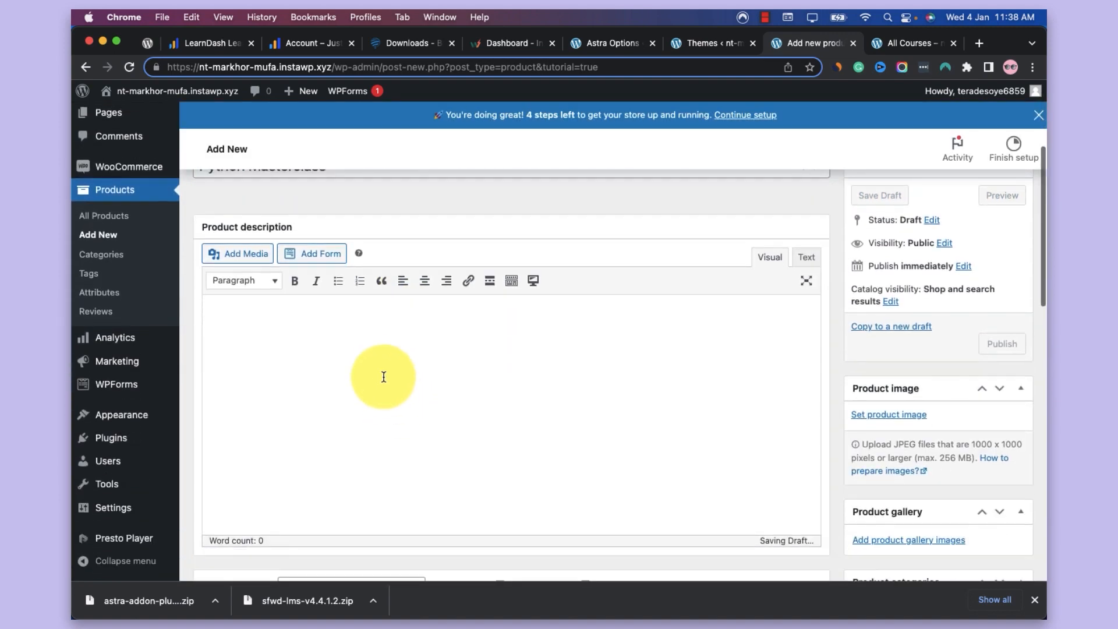
click(383, 374)
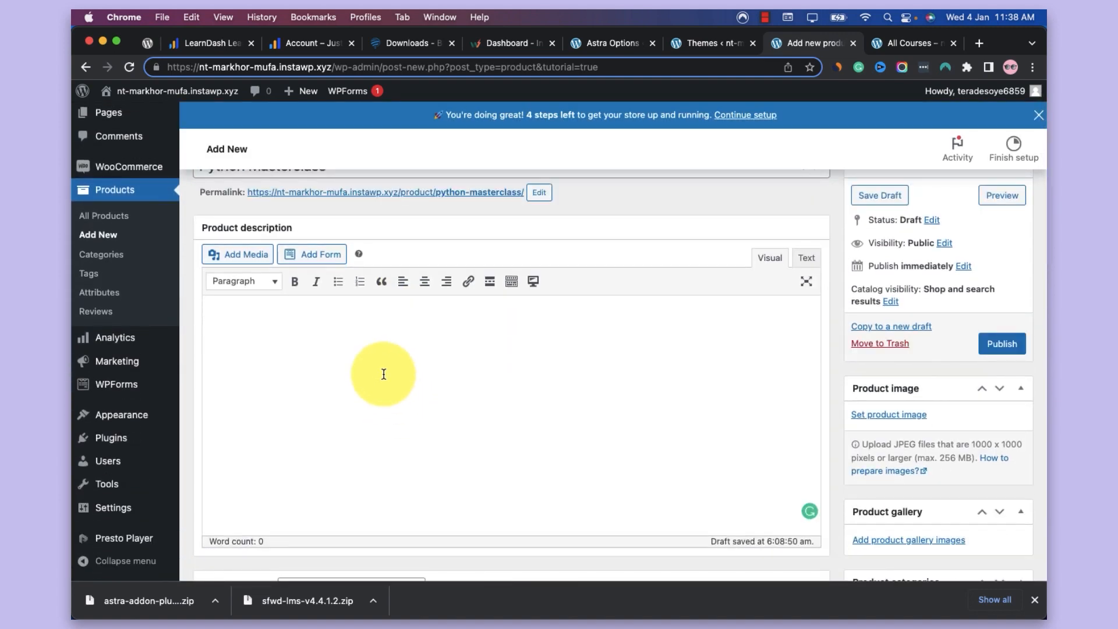
scroll(382, 374, down, 6)
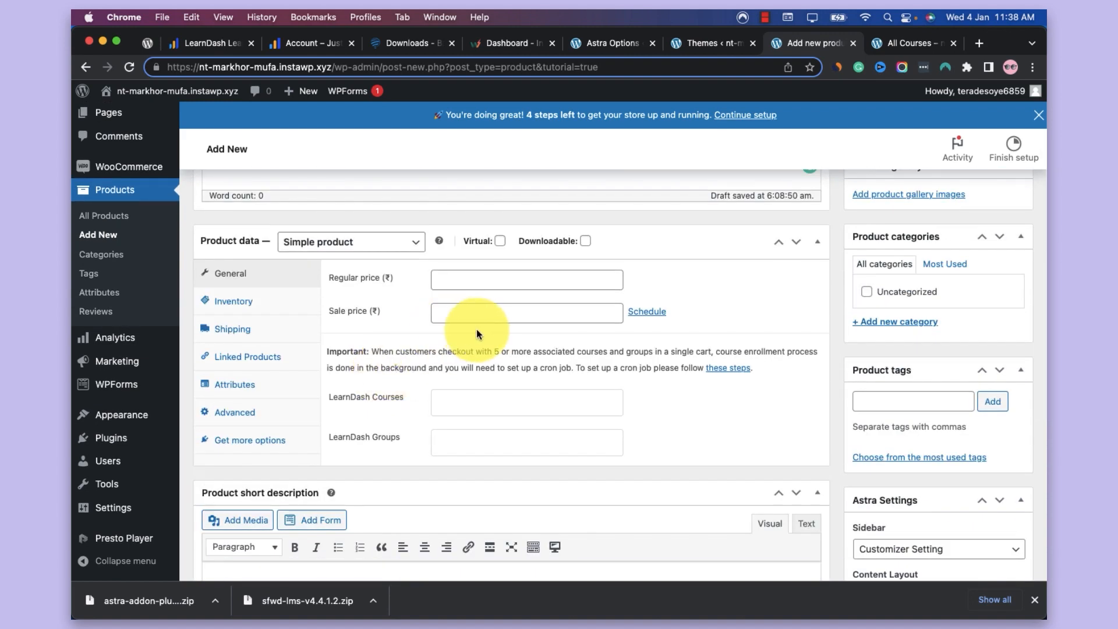
click(389, 248)
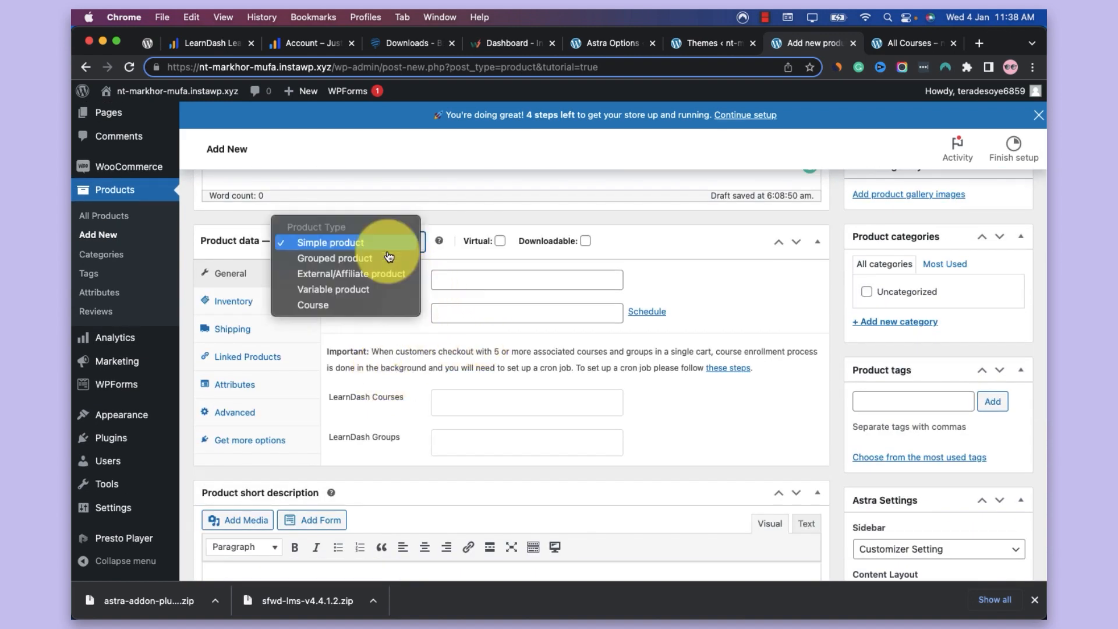
click(369, 306)
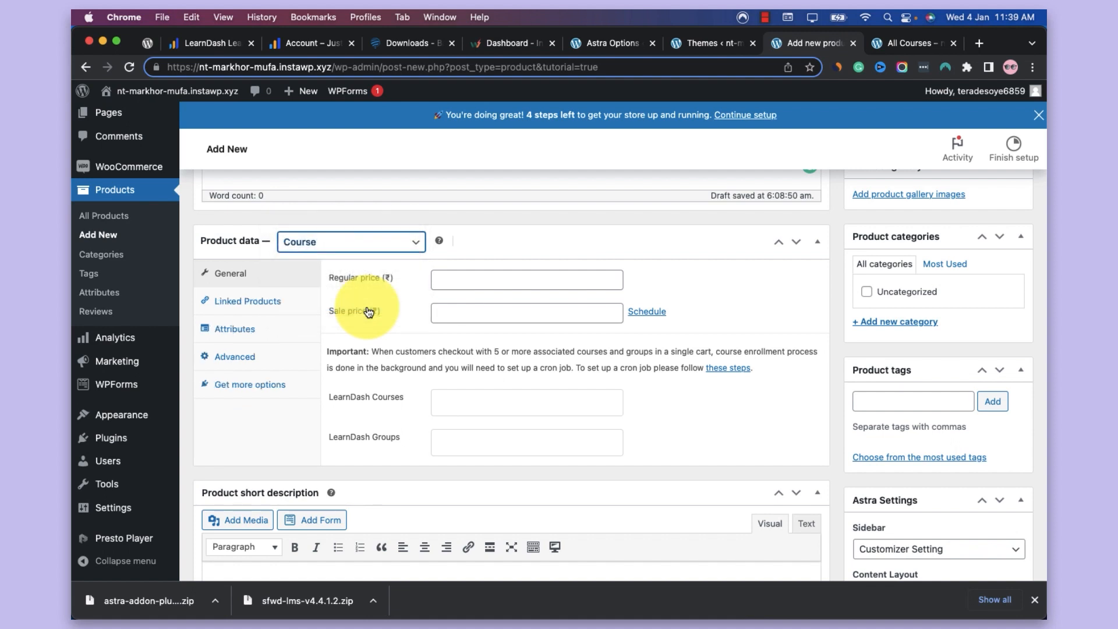
Set the course product's regular price to 3000 and its sale price to 2599 rupees
click(436, 282)
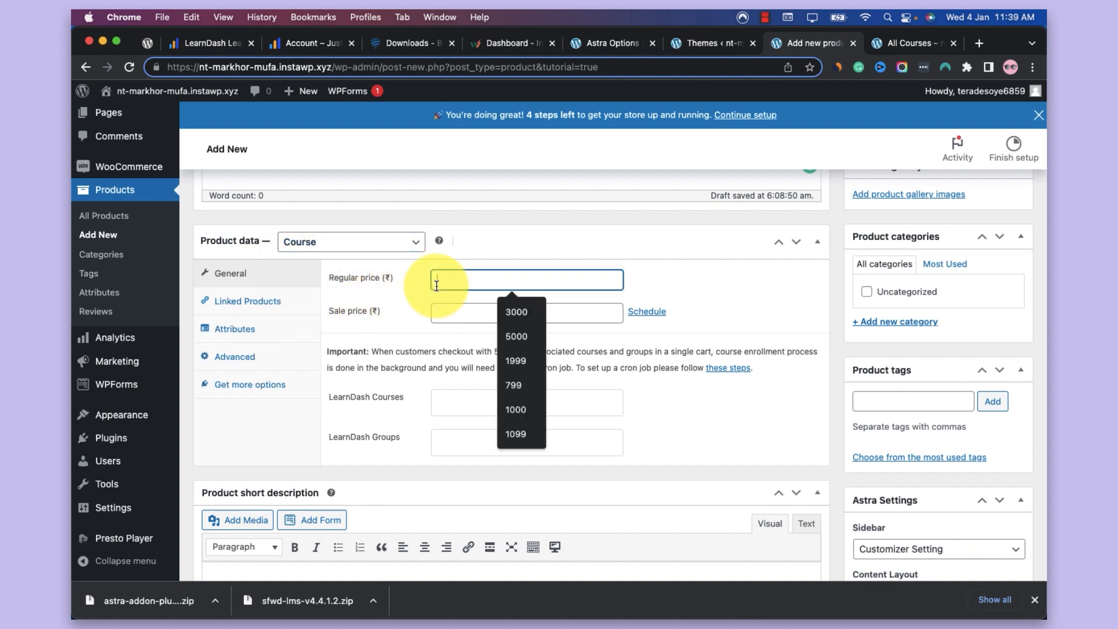
click(502, 313)
click(483, 314)
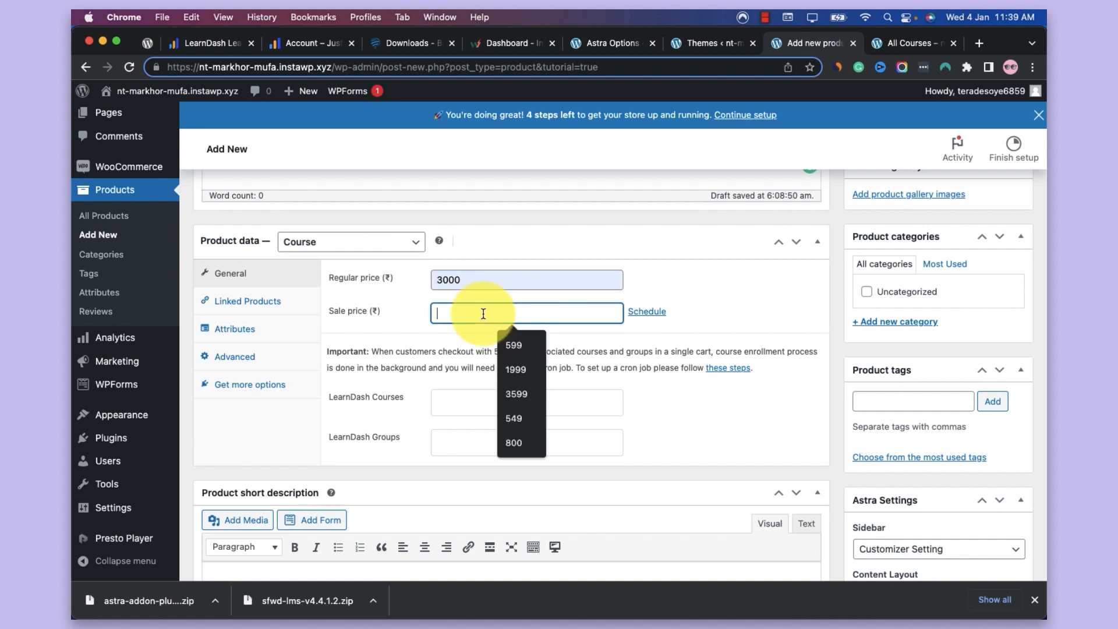
text(2599)
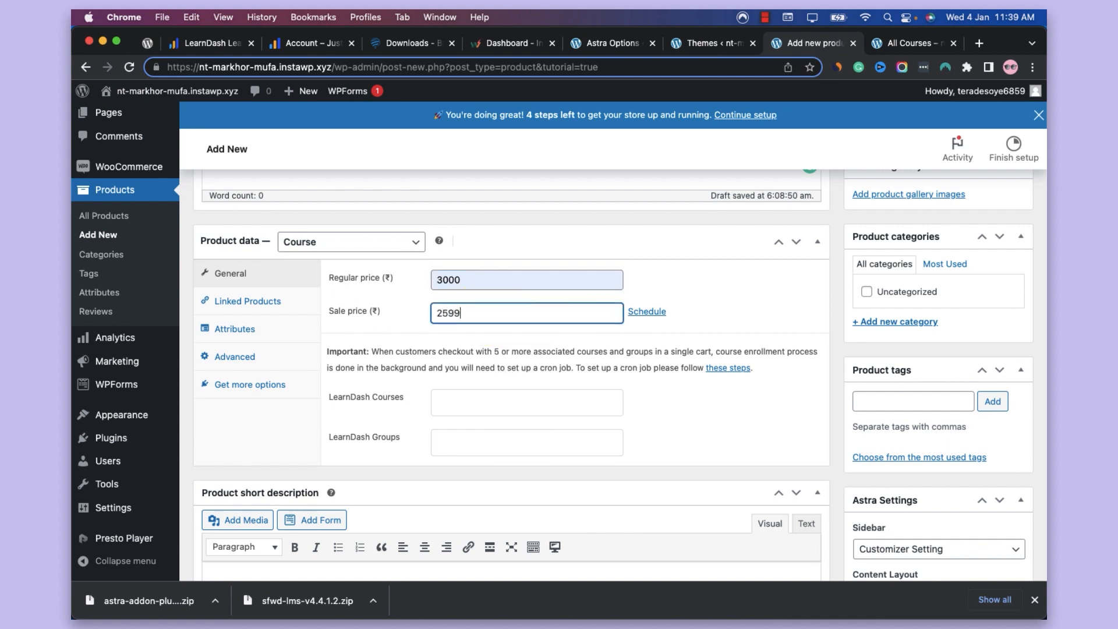
Link the product to the LearnDash course "Complete Python Masterclass for Web Development"
scroll(487, 359, down, 2)
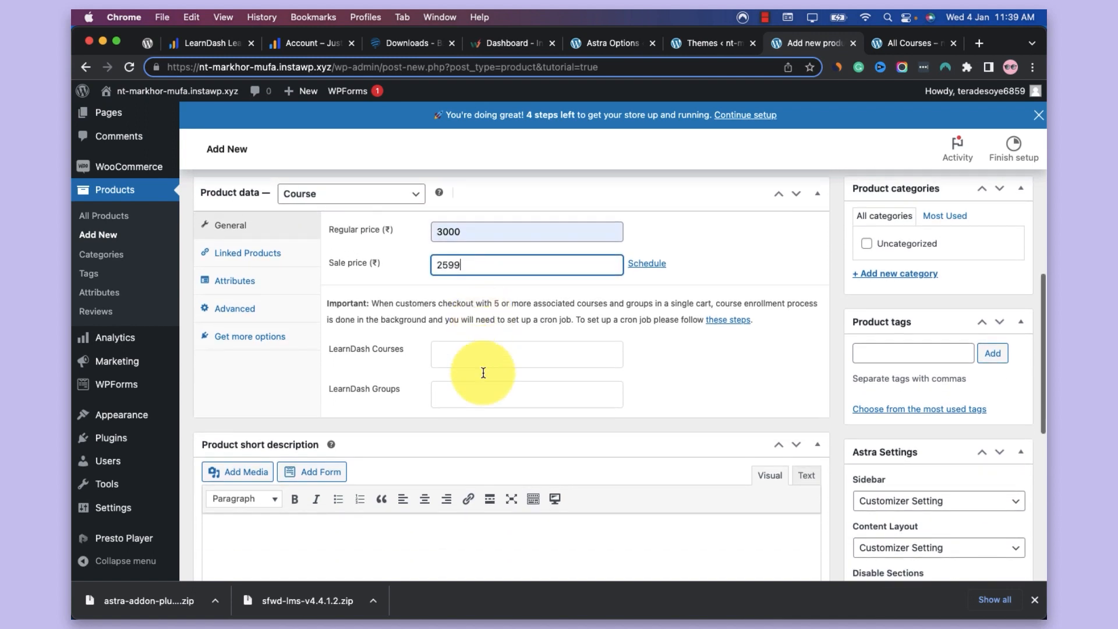
click(495, 361)
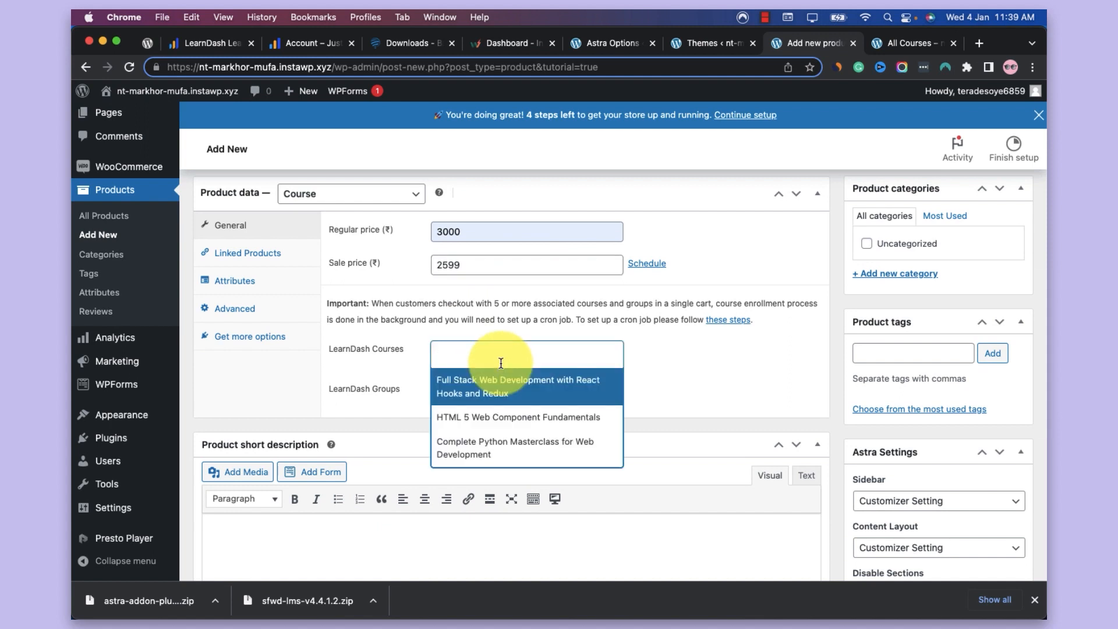
click(513, 447)
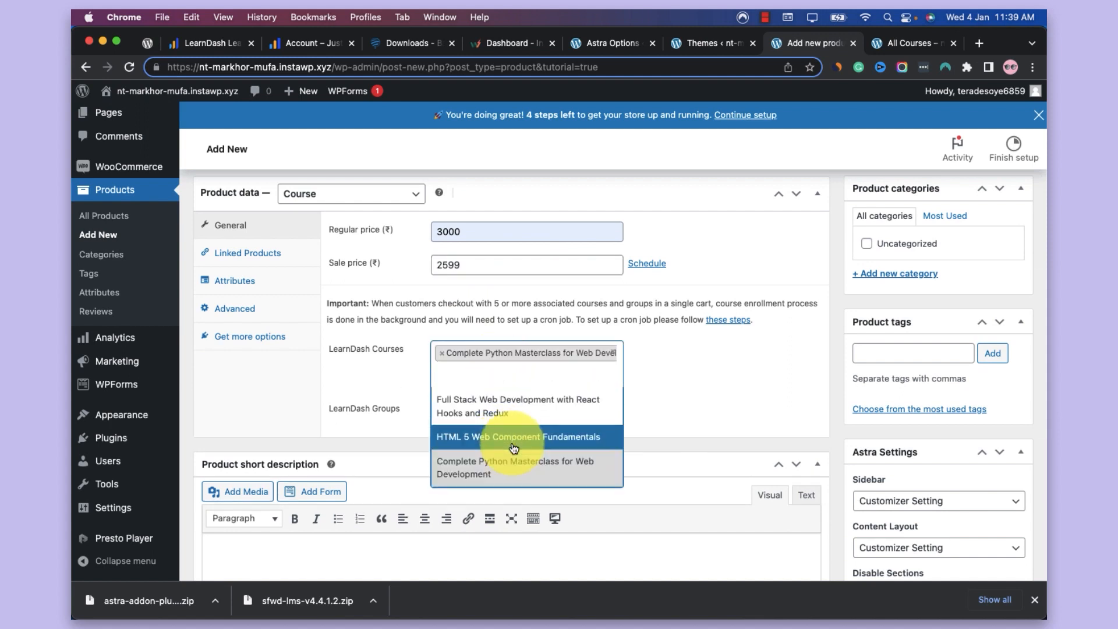
click(653, 378)
Publish the Python Masterclass product
scroll(652, 379, up, 3)
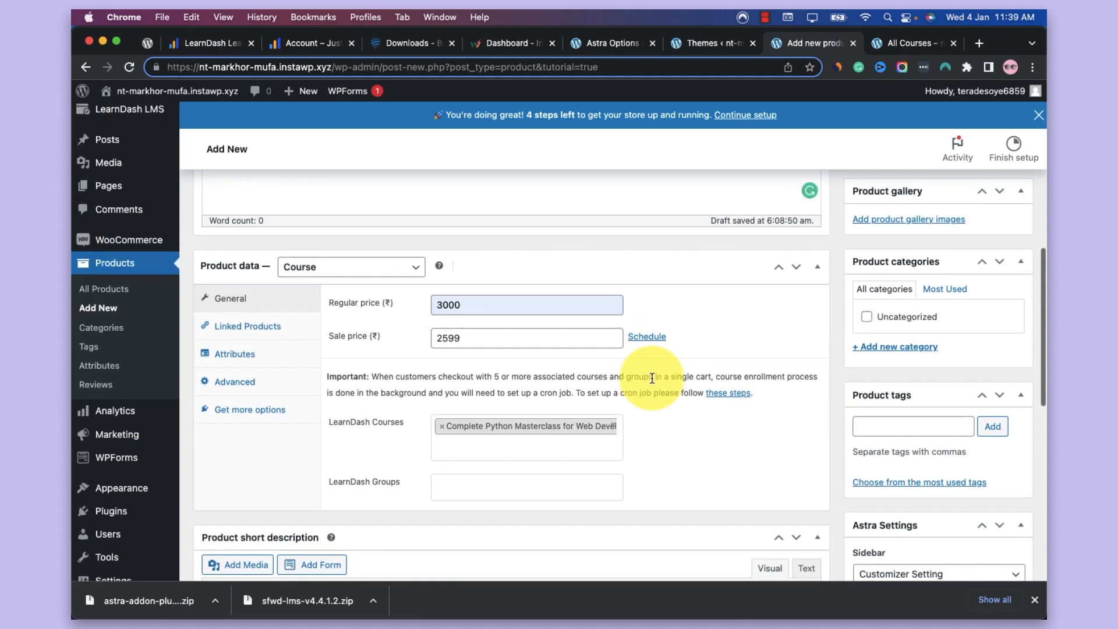
scroll(652, 382, up, 10)
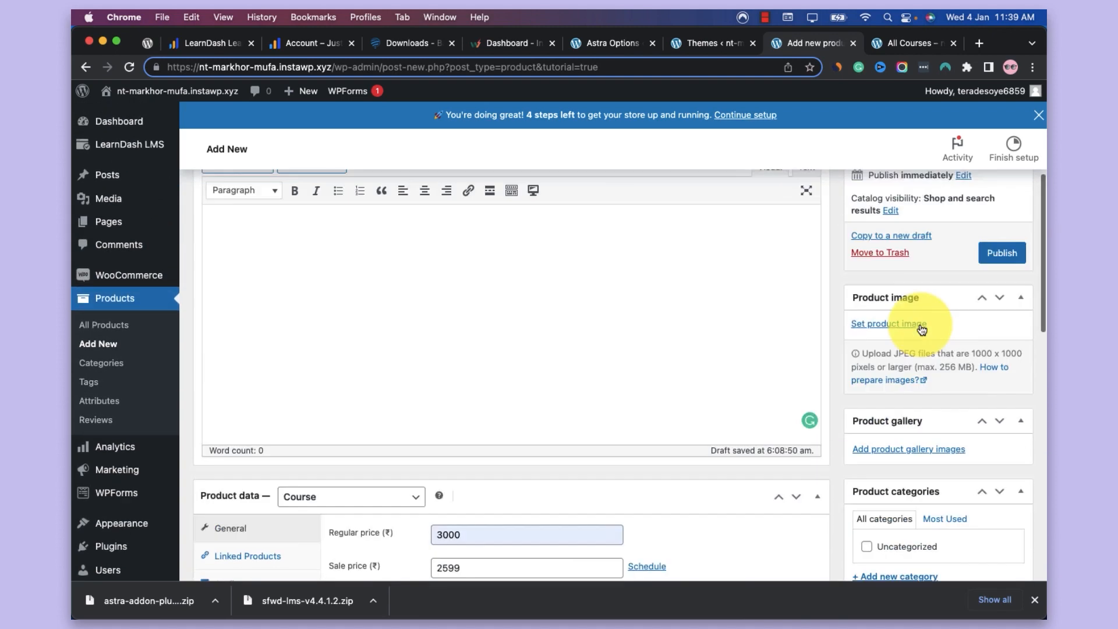
click(1008, 419)
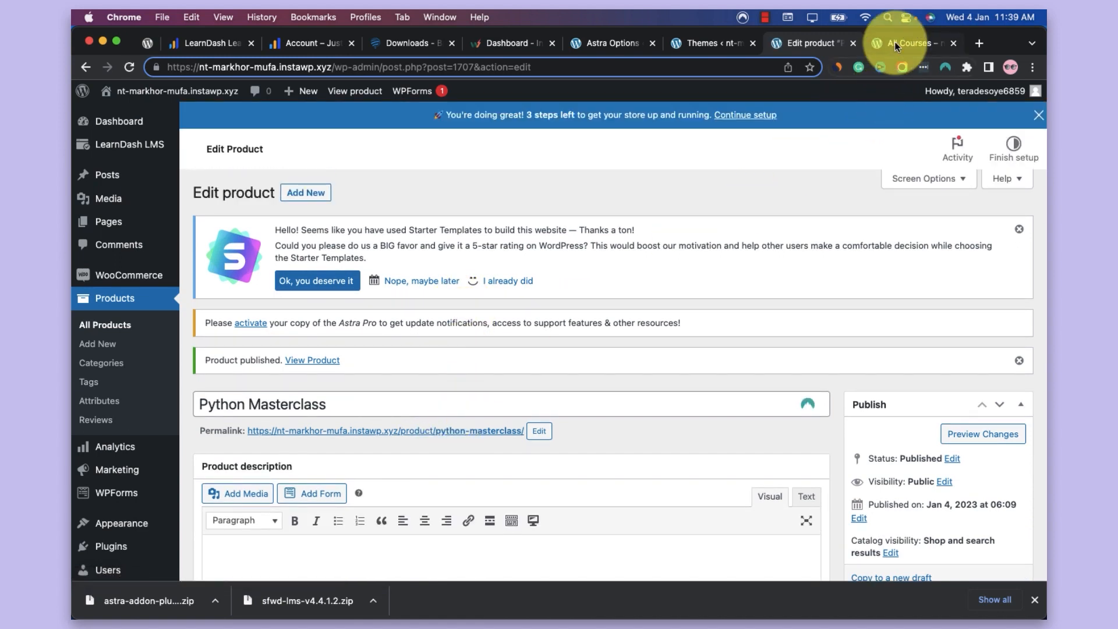
Open the HTML 5 Web Component Fundamentals course from the live All Courses page for editing and show its course builder
click(894, 41)
super+click(519, 295)
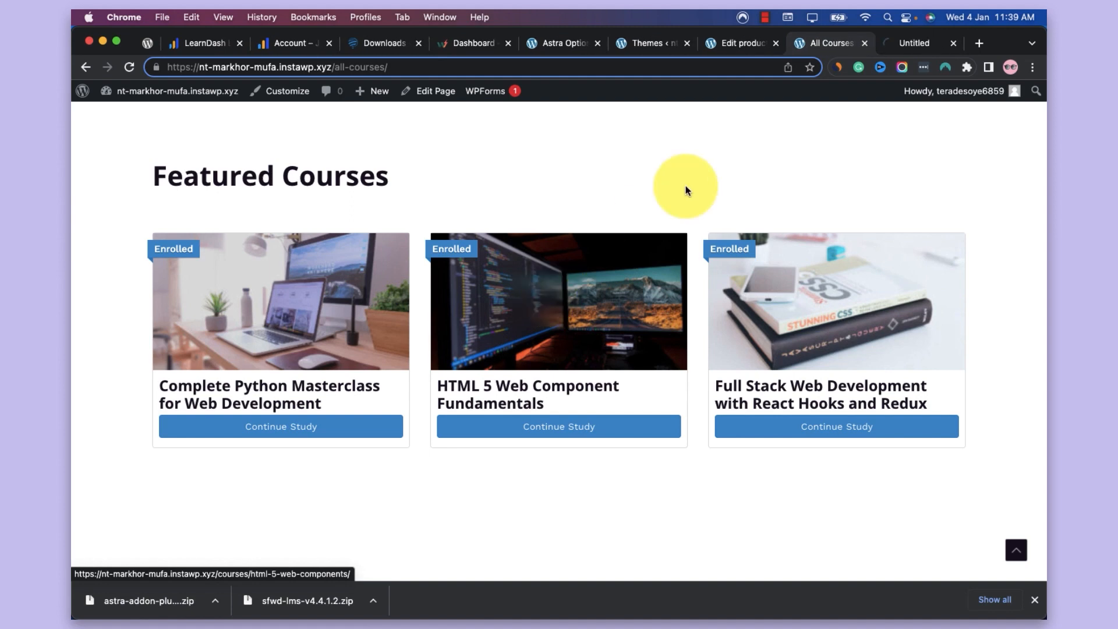
click(900, 40)
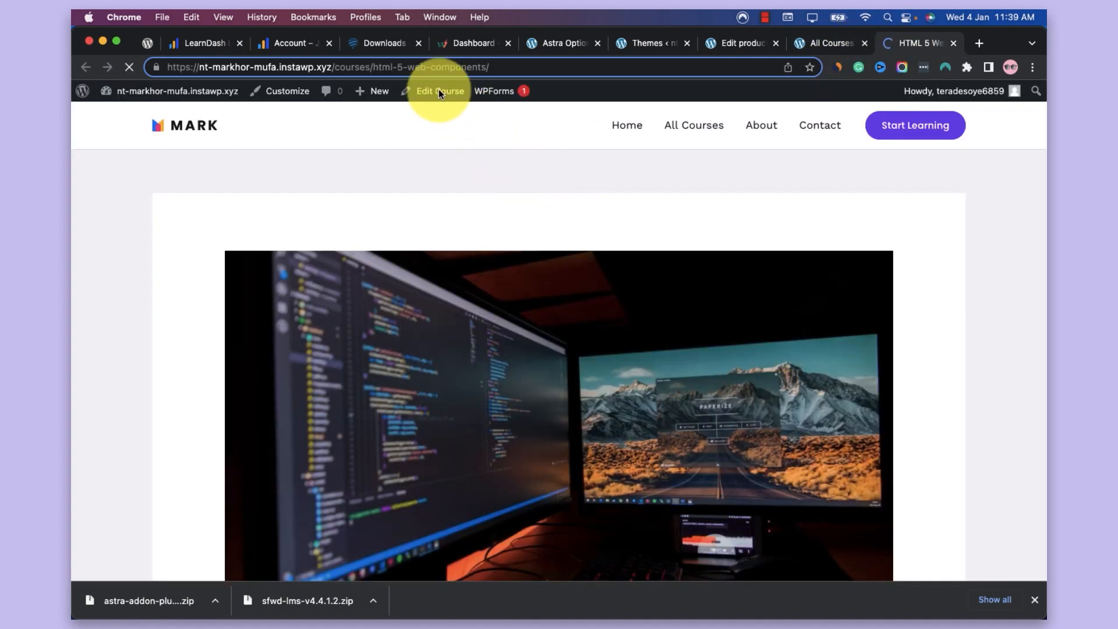
super+click(440, 91)
click(908, 47)
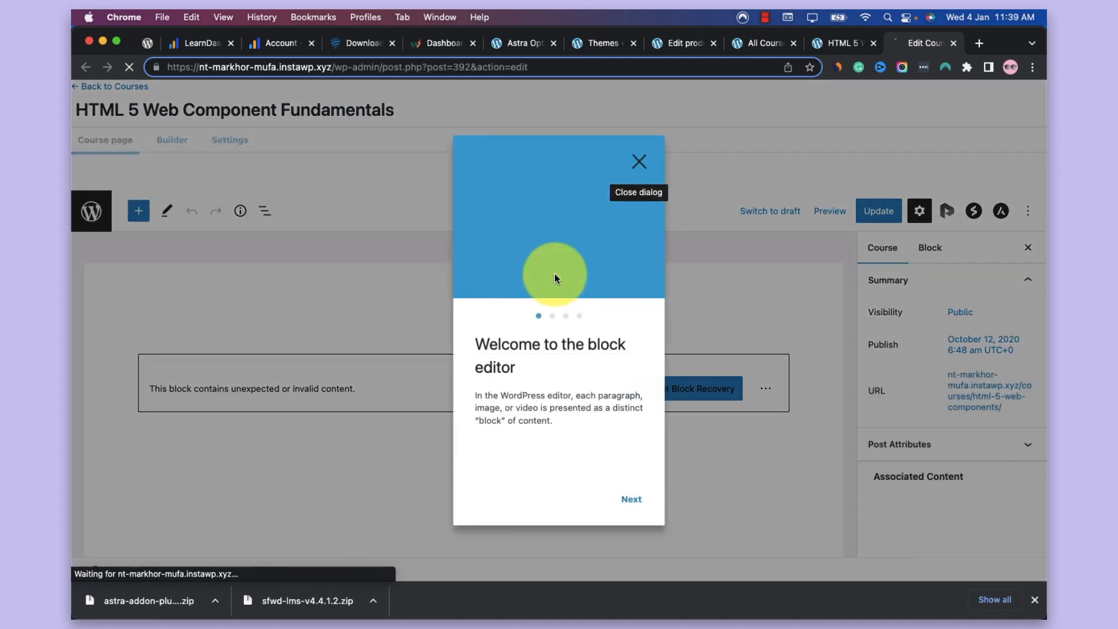
click(644, 154)
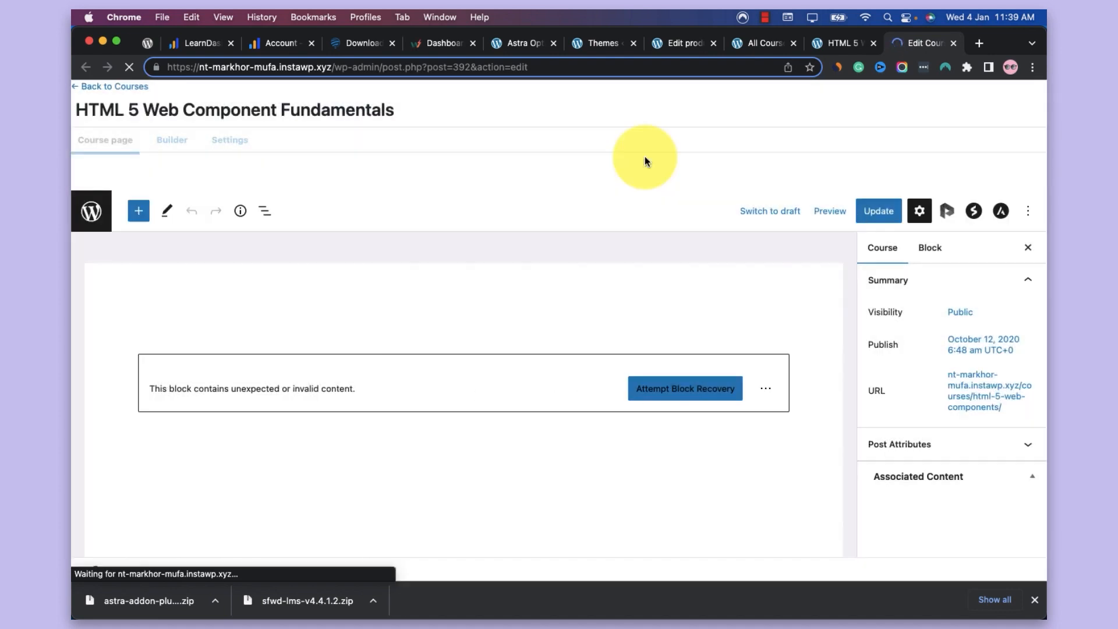
click(172, 141)
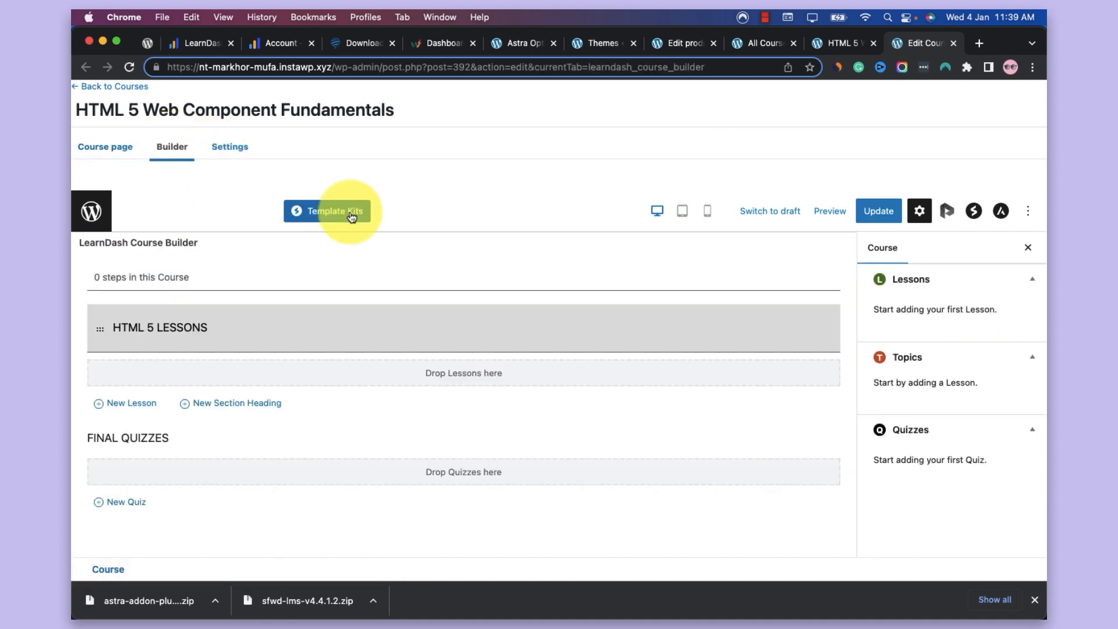
Set the access mode of the HTML 5 Web Component Fundamentals course to Closed in its course settings
click(233, 146)
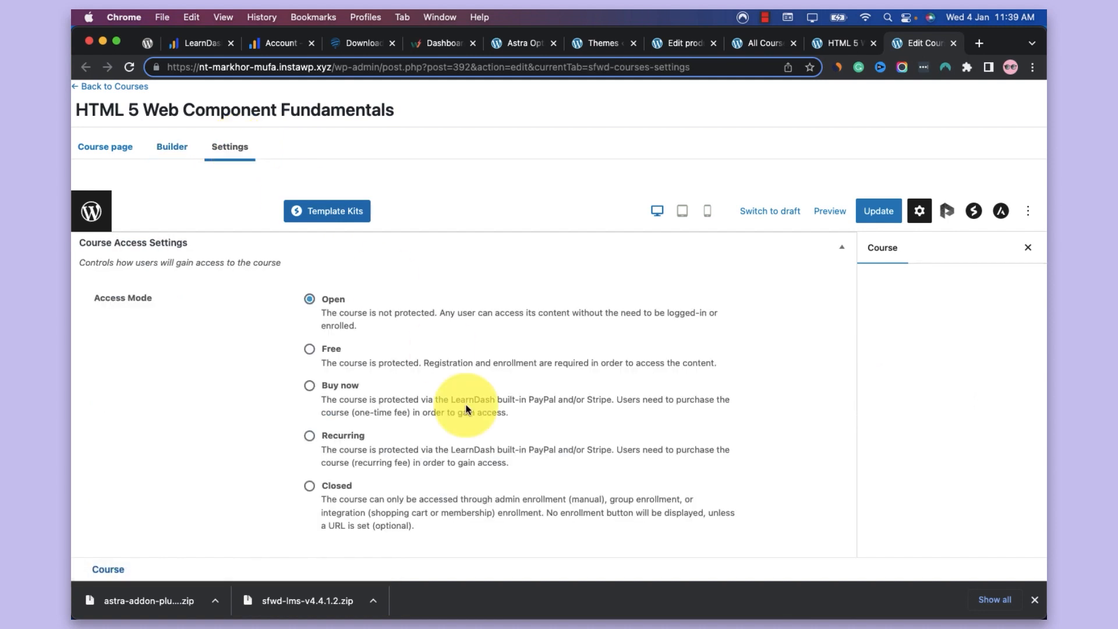
scroll(443, 400, down, 3)
click(344, 401)
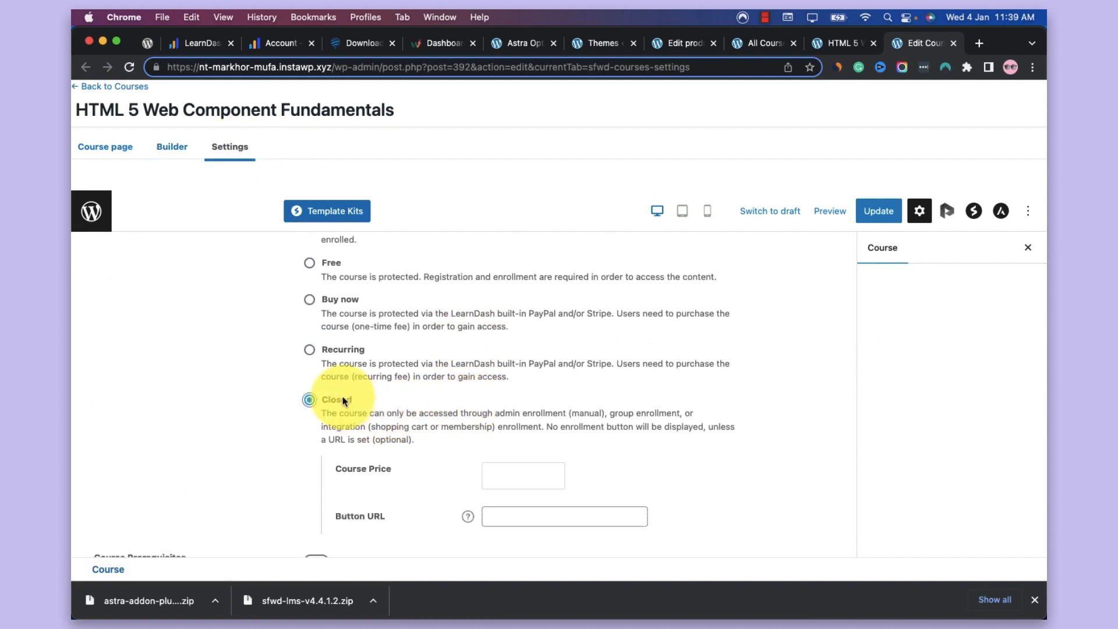
Review the Closed access options, including the help text for the Button URL field
scroll(431, 402, down, 5)
click(511, 351)
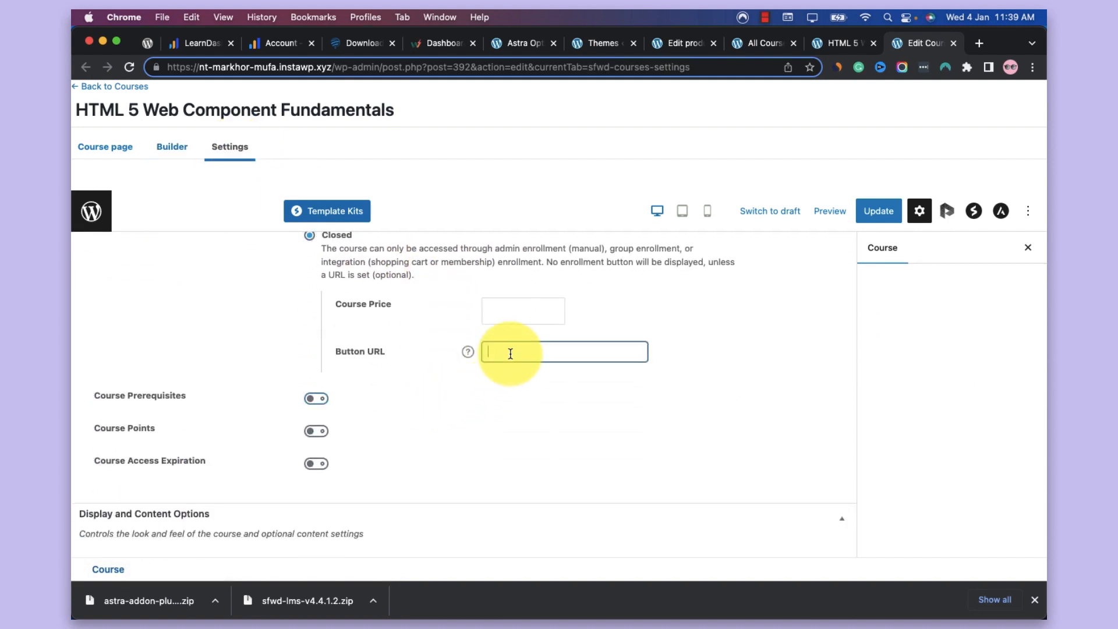
click(467, 355)
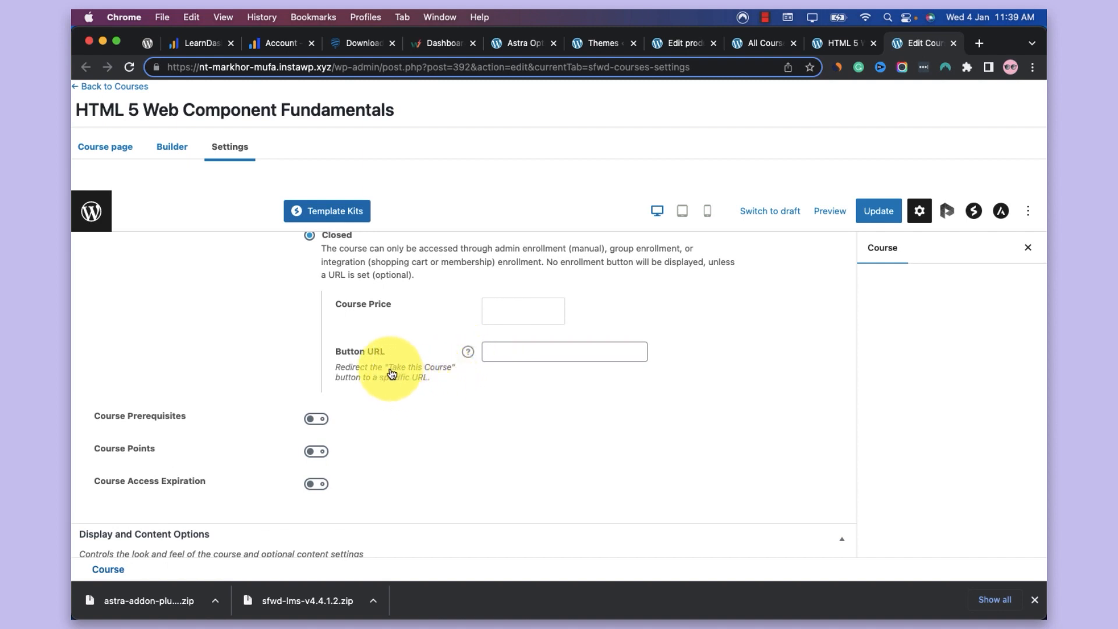
click(466, 354)
click(511, 364)
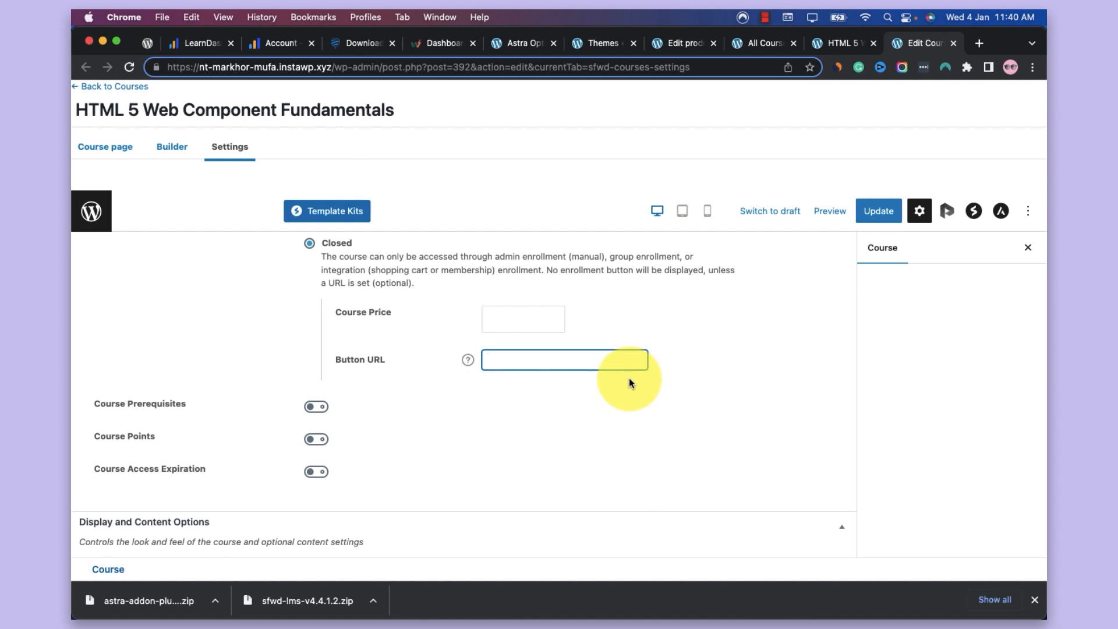
scroll(629, 381, up, 2)
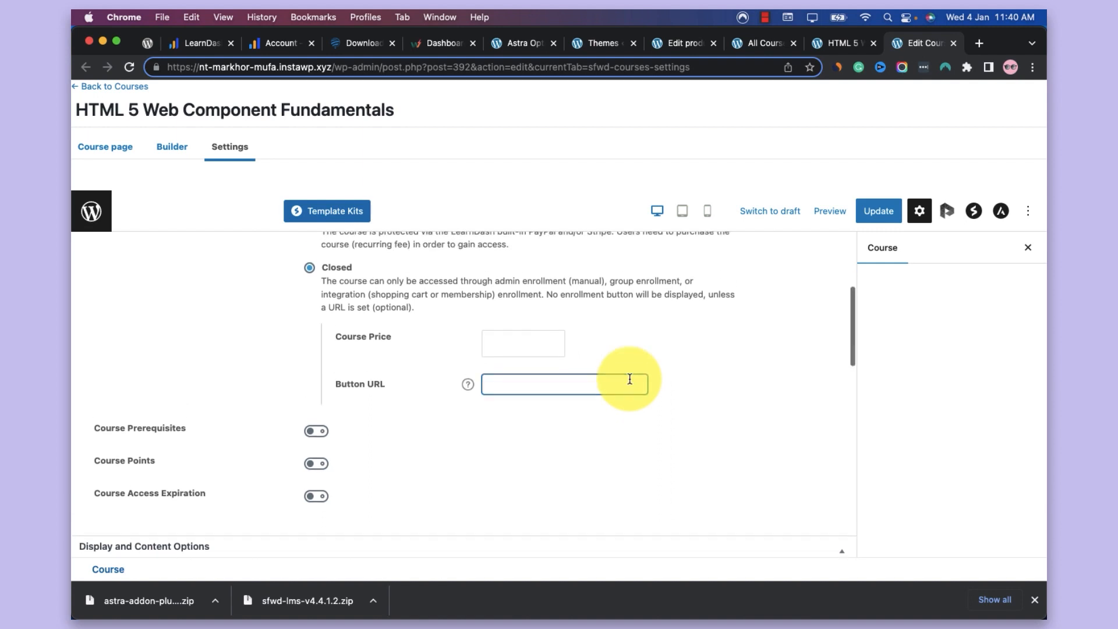
scroll(629, 378, up, 5)
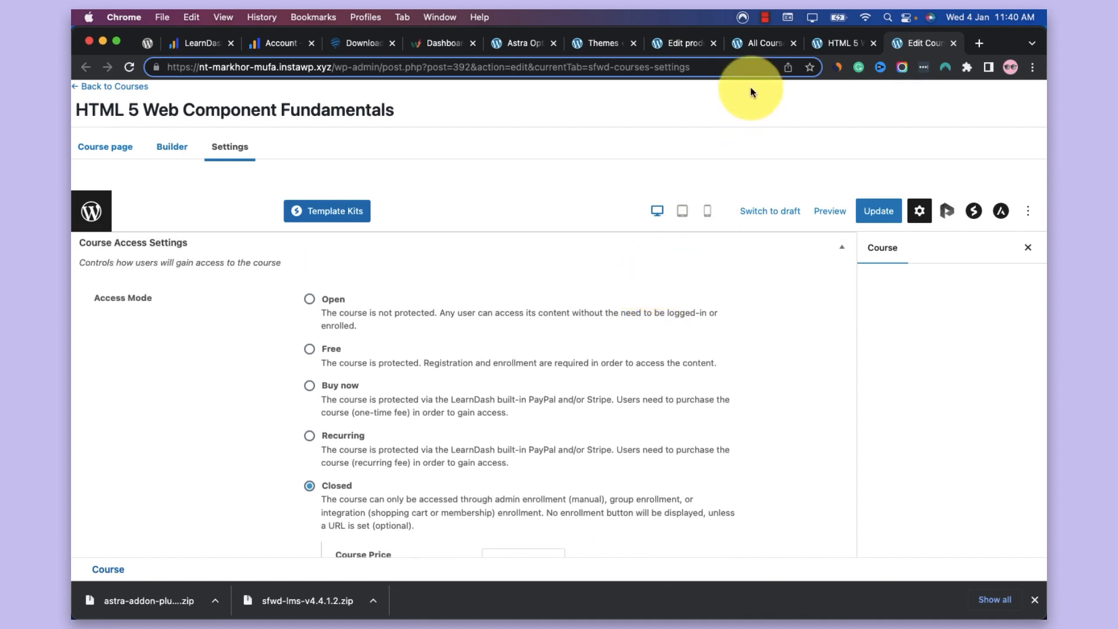
Return to the site's WordPress admin dashboard and open the LearnDash LMS setup page
click(594, 46)
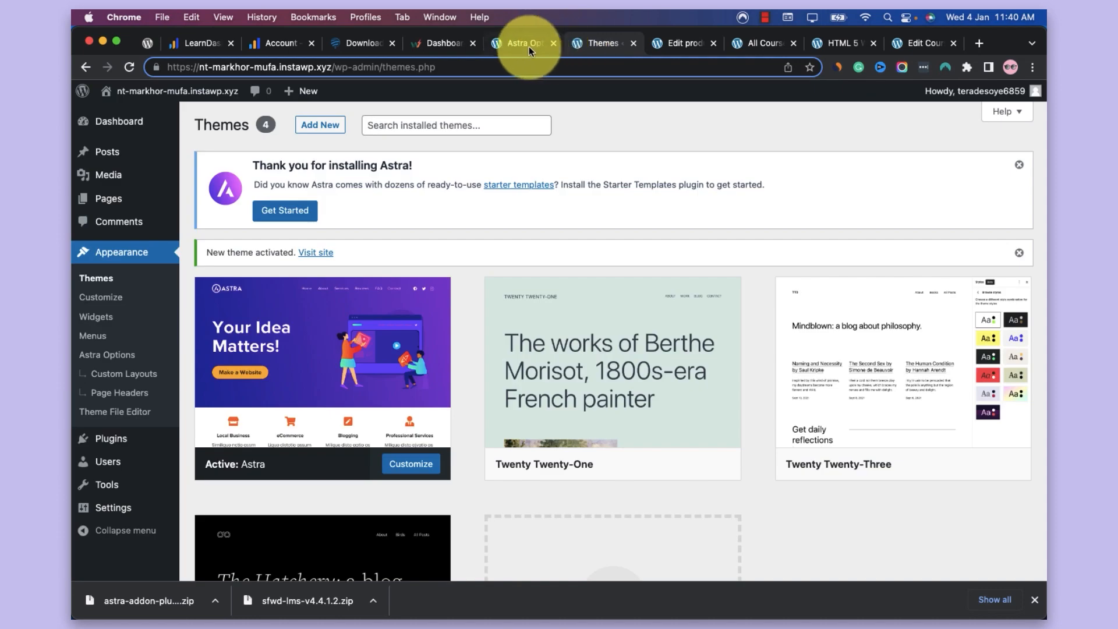
click(523, 46)
click(675, 41)
click(595, 43)
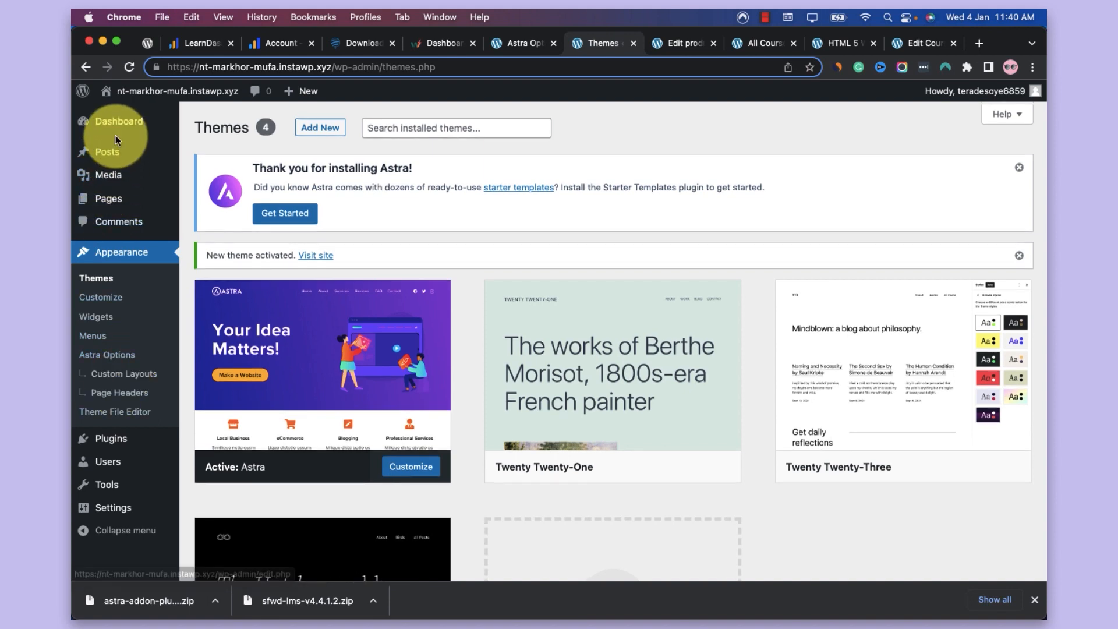
click(122, 135)
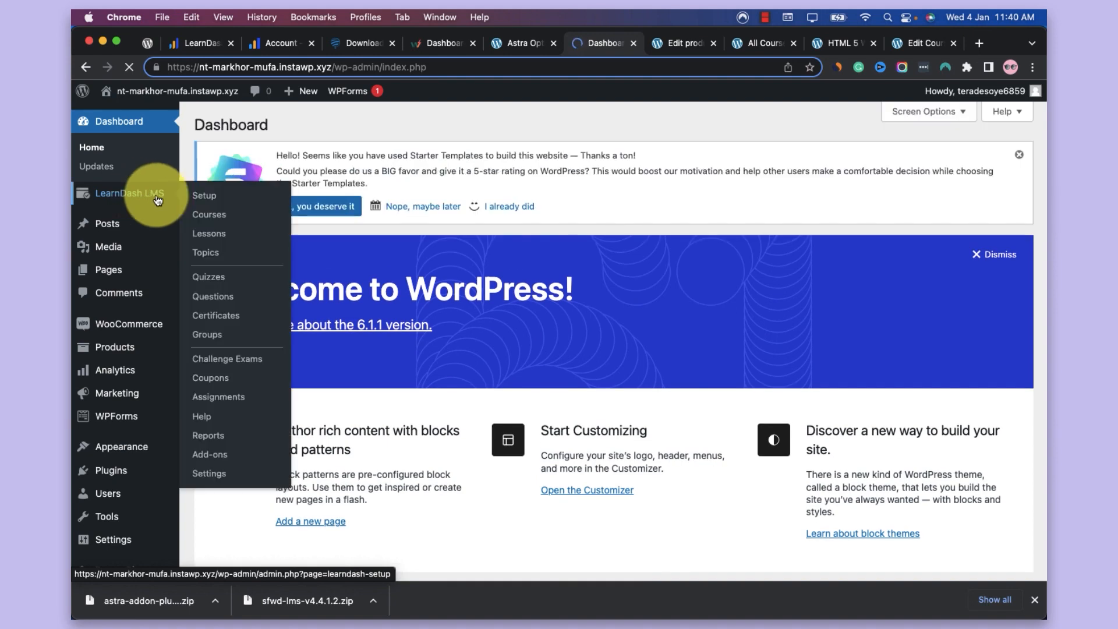
click(157, 201)
Look through the site design, payment and course management sections of the LearnDash setup page
scroll(505, 329, down, 10)
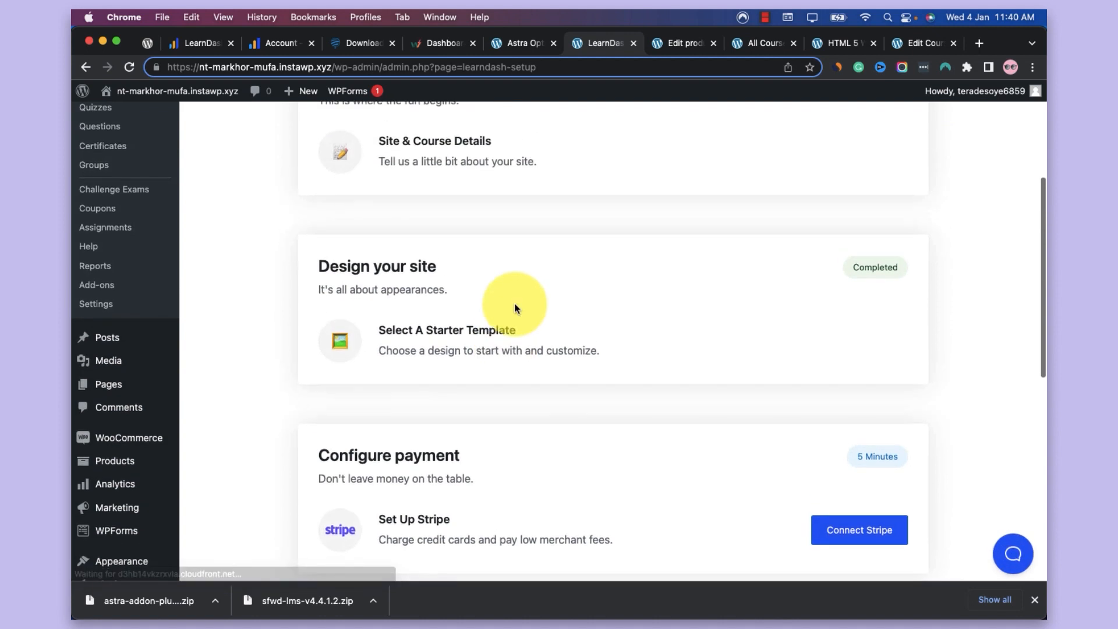
scroll(514, 303, down, 3)
scroll(515, 303, down, 6)
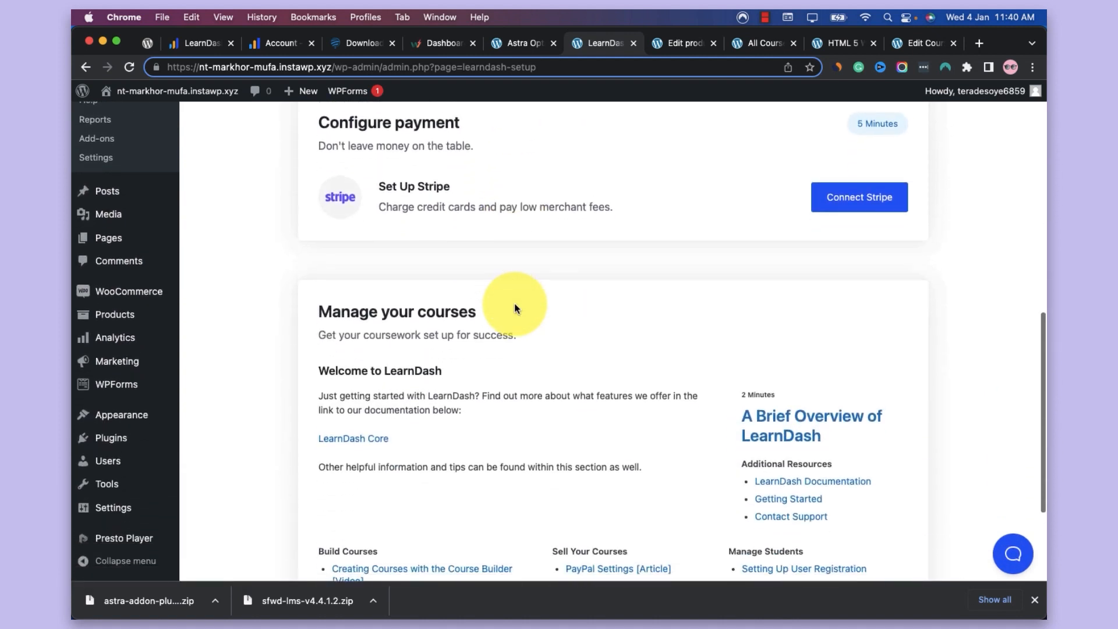
scroll(515, 304, down, 1)
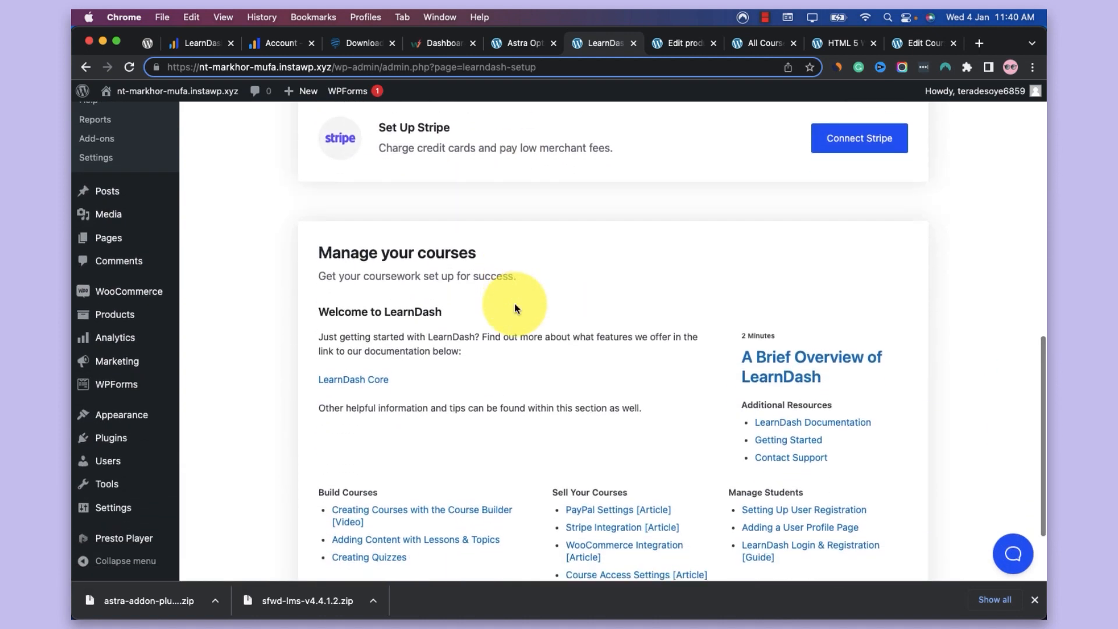
scroll(515, 295, up, 1)
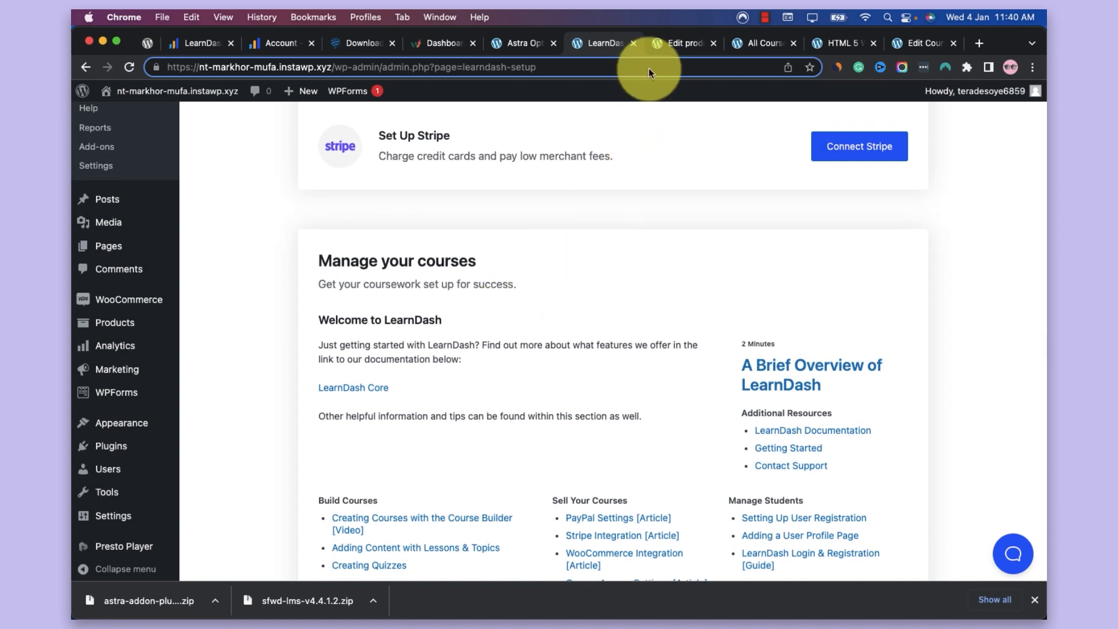
scroll(451, 191, up, 8)
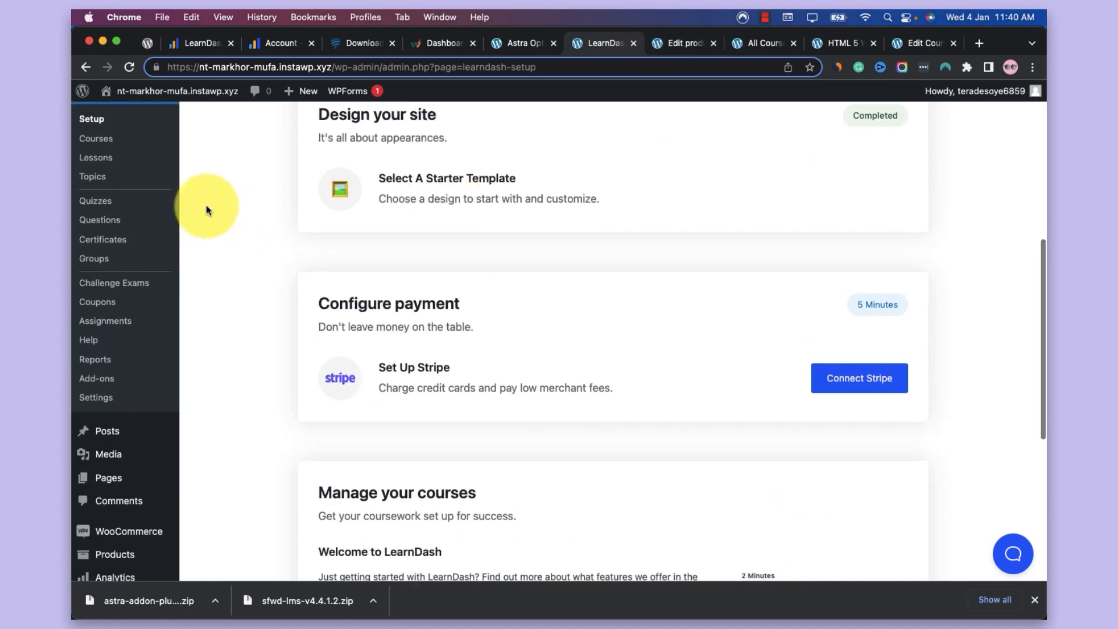
scroll(201, 199, up, 3)
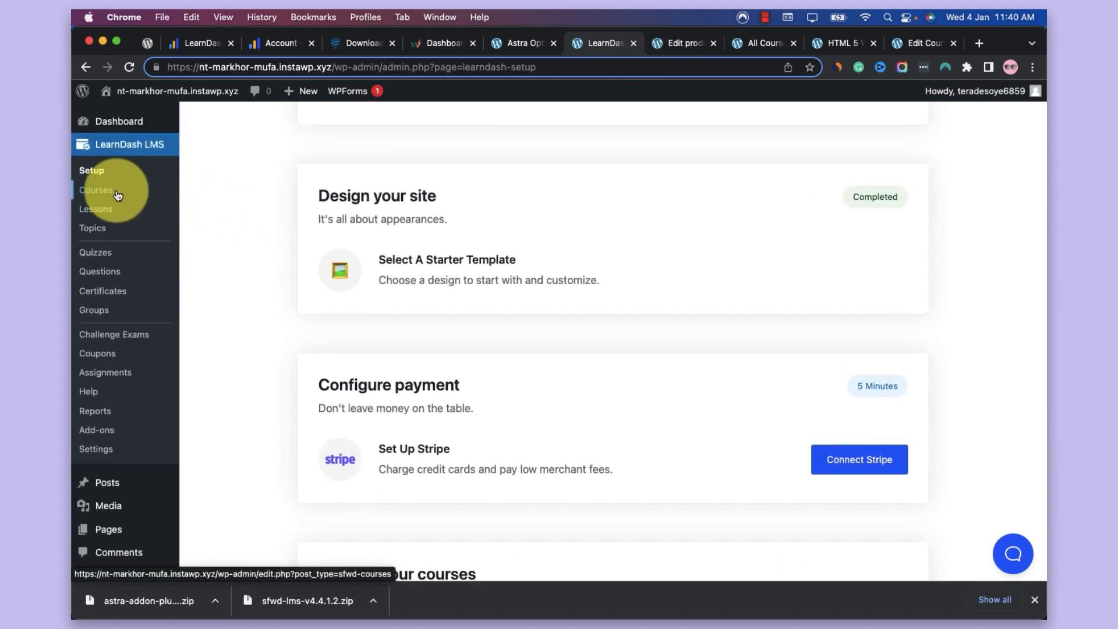
Open the LearnDash Courses list in a new browser tab and show the listed courses
super+click(117, 195)
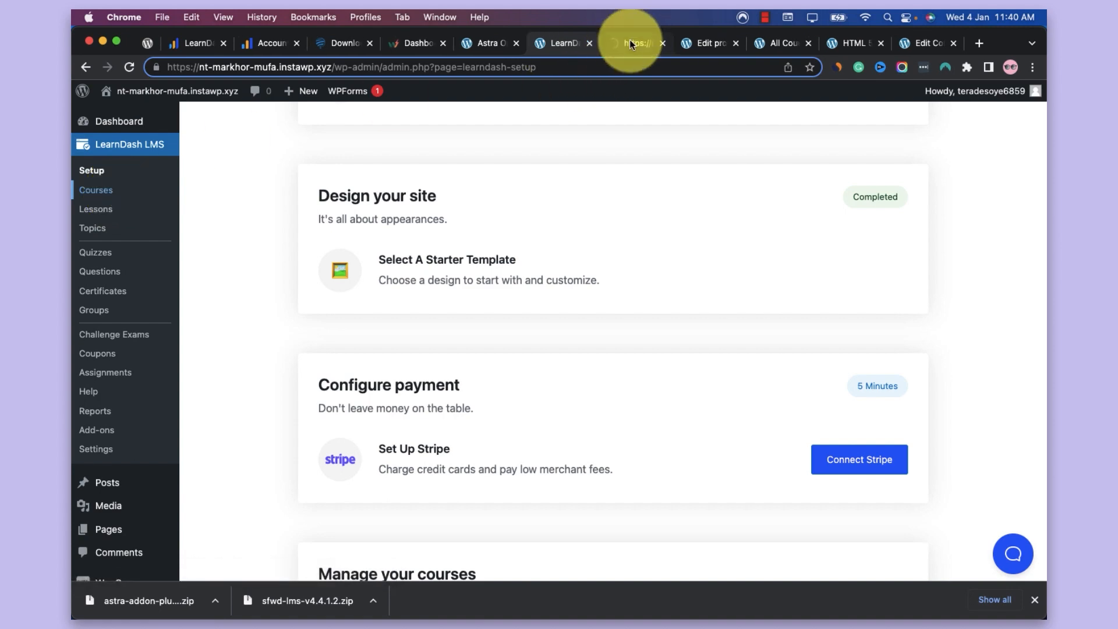
click(631, 40)
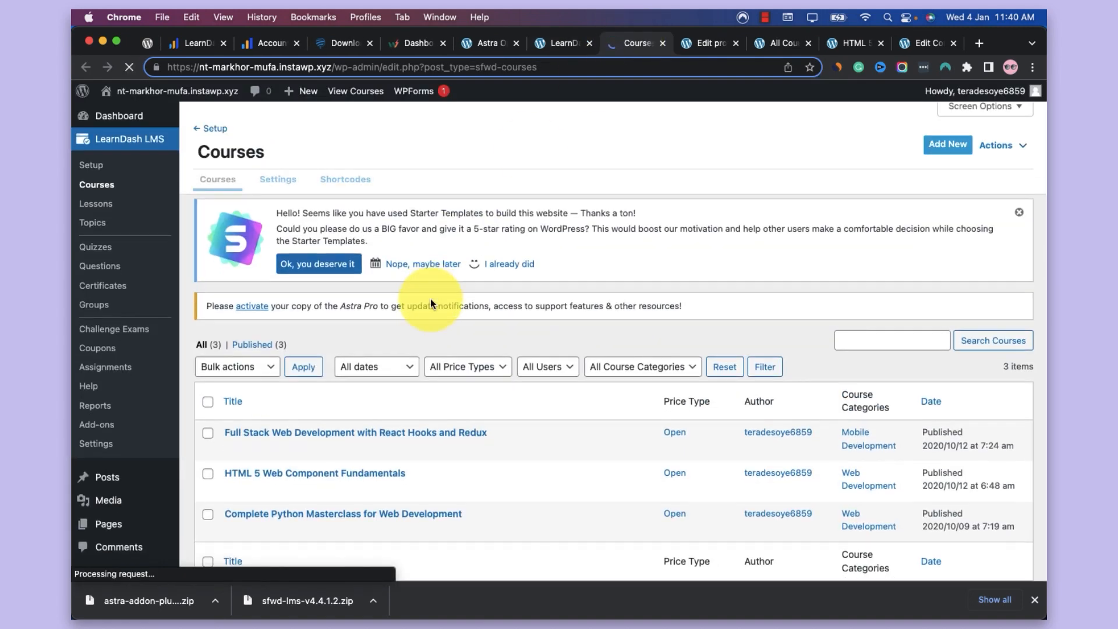
scroll(361, 343, down, 2)
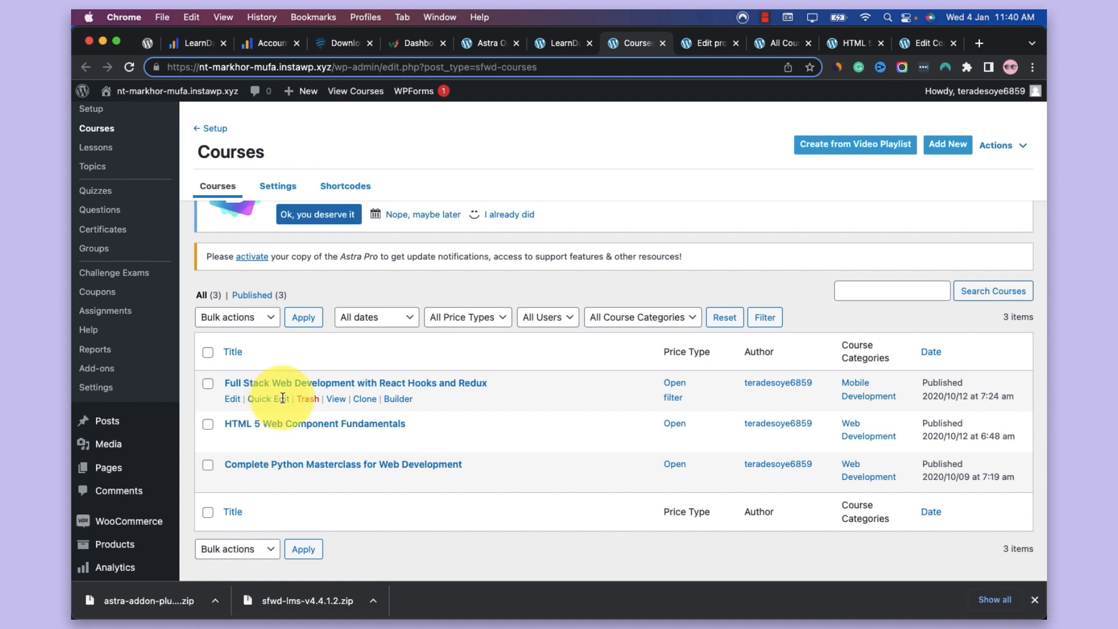
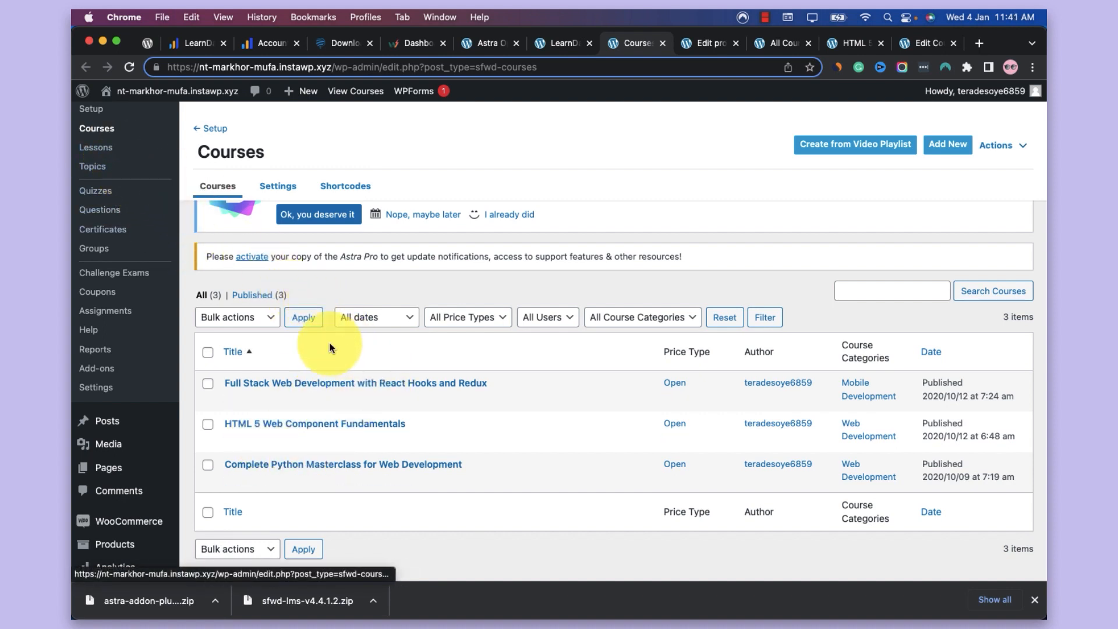
Open the LearnDash Lessons list in a new browser tab, check it, and return to the Courses list
super+click(96, 147)
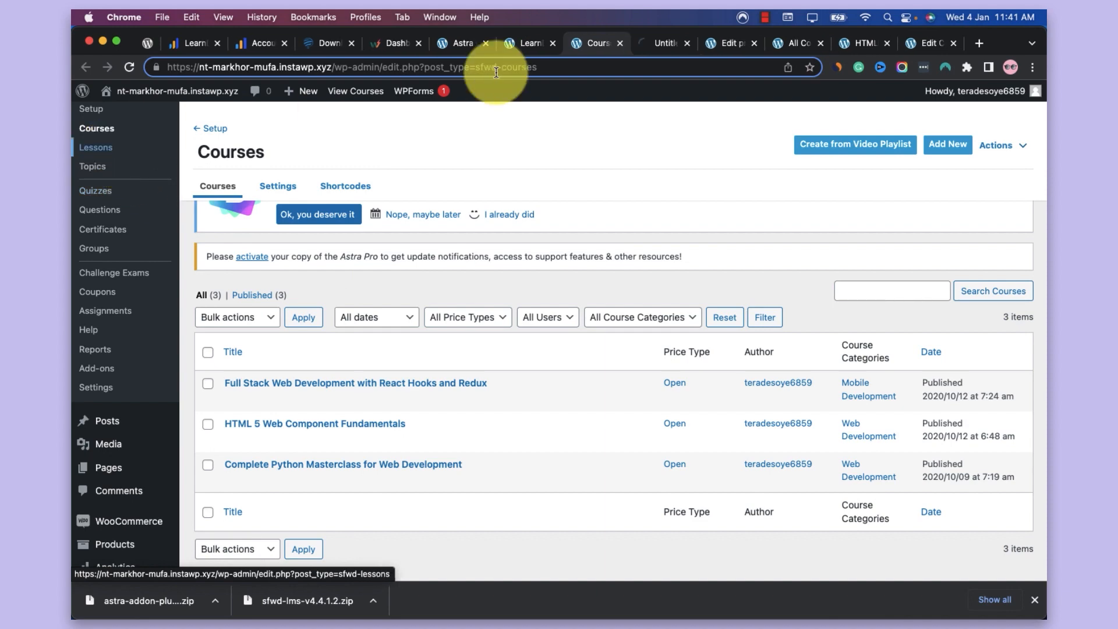
click(672, 42)
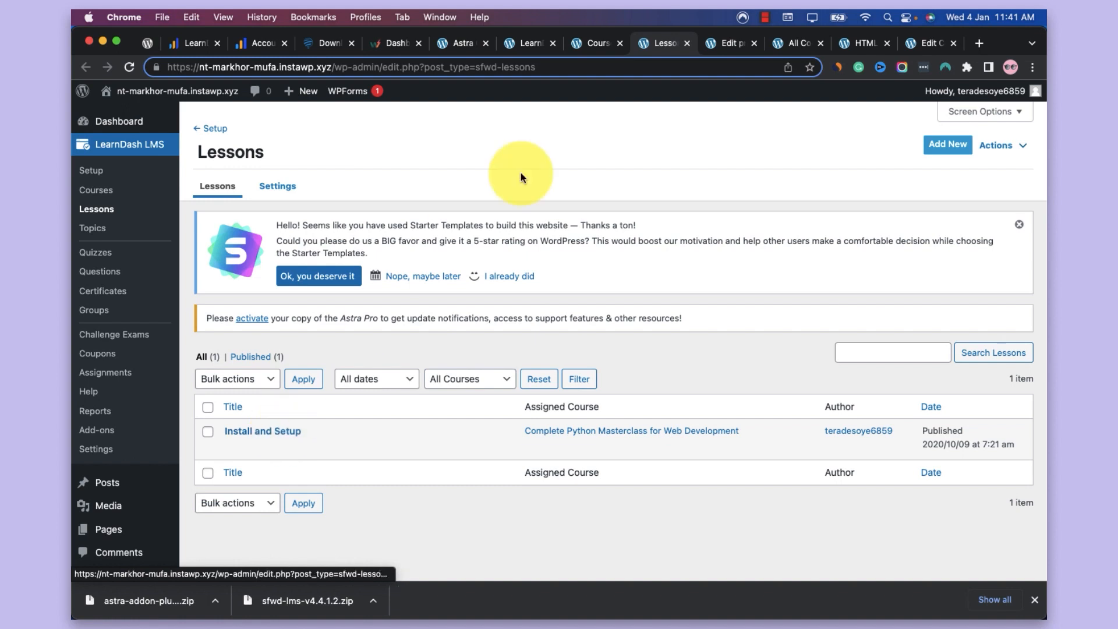
click(581, 42)
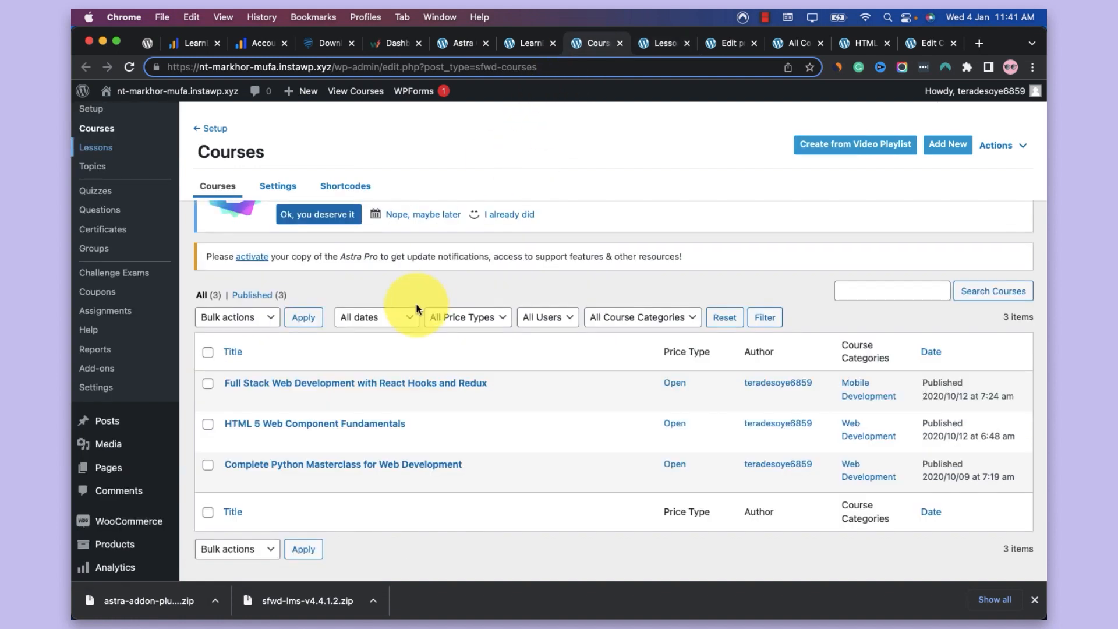
Open the Full Stack Web Development with React Hooks and Redux course for editing and recover its invalid content blocks around the Course Description
click(376, 383)
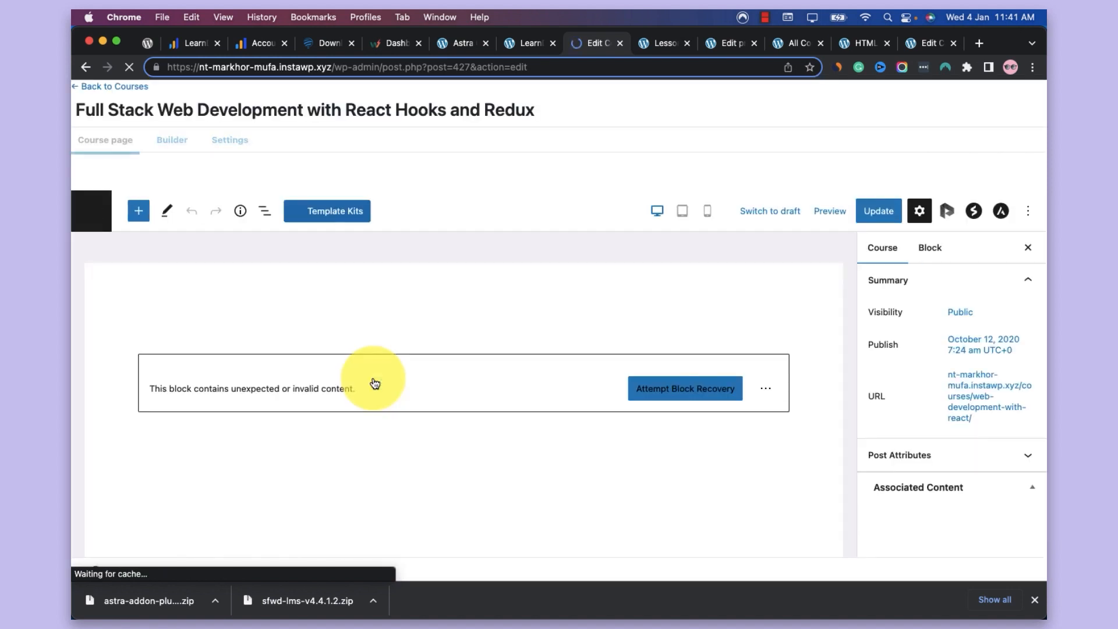
click(644, 386)
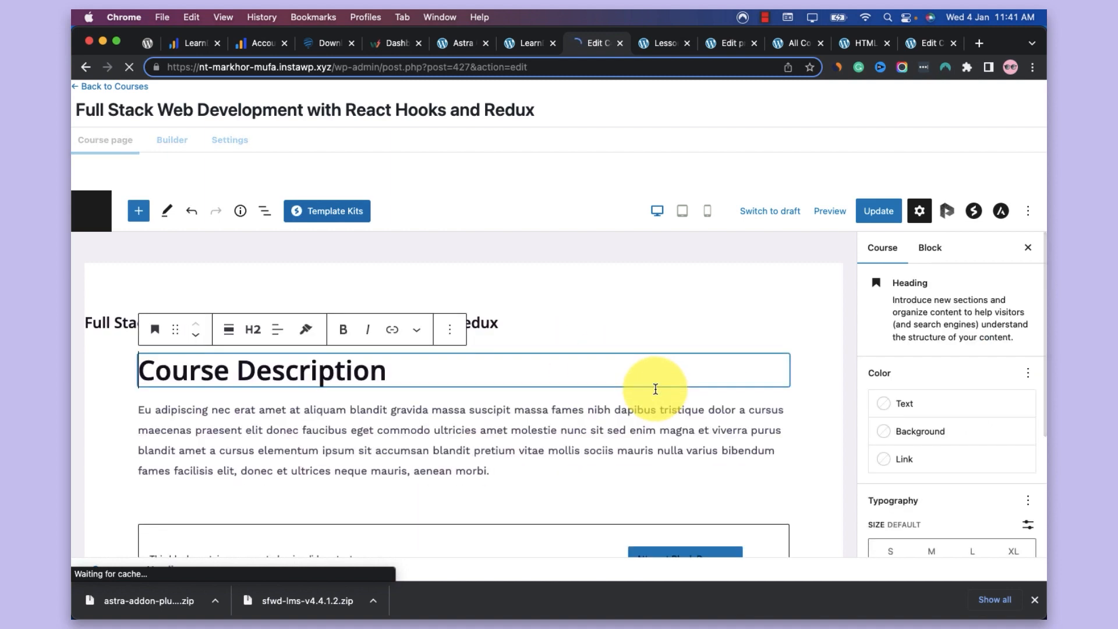
scroll(490, 418, down, 4)
click(491, 418)
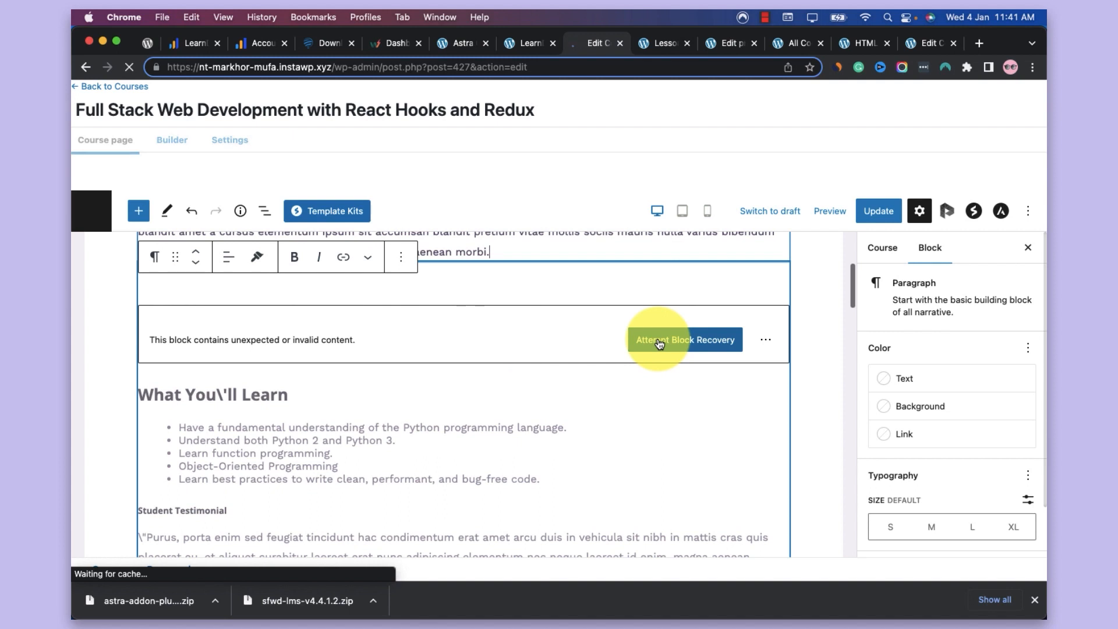
click(659, 344)
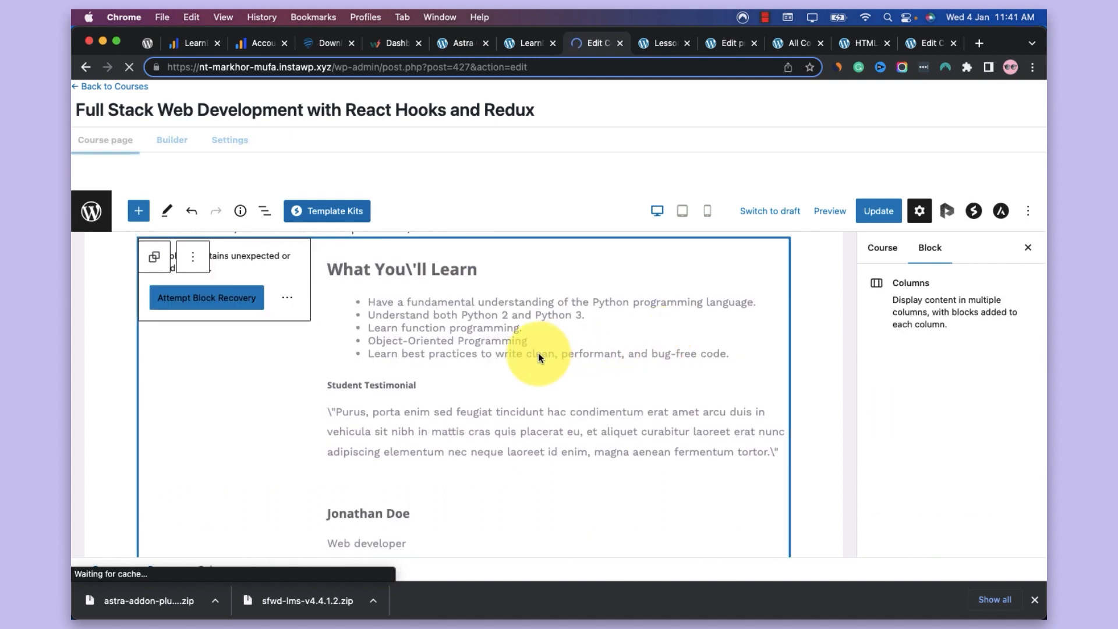
scroll(539, 353, up, 2)
click(534, 336)
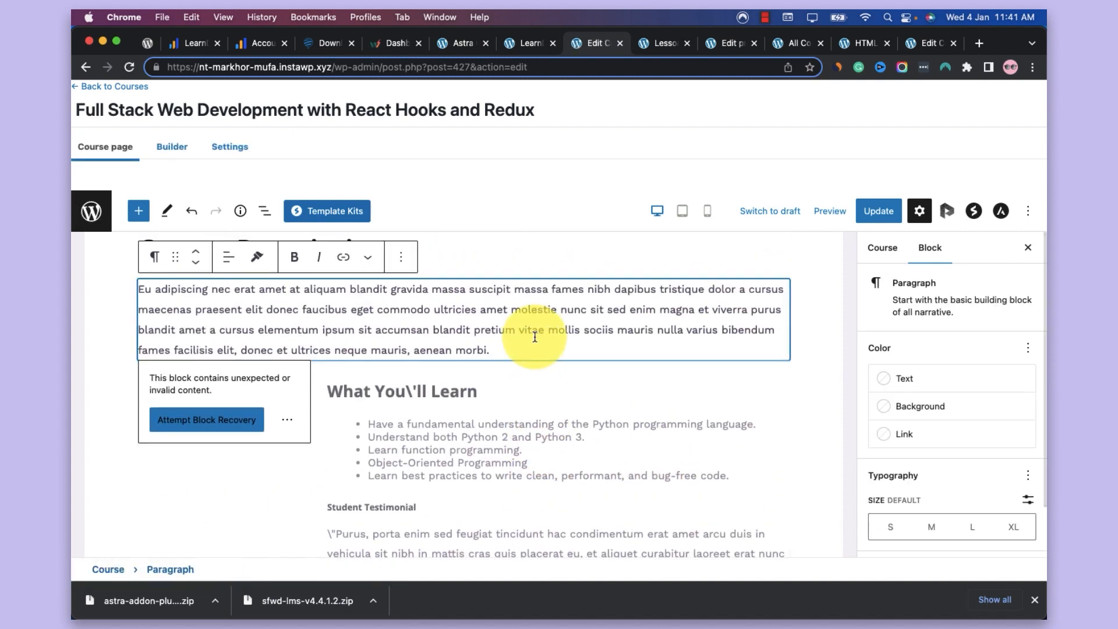
scroll(535, 337, down, 5)
scroll(535, 336, up, 6)
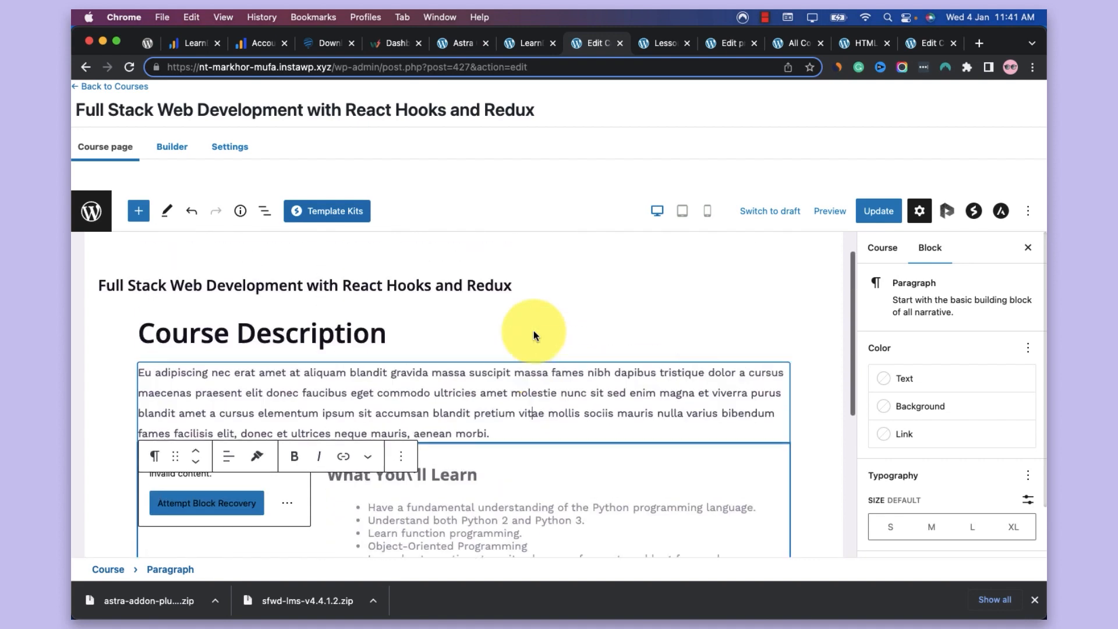
scroll(534, 336, up, 2)
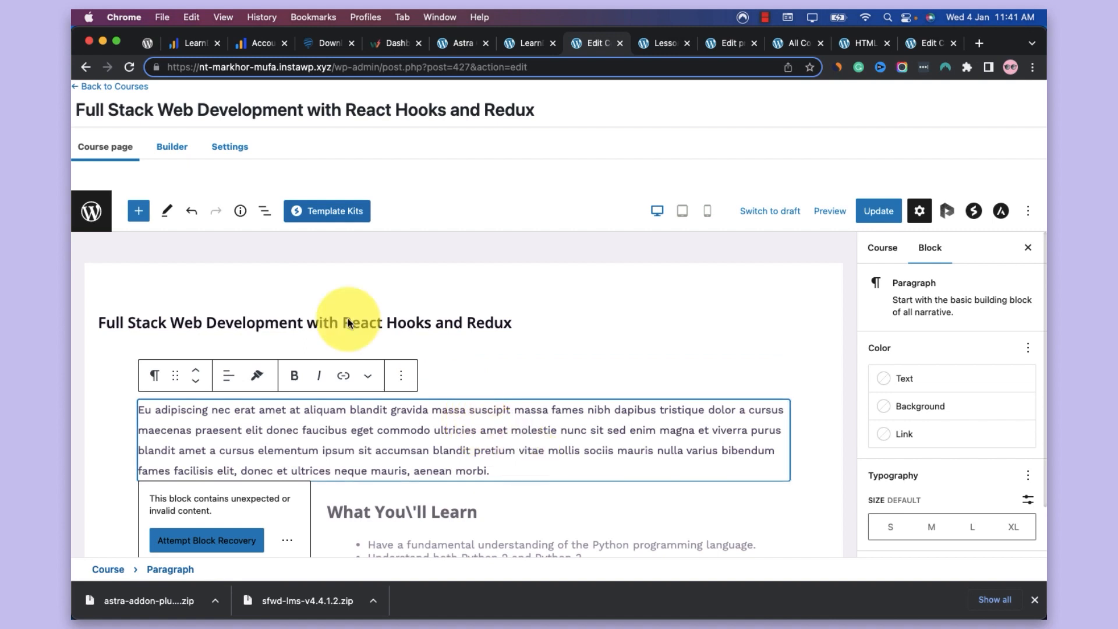
Open the course's builder and add a lesson titled "What is React" under REACT LESSONS
click(173, 146)
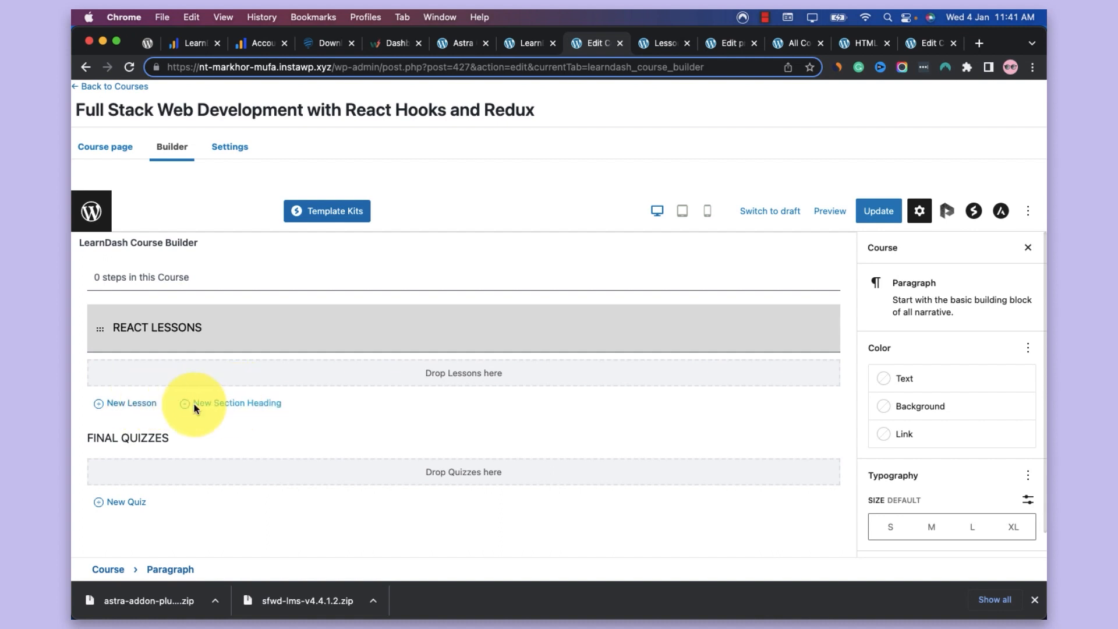
click(131, 403)
text(What is React)
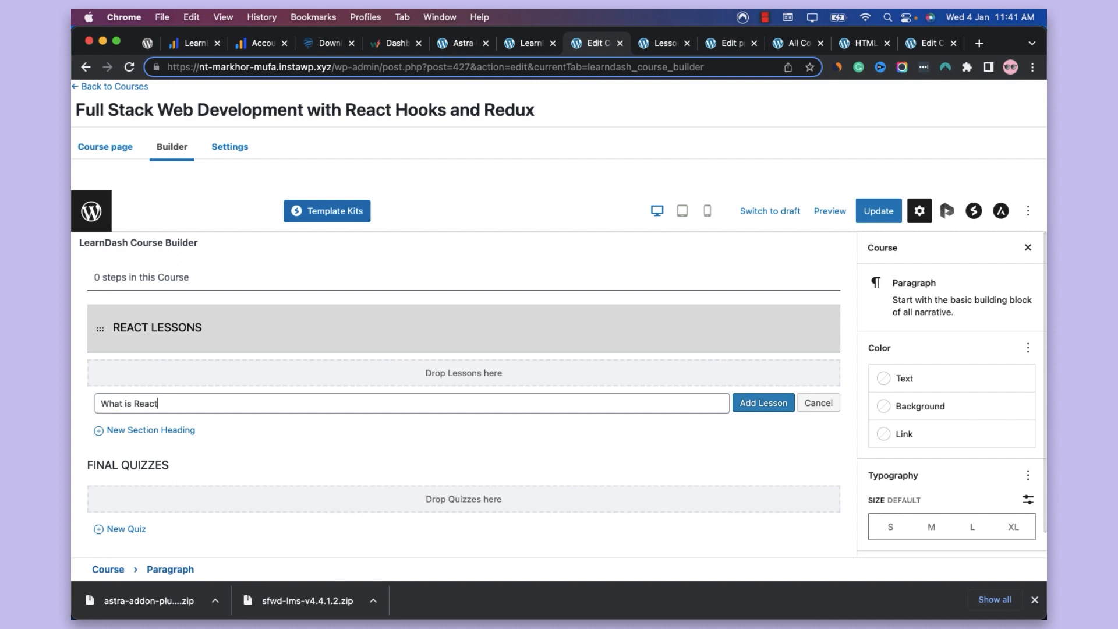
click(752, 403)
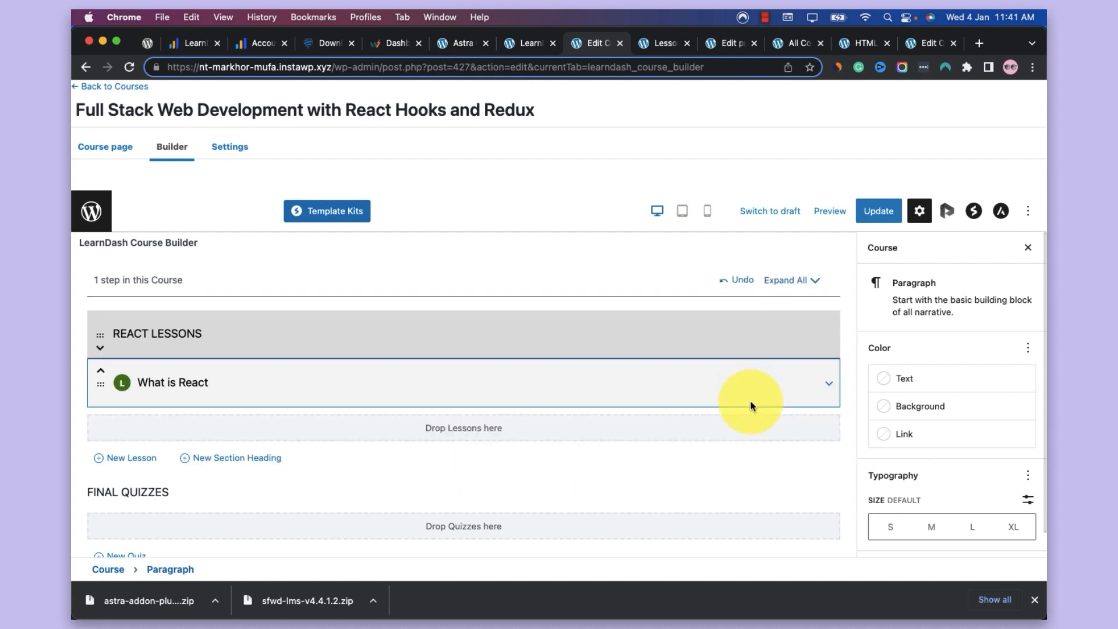
Add a second lesson titled "Basics of React JS" under REACT LESSONS and update the course
click(144, 458)
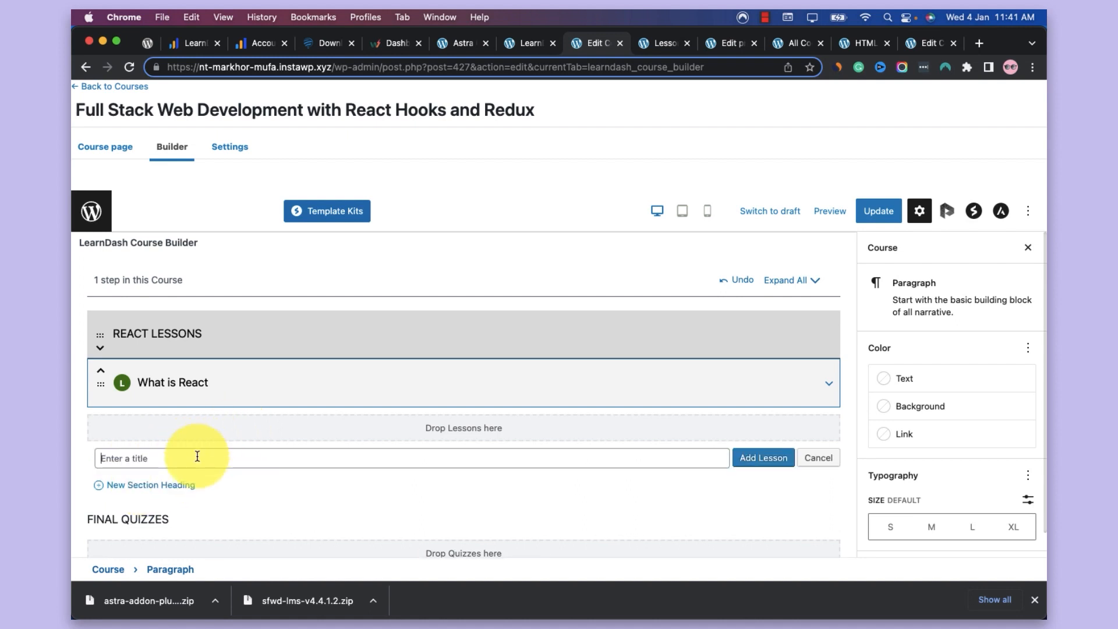
text(Basics of React JS)
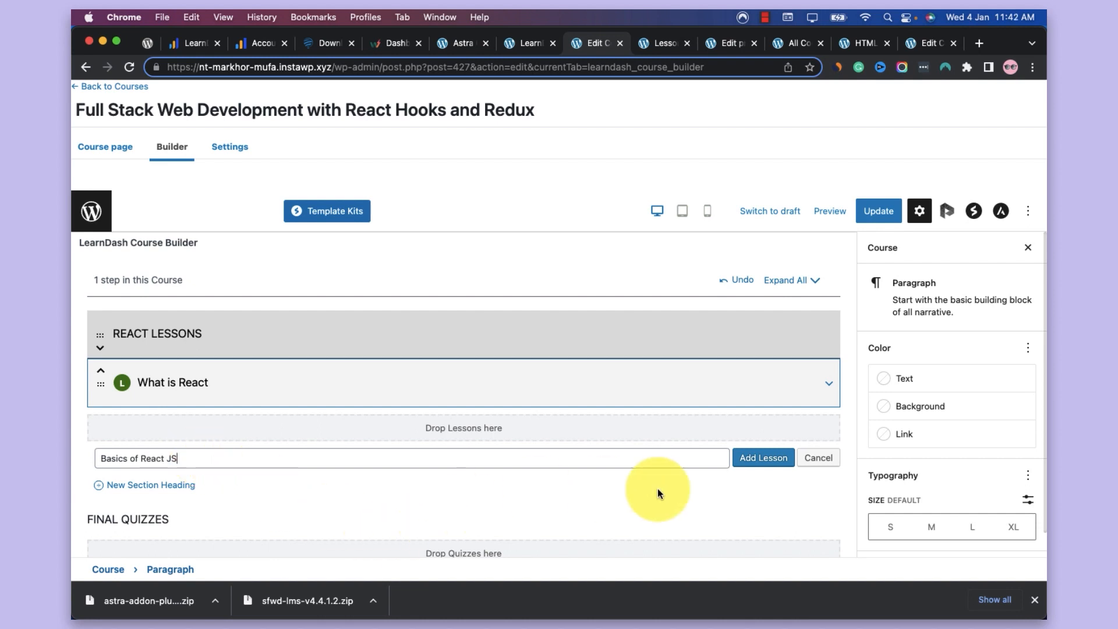
click(751, 458)
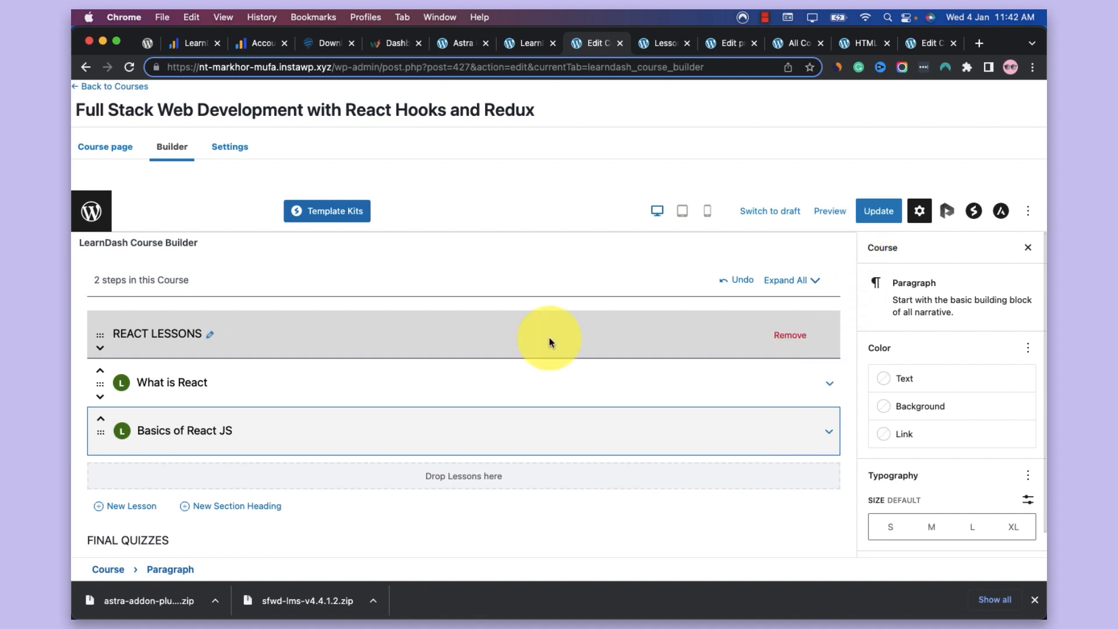
click(871, 210)
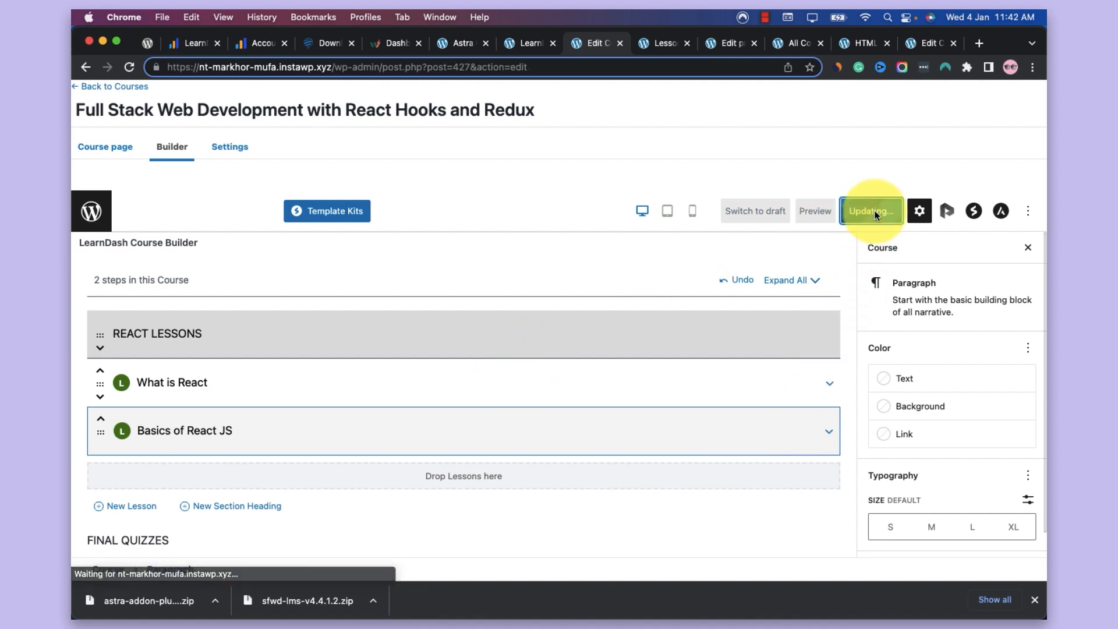
Reload the LearnDash Lessons list, check the lessons' assigned courses, and open the What is React lesson for editing
click(665, 44)
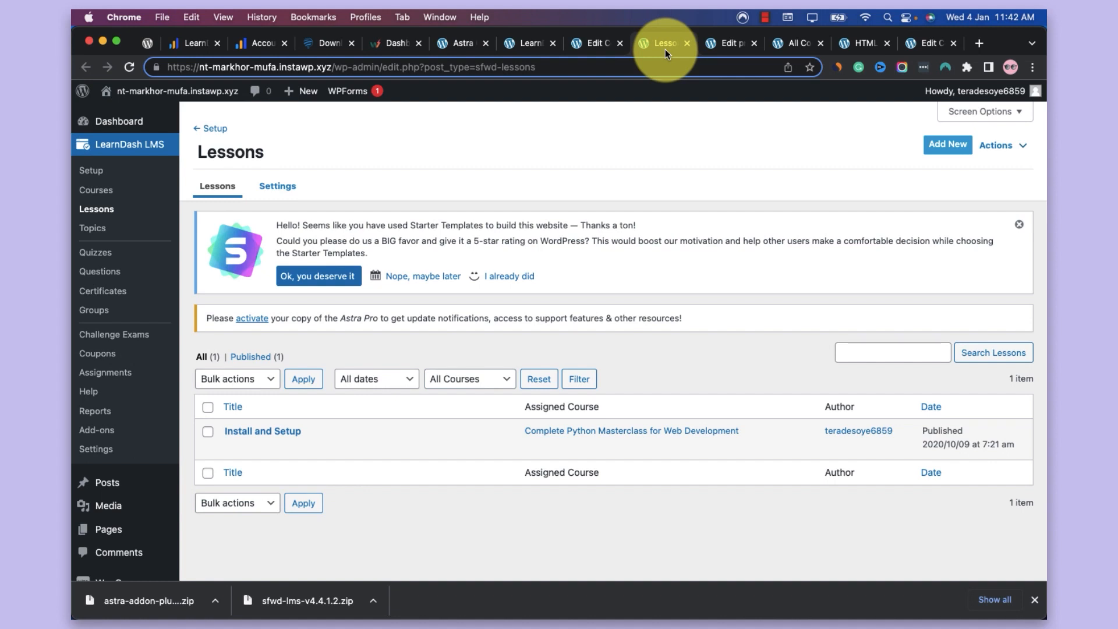
key(super+r)
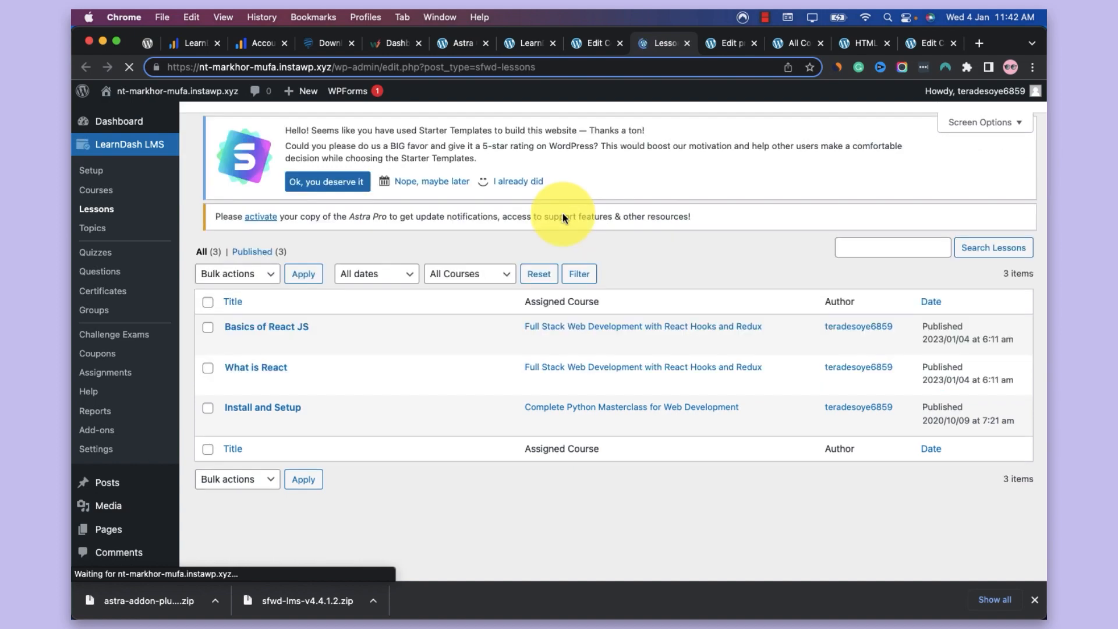
scroll(530, 396, down, 2)
scroll(529, 401, down, 2)
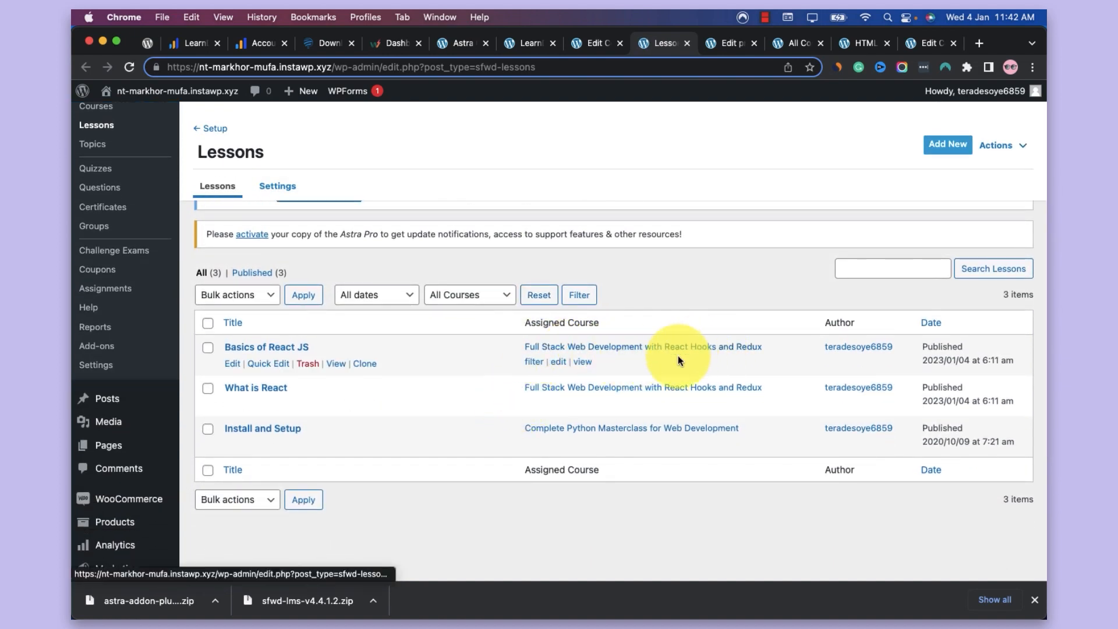
click(270, 390)
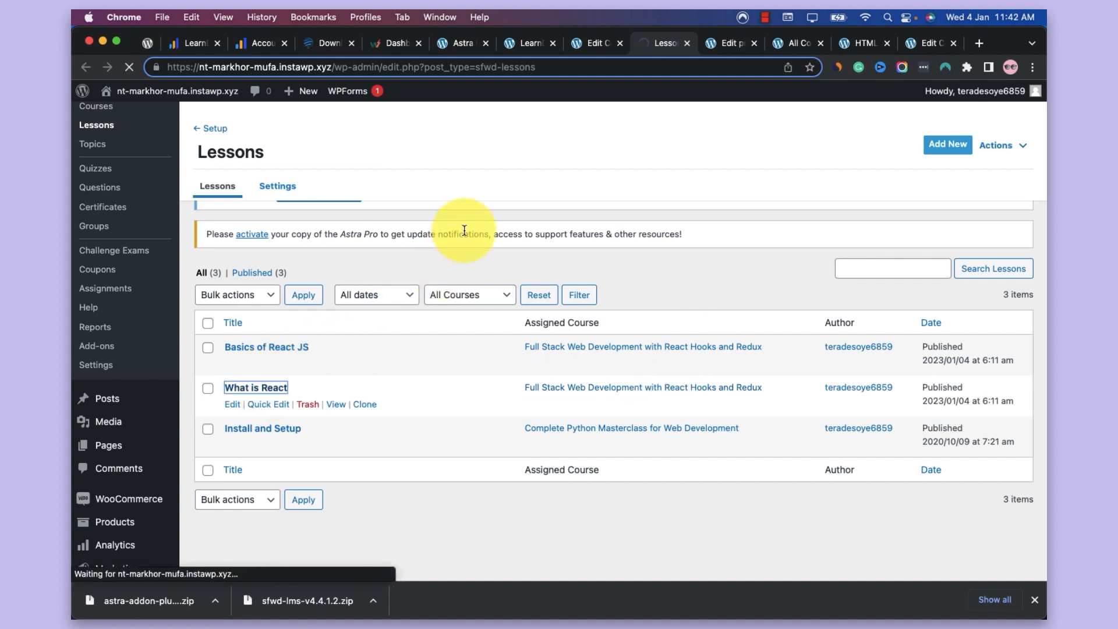
Search the web for "youtube.com react js" in a new browser tab
right_click(662, 40)
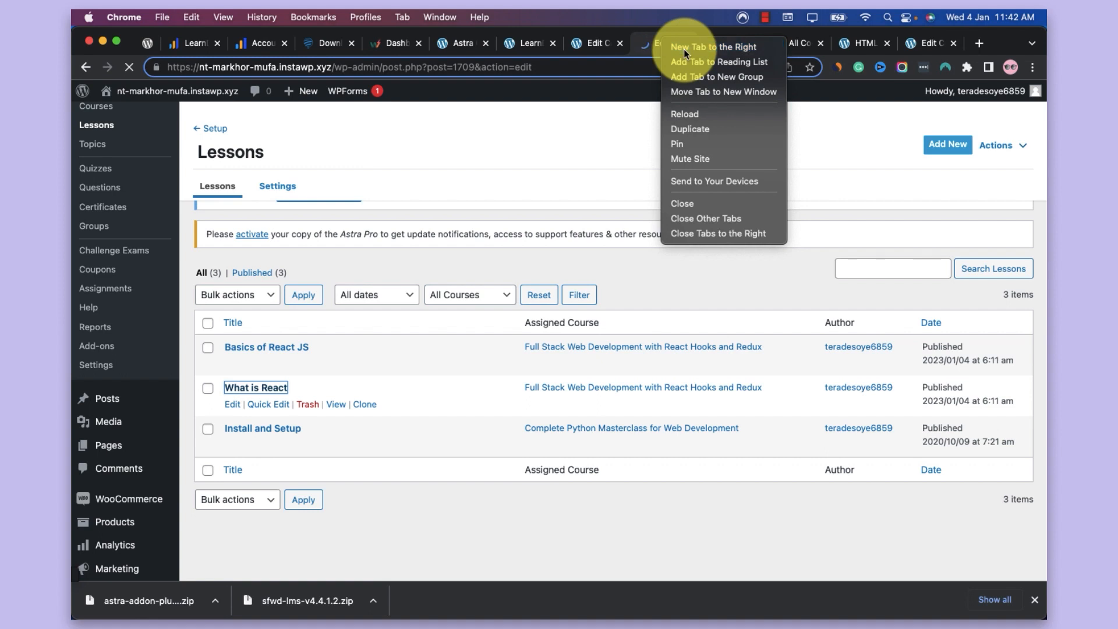
click(684, 51)
text(youtub)
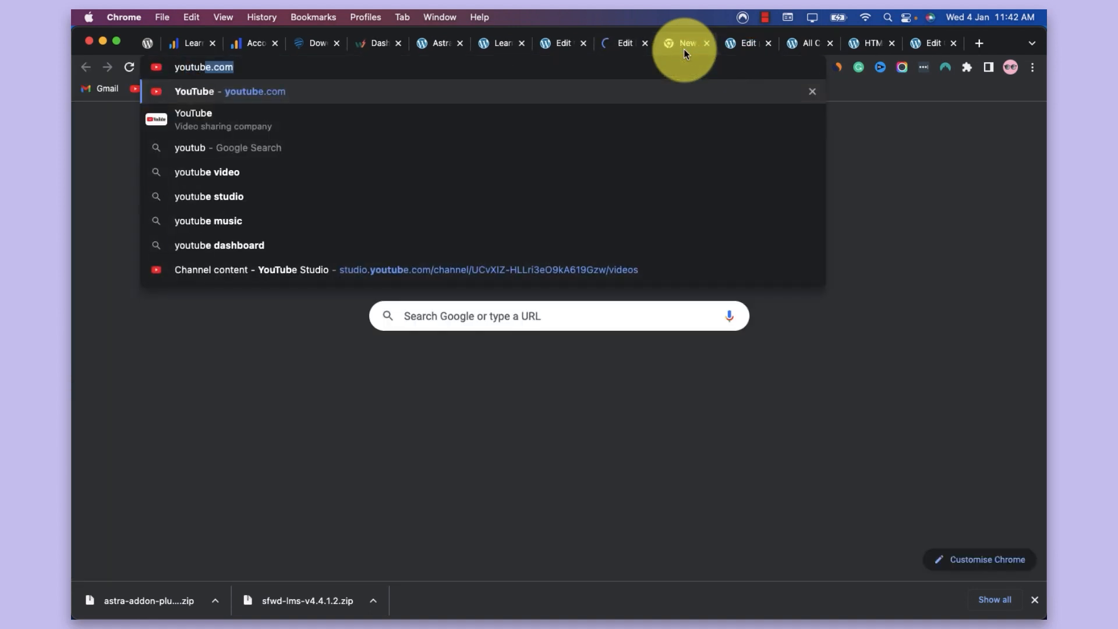
text(e.com )
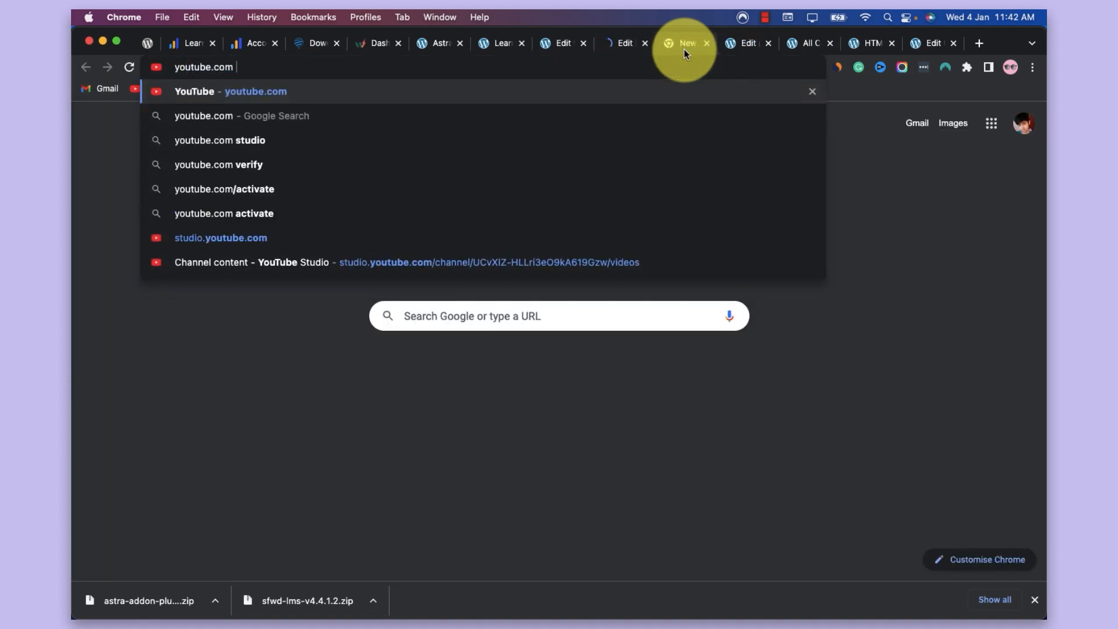
text(react js)
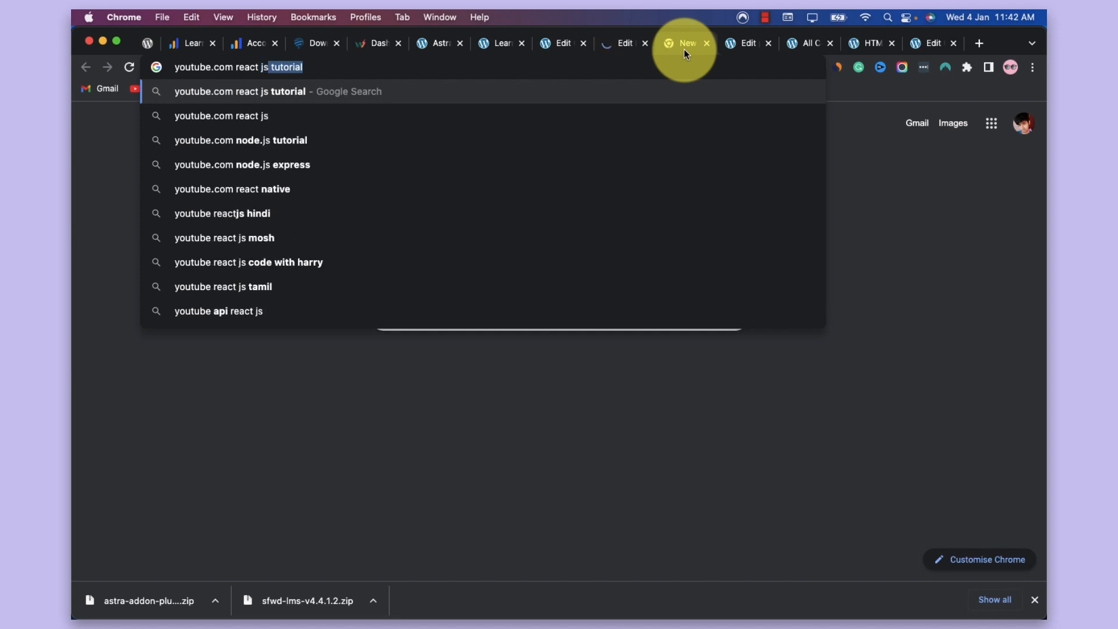
key(BackSpace)
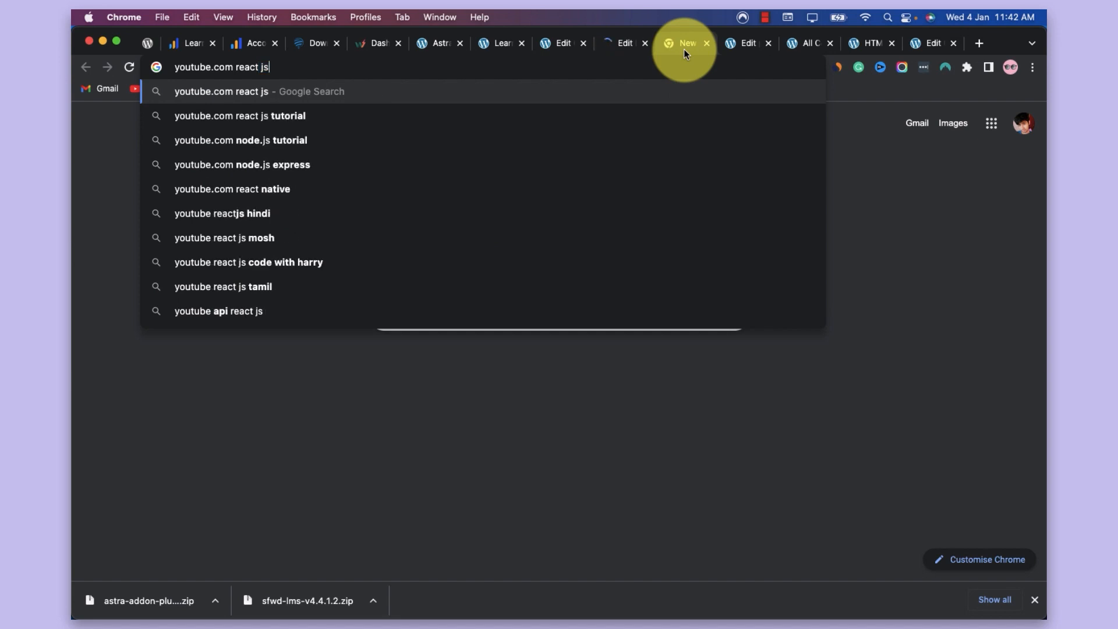
key(Return)
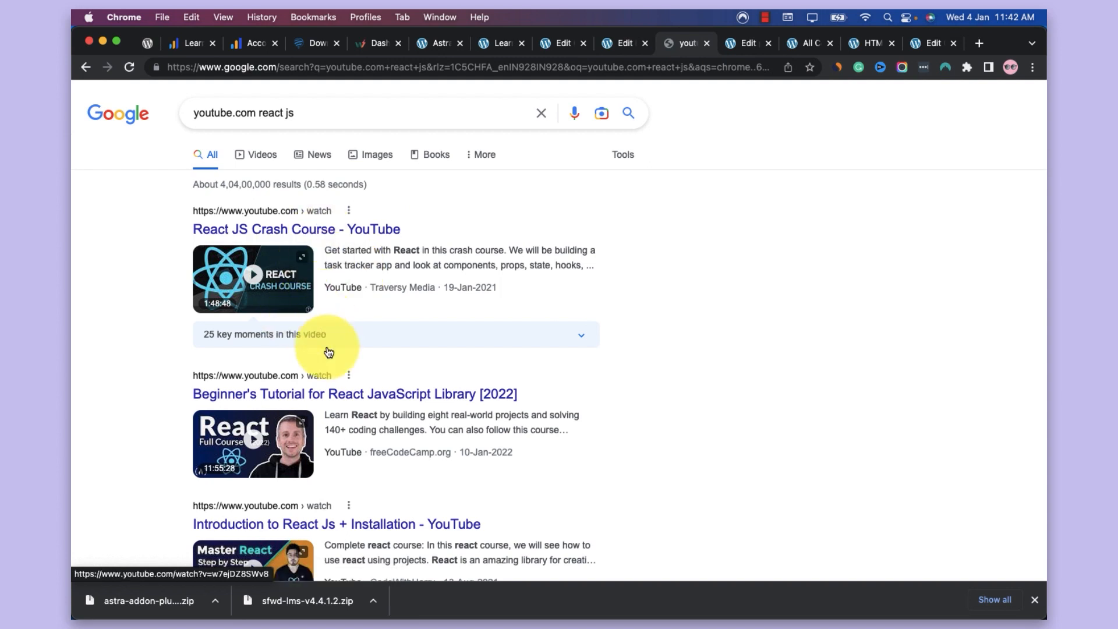
Refine the web search to "youtube.com what is react js"
double_click(267, 117)
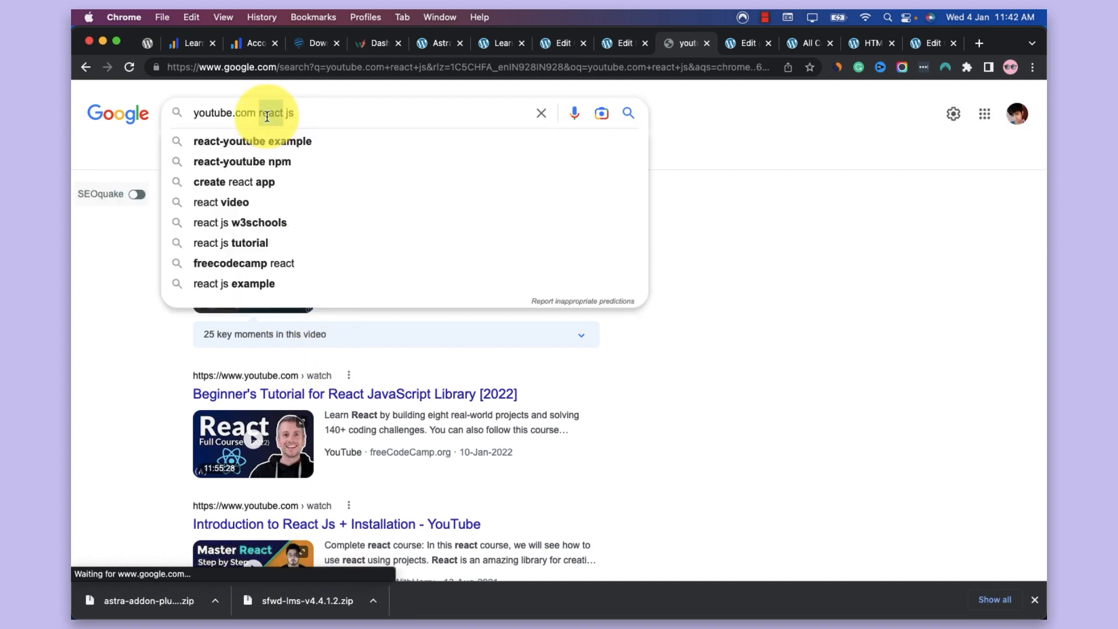
text(what is react)
key(Return)
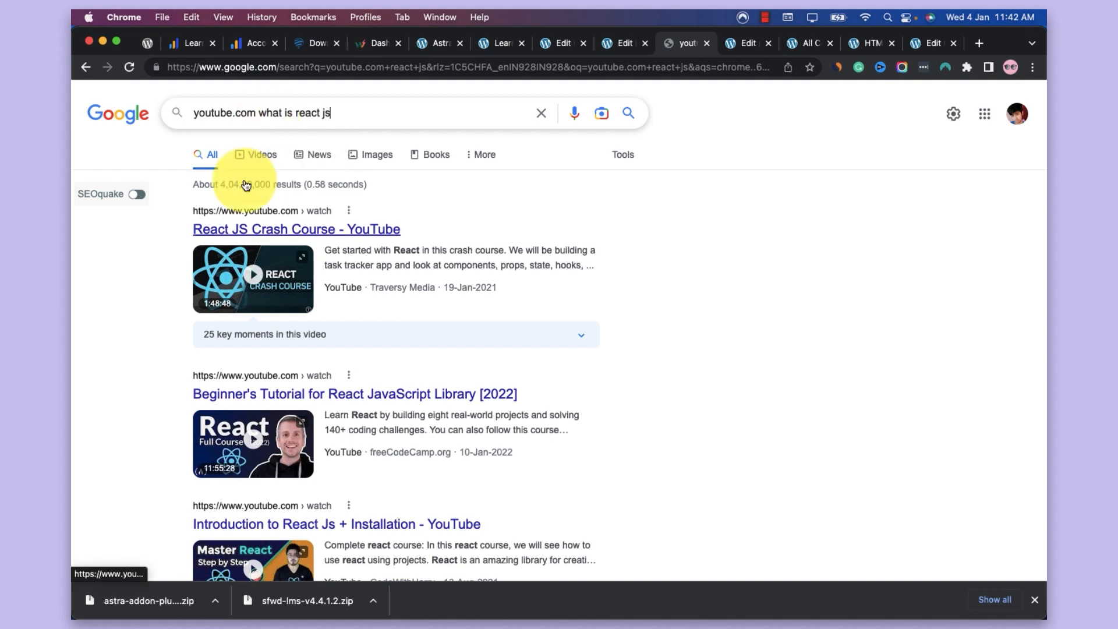
Open the "Introduction to React Js + Installation" YouTube video from the results, copy its URL, and close its browser tab
scroll(365, 212, down, 6)
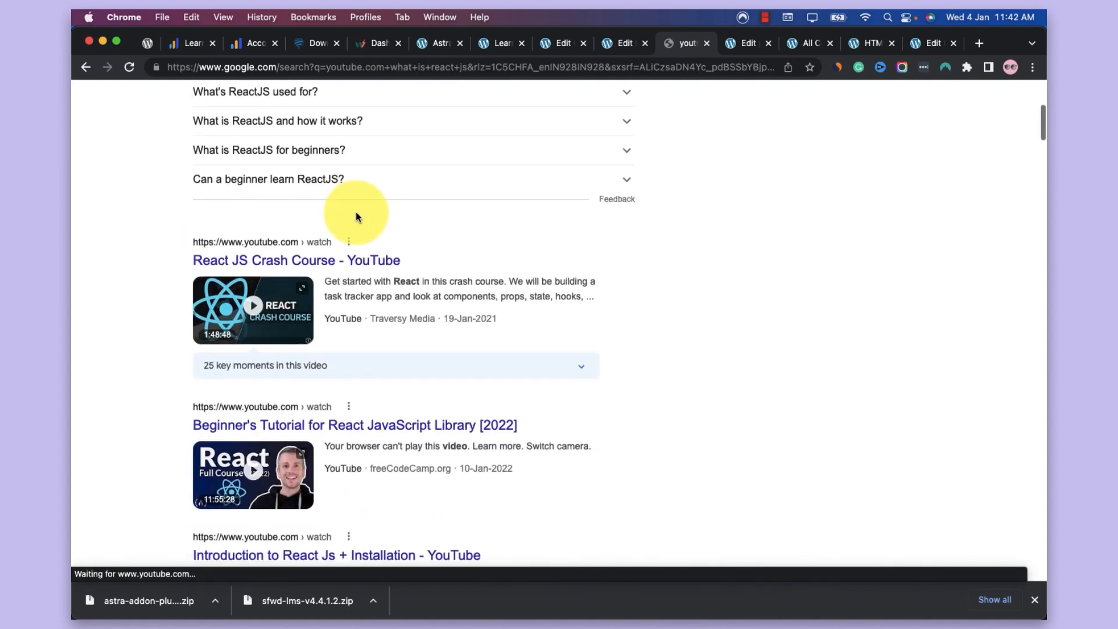
click(328, 260)
scroll(324, 256, up, 8)
scroll(324, 244, down, 6)
scroll(324, 250, down, 5)
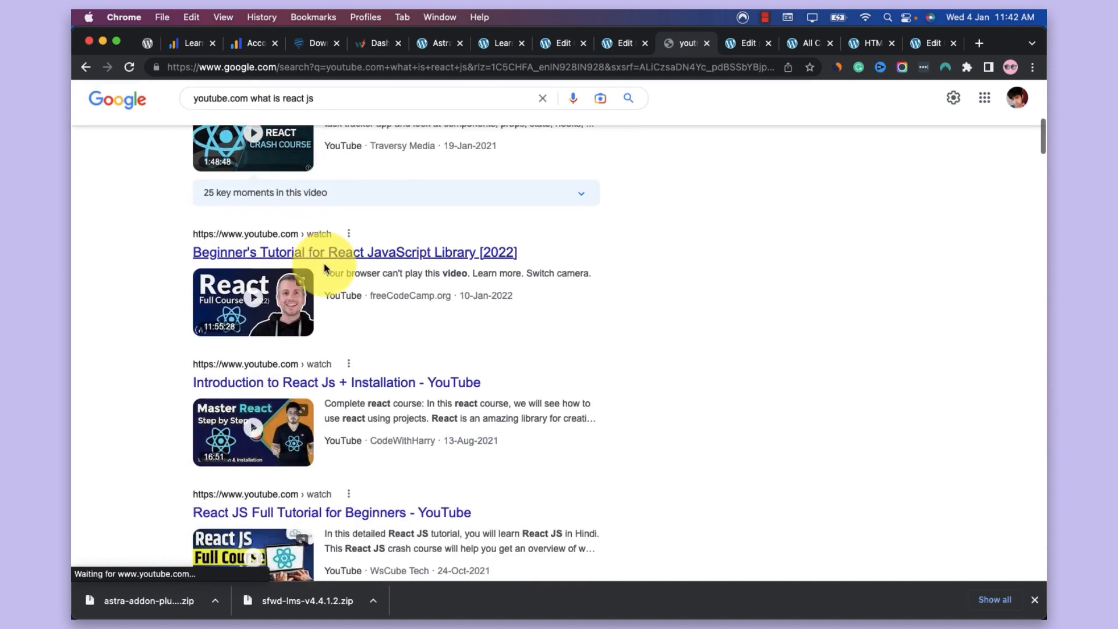
click(368, 389)
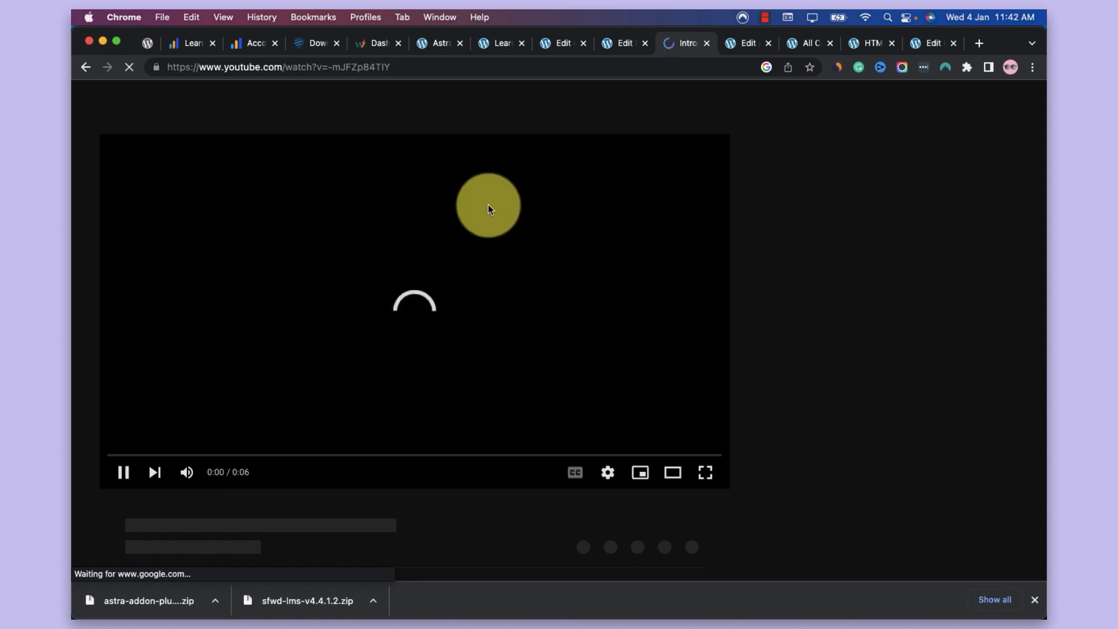
click(402, 68)
key(super+c)
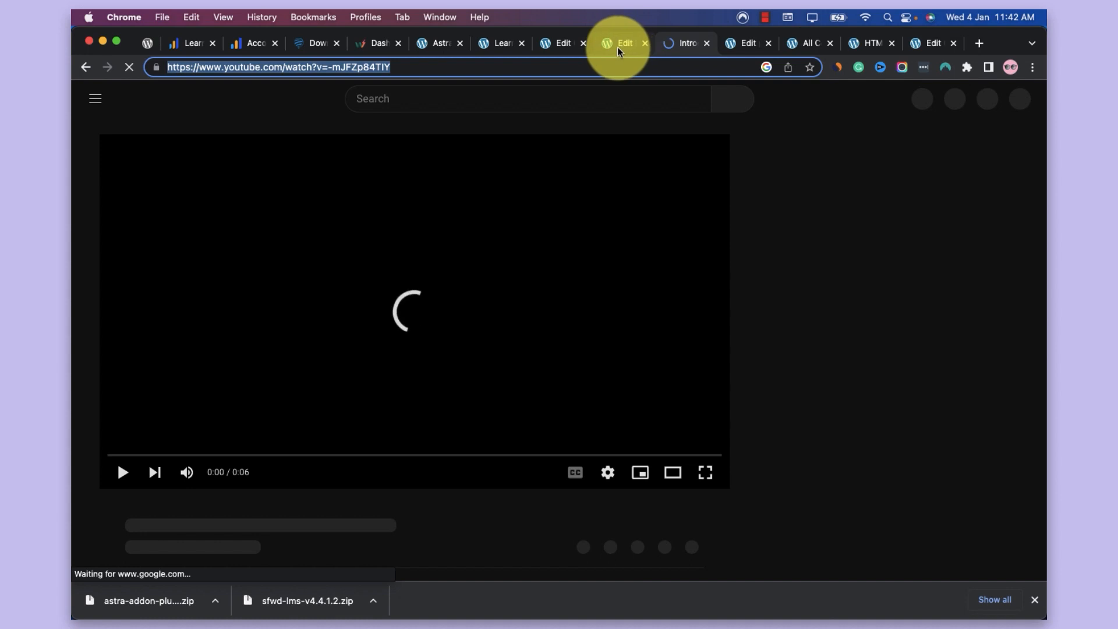
key(super+w)
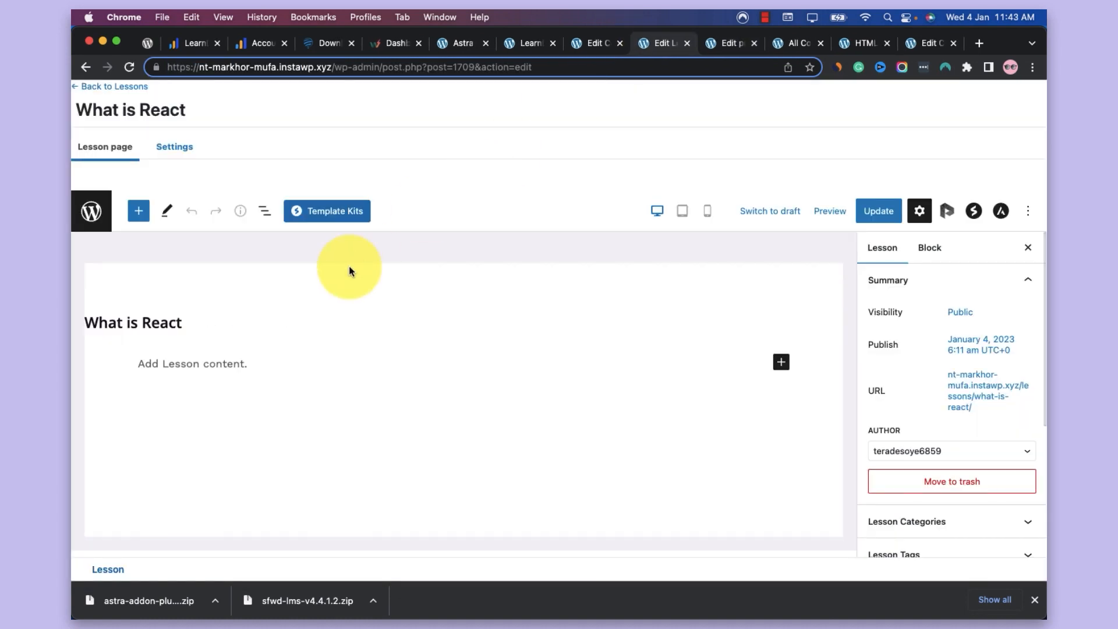
Embed the copied YouTube video in the What is React lesson with a YouTube block and update the lesson
click(241, 361)
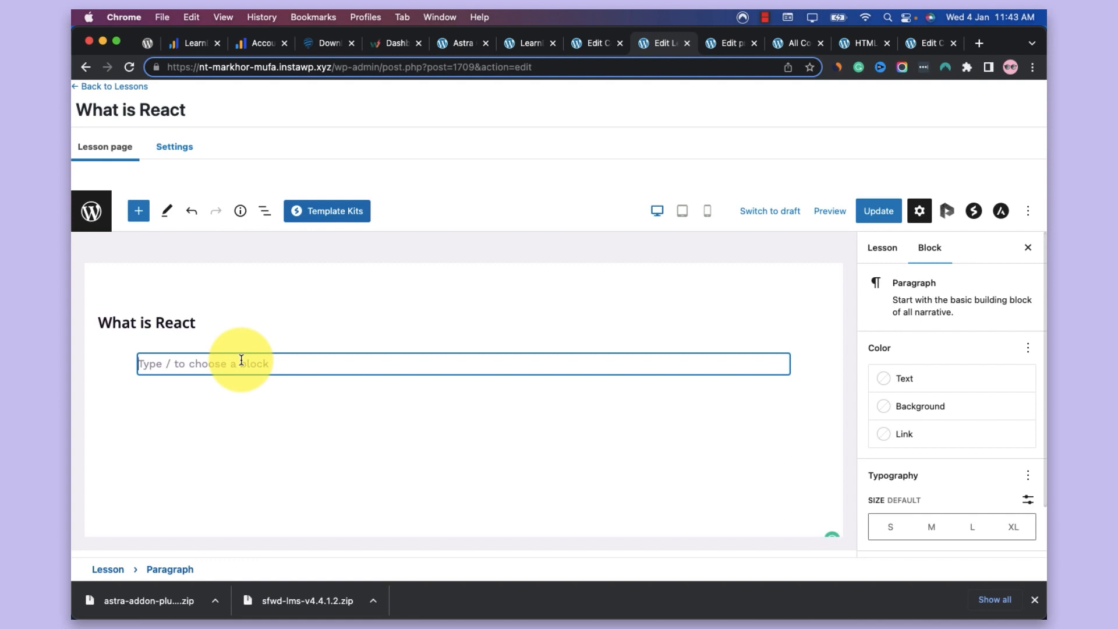
text(/yout)
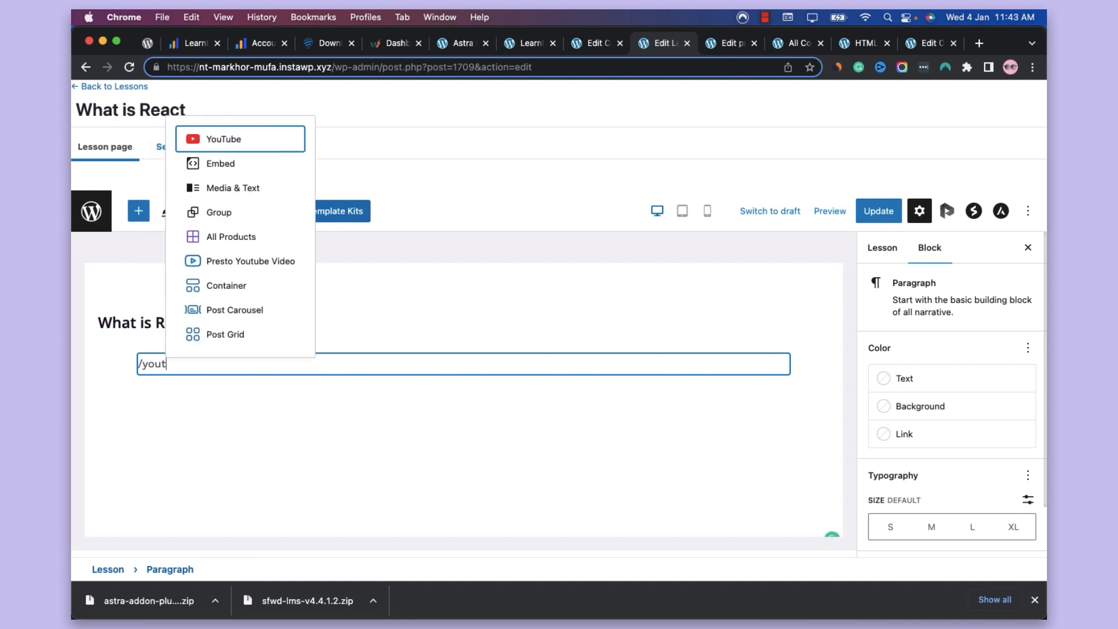
key(Return)
key(super+v)
click(770, 438)
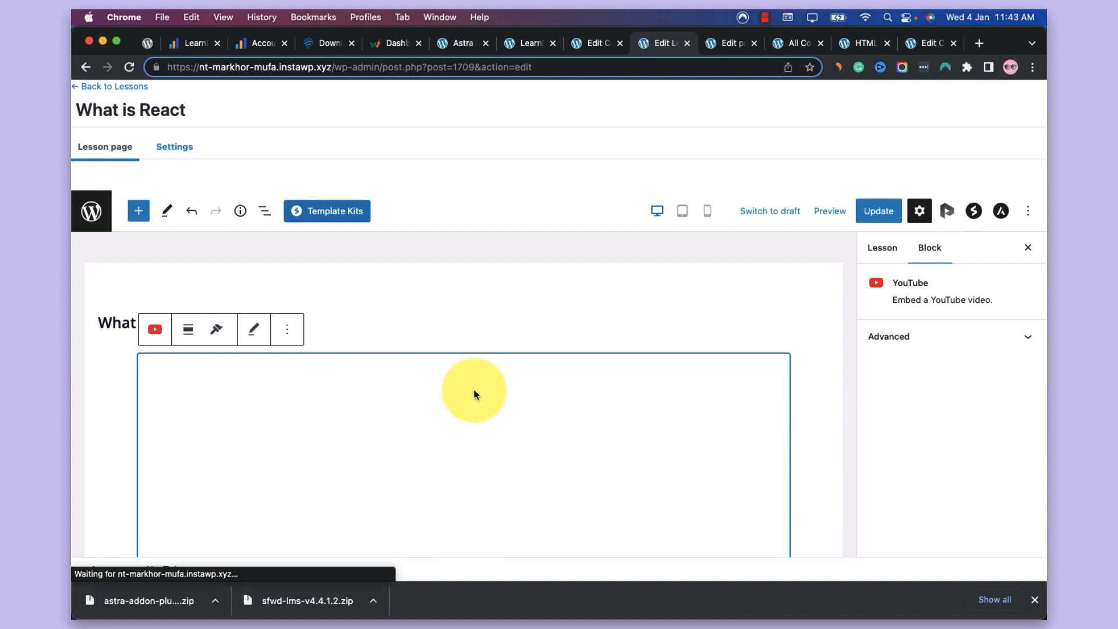
click(415, 326)
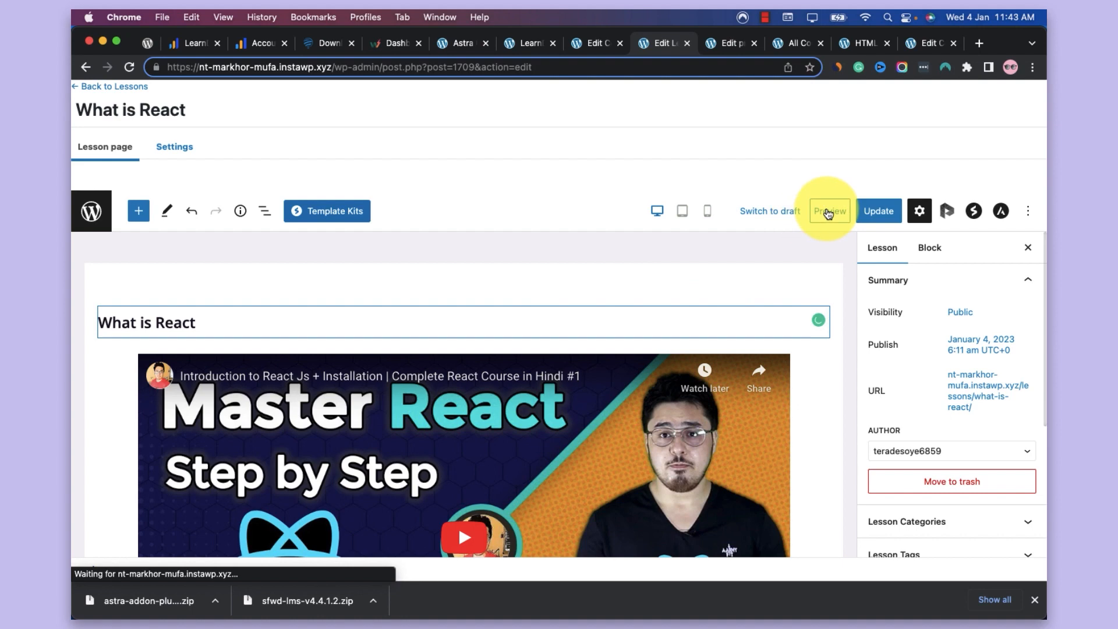
click(867, 215)
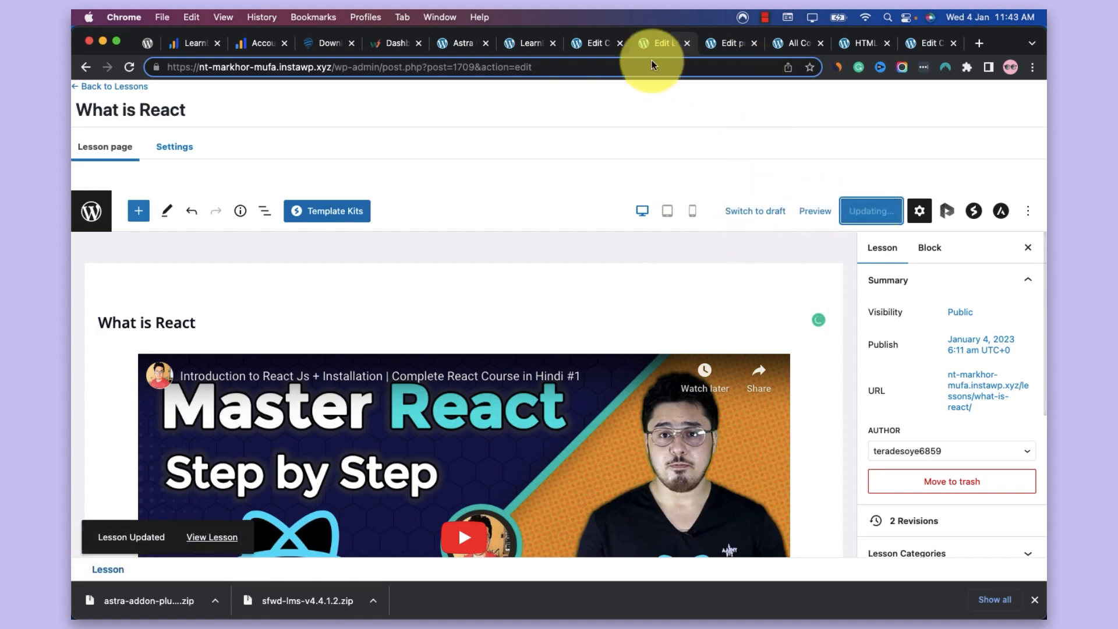
Return to the LearnDash Lessons list and open the Basics of React JS lesson for editing
click(595, 51)
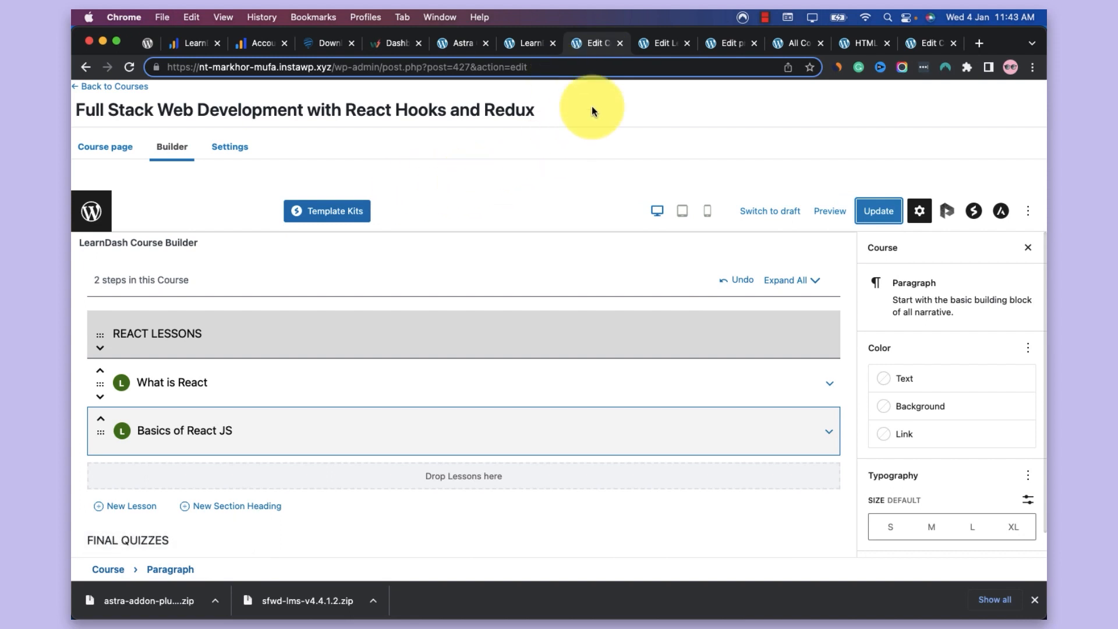
click(655, 44)
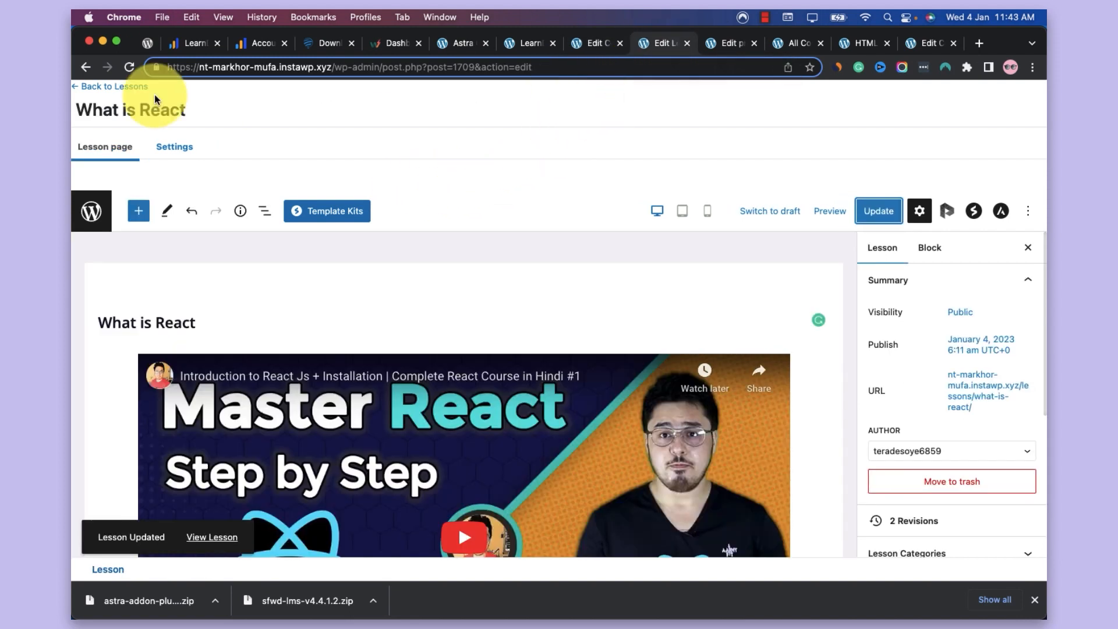
click(136, 88)
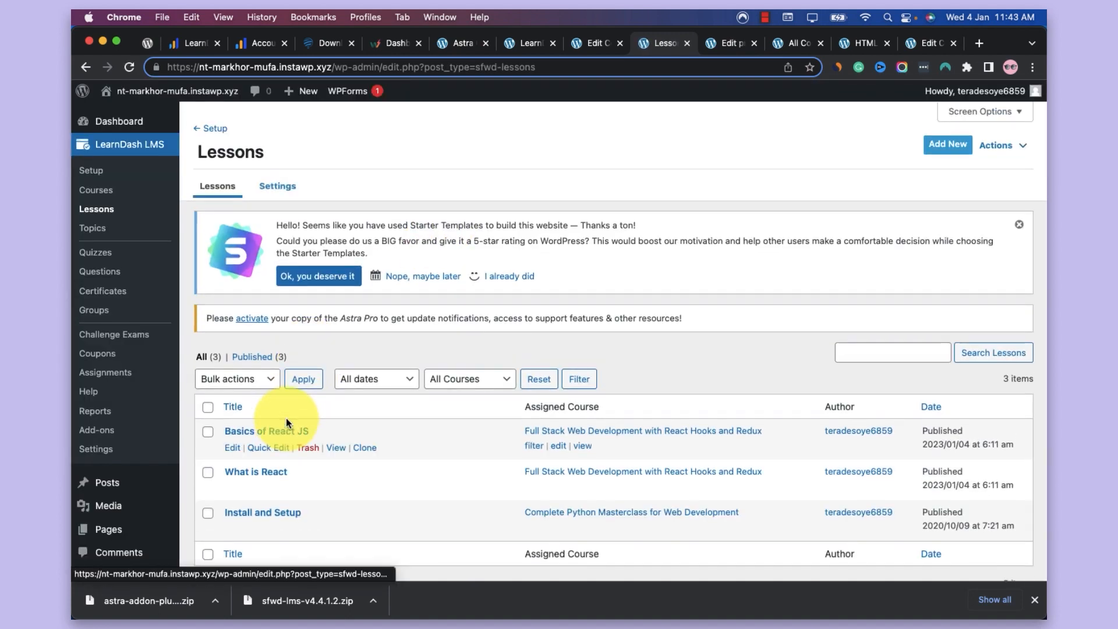
click(233, 447)
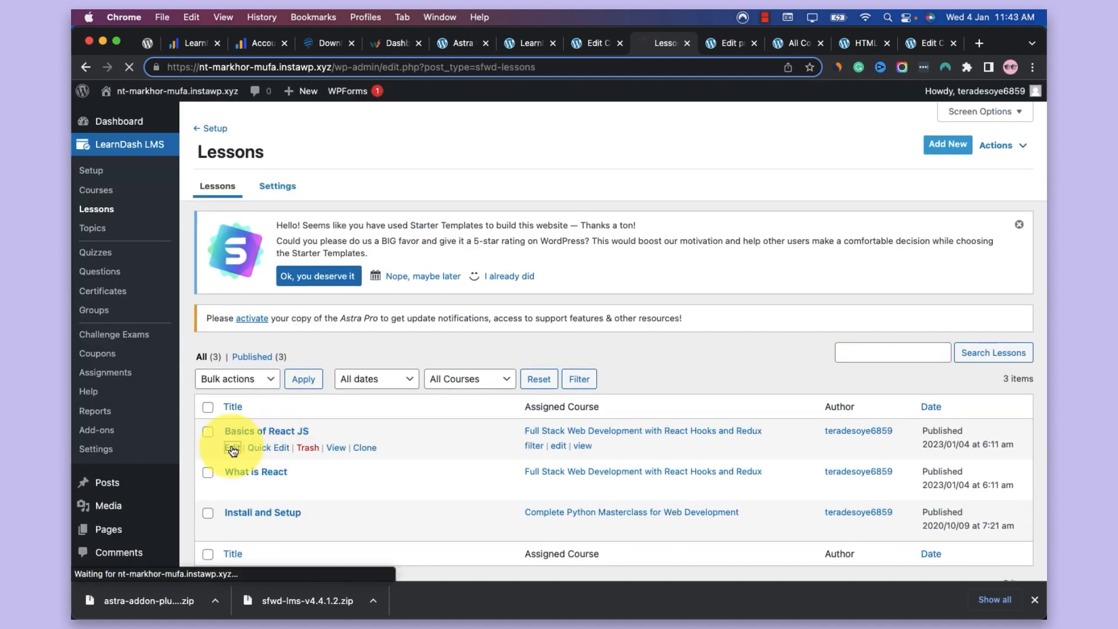
Search the web for "youtube.com basics of react js" in a new browser tab and copy the "ReactJS Basics - #1 What is React?" result's link
right_click(662, 39)
click(683, 48)
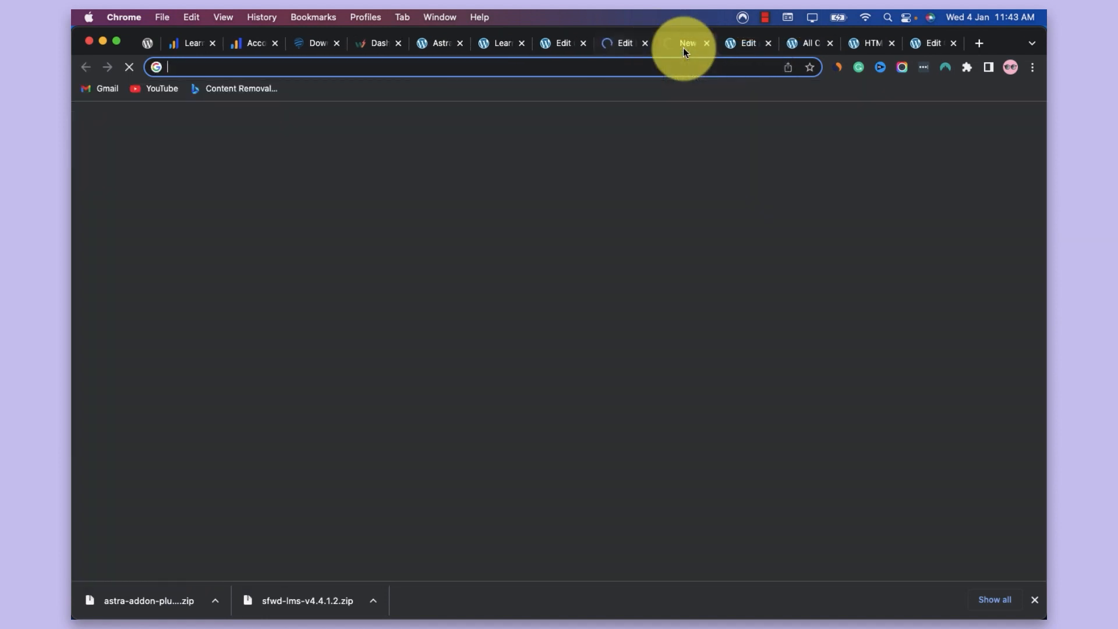
text(youtube.co)
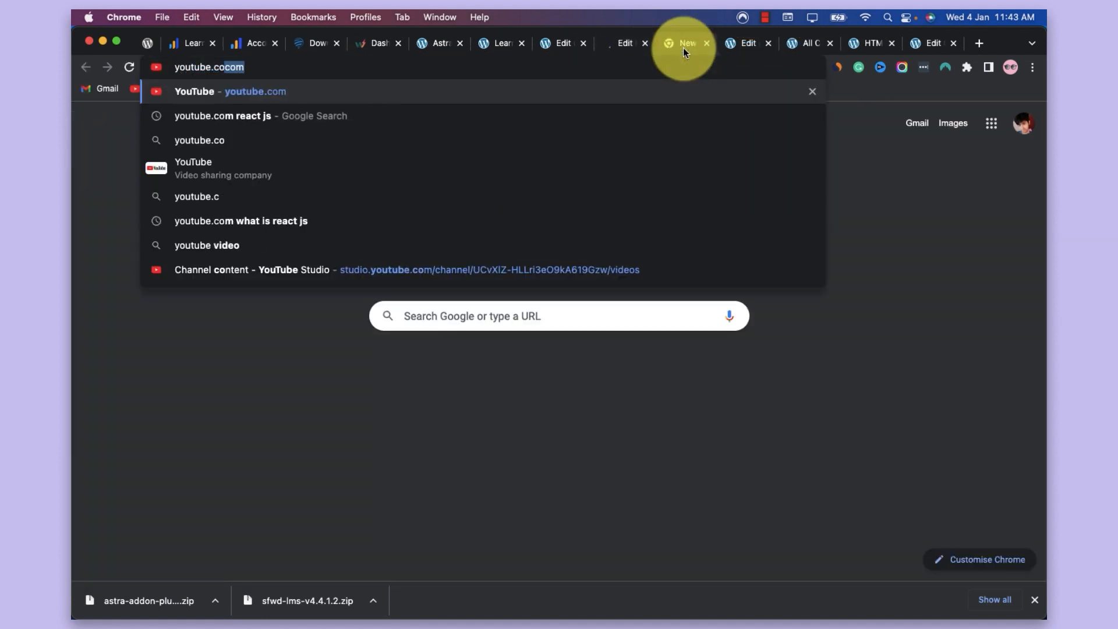
text(m basics of react js)
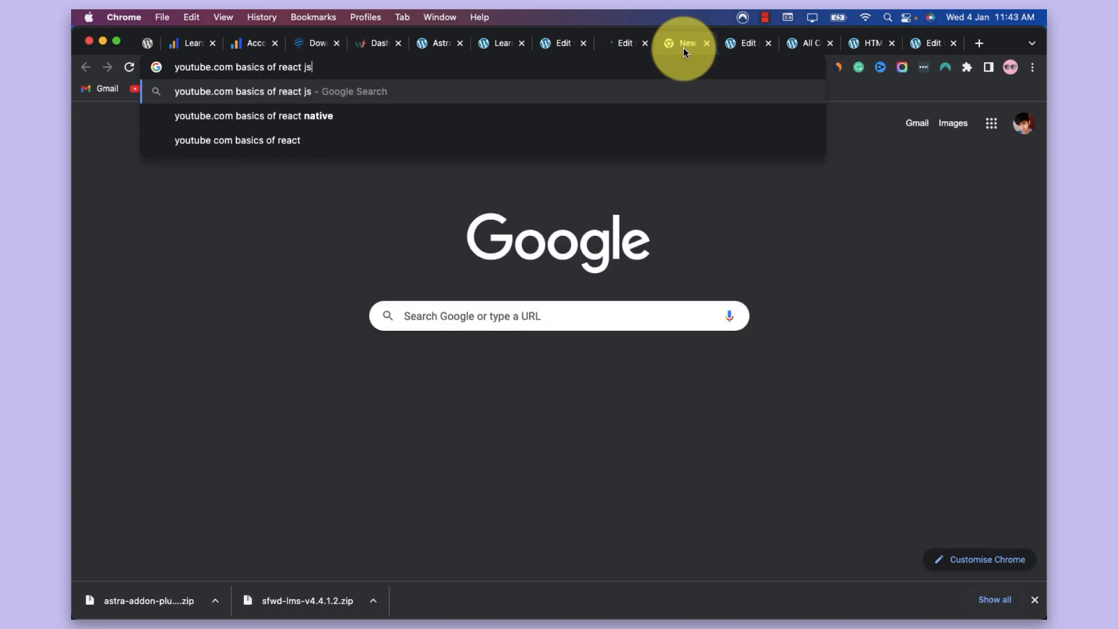
key(Return)
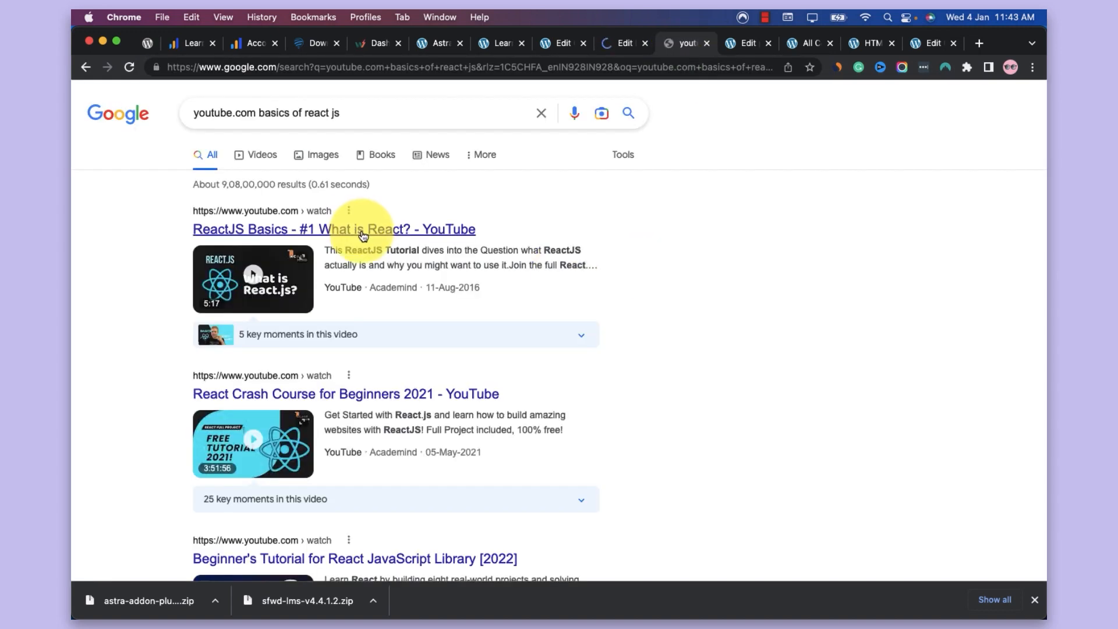
right_click(362, 230)
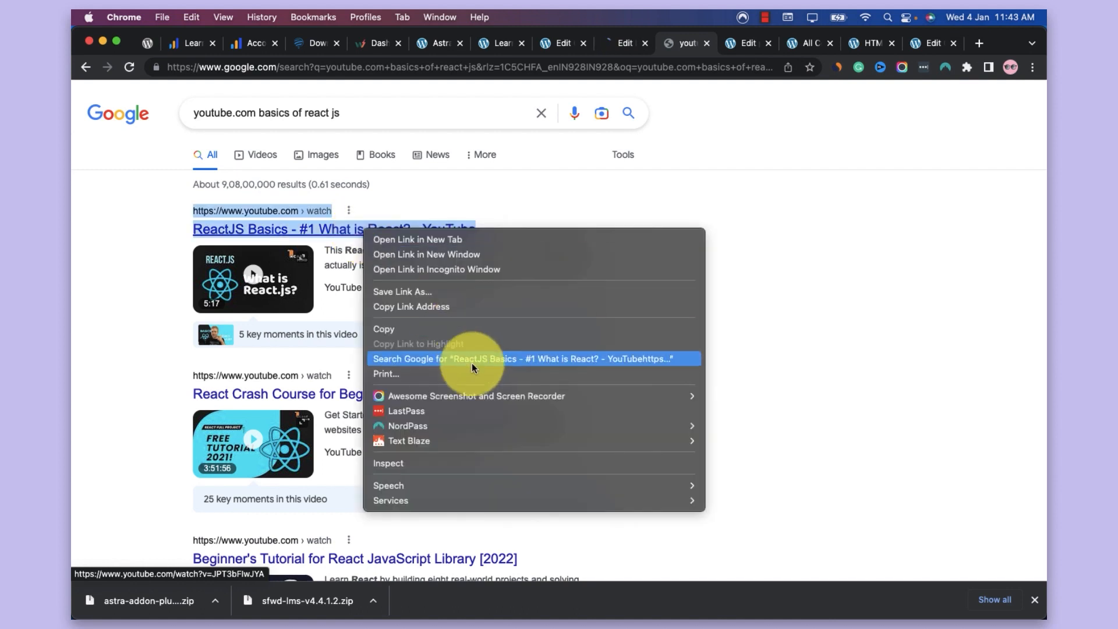
click(465, 301)
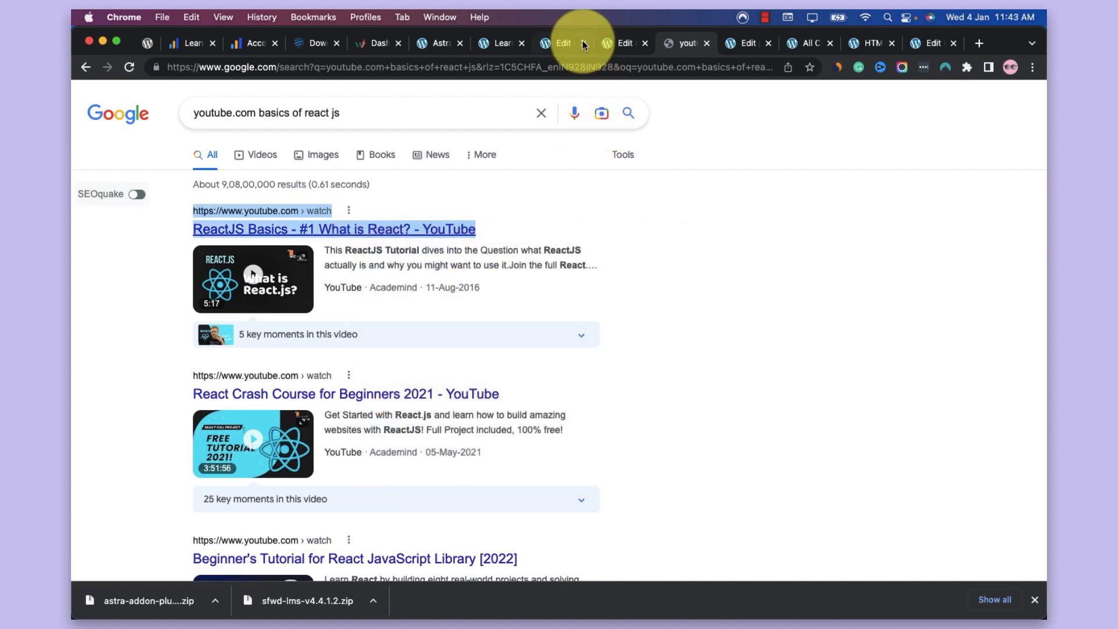
Embed the copied YouTube link in the Basics of React JS lesson, update it, and go back to the Lessons list
click(605, 45)
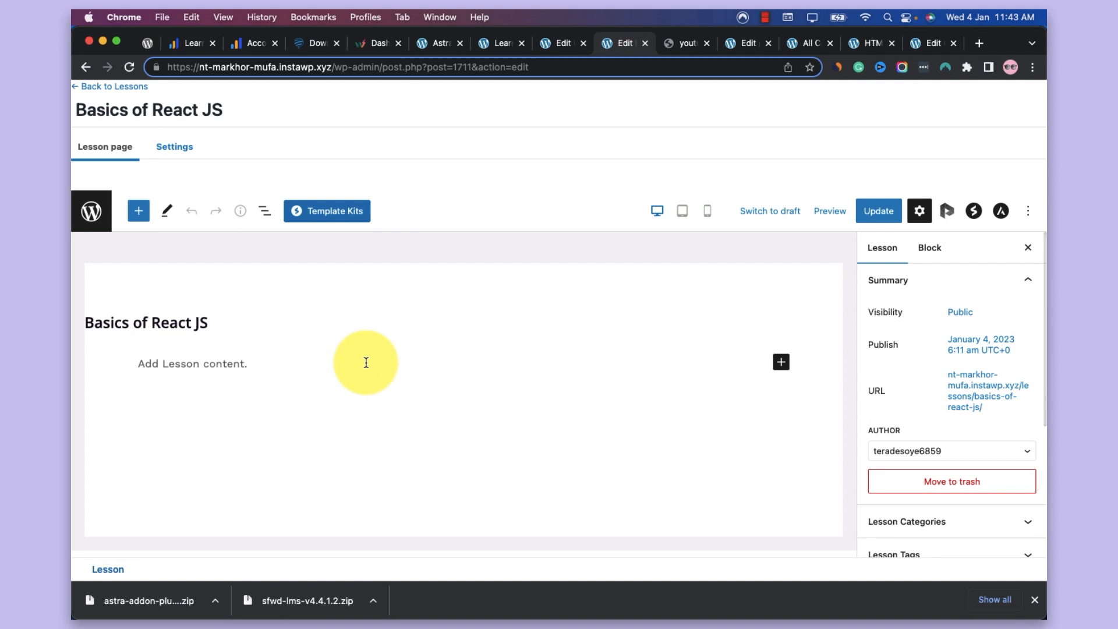
click(366, 362)
text(/)
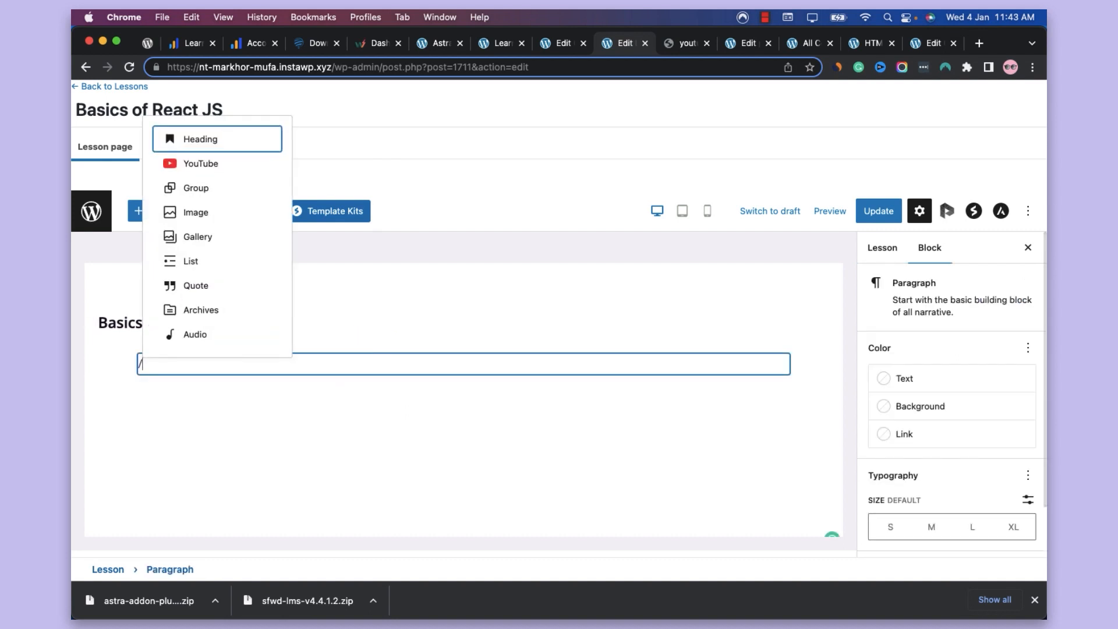
text(yout)
key(Return)
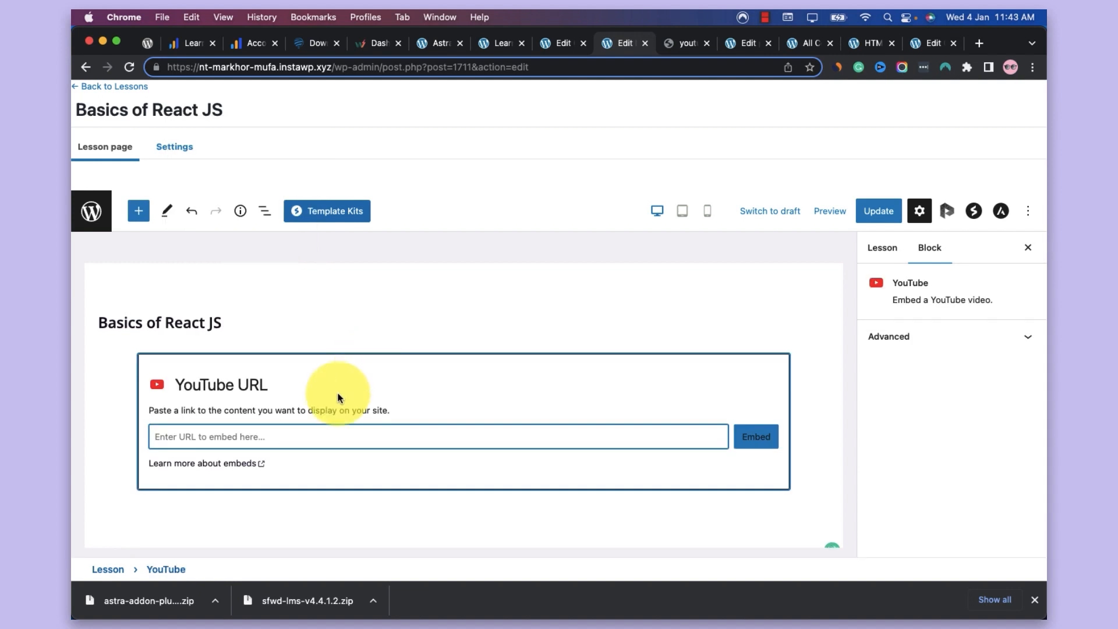
key(super+v)
click(755, 437)
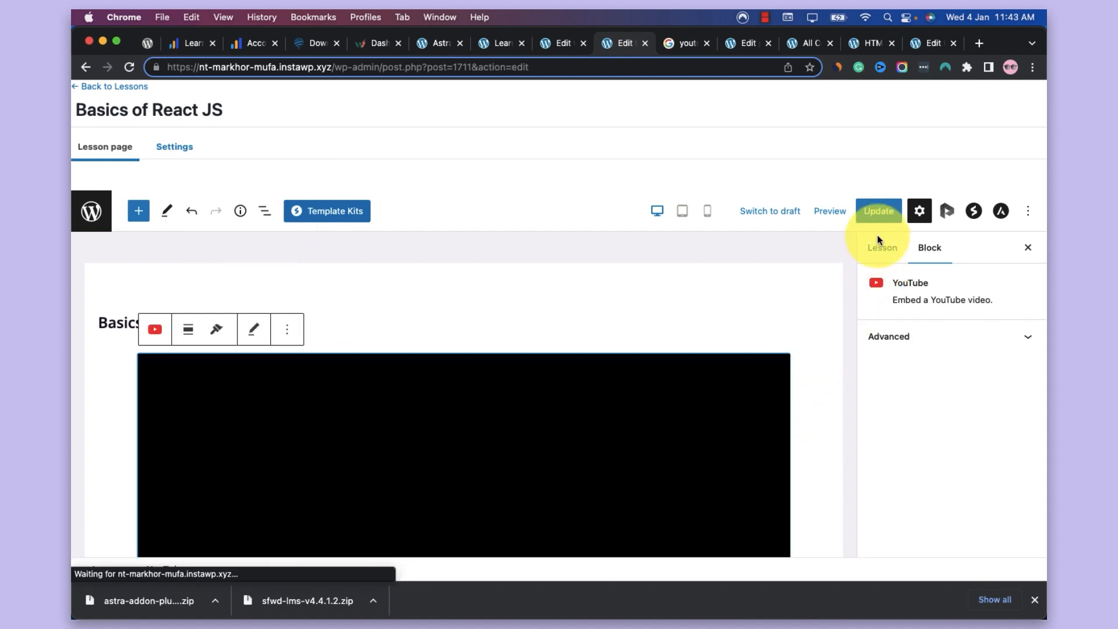
click(877, 216)
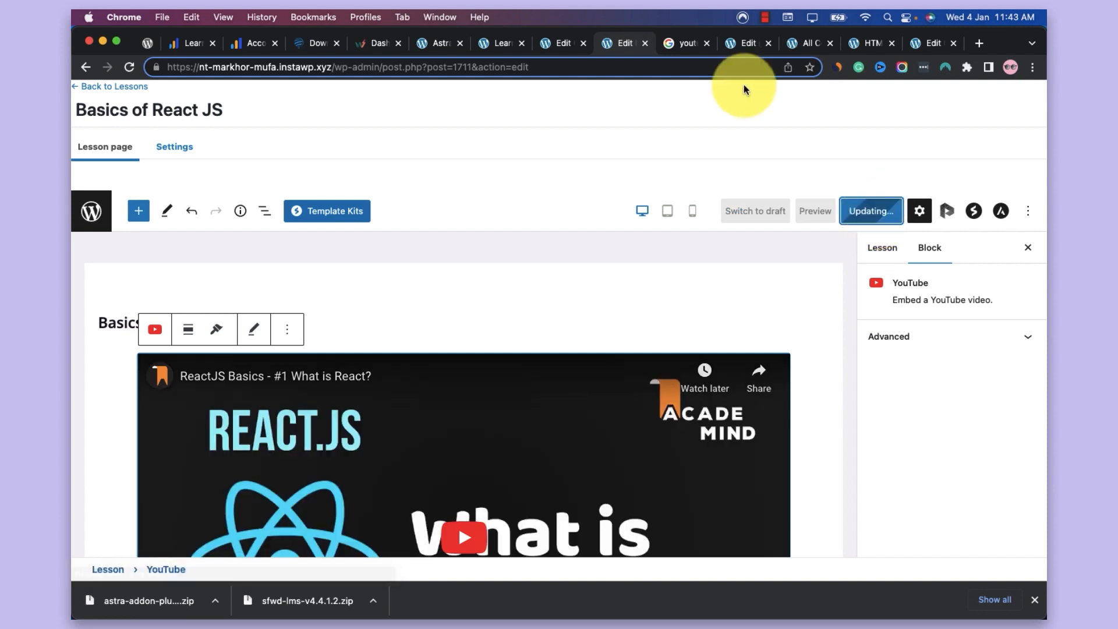
click(110, 88)
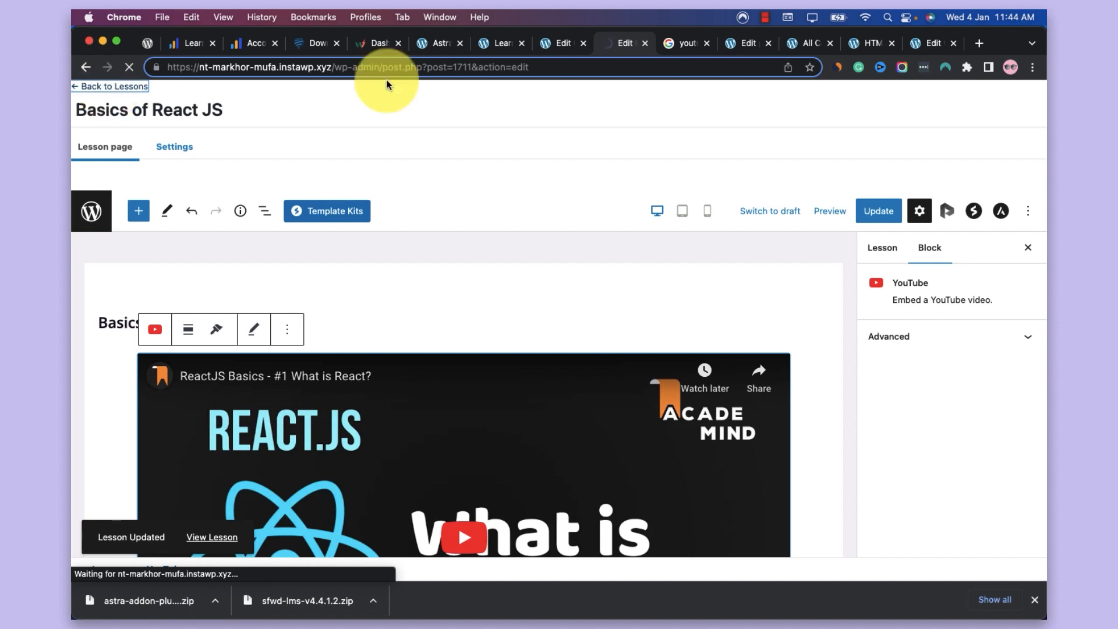
Open the settings of the Full Stack Web Development course and examine its access mode and the display and content options
click(550, 42)
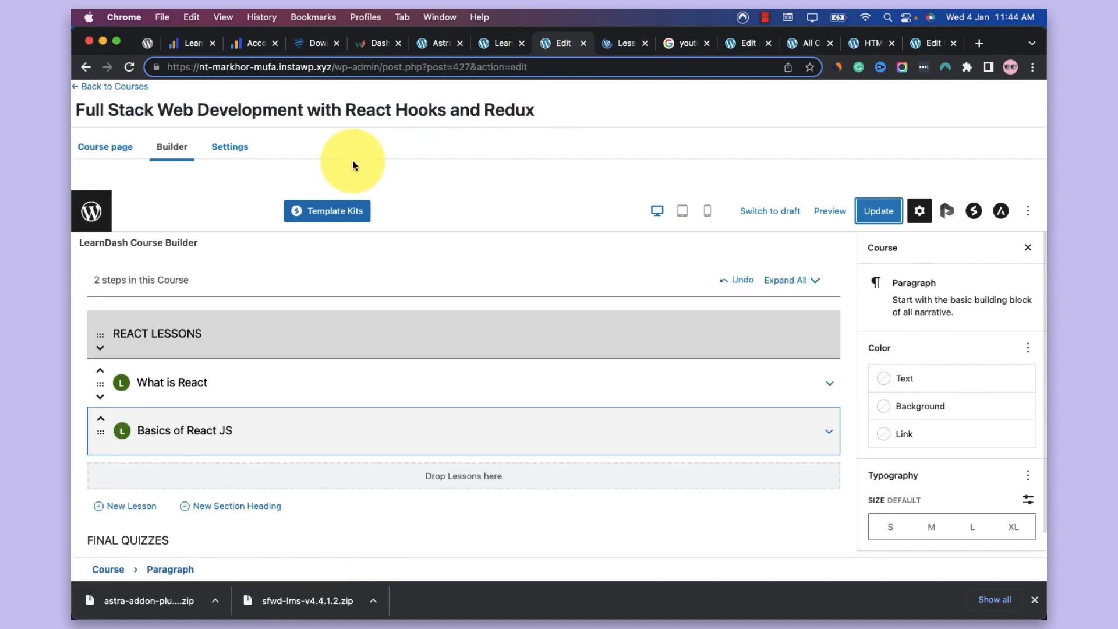
click(236, 148)
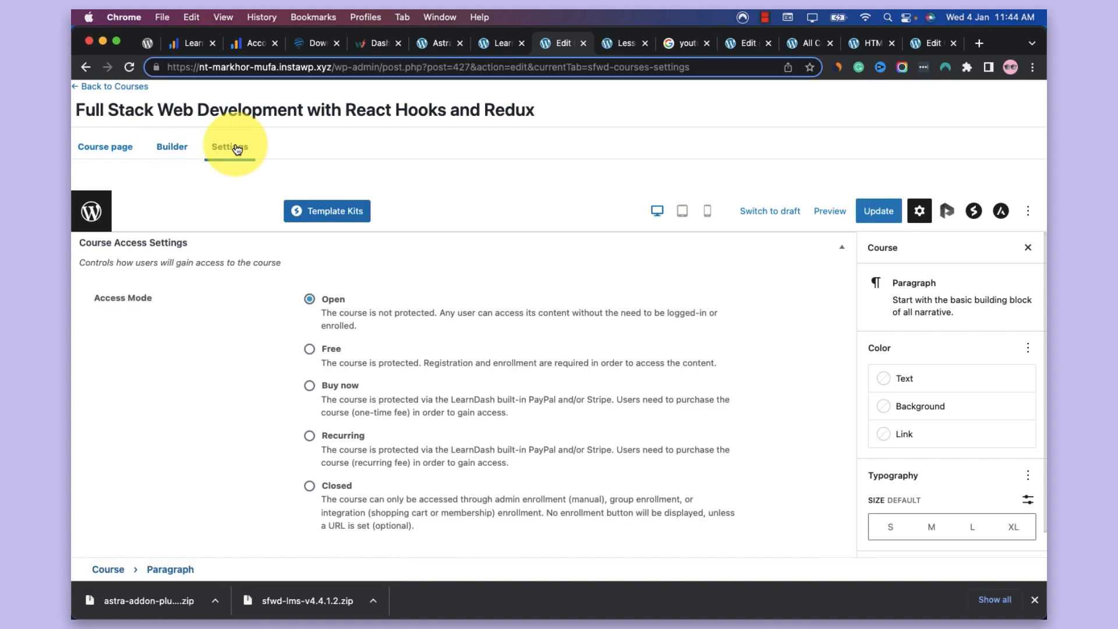
scroll(425, 363, down, 4)
scroll(425, 366, down, 2)
scroll(430, 356, down, 2)
scroll(319, 452, down, 3)
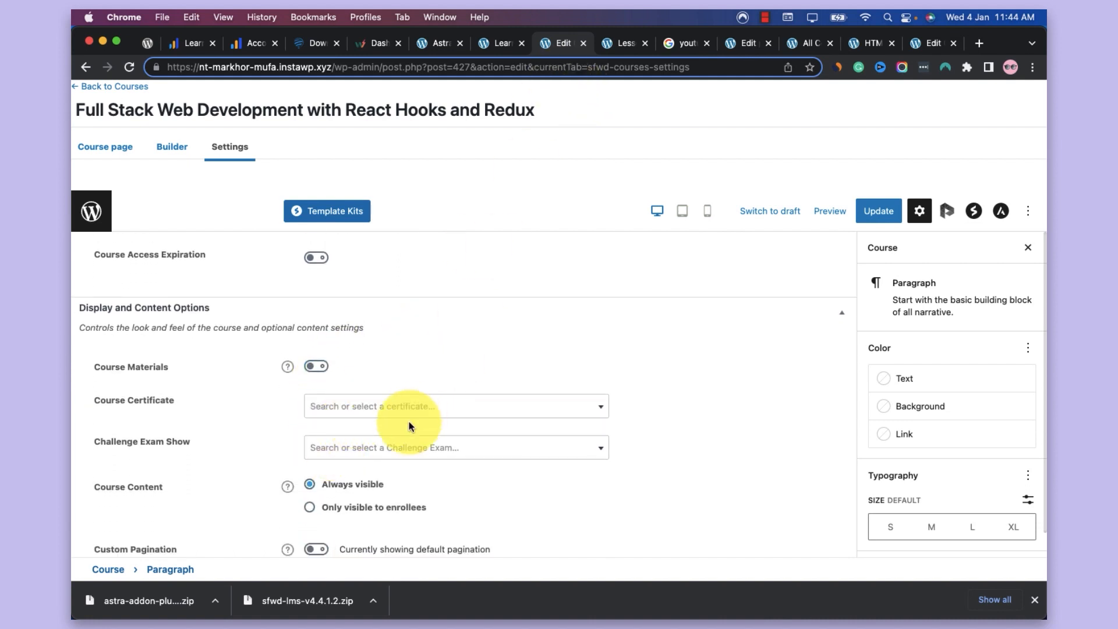
Check where LearnDash manages certificates and challenge exams, and compare with the course's Course Certificate and Challenge Exam Show options
click(501, 50)
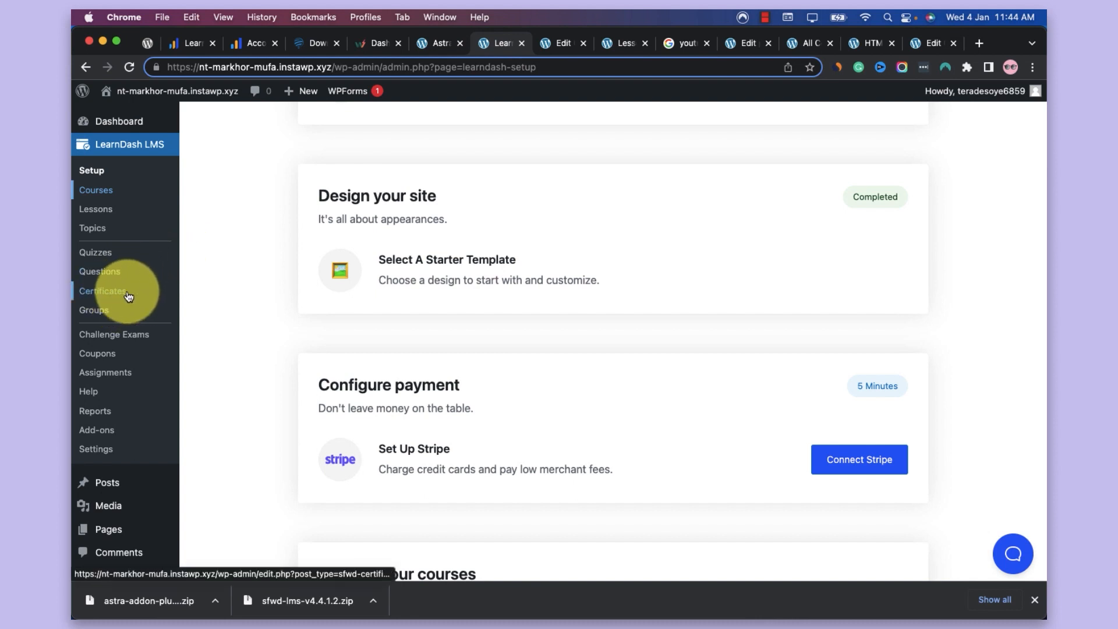
click(568, 46)
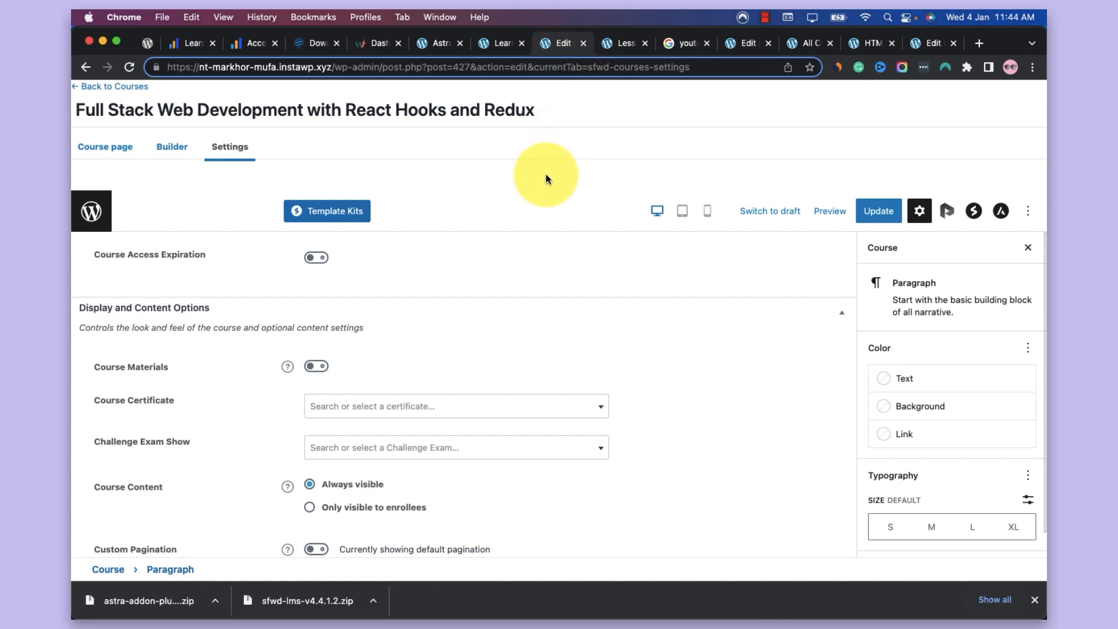
scroll(446, 351, down, 2)
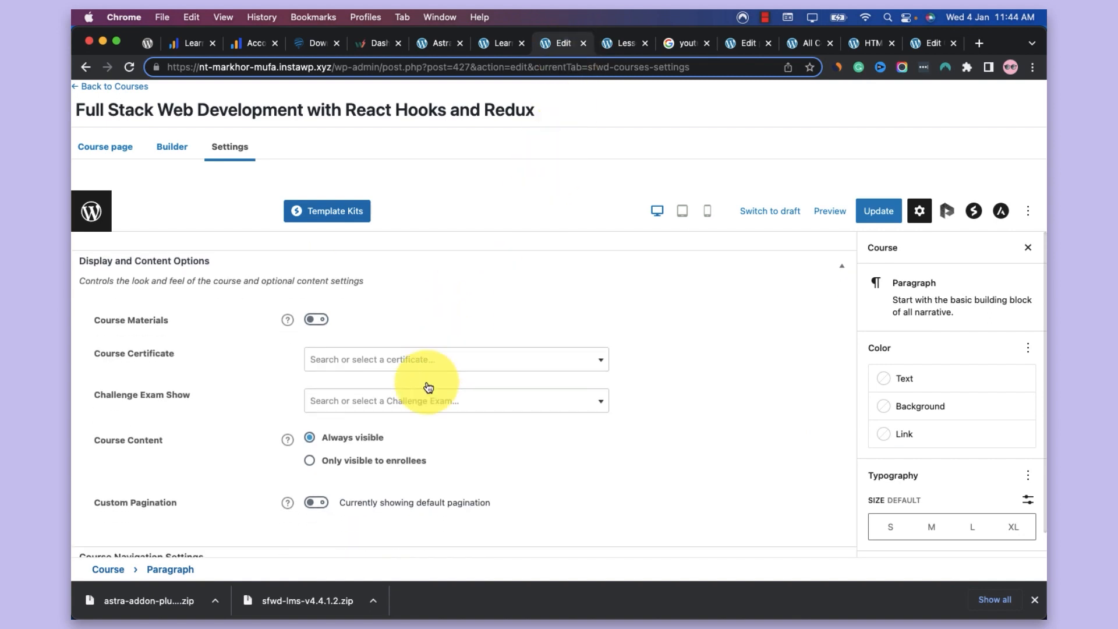
click(489, 51)
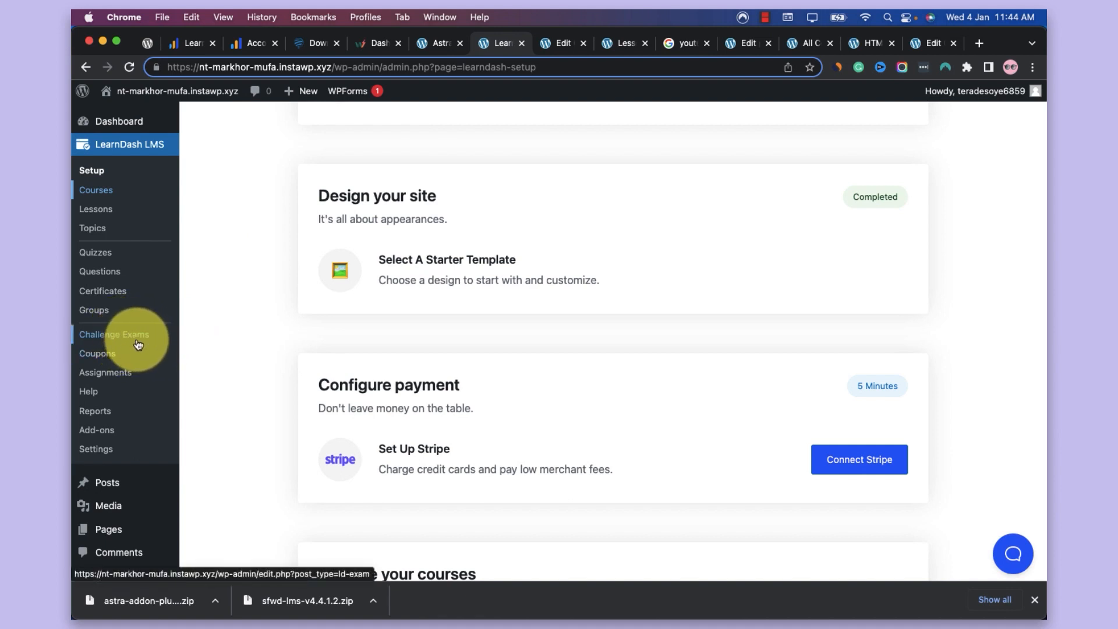
click(574, 40)
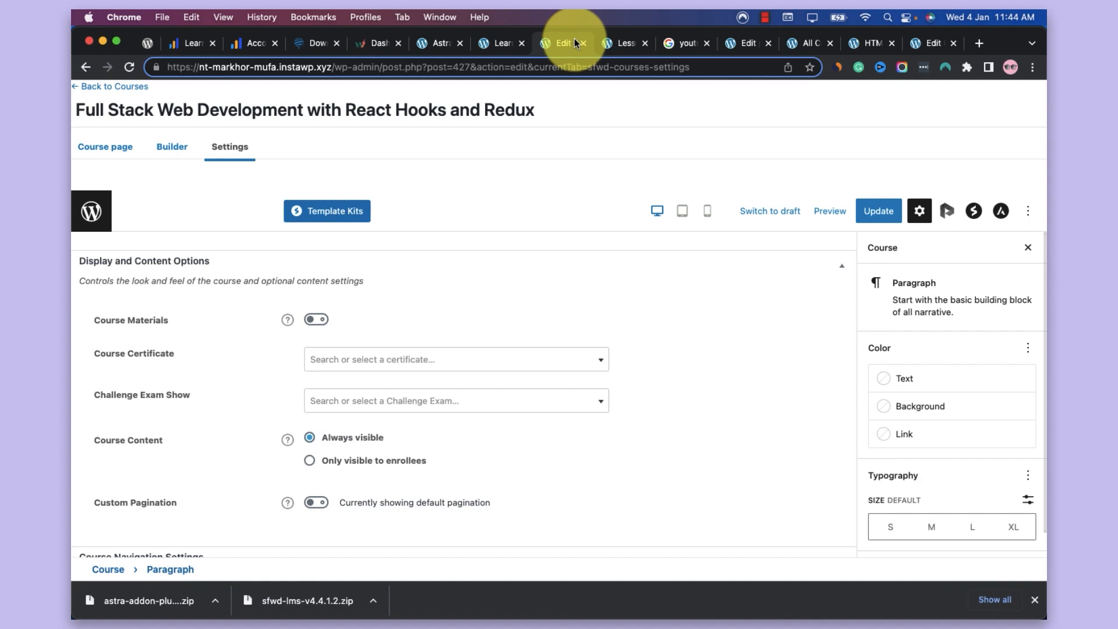
Examine the course's content visibility, pagination, navigation, users and LearnDash Course Grid settings
scroll(326, 372, down, 4)
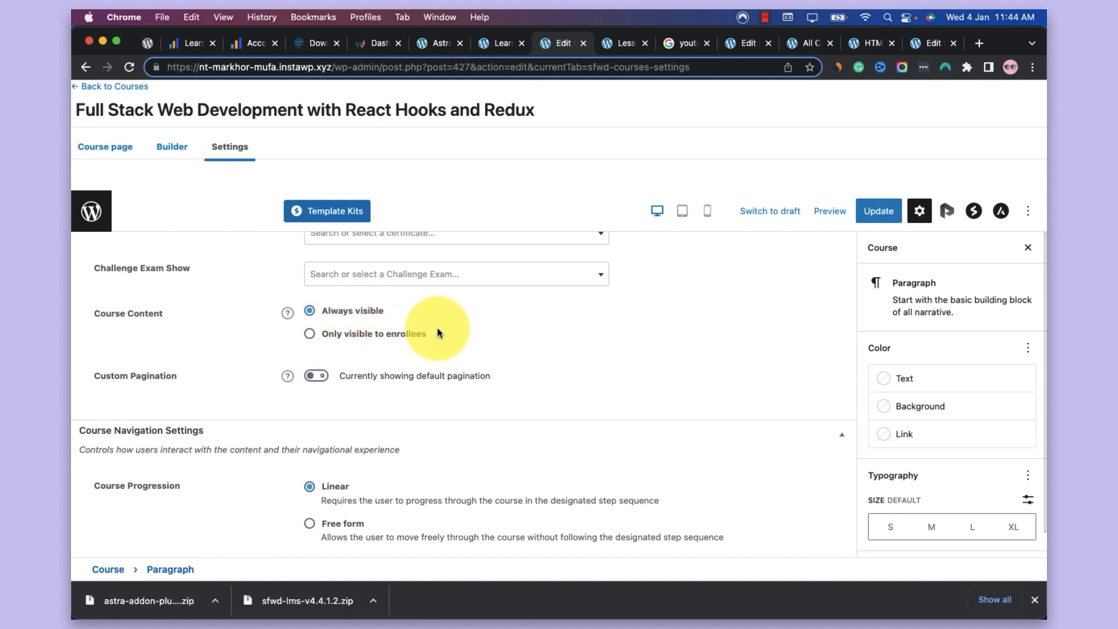
scroll(438, 332, down, 5)
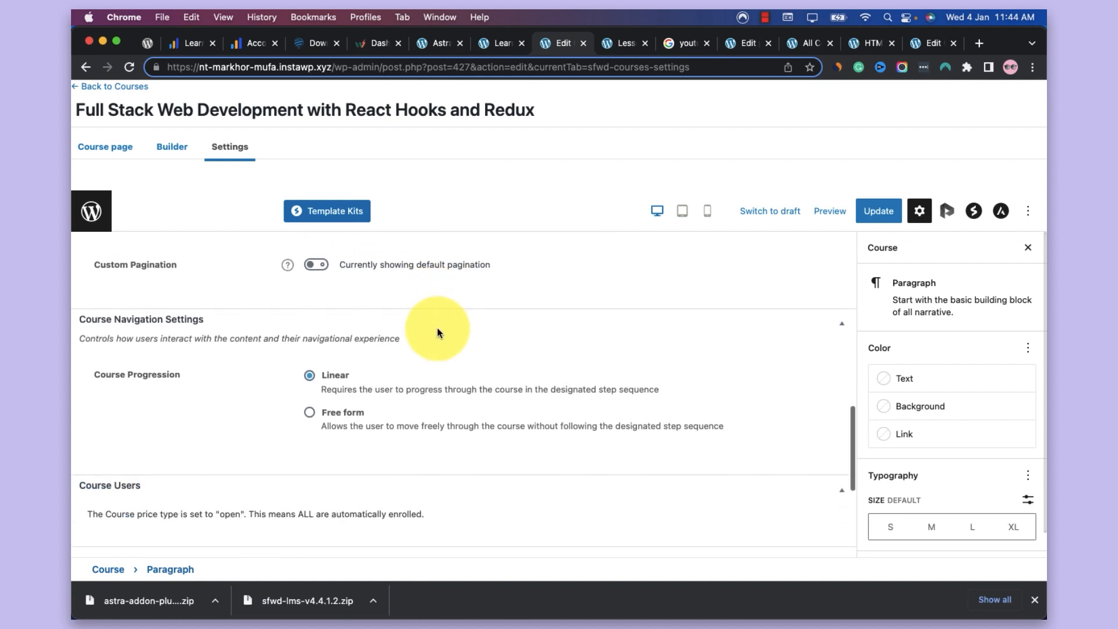
scroll(438, 332, up, 1)
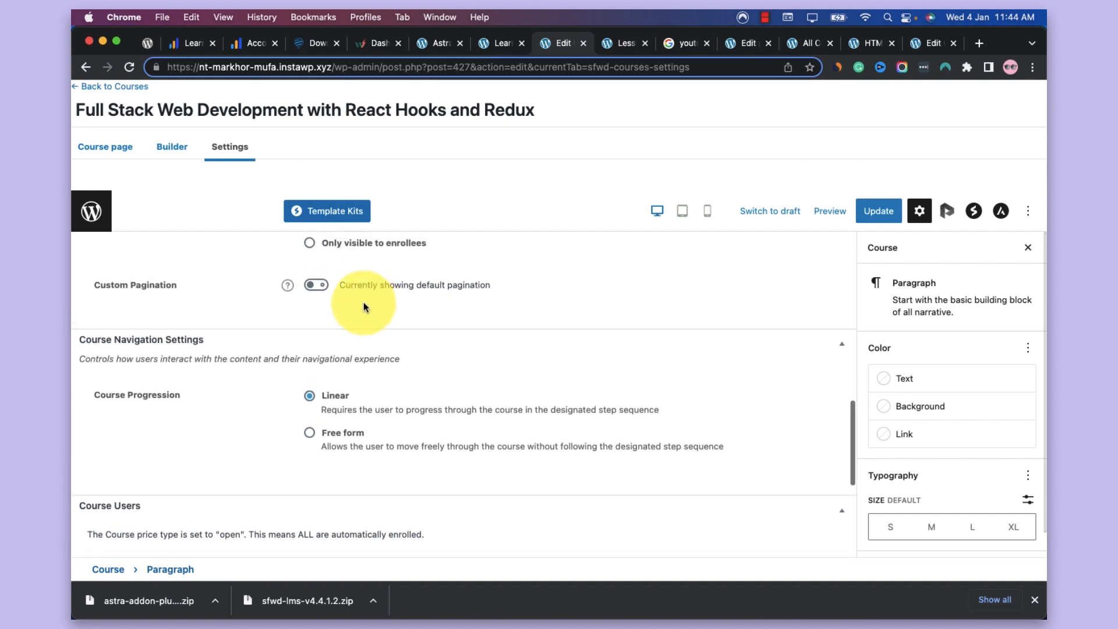
scroll(423, 363, down, 2)
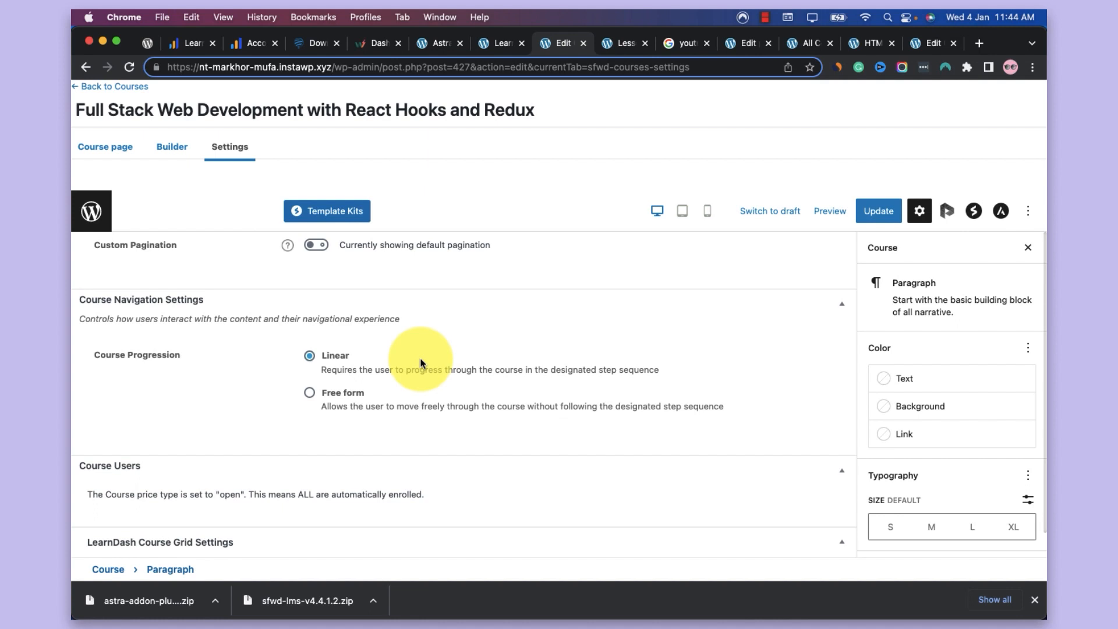
scroll(422, 362, down, 8)
scroll(421, 360, up, 1)
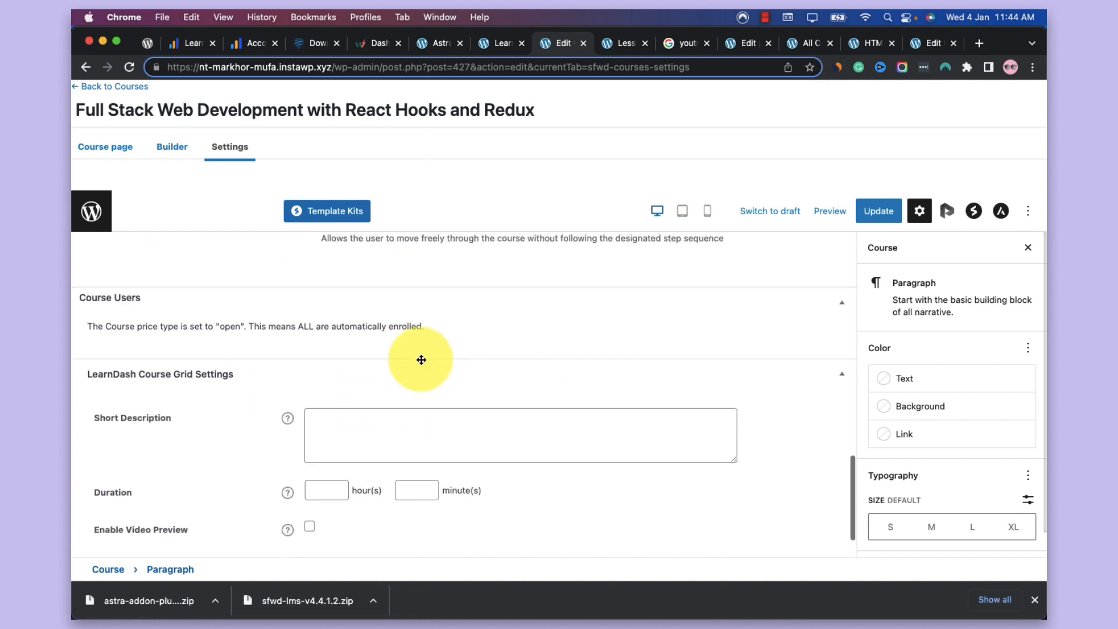
scroll(421, 362, down, 3)
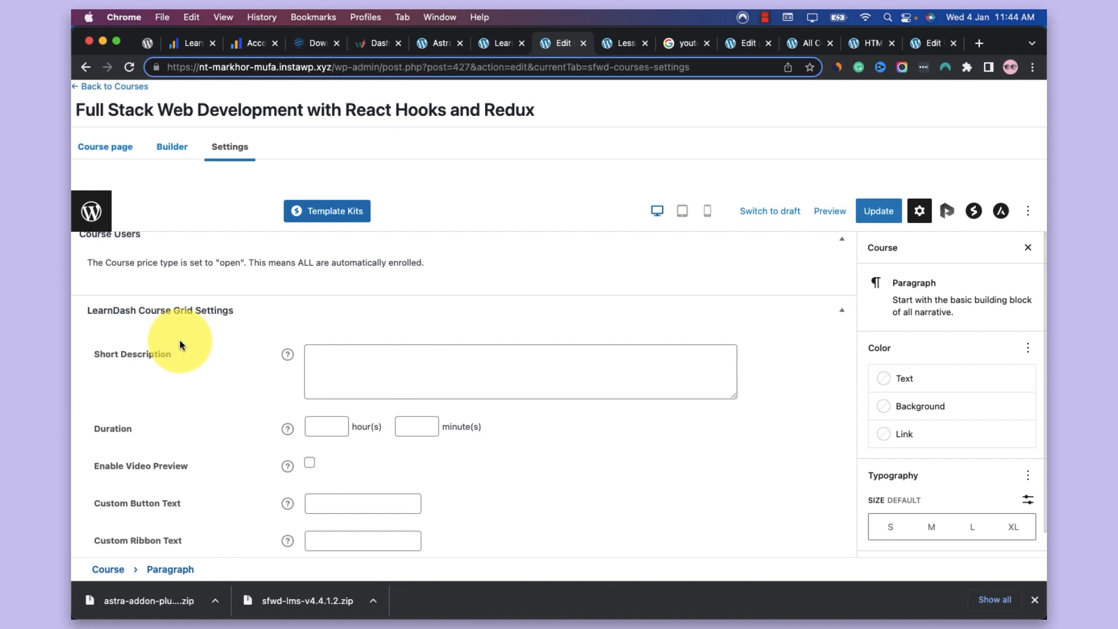
Compare the Full Stack course's LearnDash Course Grid settings with the ribbons and buttons of the course cards on the All Courses page
scroll(181, 345, down, 1)
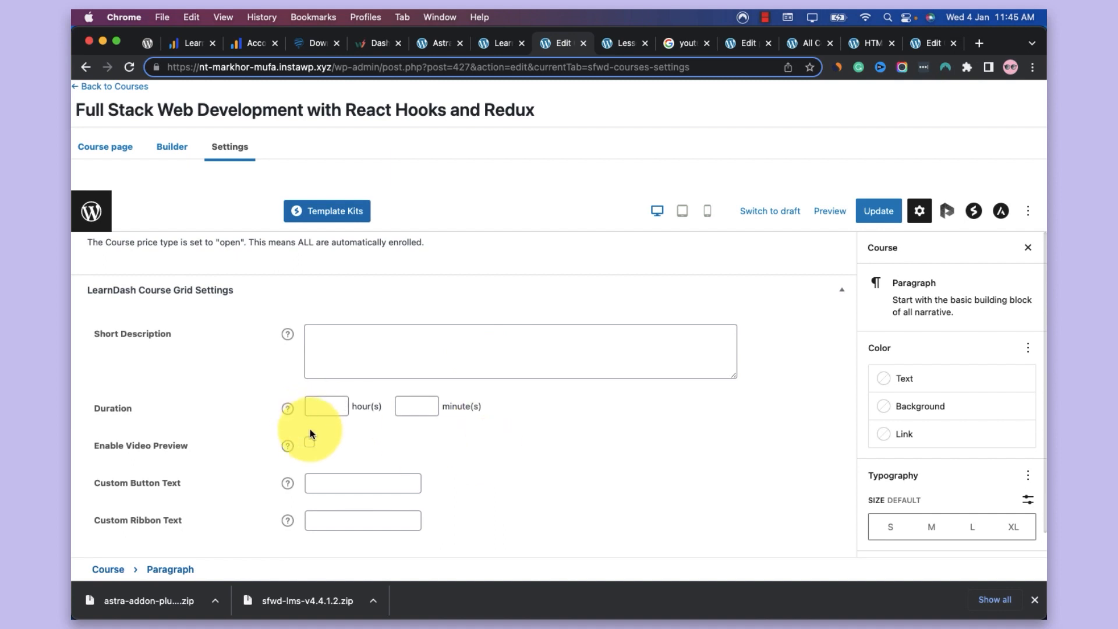
click(498, 43)
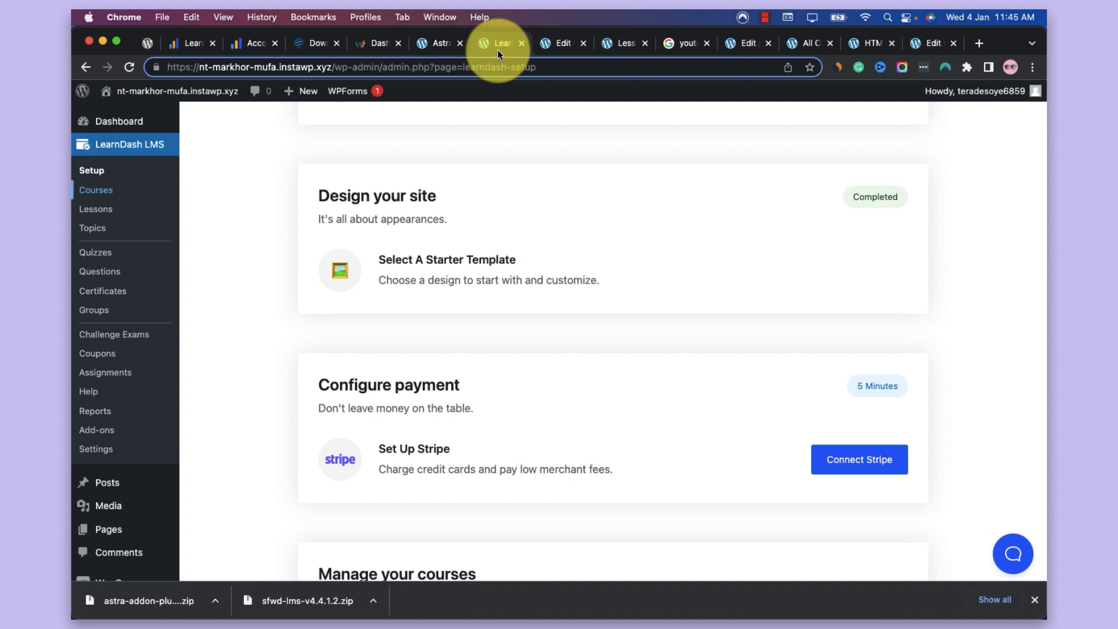
click(230, 92)
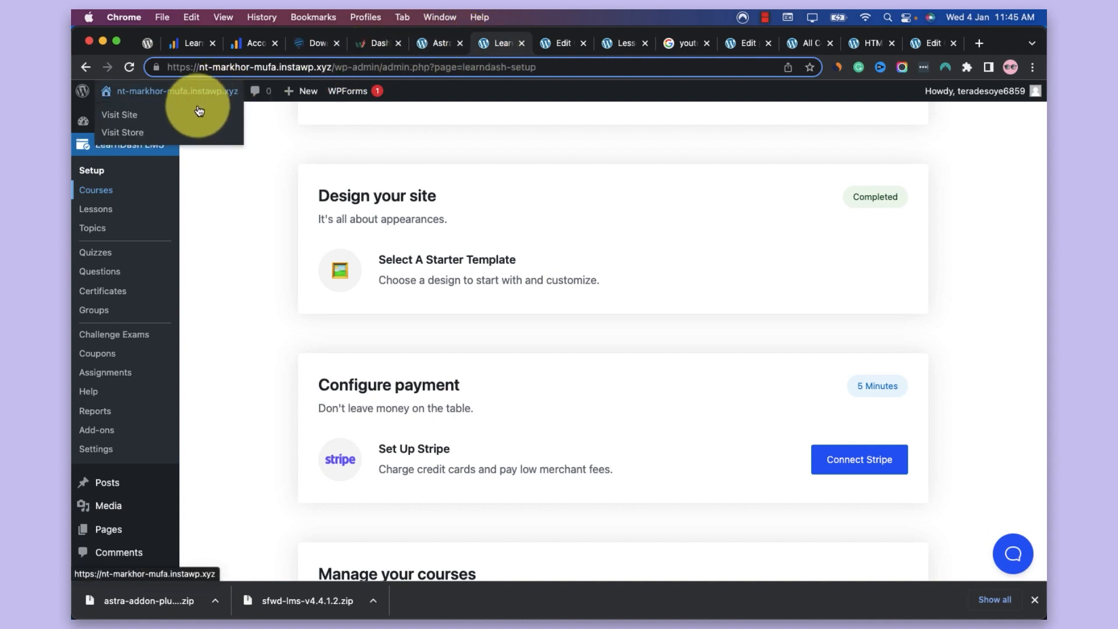
click(802, 44)
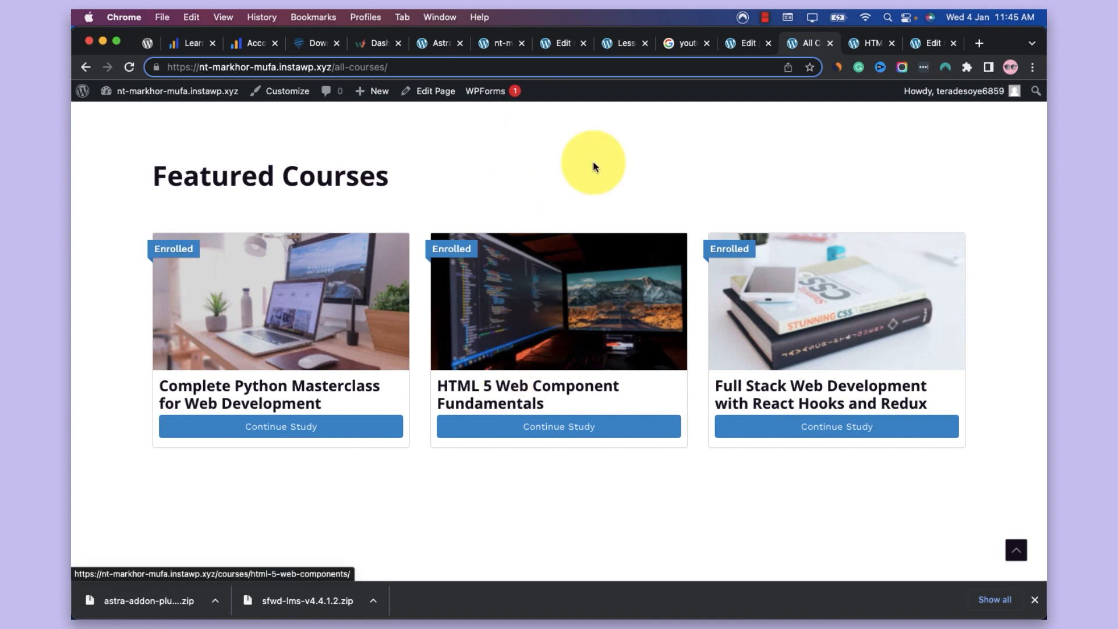
click(573, 43)
click(447, 342)
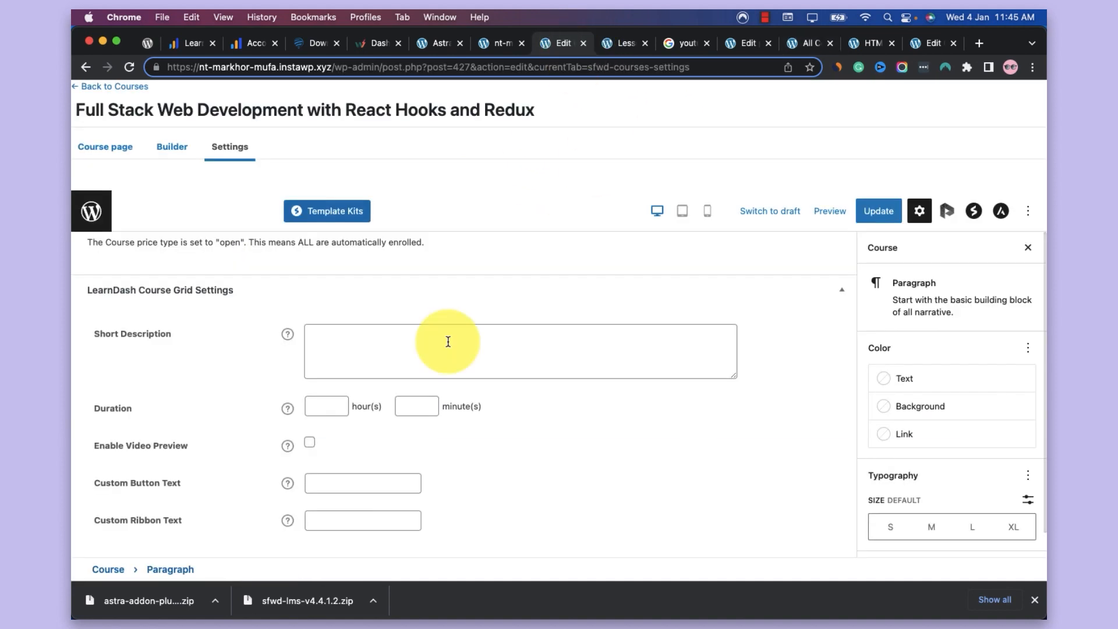
click(333, 523)
click(357, 482)
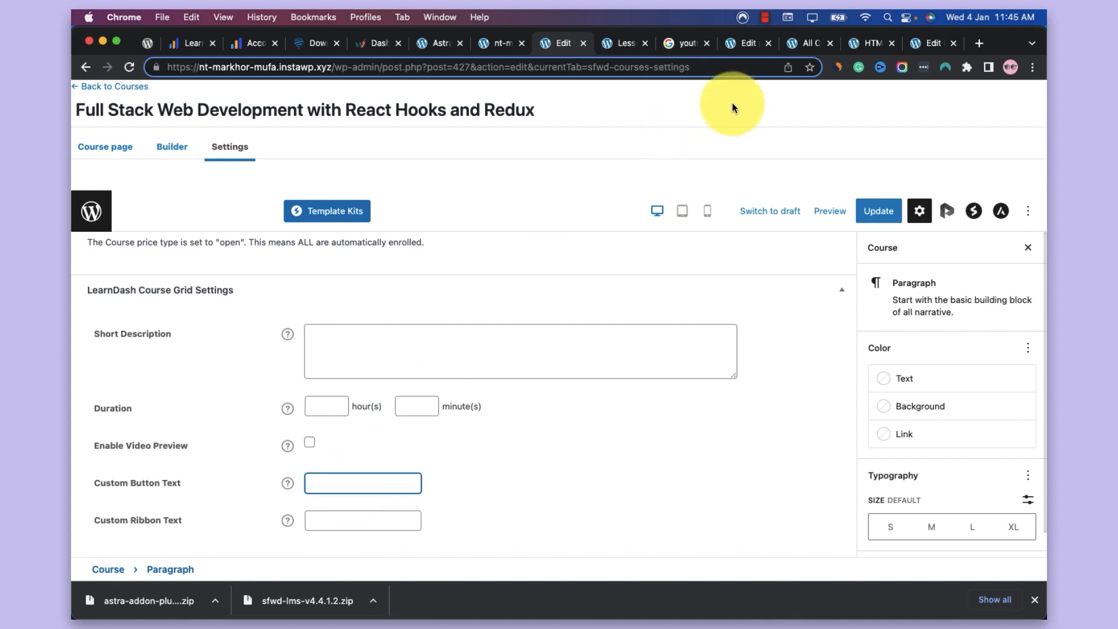
click(806, 43)
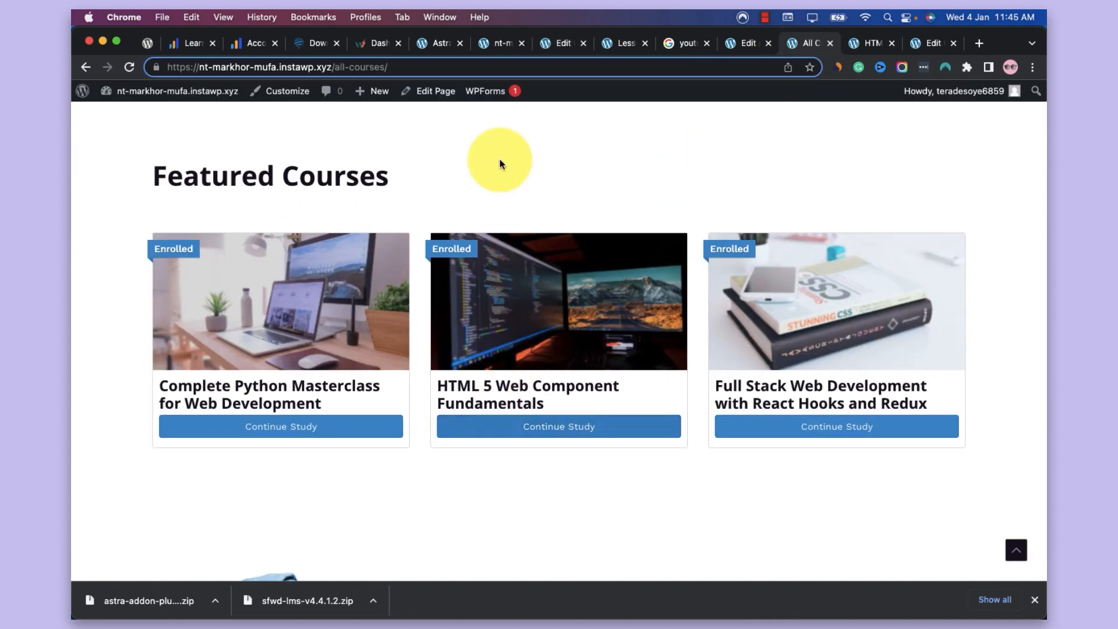
click(488, 48)
click(560, 44)
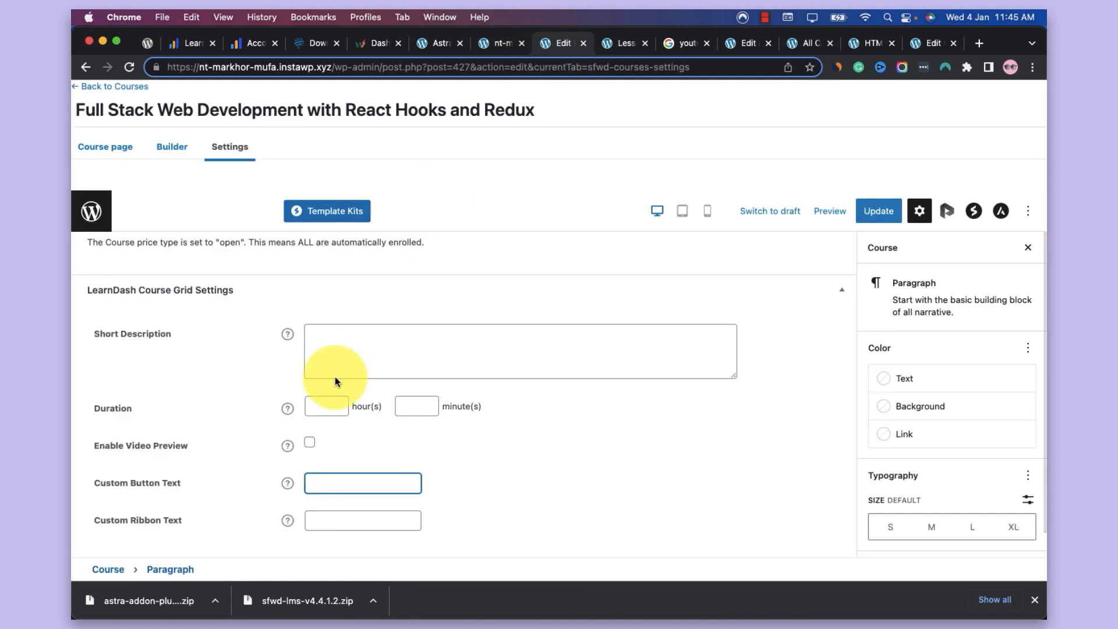
Set the course's custom ribbon text to "Best Value" and custom button text to "Enroll Today", and update the course
click(356, 530)
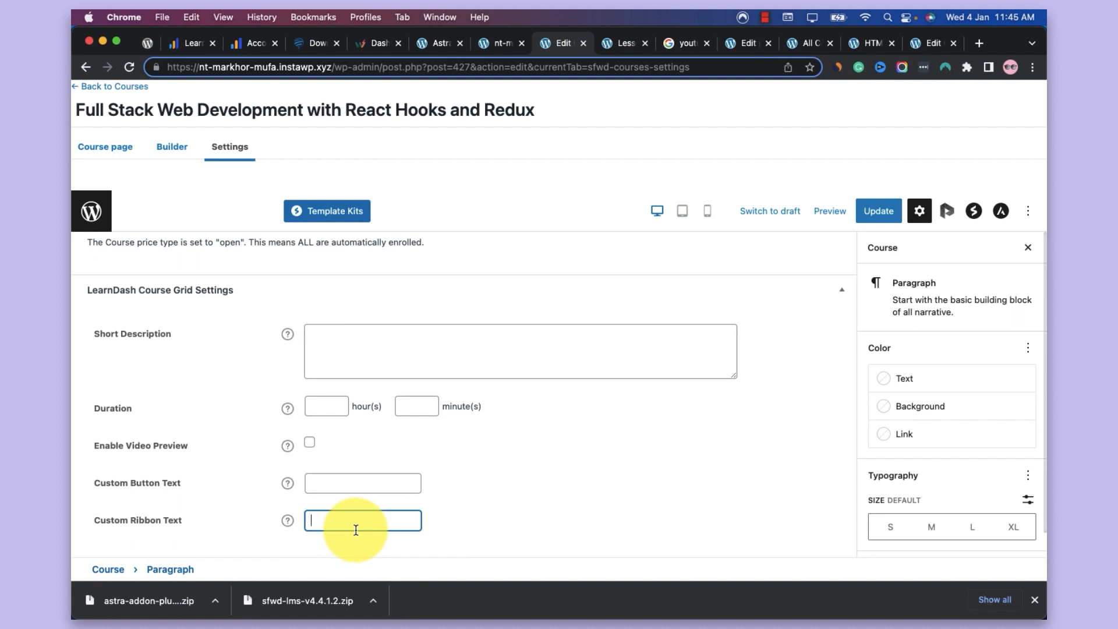
text(Best Value)
click(355, 478)
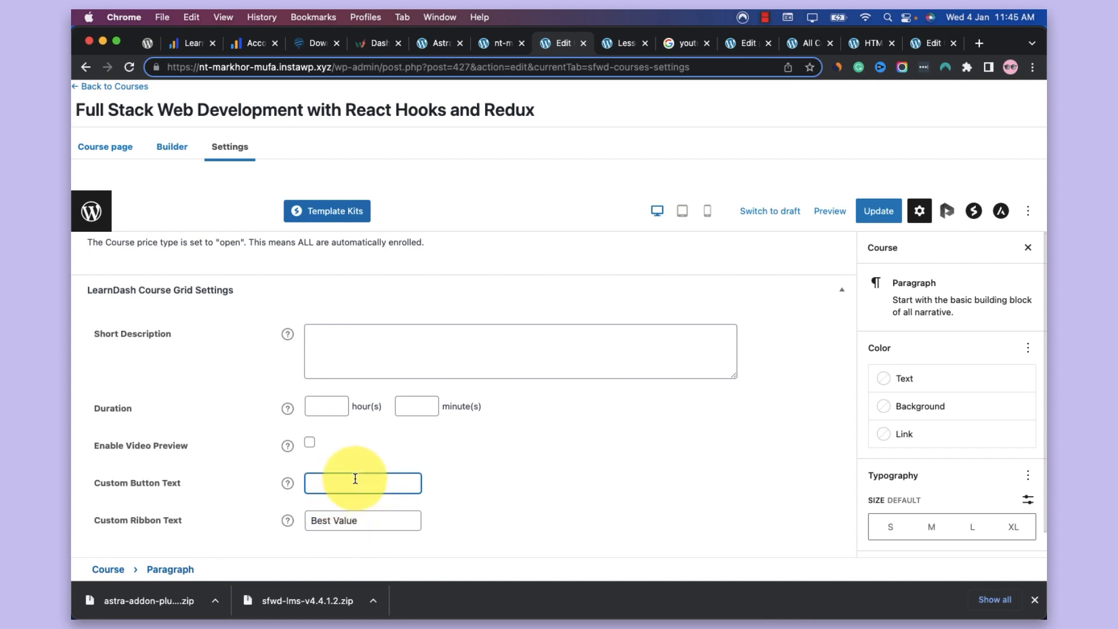
text(Enroll Today)
click(878, 211)
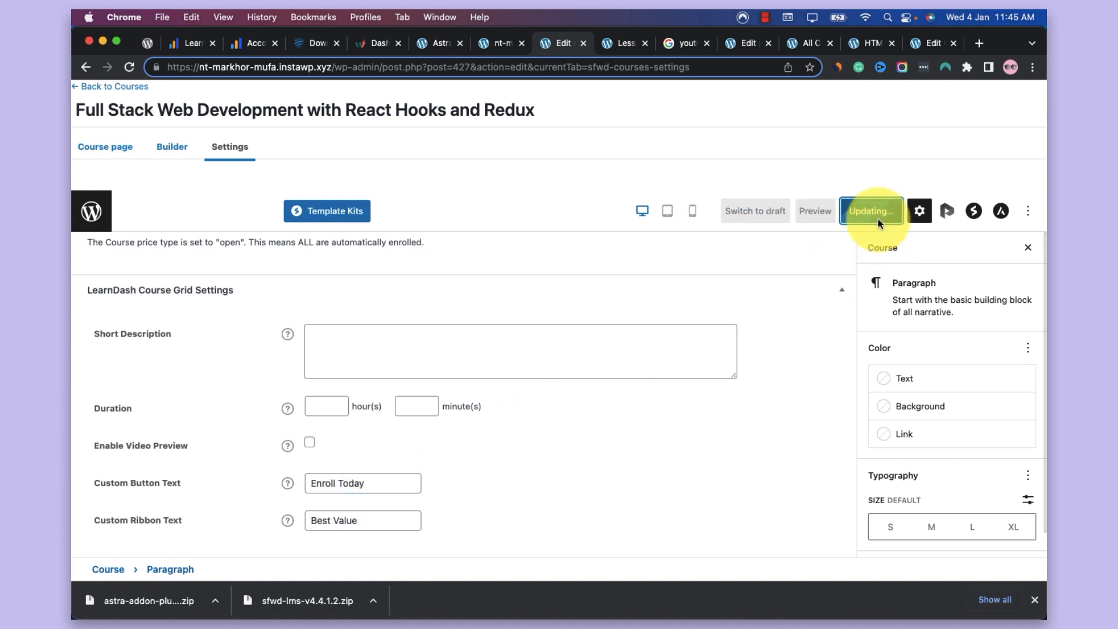
Reload the All Courses page to check the course card's ribbon and button, and open the page for editing in a new tab
click(809, 42)
key(super+r)
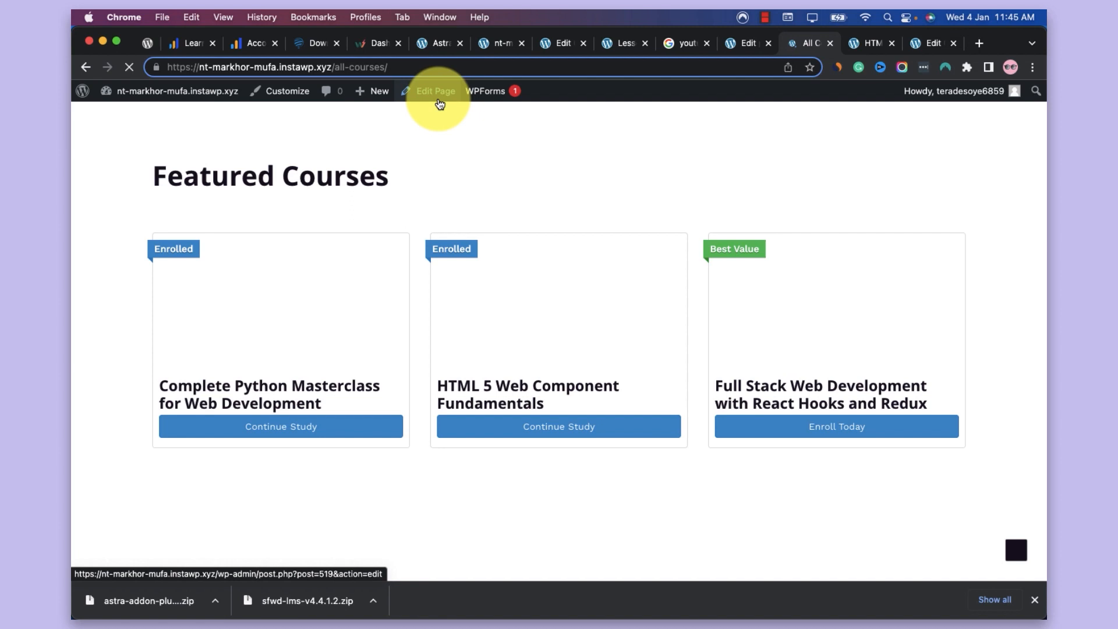
super+click(439, 105)
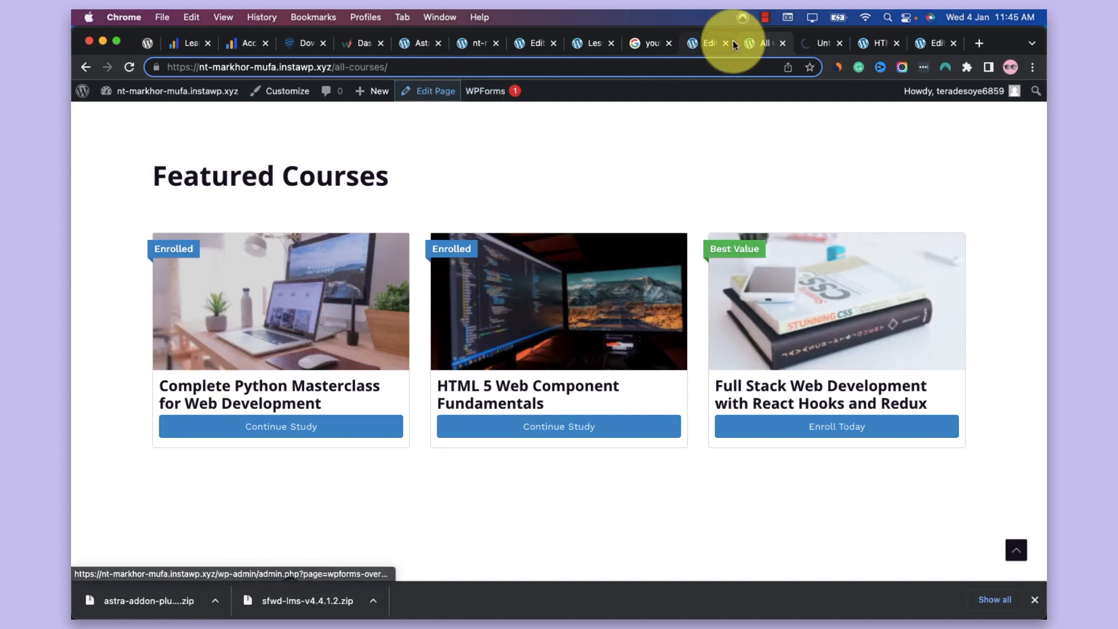
click(807, 42)
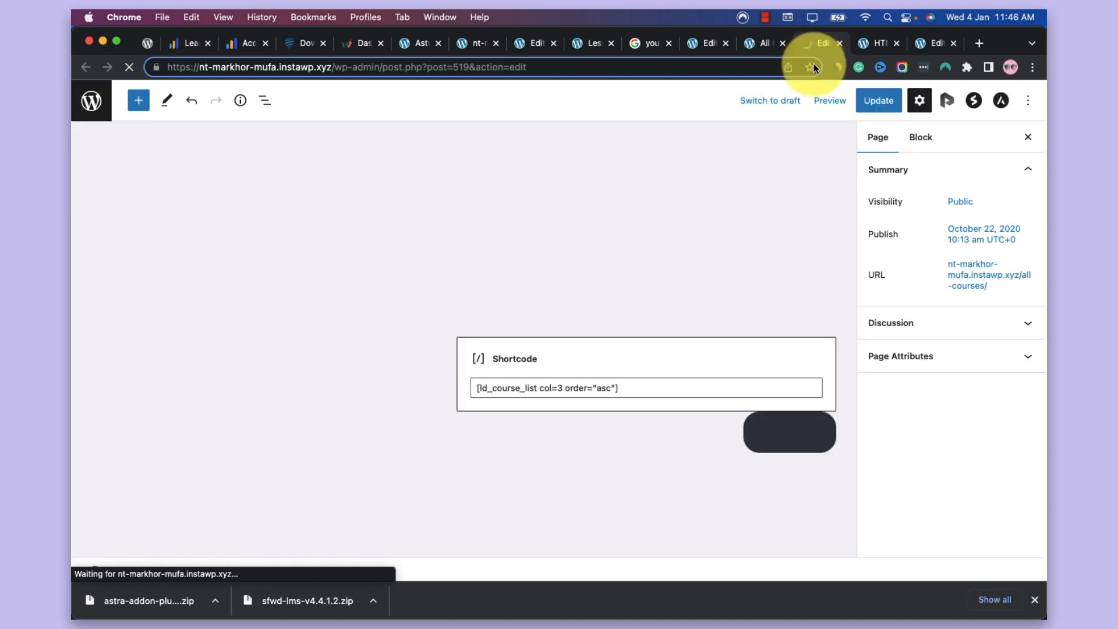
click(761, 43)
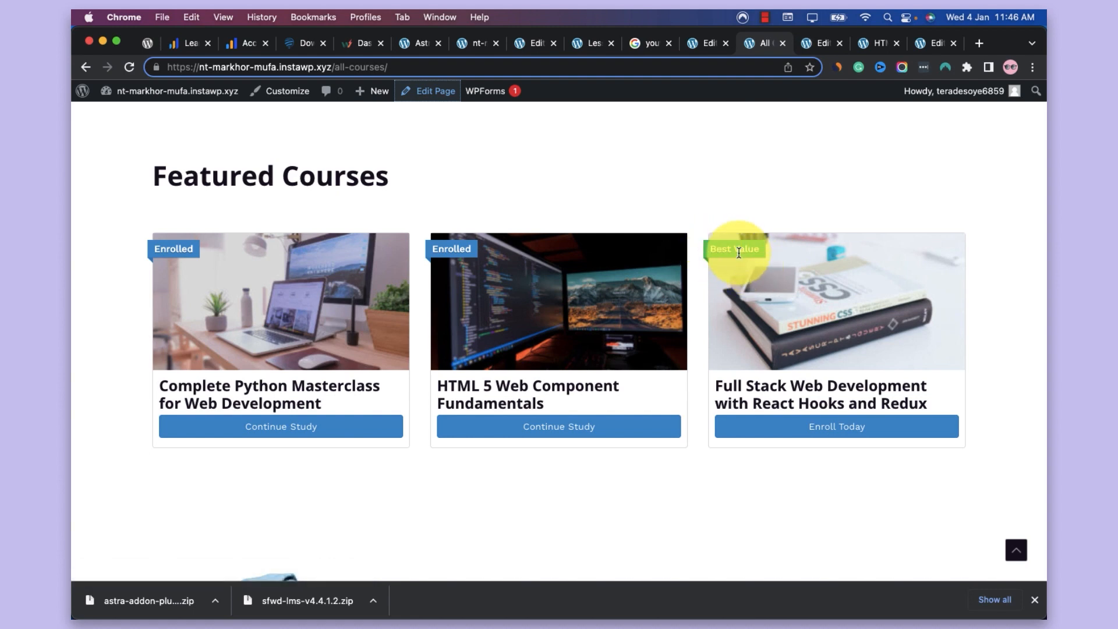
click(815, 48)
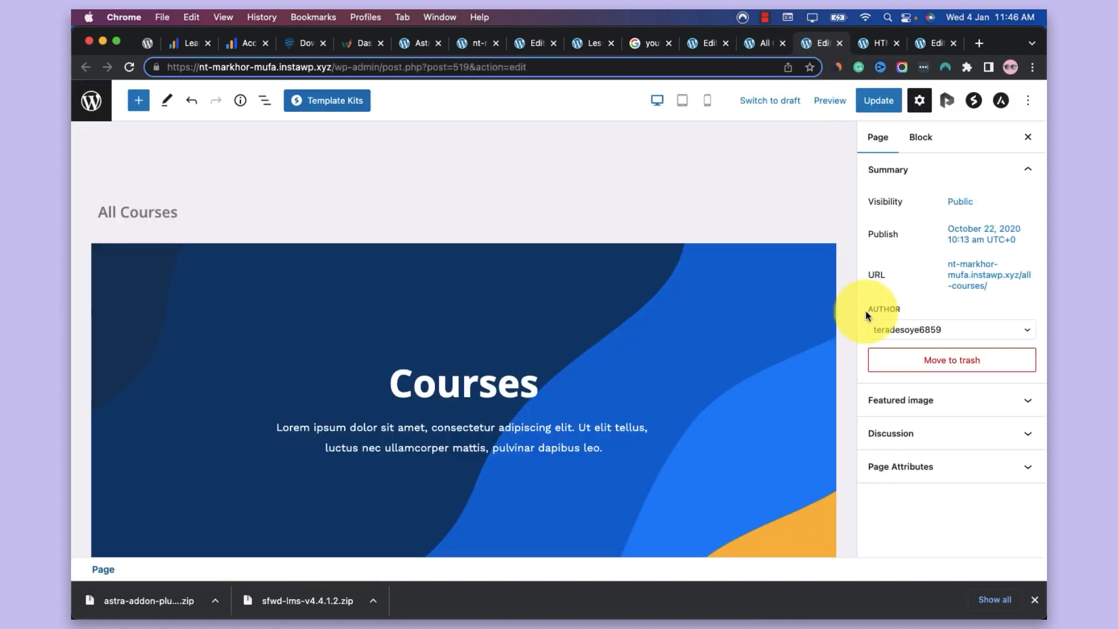
Insert a LearnDash Course Grid block below the shortcode in the Featured Courses section
scroll(642, 411, down, 8)
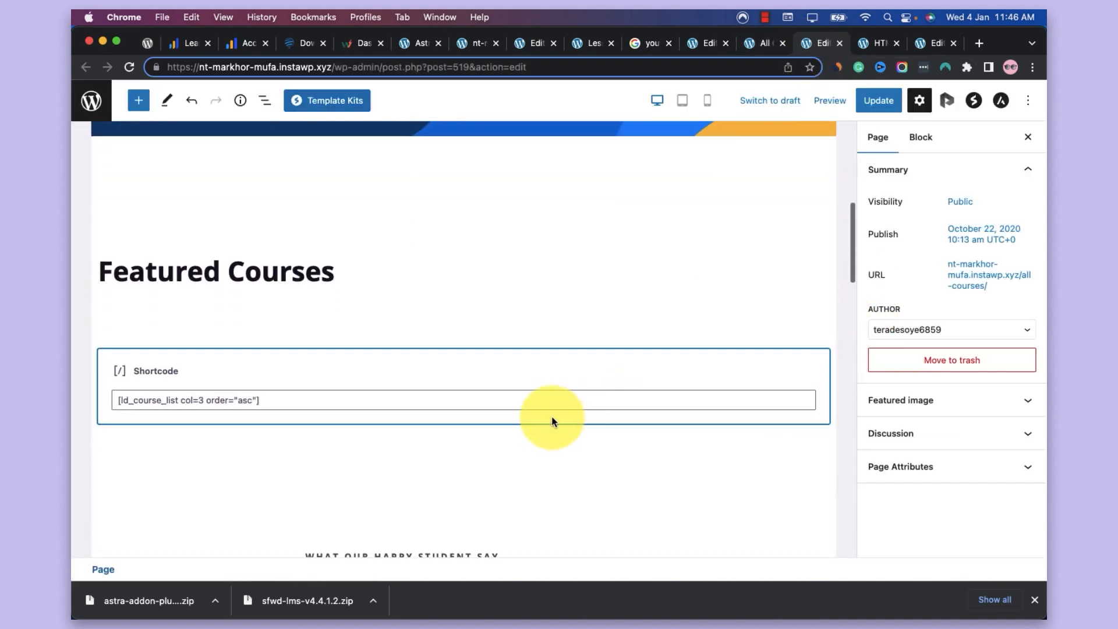
click(591, 396)
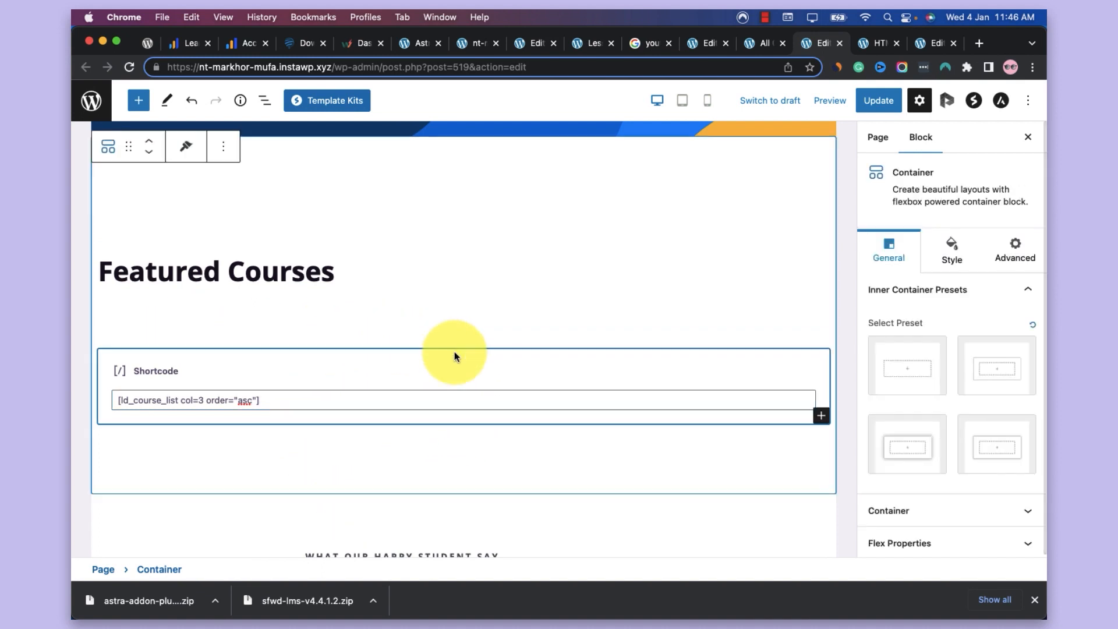
click(140, 109)
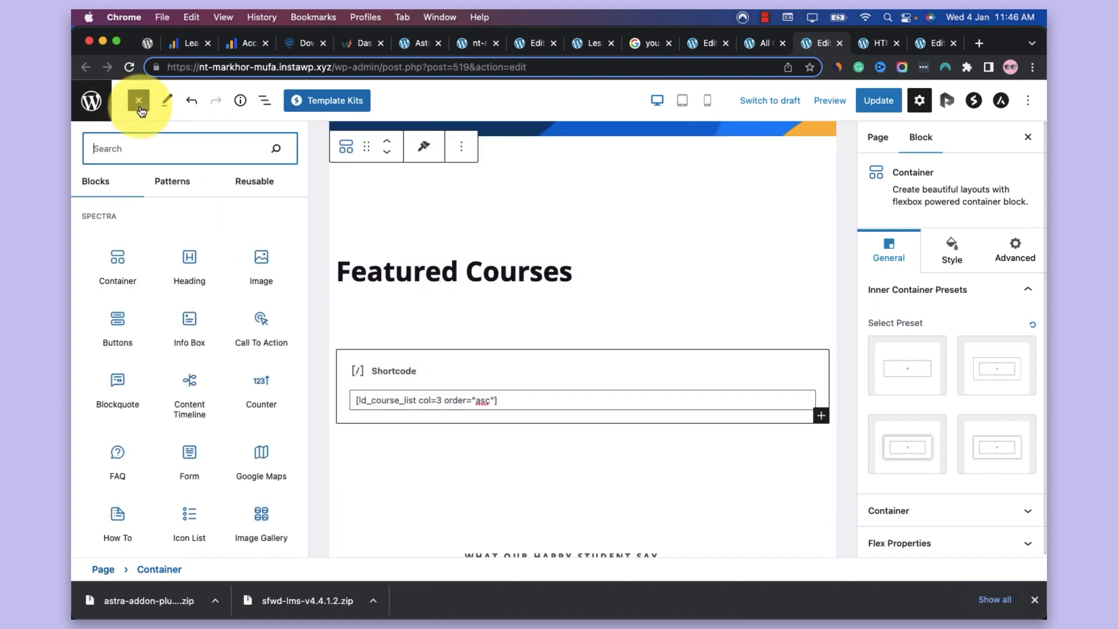
click(822, 415)
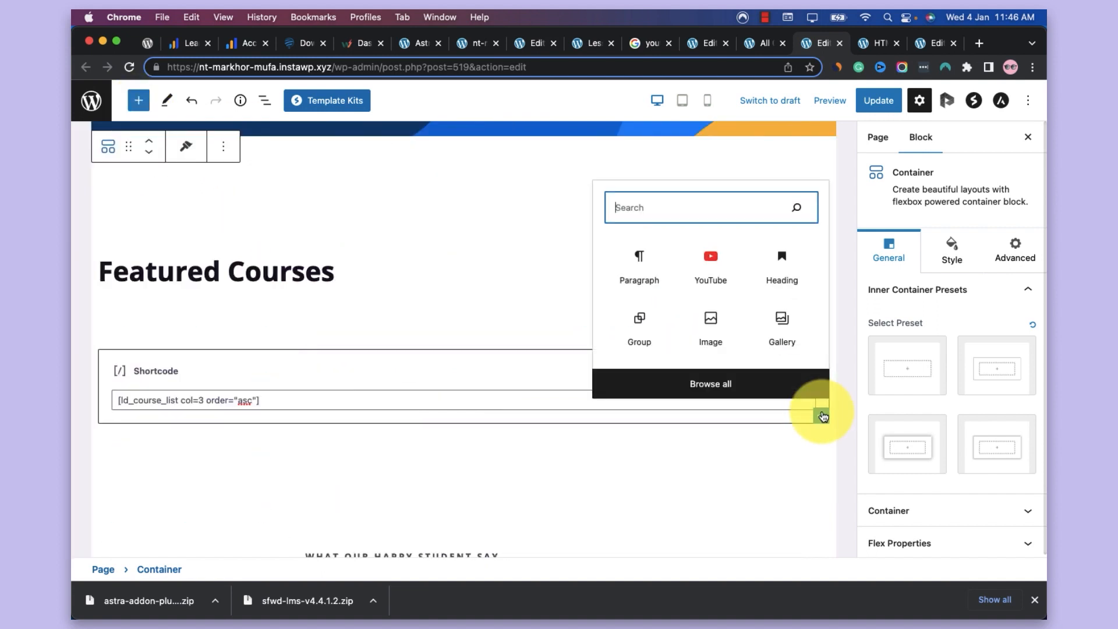
text(course)
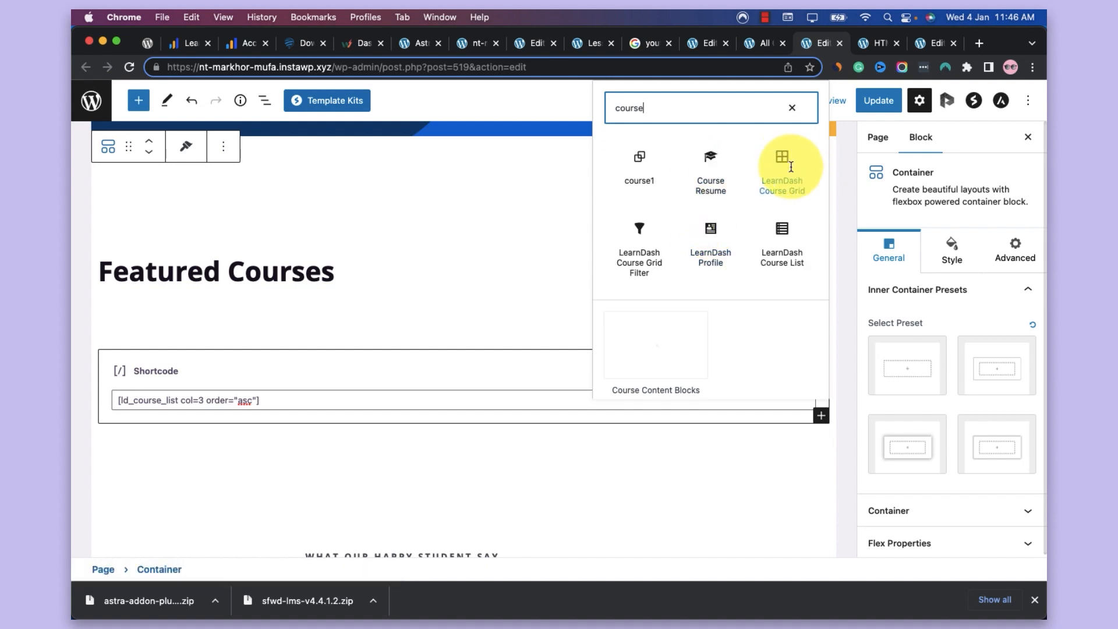
click(791, 167)
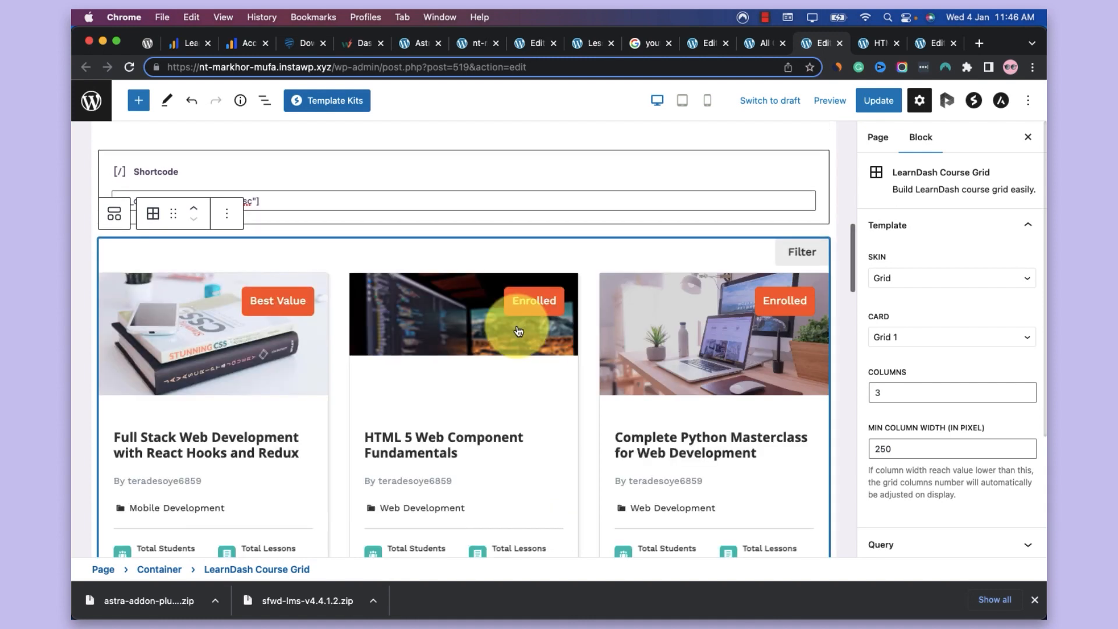
scroll(606, 369, down, 3)
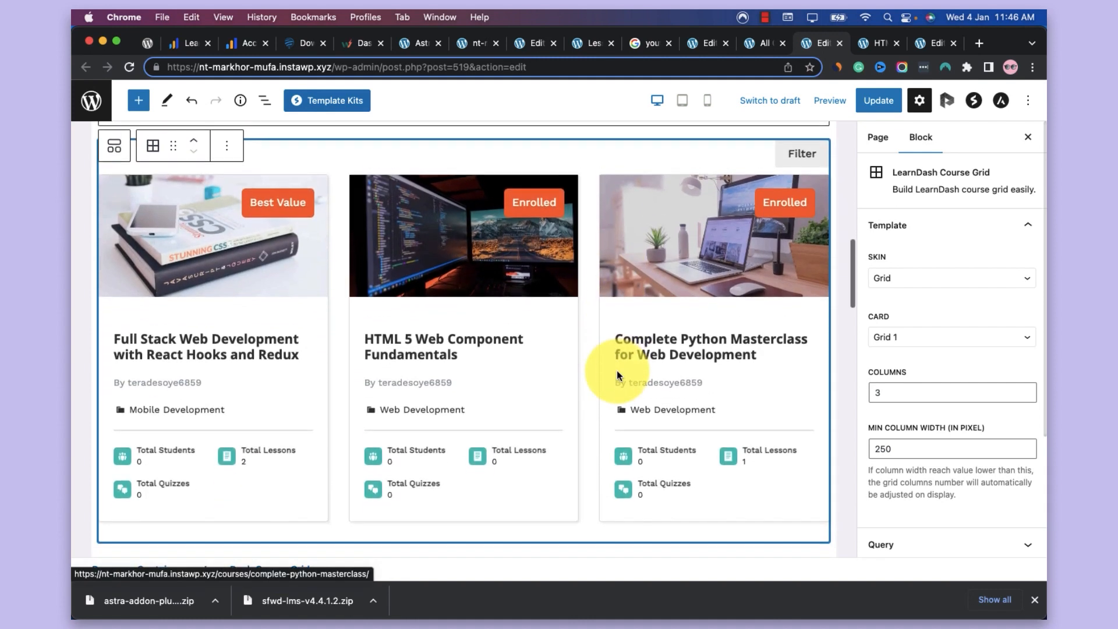
Delete the course list shortcode block between the Featured Courses heading and the course grid
scroll(616, 371, up, 4)
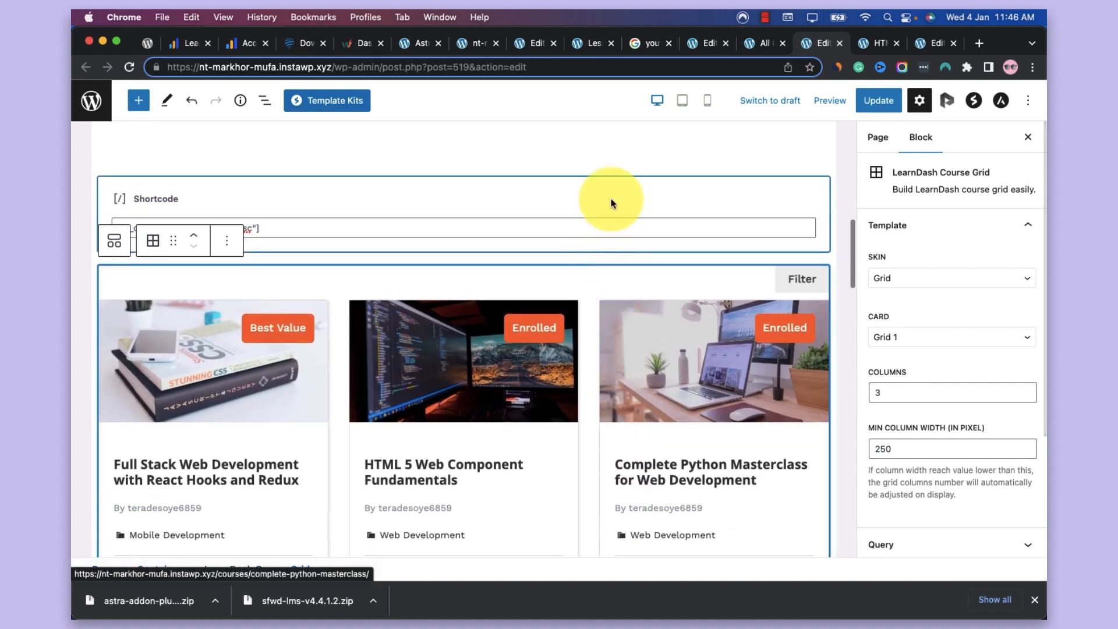
click(613, 197)
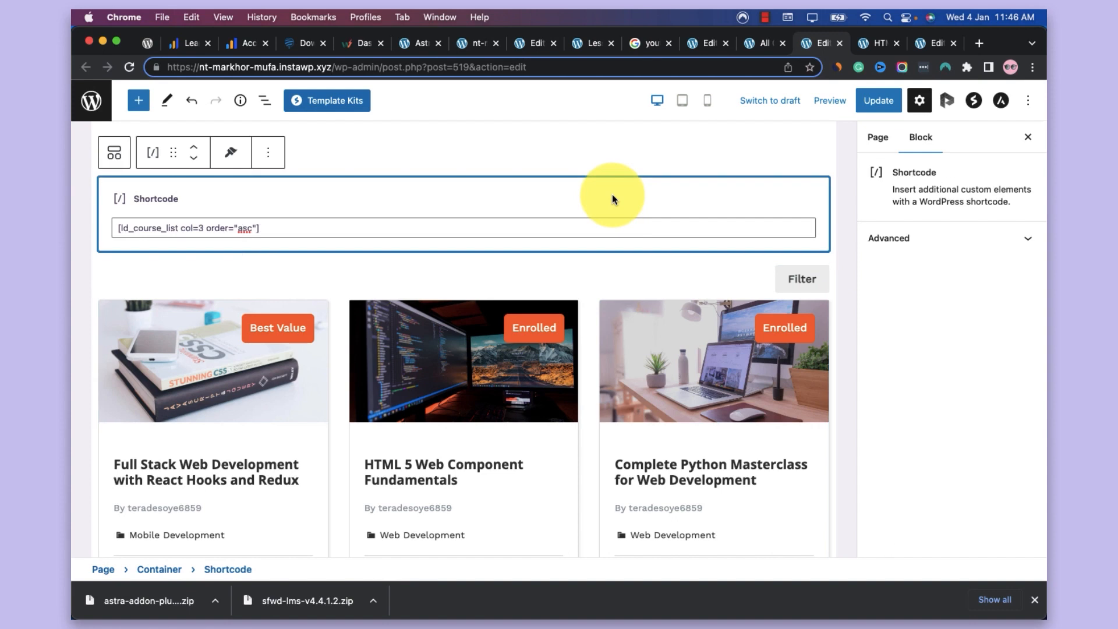
key(BackSpace)
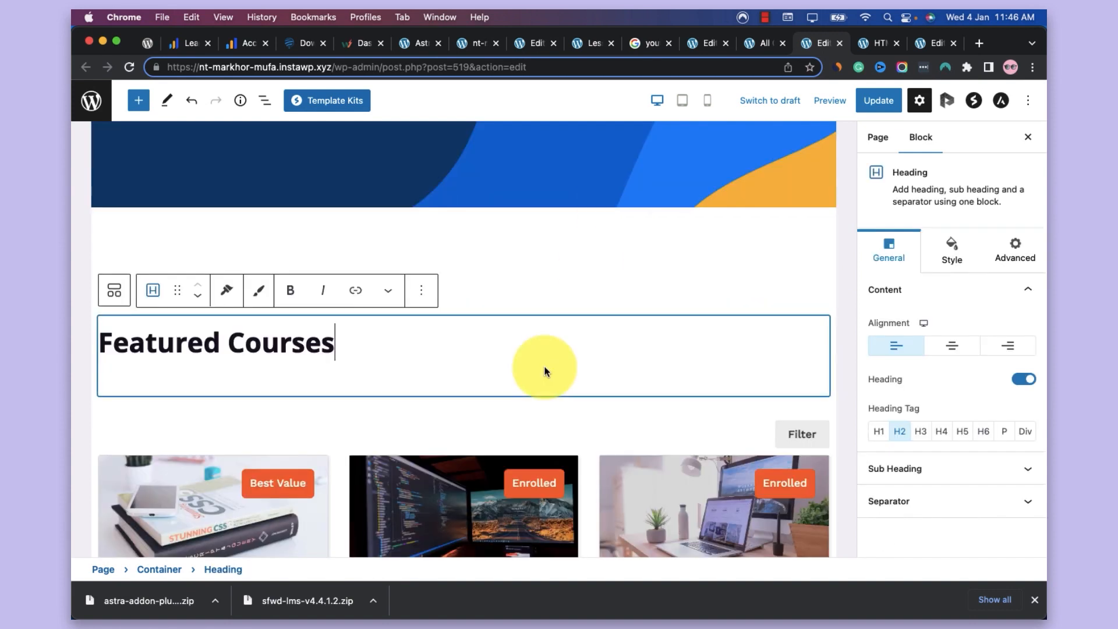
scroll(544, 368, down, 1)
scroll(545, 361, down, 5)
Set the course grid's card style to Grid 2 and review the resulting course cards
click(540, 283)
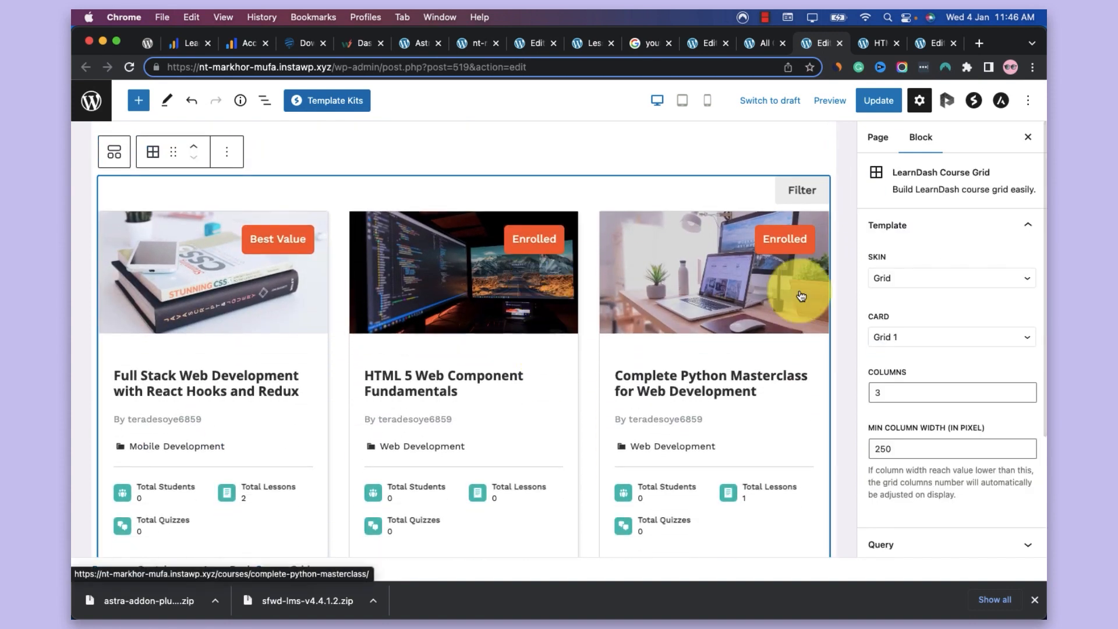
scroll(801, 297, down, 2)
click(902, 338)
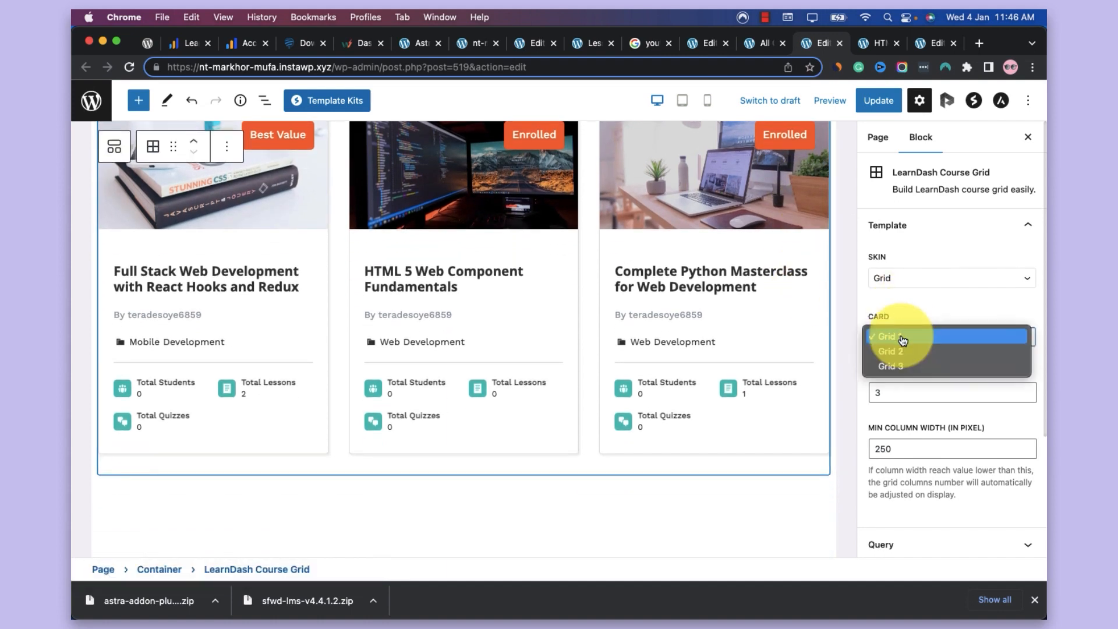
click(901, 350)
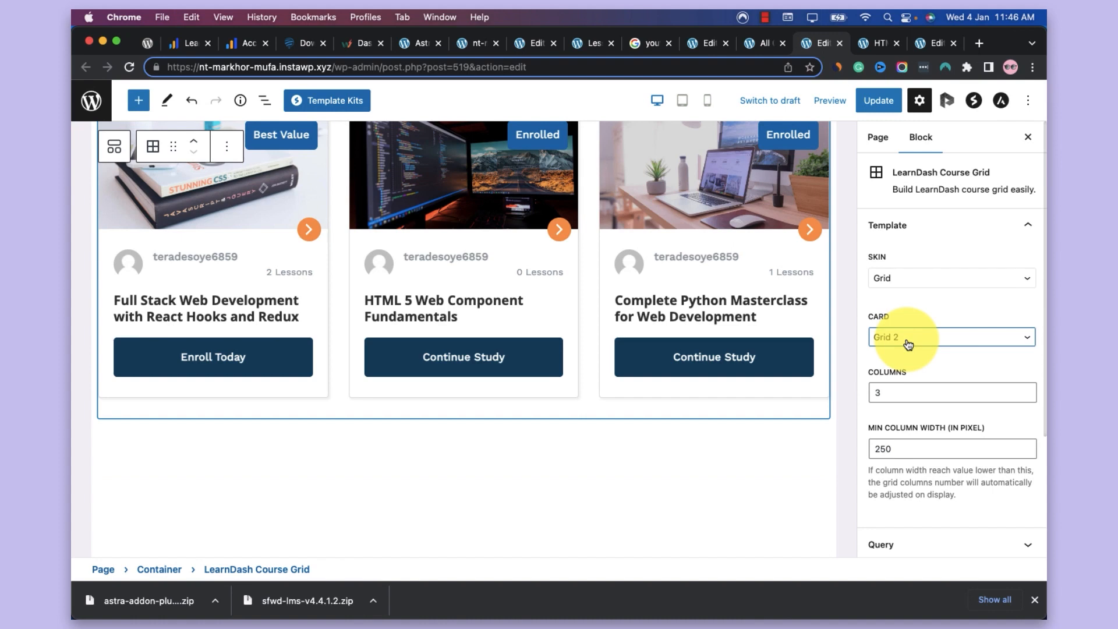
scroll(753, 408, up, 1)
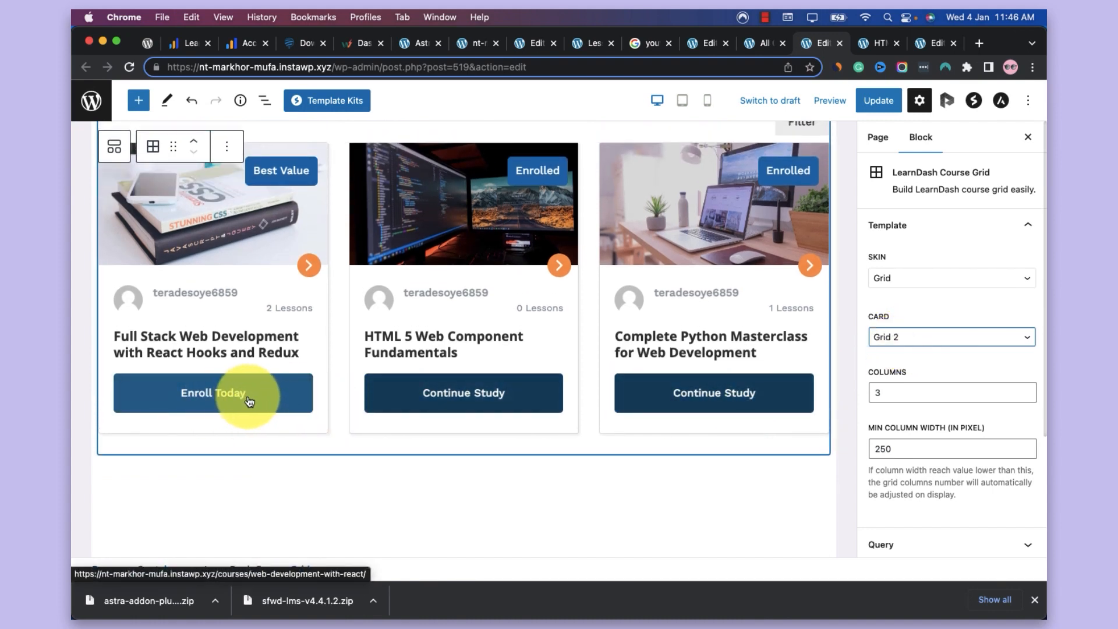
scroll(248, 401, up, 2)
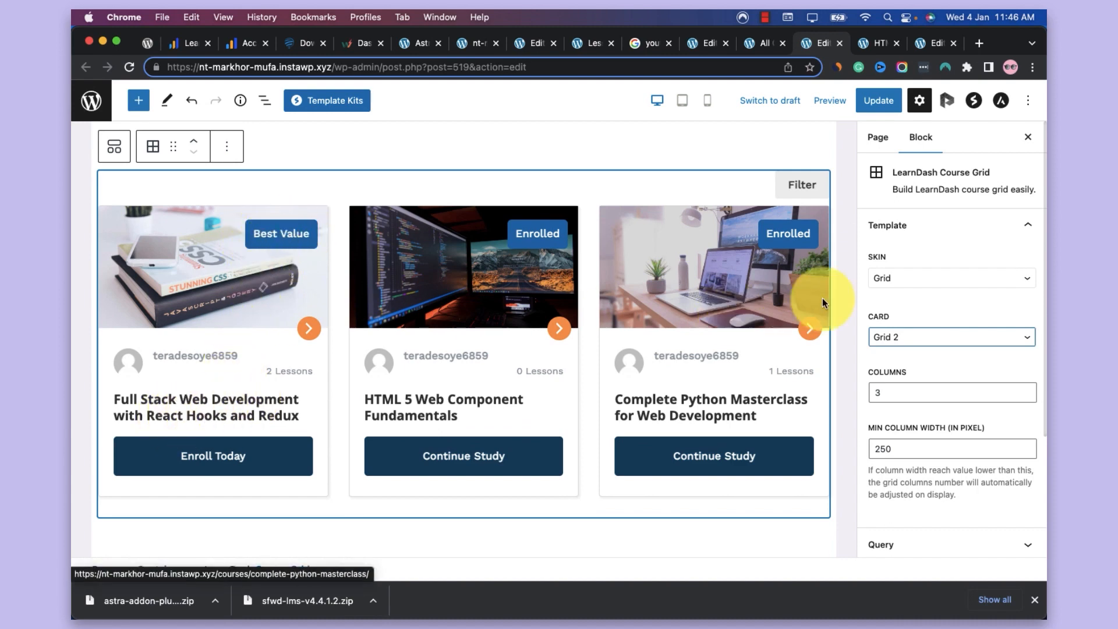
Enable the Progress Bar element for the course grid
scroll(902, 298, down, 3)
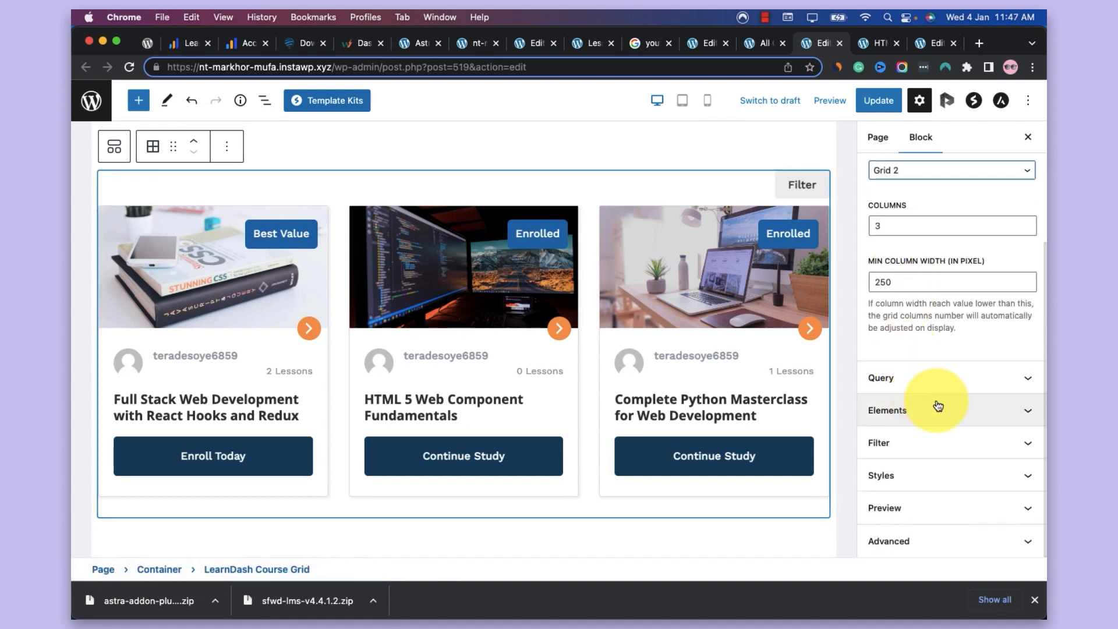
click(937, 408)
scroll(935, 399, up, 2)
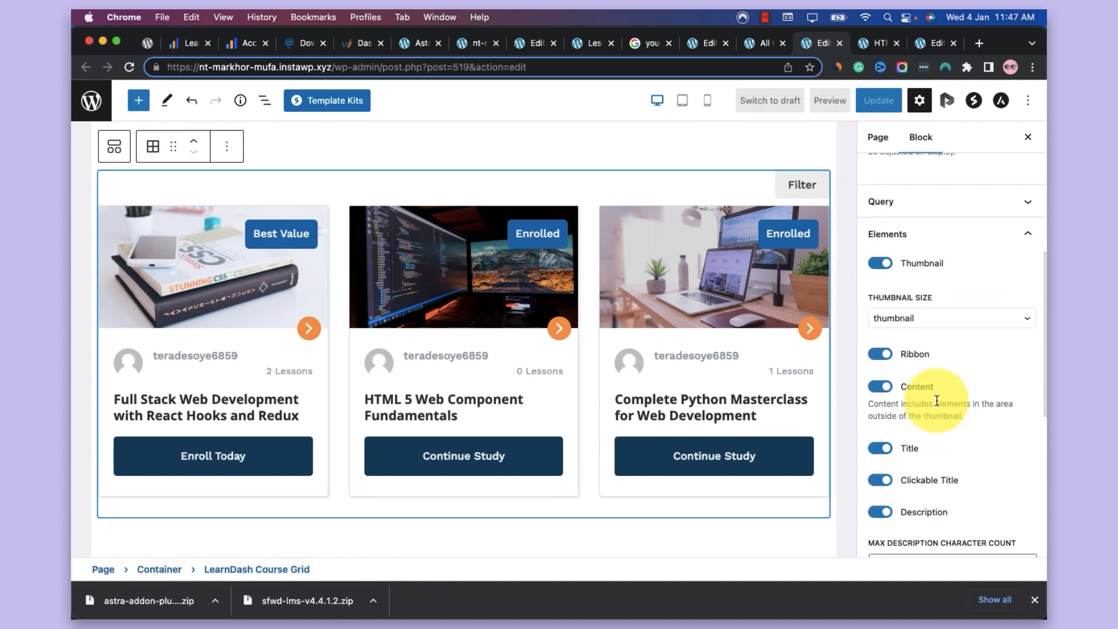
scroll(895, 361, down, 2)
scroll(882, 389, down, 2)
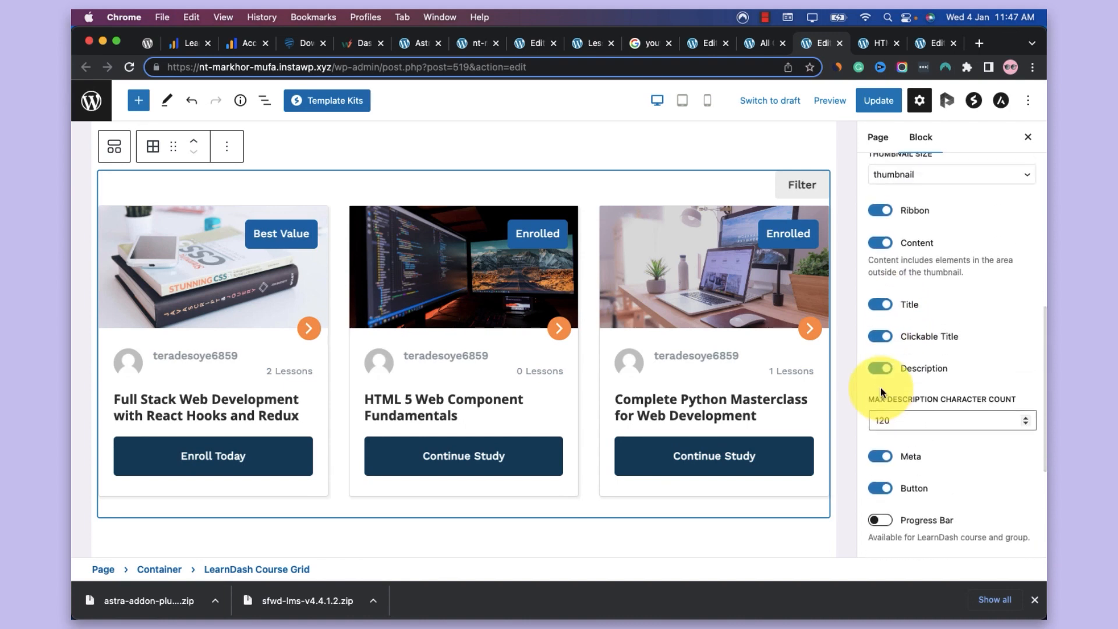
scroll(881, 387, down, 3)
click(879, 389)
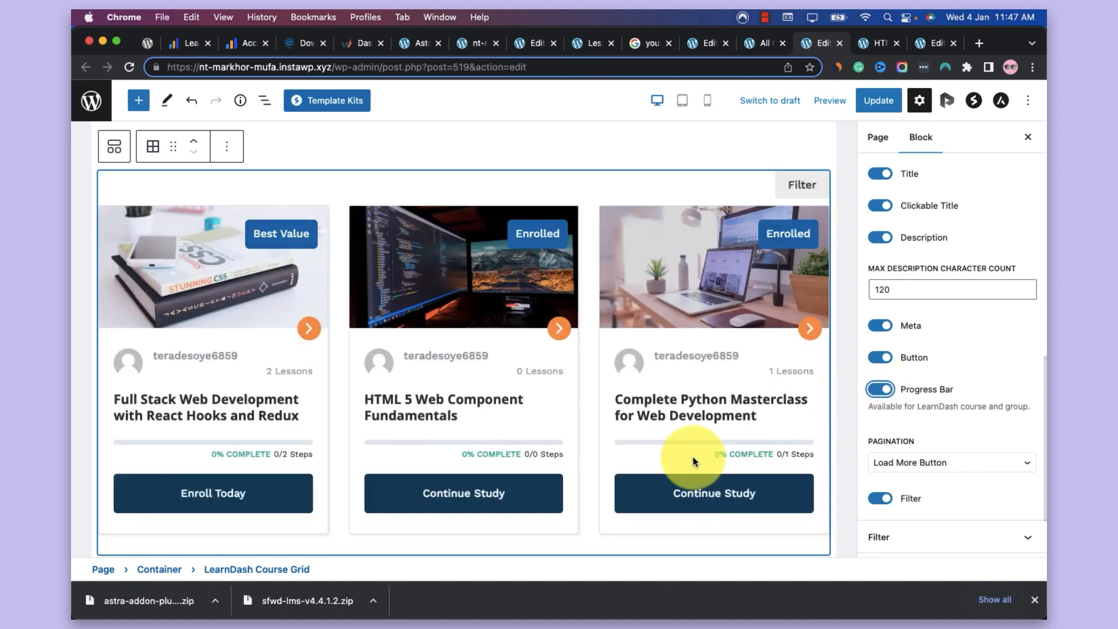
Review the pagination options of the course grid, keeping Load More Button selected
scroll(768, 429, down, 3)
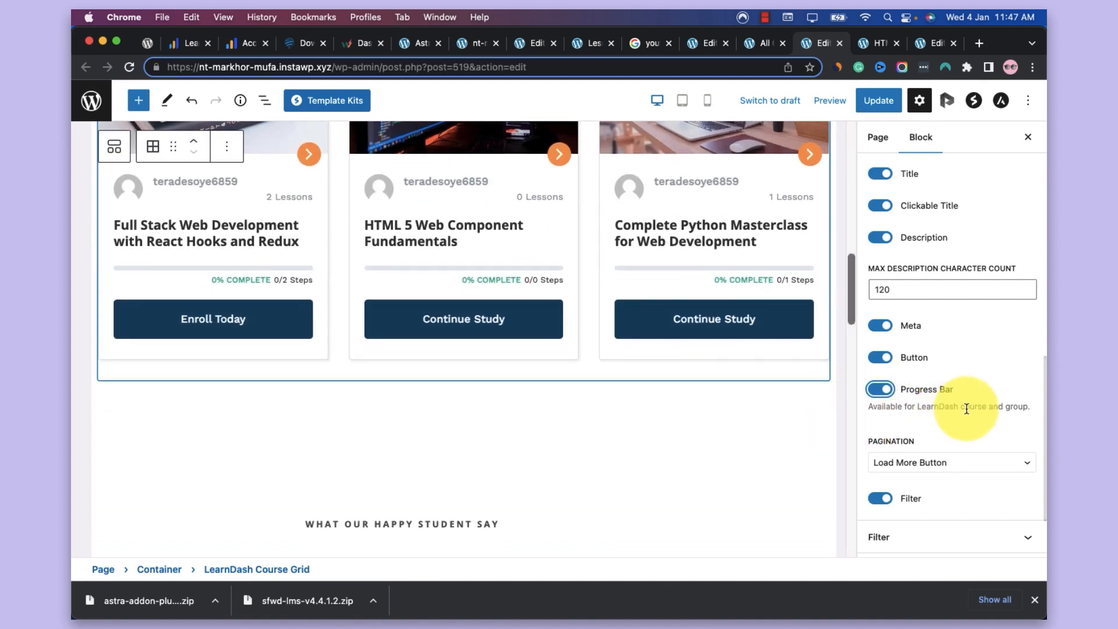
click(929, 462)
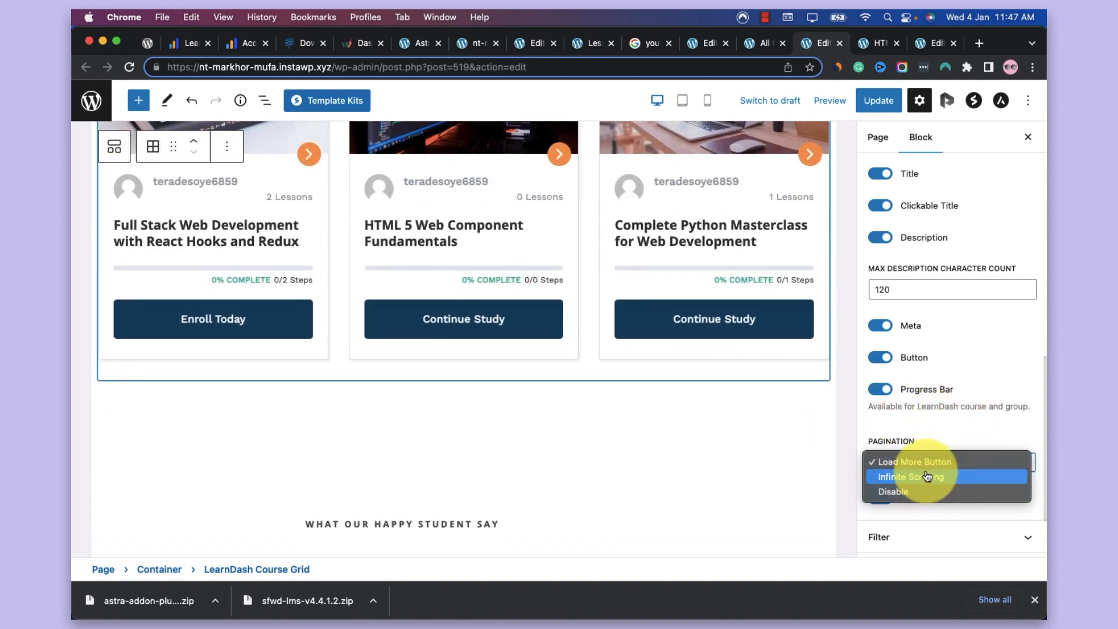
click(967, 432)
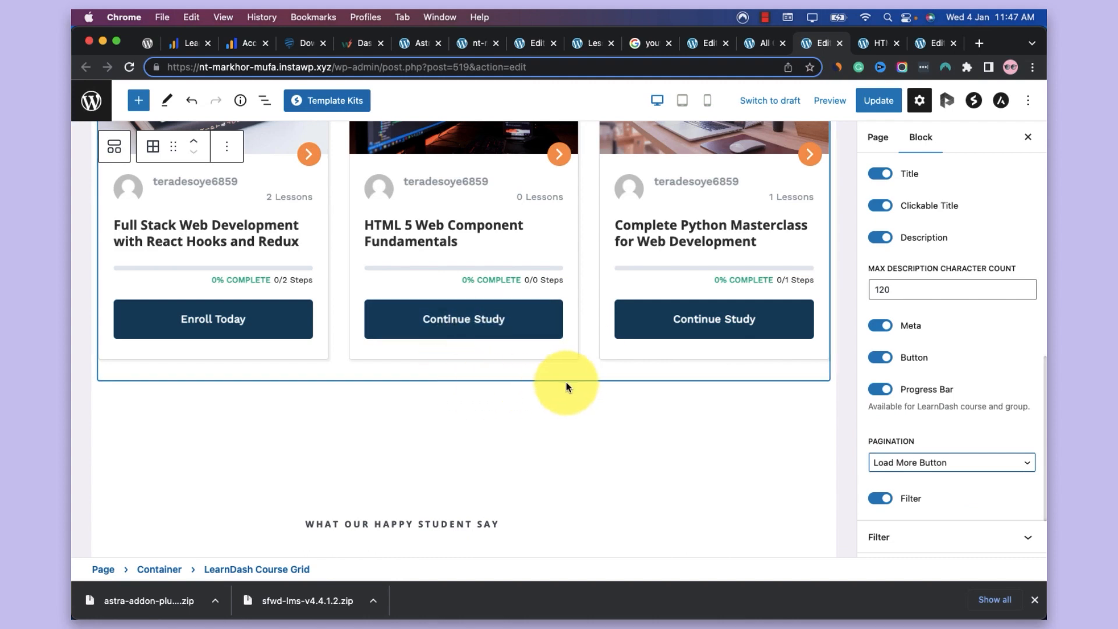
Update the All Courses page with the edited course grid and switch to its live page
scroll(568, 384, down, 5)
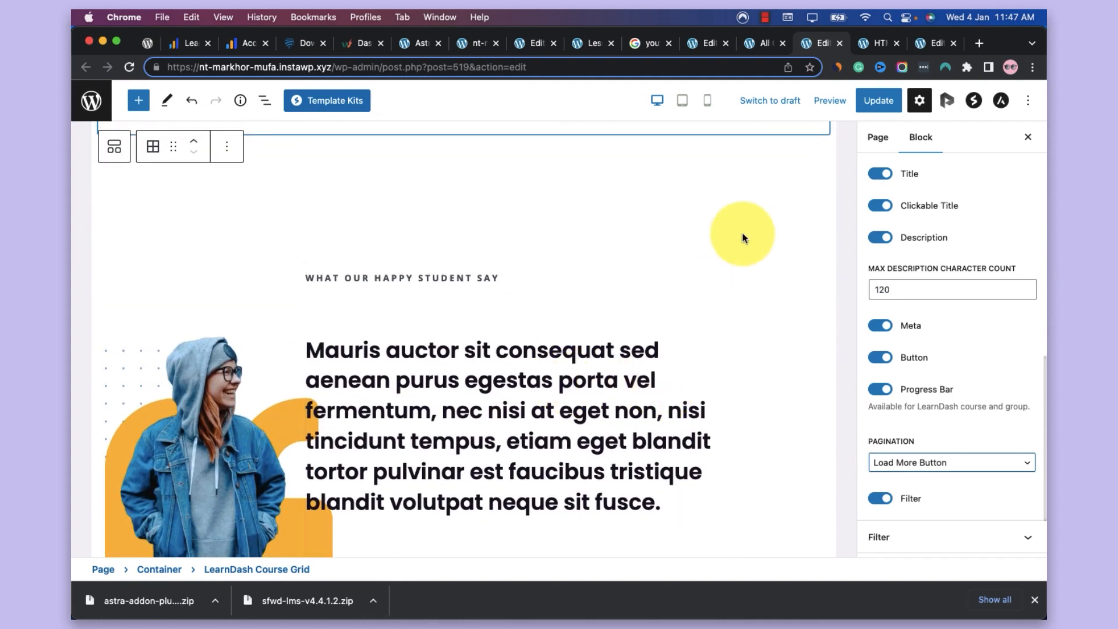
scroll(583, 359, down, 10)
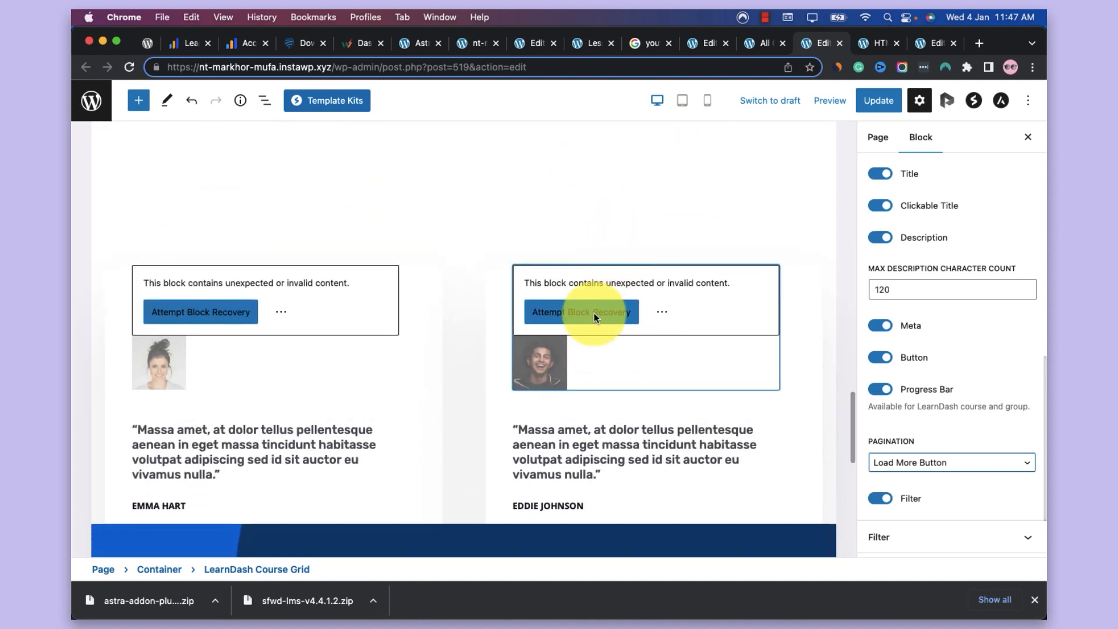
scroll(624, 262, up, 3)
scroll(624, 262, up, 5)
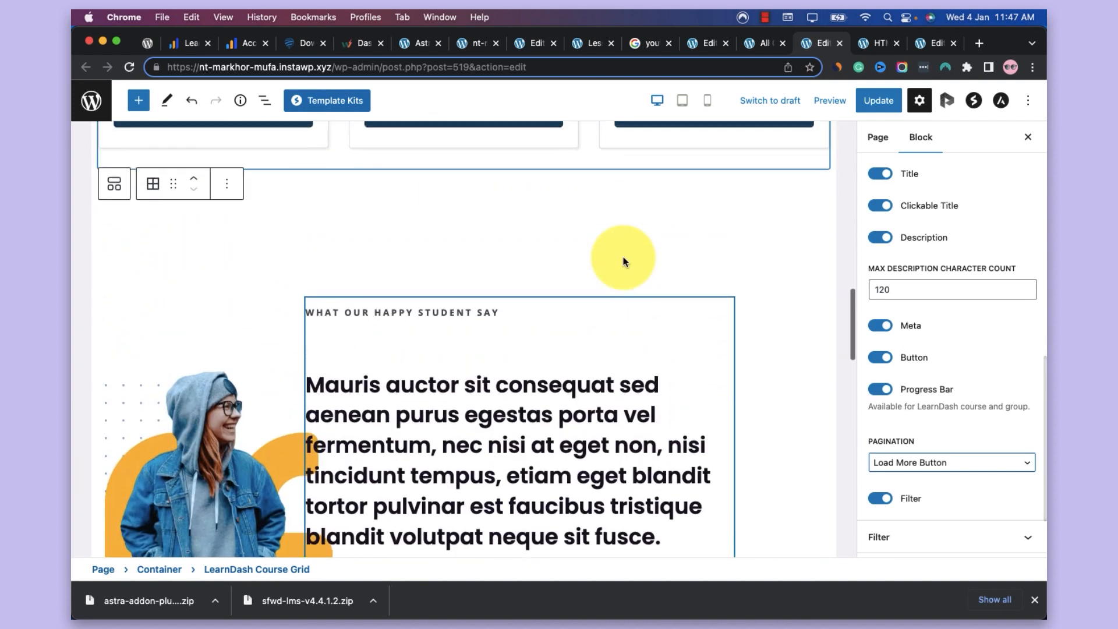
scroll(623, 260, down, 10)
scroll(623, 260, up, 5)
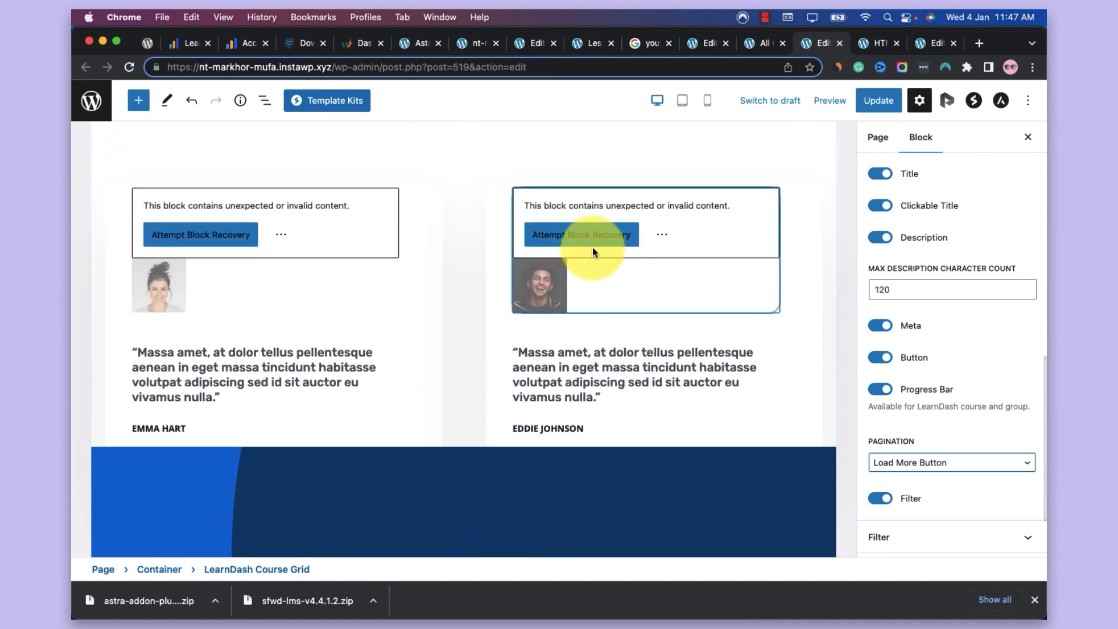
scroll(657, 285, down, 8)
scroll(690, 302, up, 3)
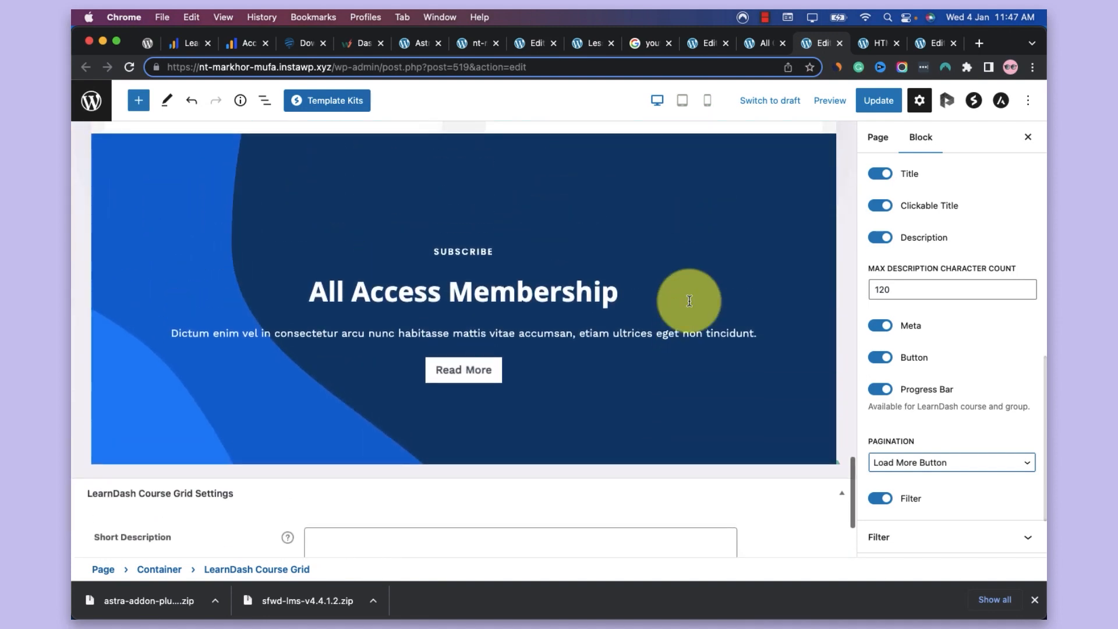
scroll(690, 301, down, 4)
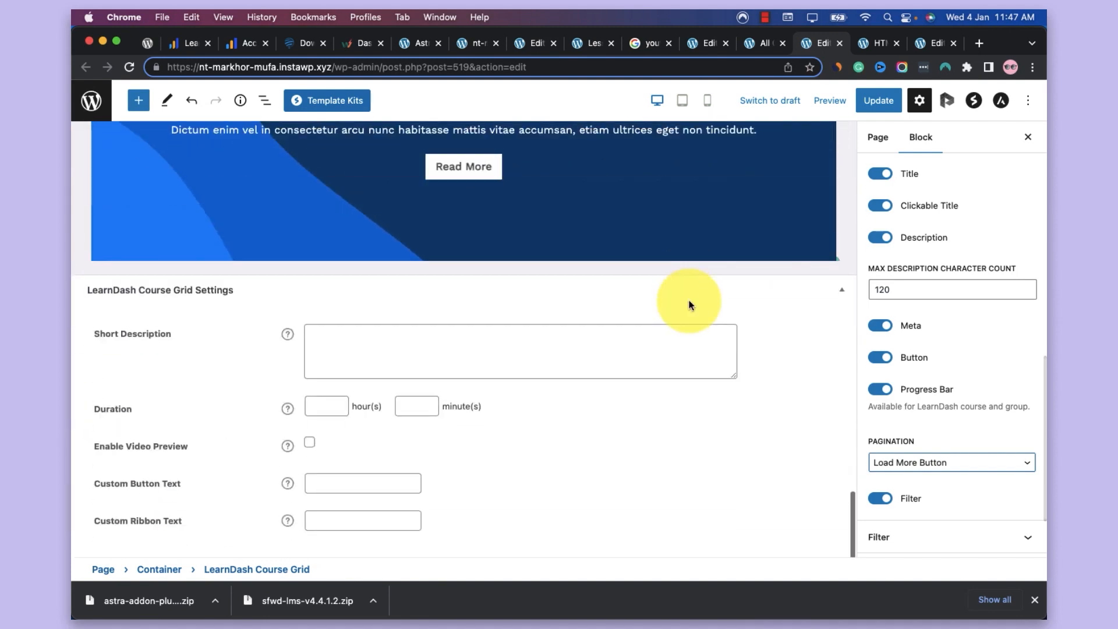
click(892, 92)
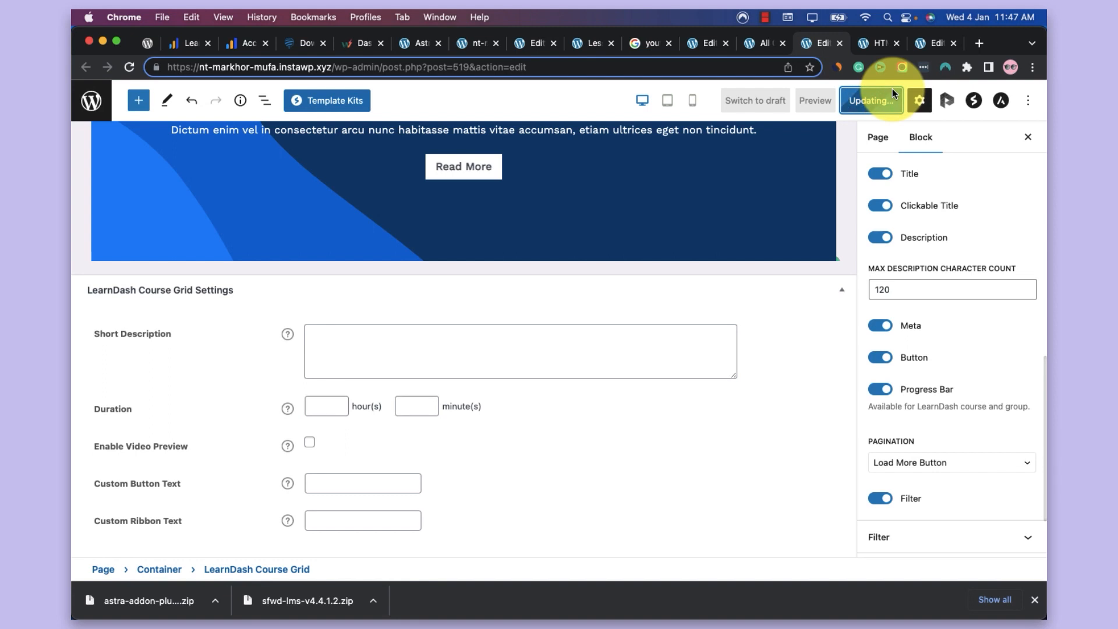
click(764, 44)
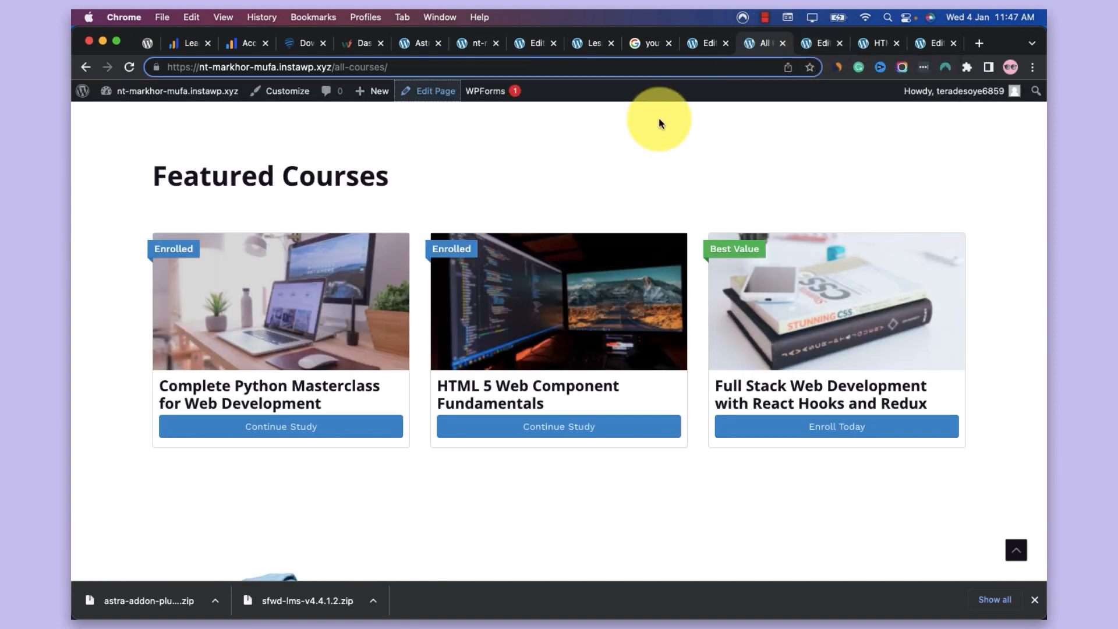
Open the list of all pages in the WordPress dashboard and locate the Courses page
click(588, 46)
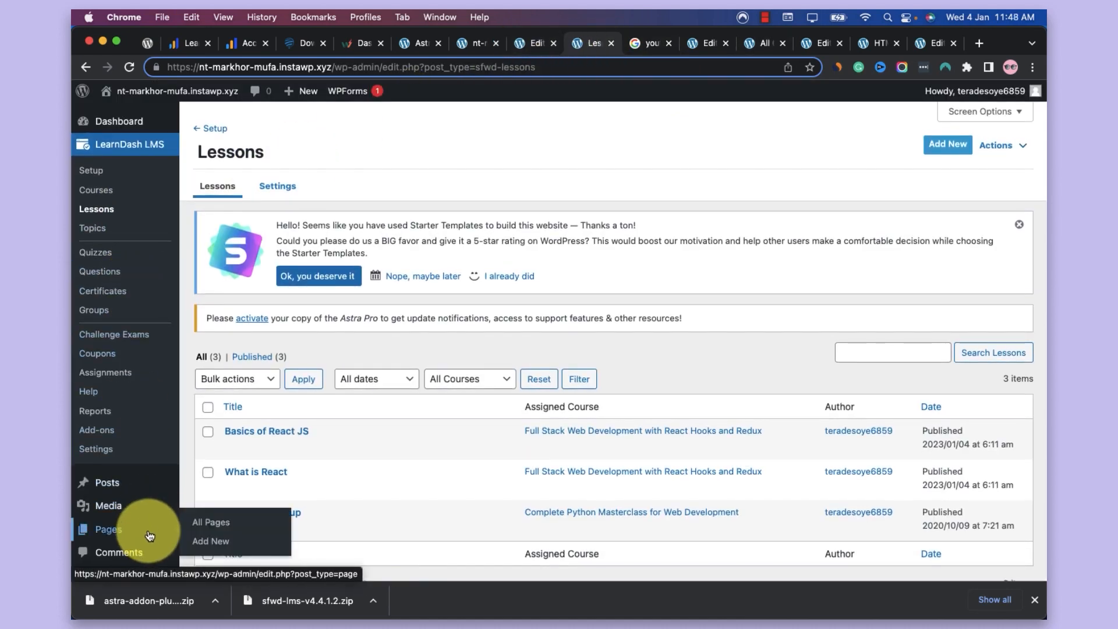
click(145, 532)
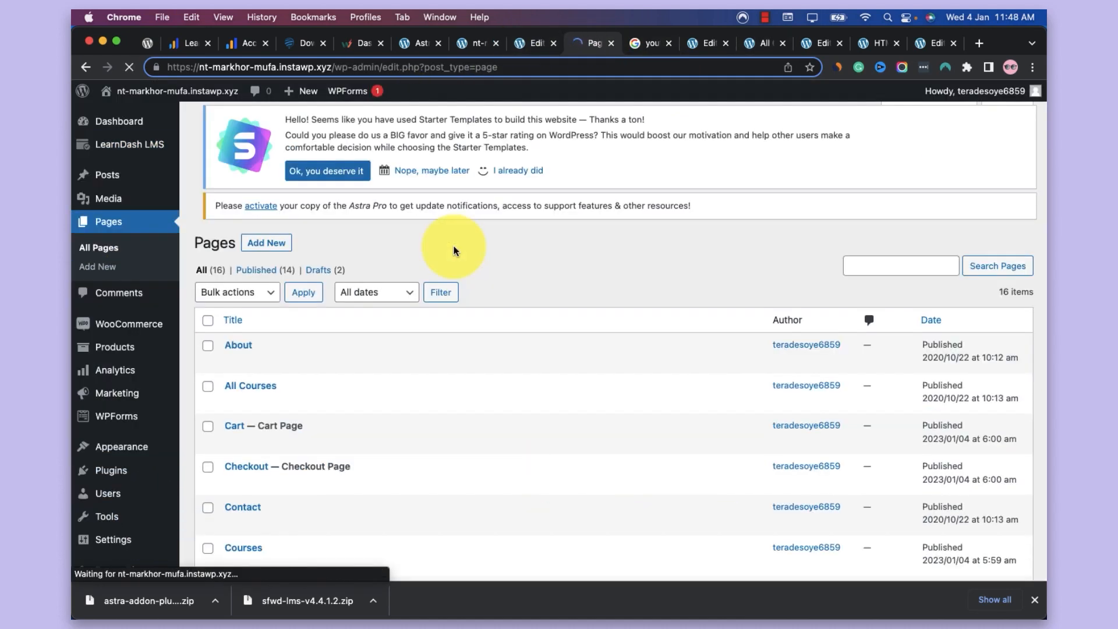
scroll(455, 250, down, 3)
scroll(456, 251, down, 1)
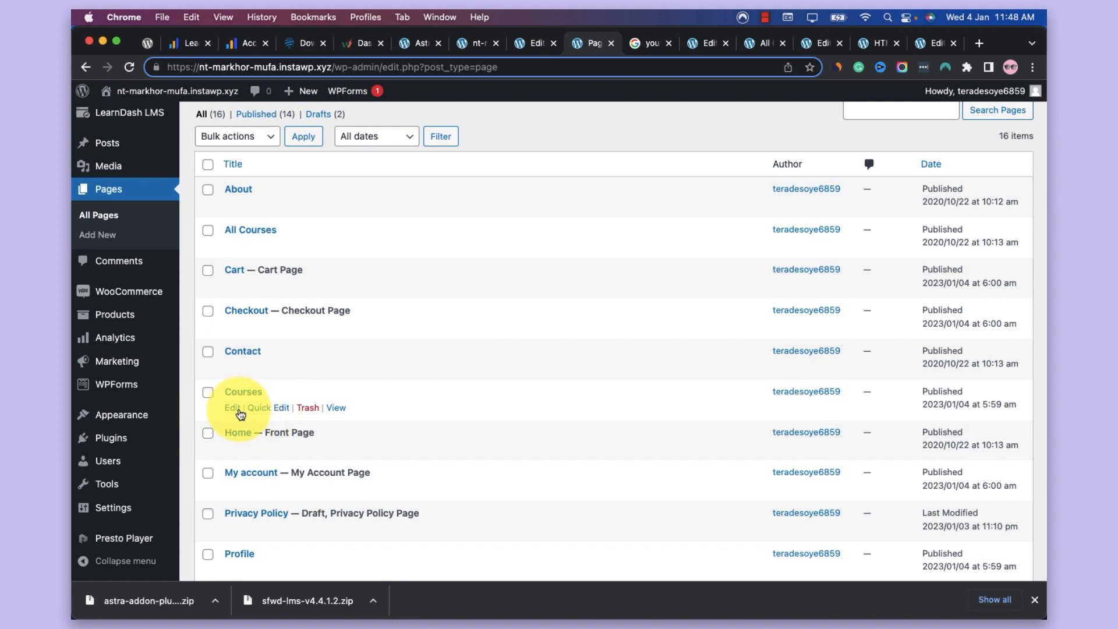
super+click(238, 410)
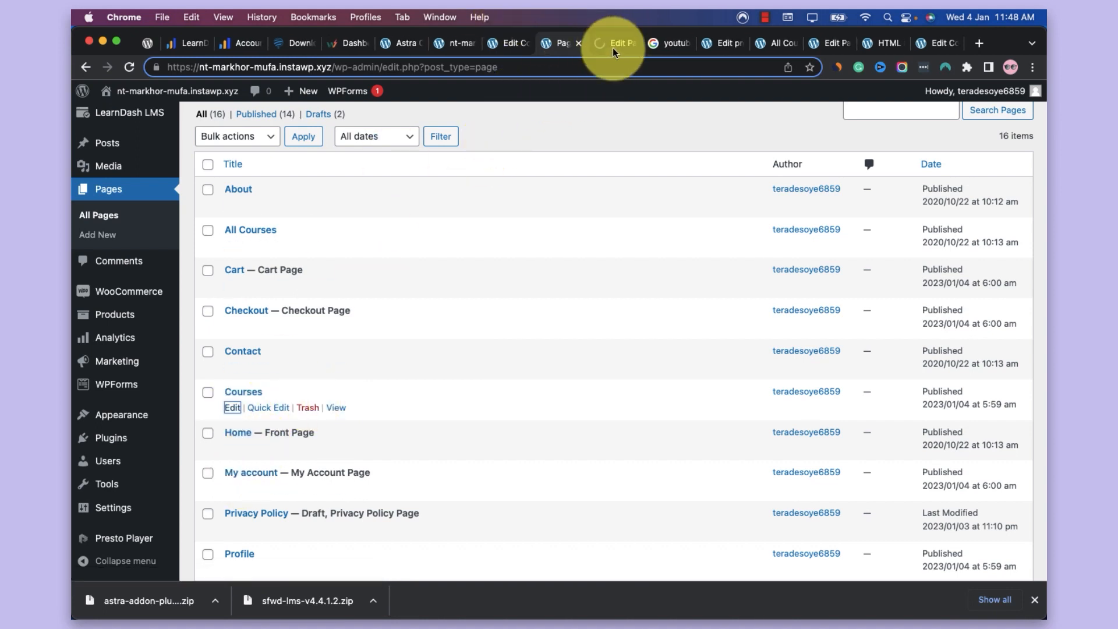
click(612, 47)
click(632, 43)
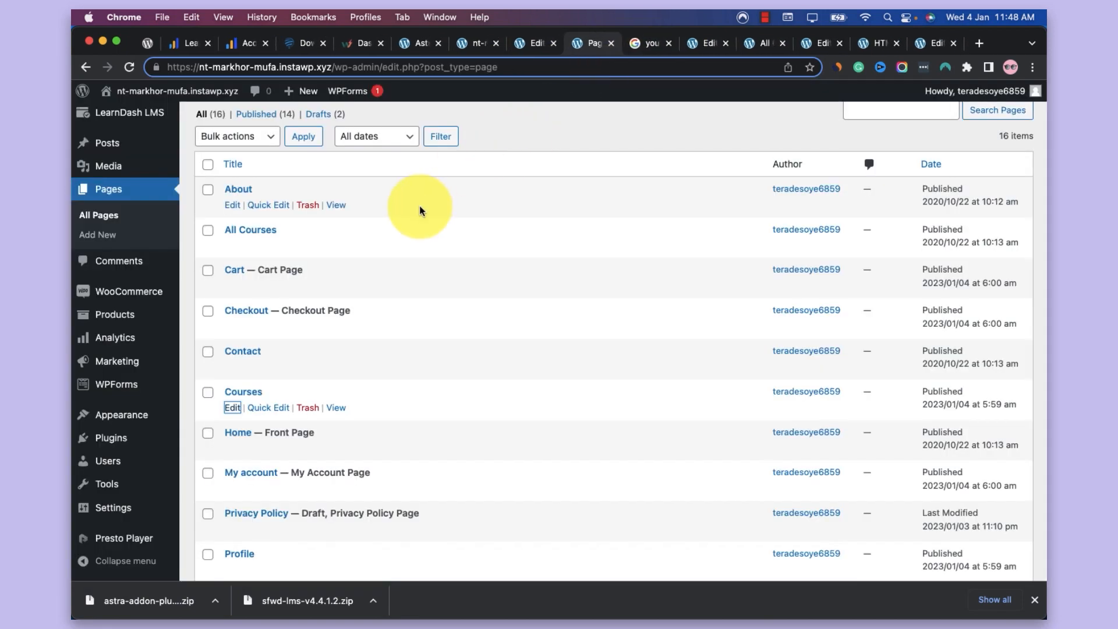
Open the Profile page for editing in a new browser tab
scroll(419, 205, down, 5)
scroll(419, 205, down, 3)
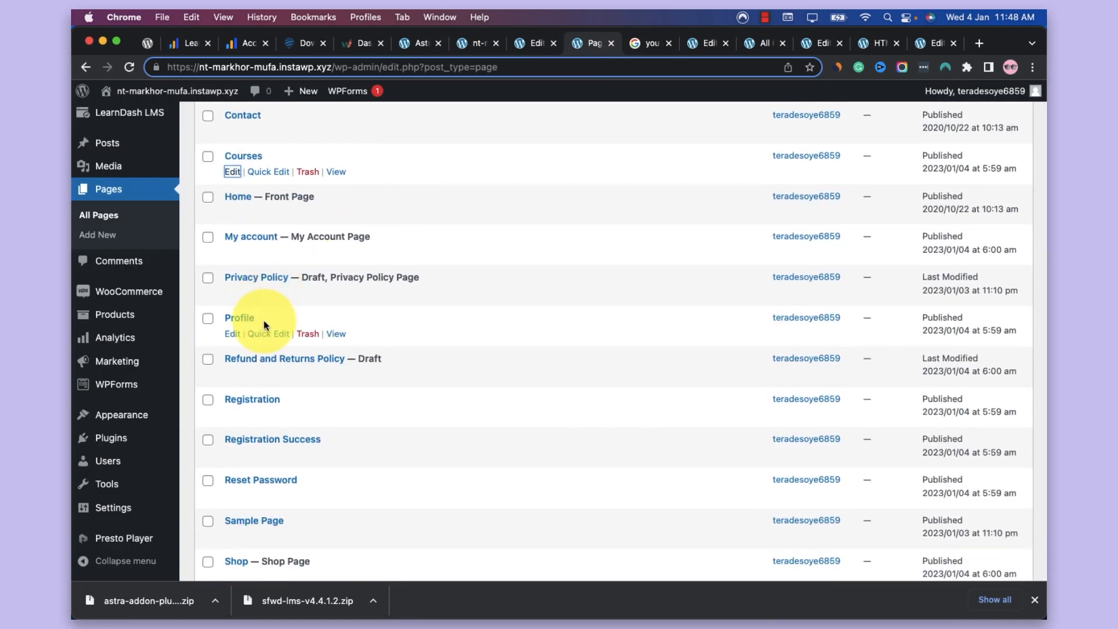
super+click(233, 336)
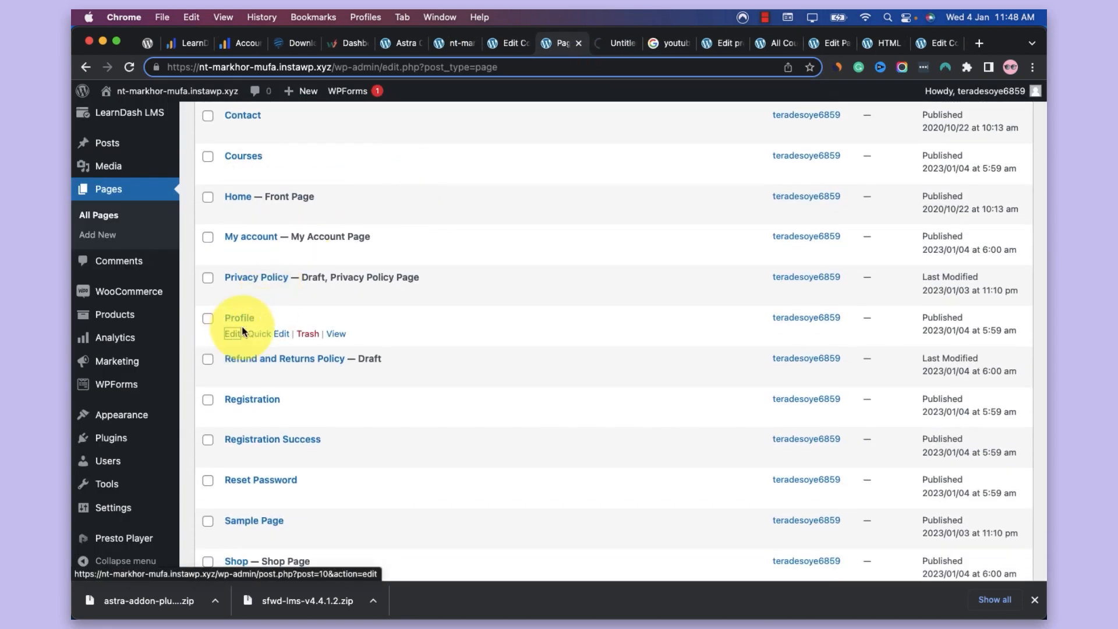
click(603, 44)
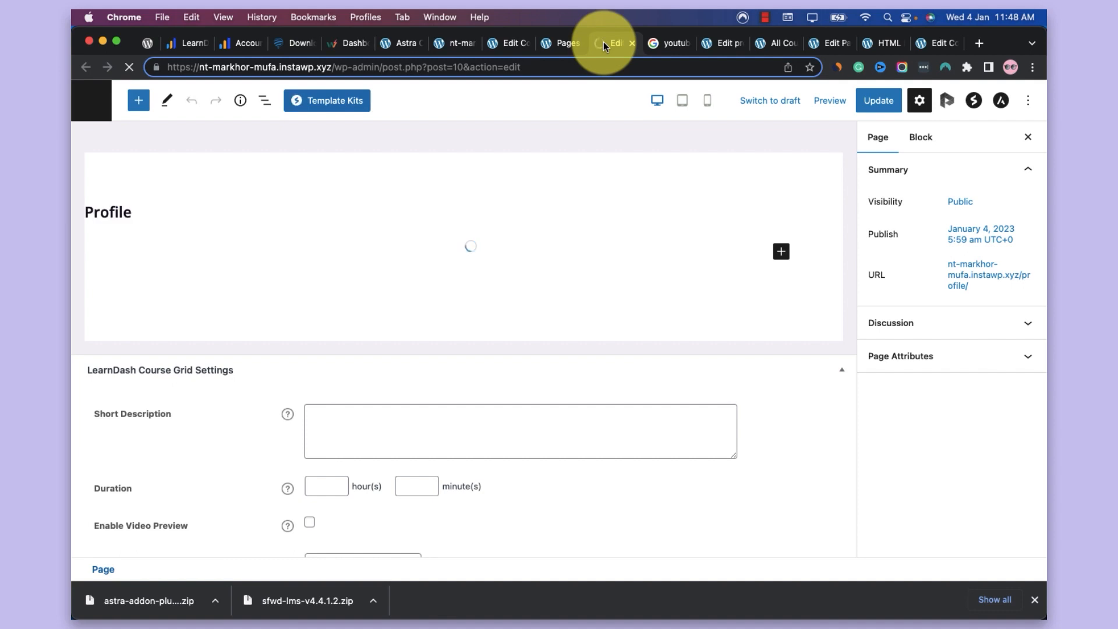
Select the LearnDash Profile block and expand all entries under Your Courses, collapsing them again after checking the course progress
scroll(542, 209, down, 2)
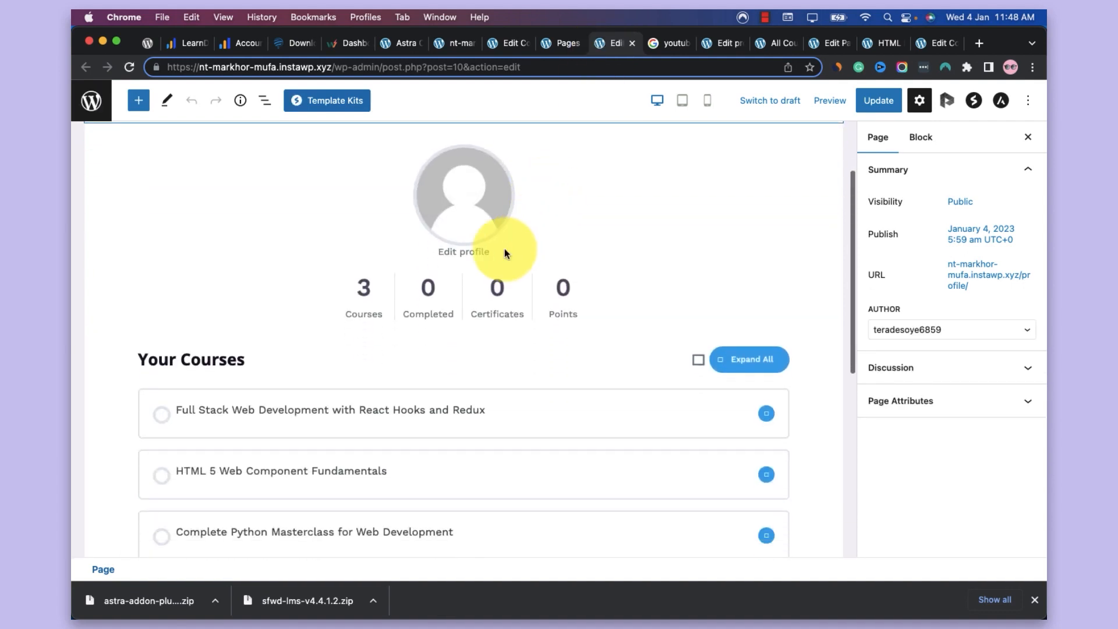
click(505, 252)
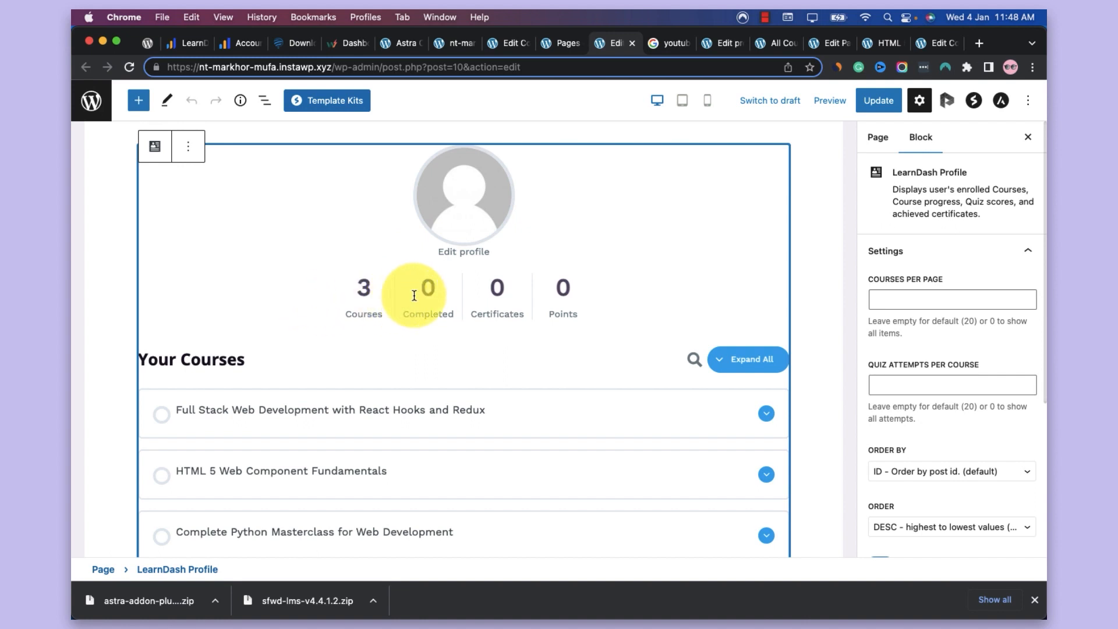
scroll(592, 291, down, 3)
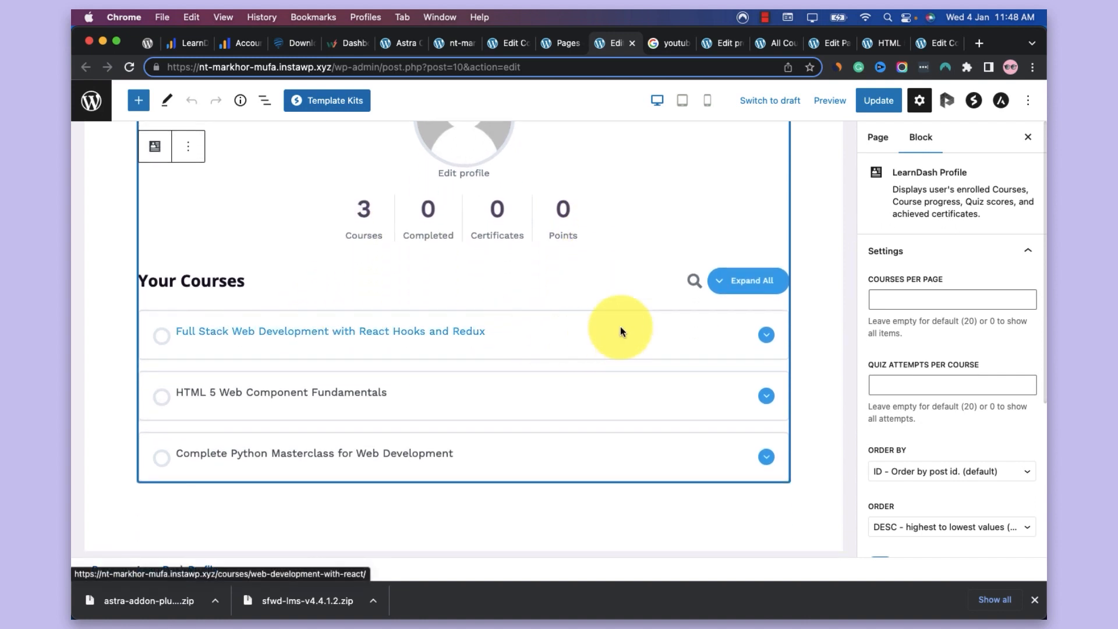
click(742, 281)
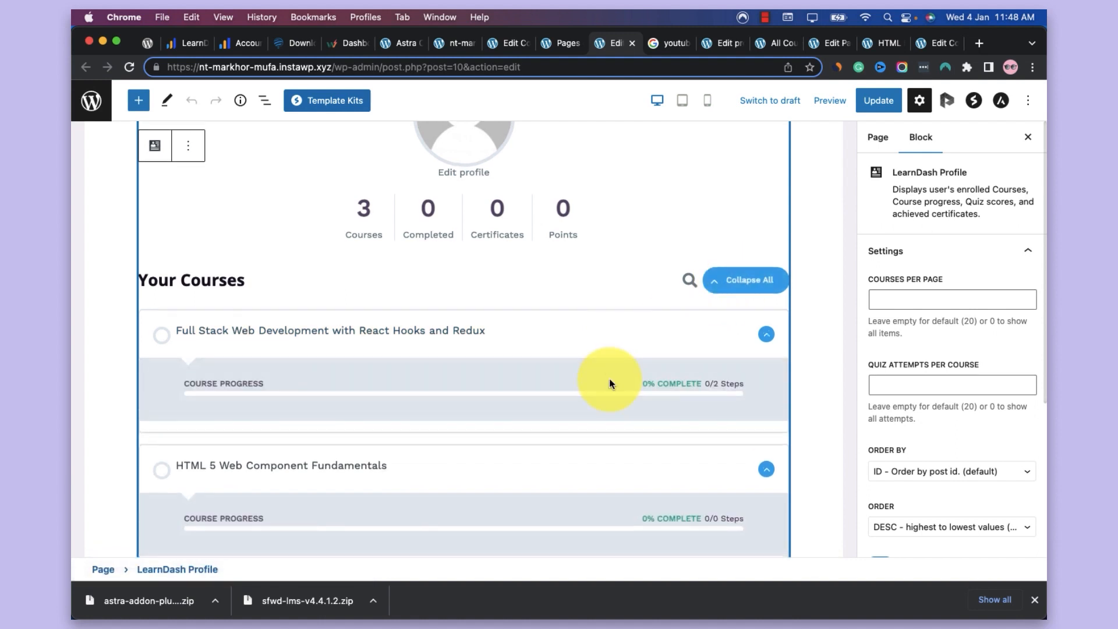
click(735, 285)
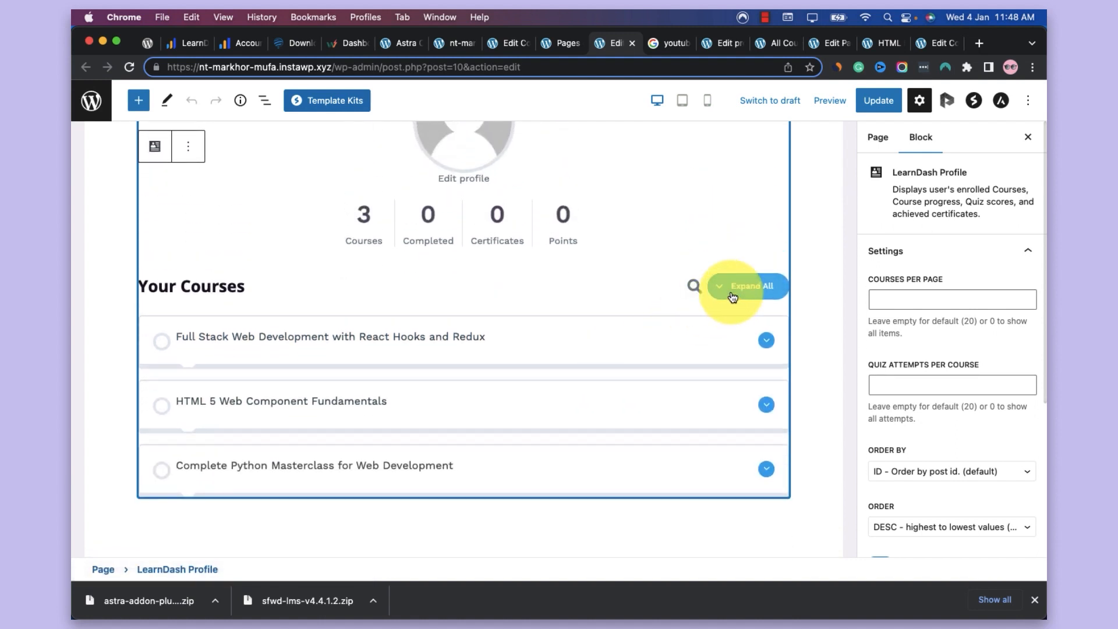
Examine the LearnDash Profile block's layout and its settings for courses per page, ordering, search, header, points, profile link and quiz attempts
scroll(731, 295, up, 3)
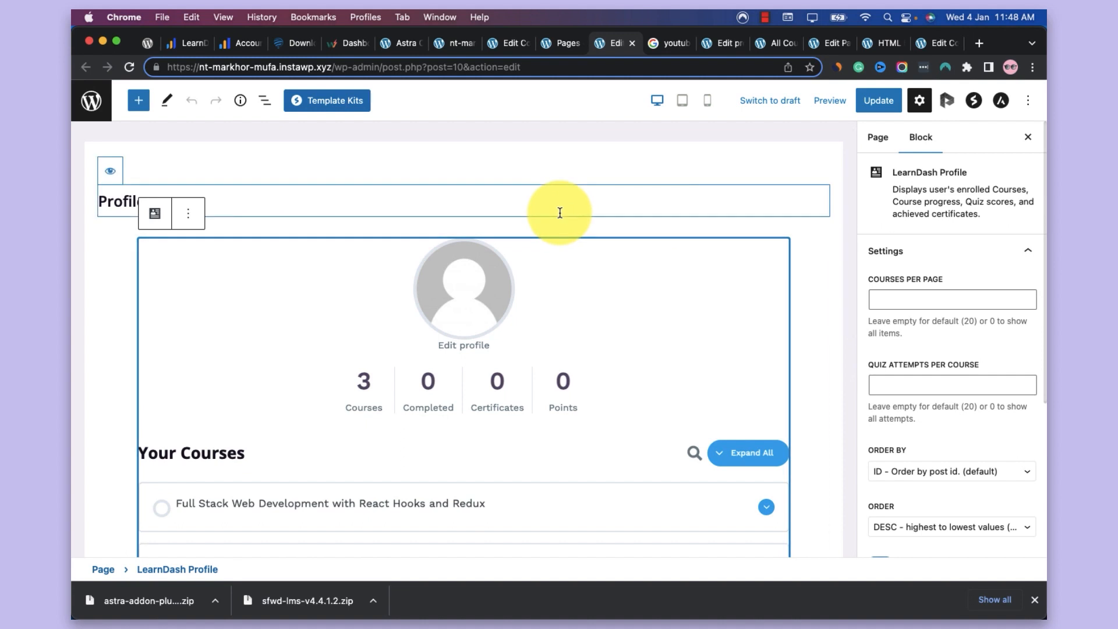
scroll(701, 255, down, 7)
scroll(701, 254, up, 3)
scroll(701, 255, up, 3)
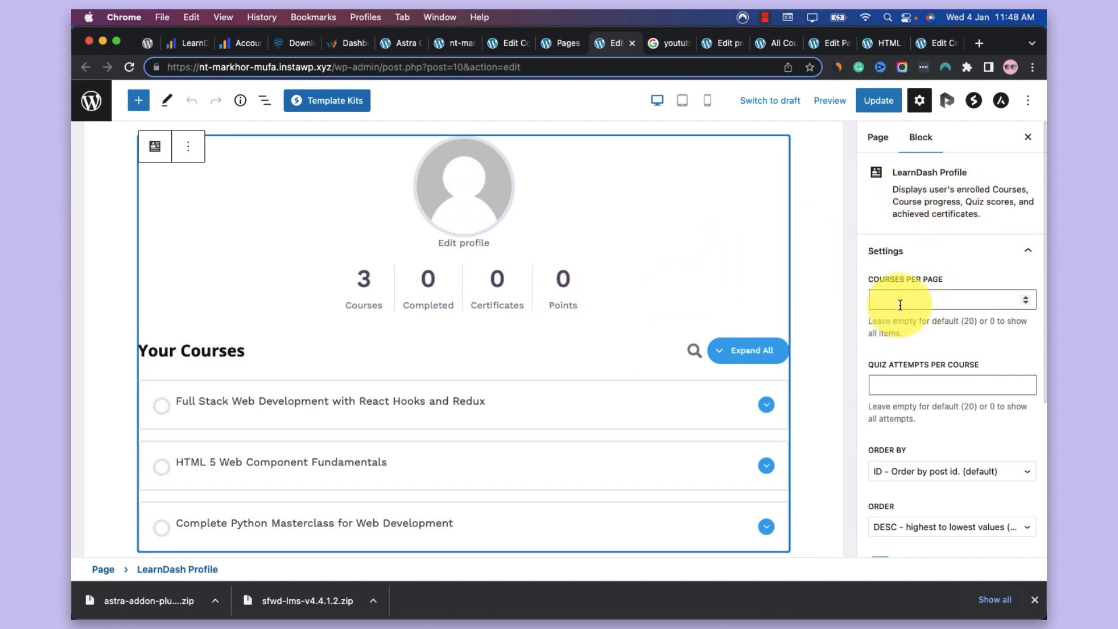
scroll(901, 304, down, 5)
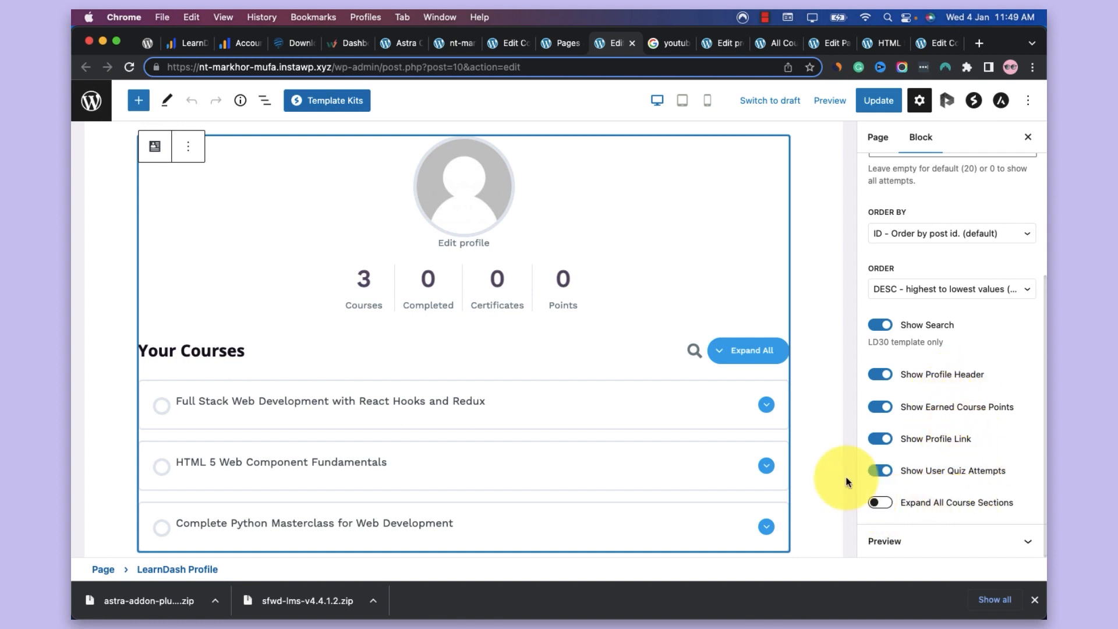
scroll(815, 472, down, 5)
scroll(705, 318, up, 5)
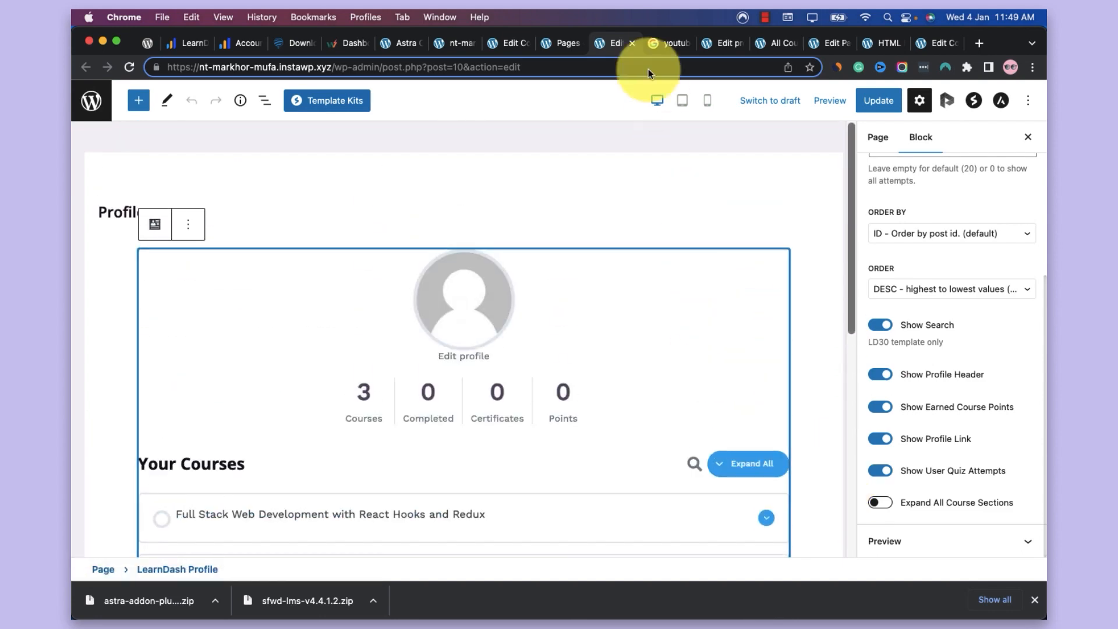
Return to the list of all pages and look through the automatically created pages such as Profile, Registration and Reset Password
click(551, 43)
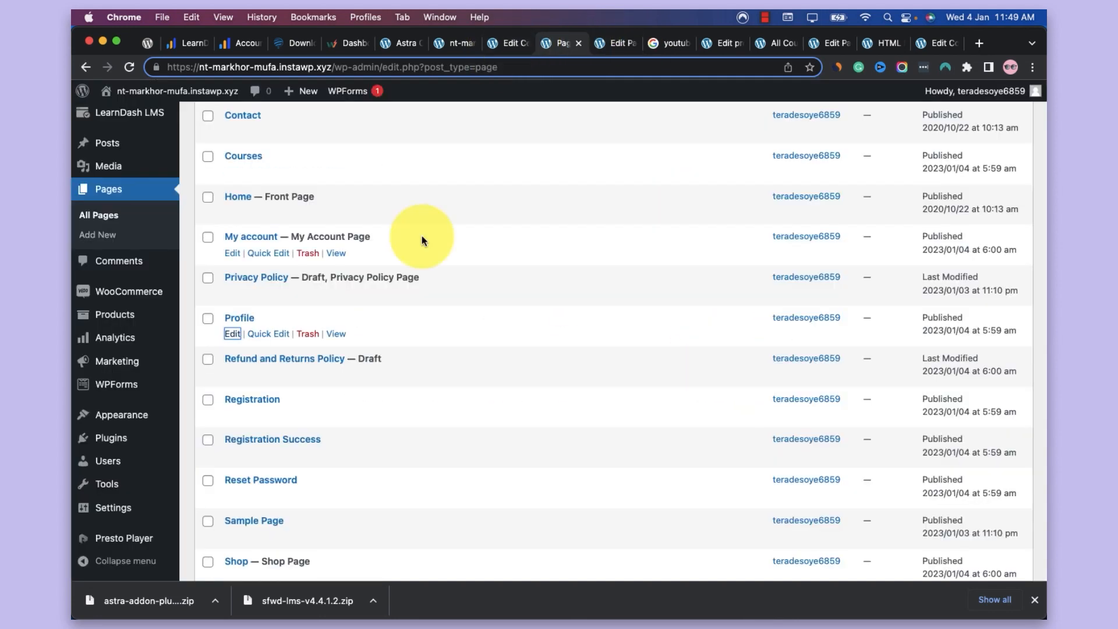
scroll(421, 236, down, 1)
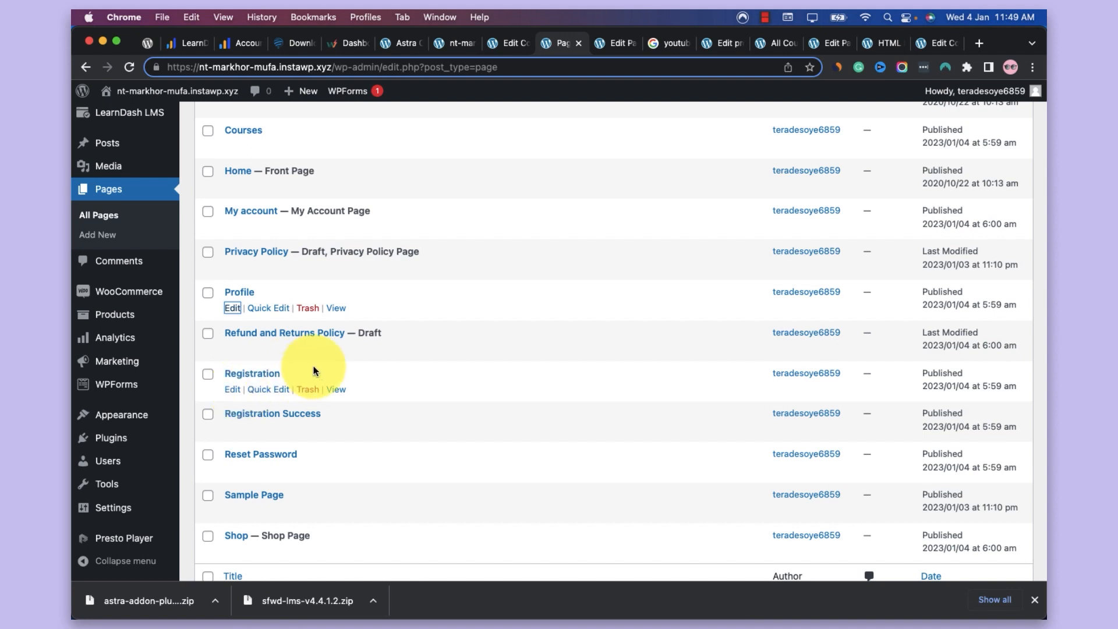
scroll(284, 445, up, 10)
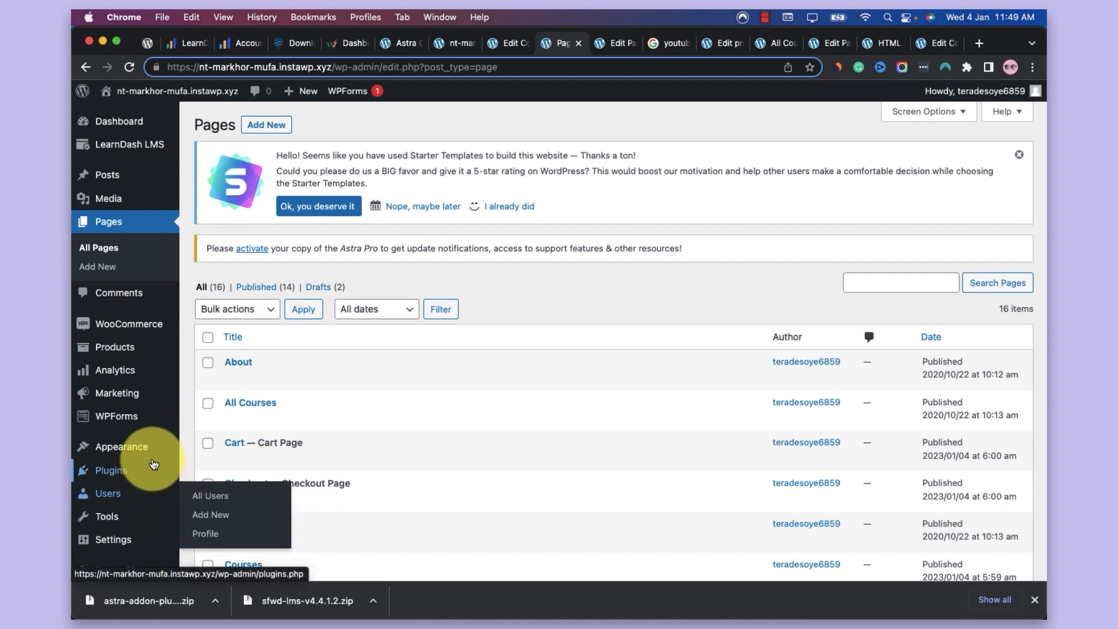
mouse_move(145, 470)
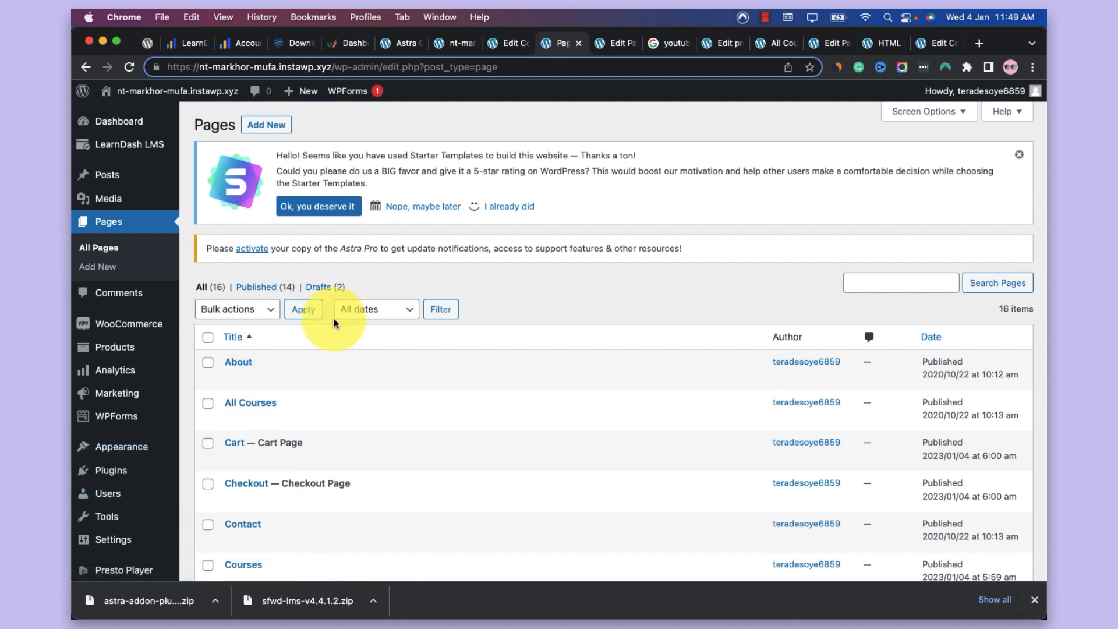
scroll(618, 296, down, 5)
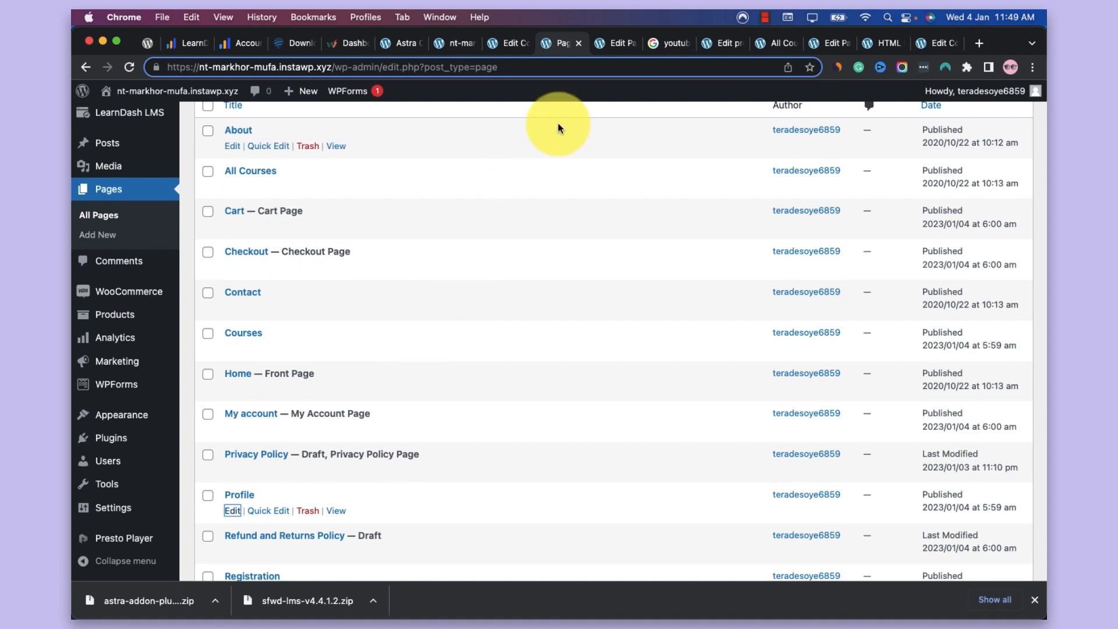
View the live All Courses page from its header down to the footer
click(789, 47)
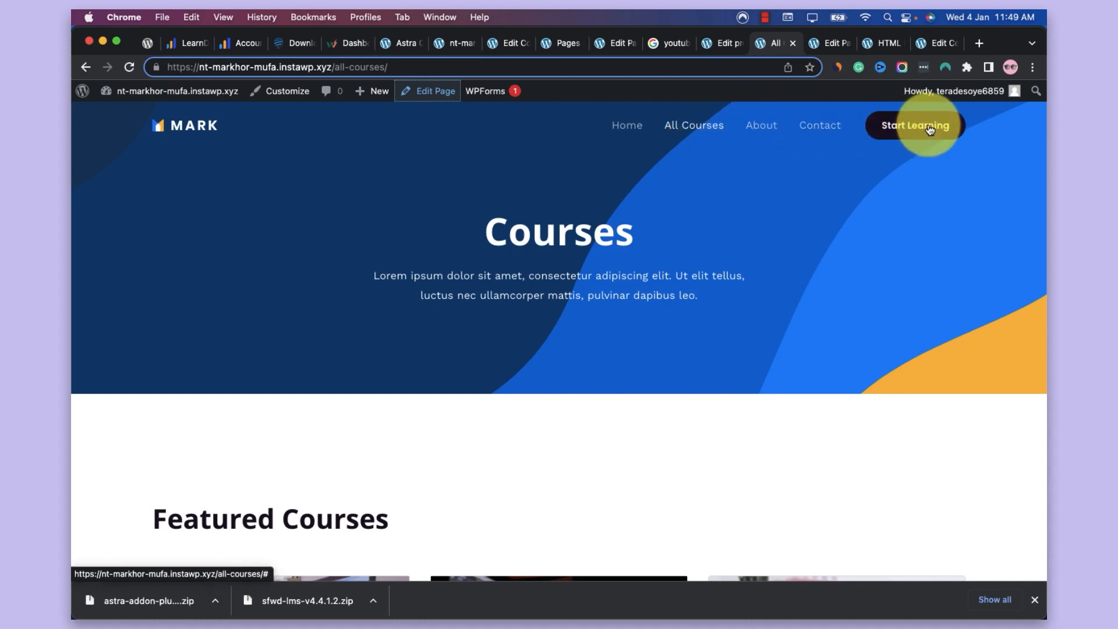
scroll(847, 297, down, 15)
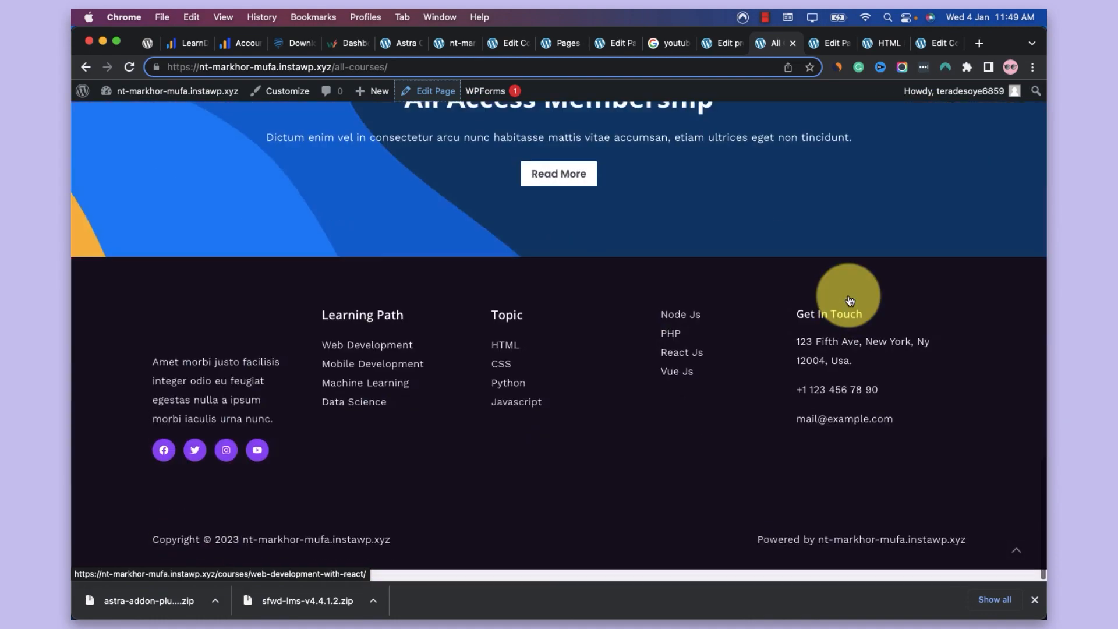
Open the Full Stack Web Development with React Hooks and Redux course from the All Courses grid and look through its description and lessons
scroll(848, 294, up, 10)
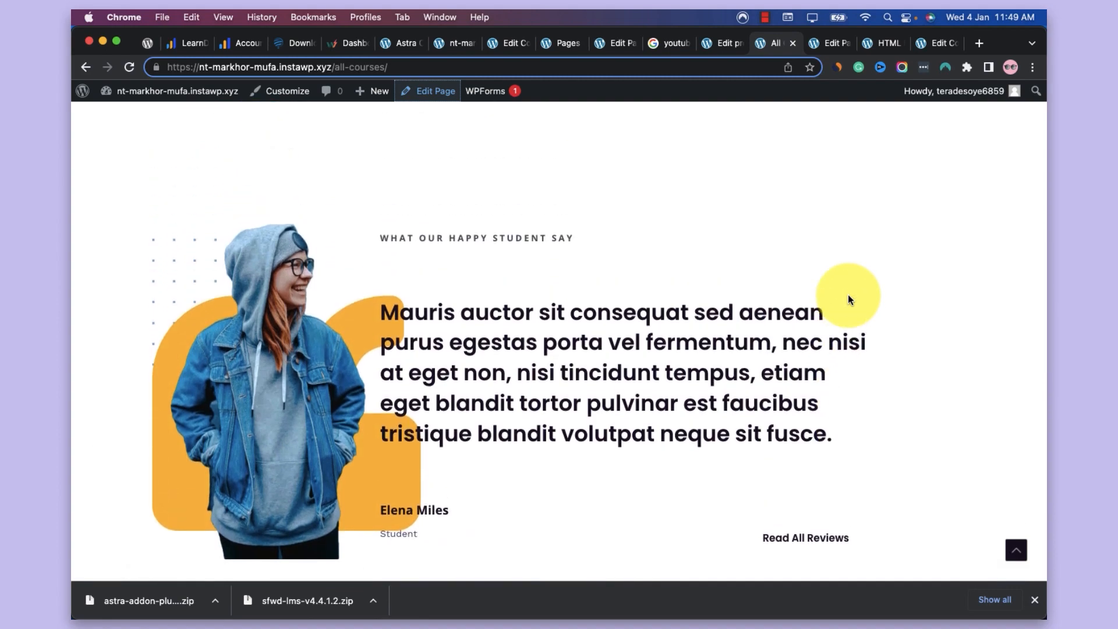
scroll(848, 295, up, 15)
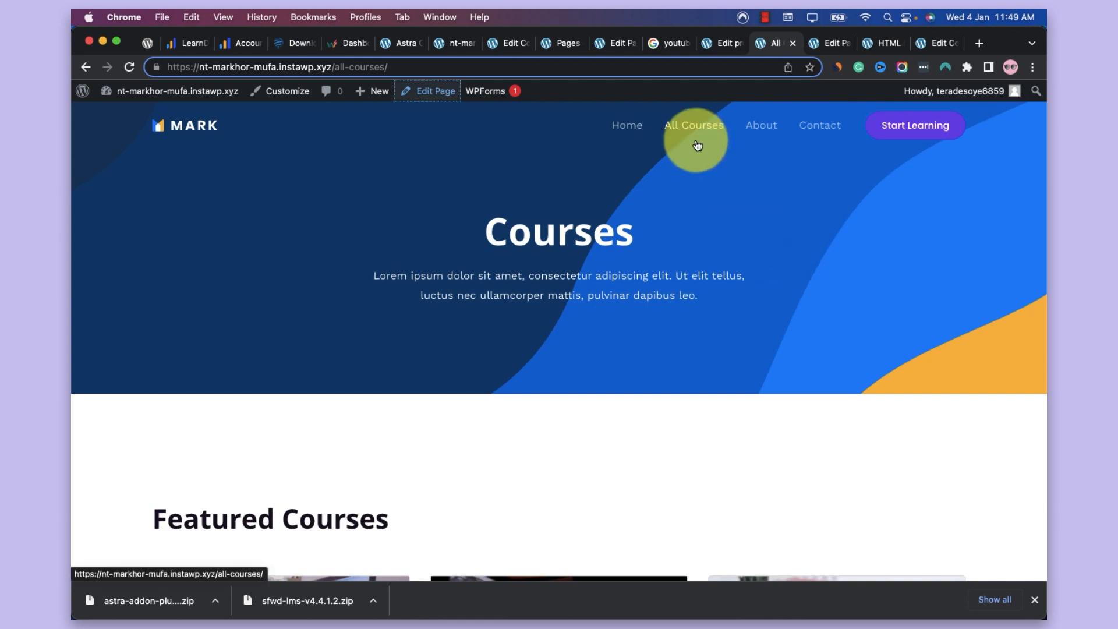
scroll(624, 362, down, 8)
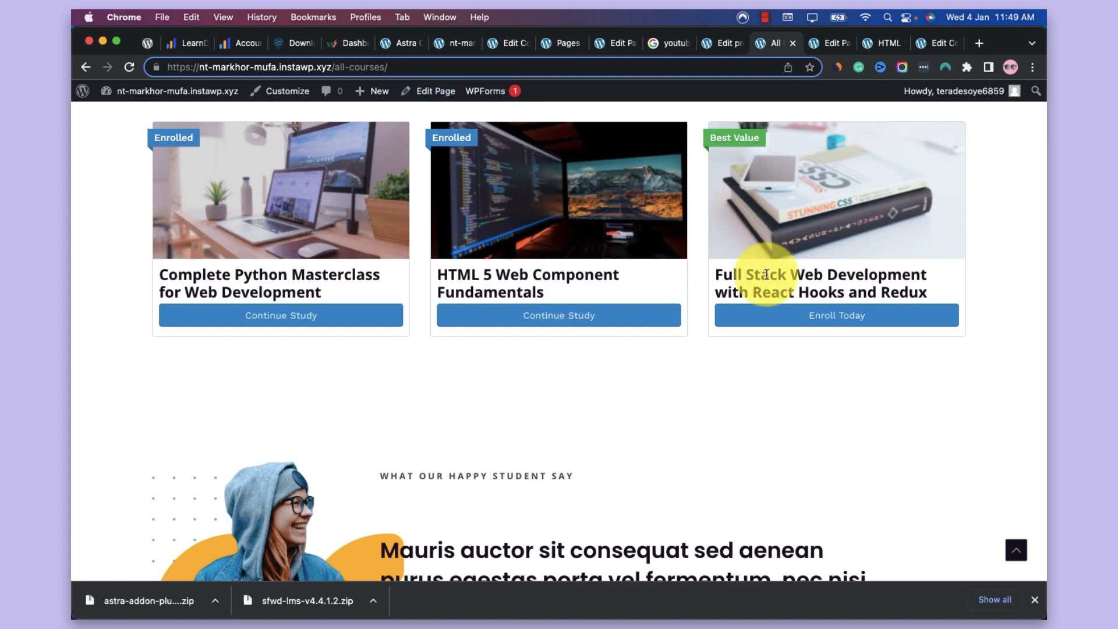
click(834, 322)
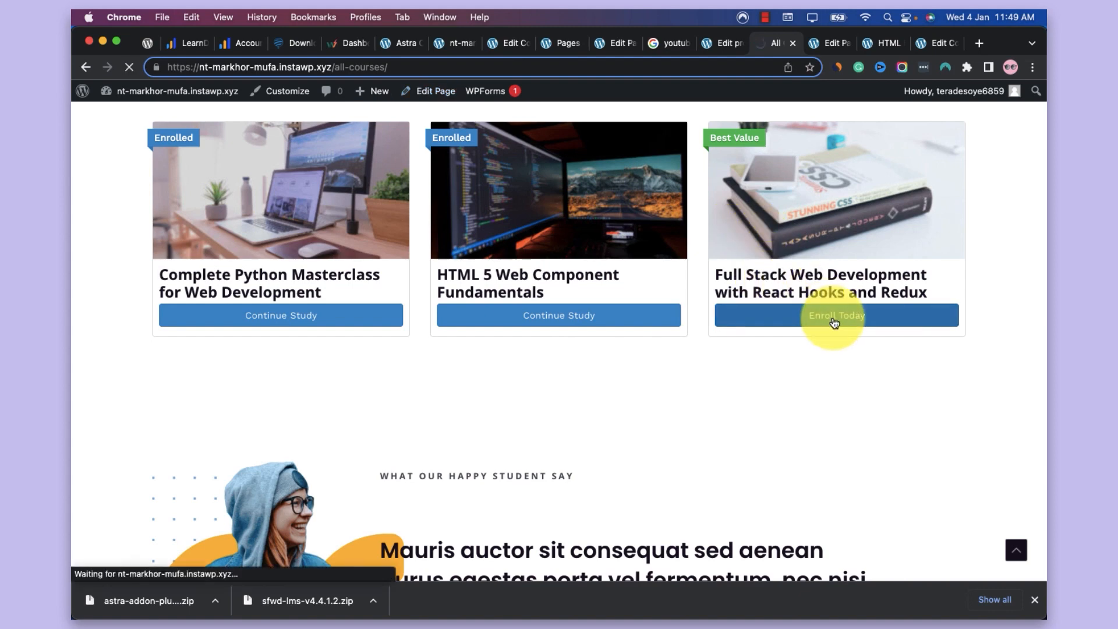
scroll(834, 322, down, 5)
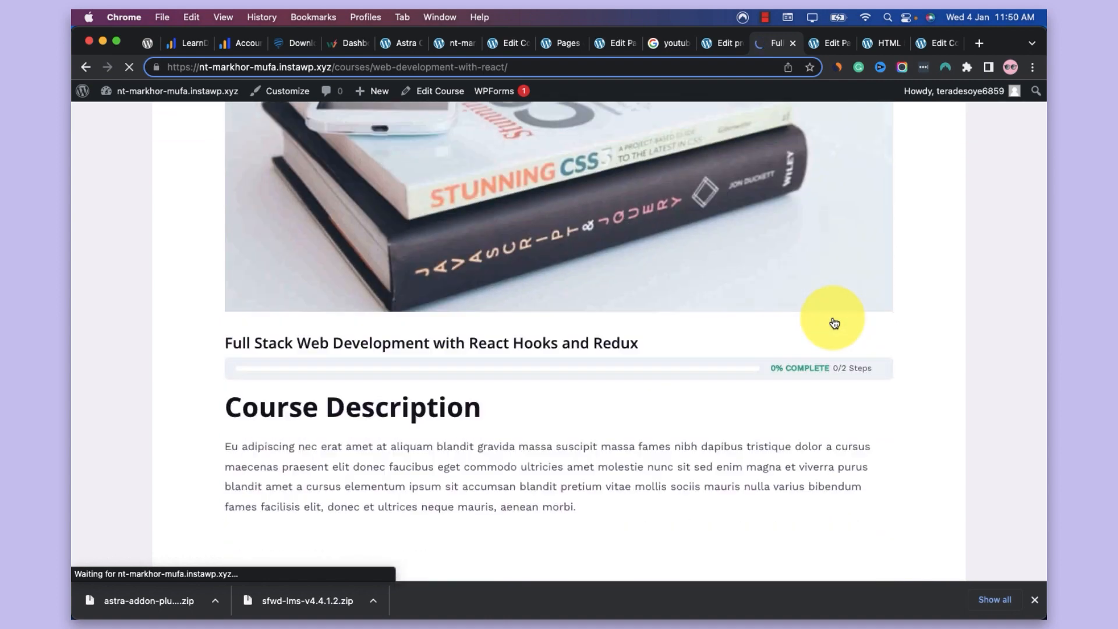
scroll(834, 322, down, 10)
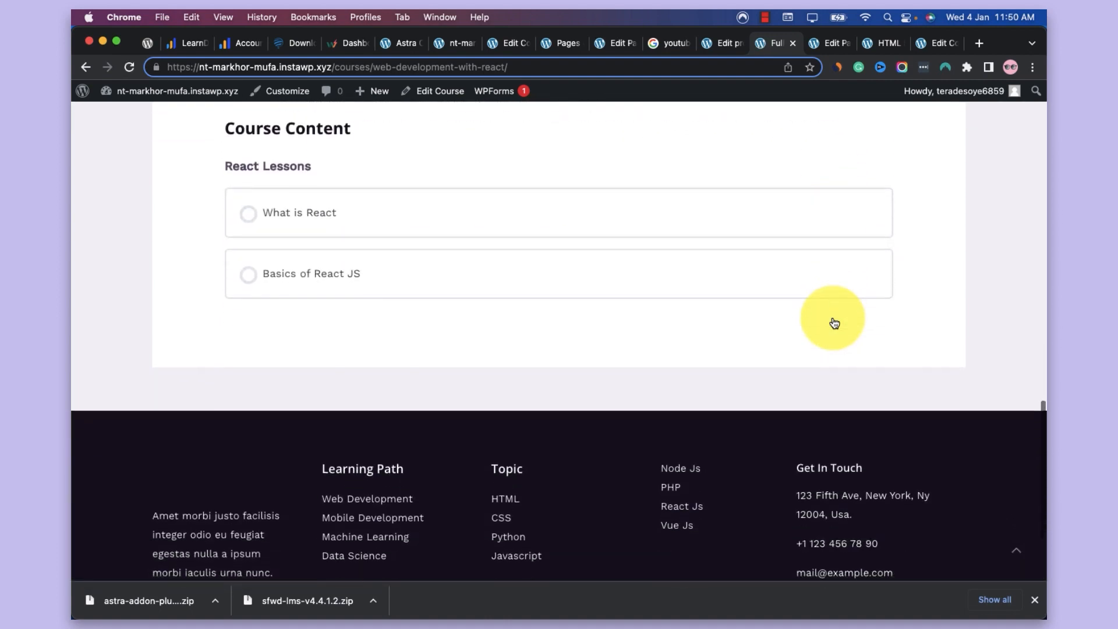
scroll(835, 322, up, 2)
Open the What is React lesson and look over its video, progress status and lesson navigation
click(312, 278)
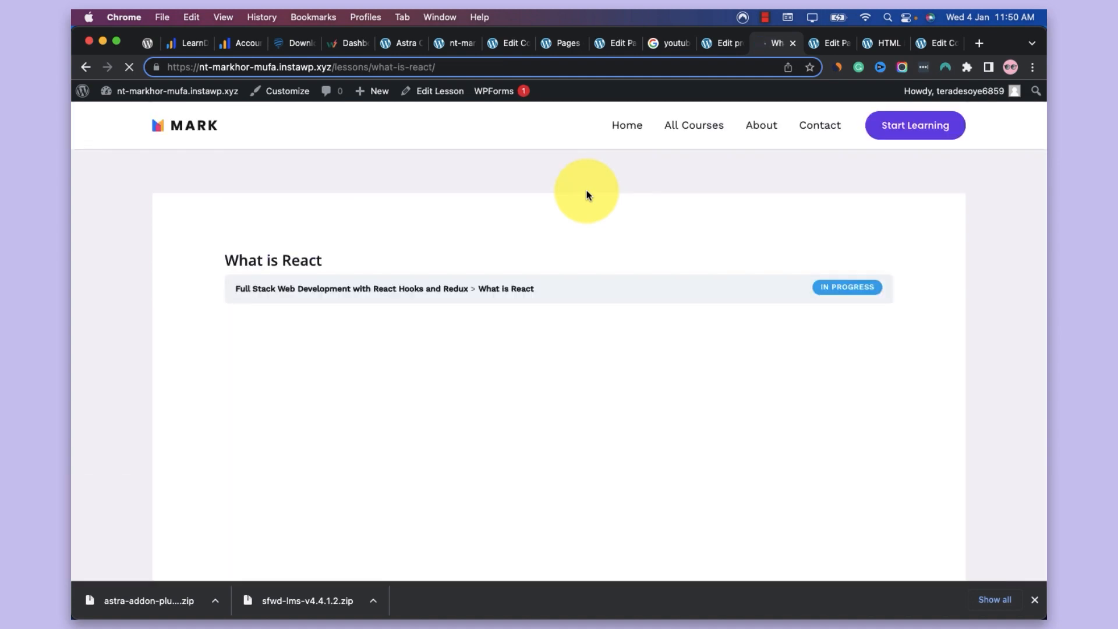
scroll(586, 190, down, 4)
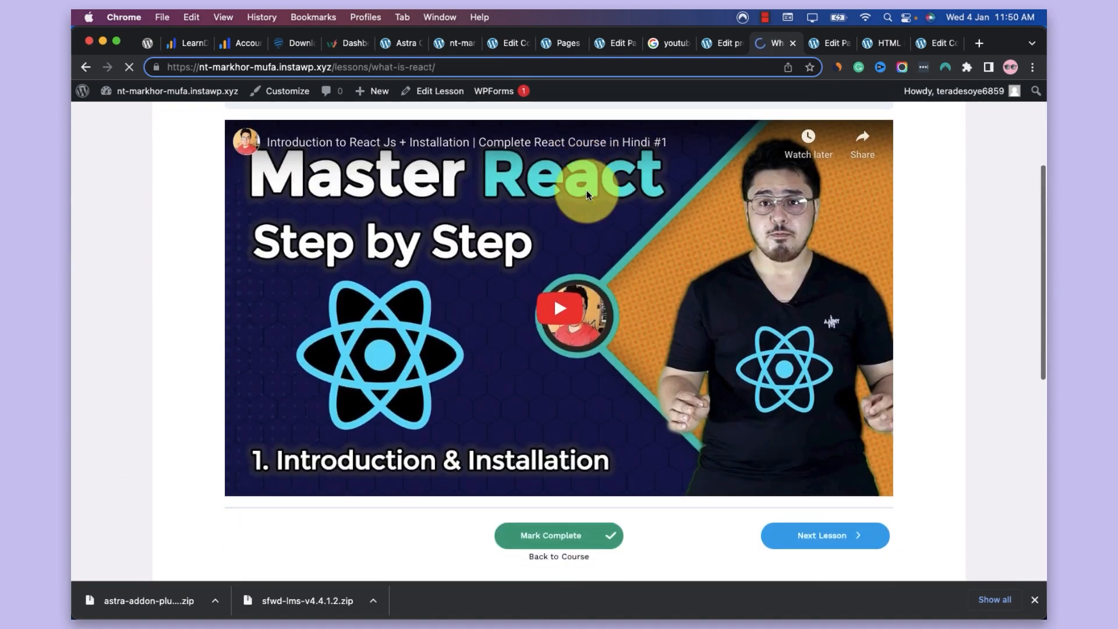
scroll(586, 190, down, 2)
scroll(585, 190, up, 5)
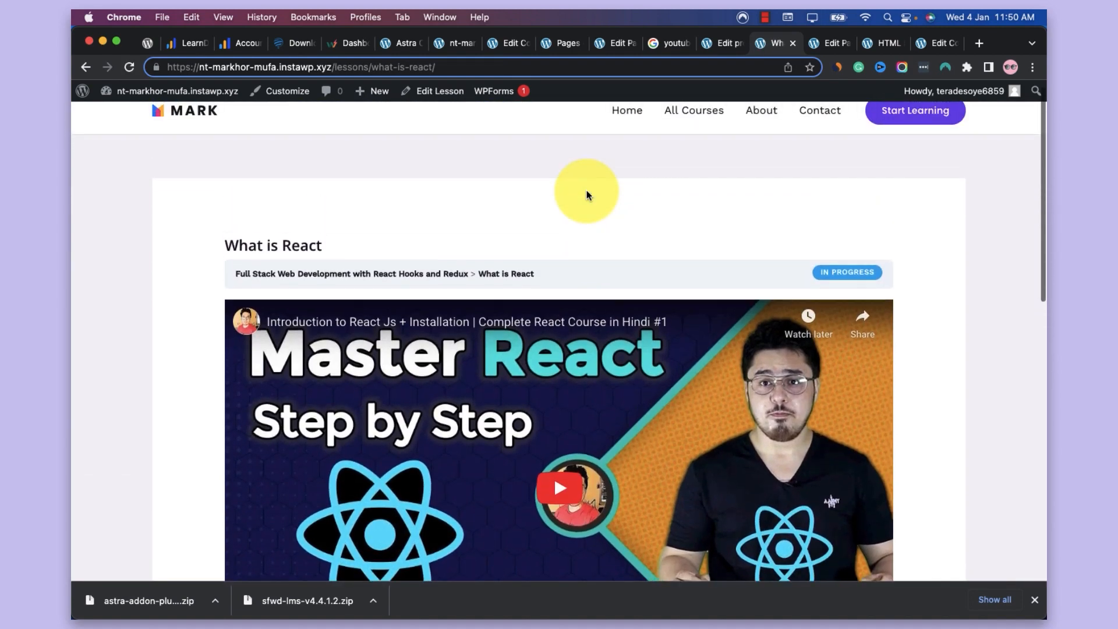
scroll(586, 190, down, 5)
Advance to the Basics of React JS lesson and view its page from top to bottom
click(830, 431)
scroll(979, 358, up, 3)
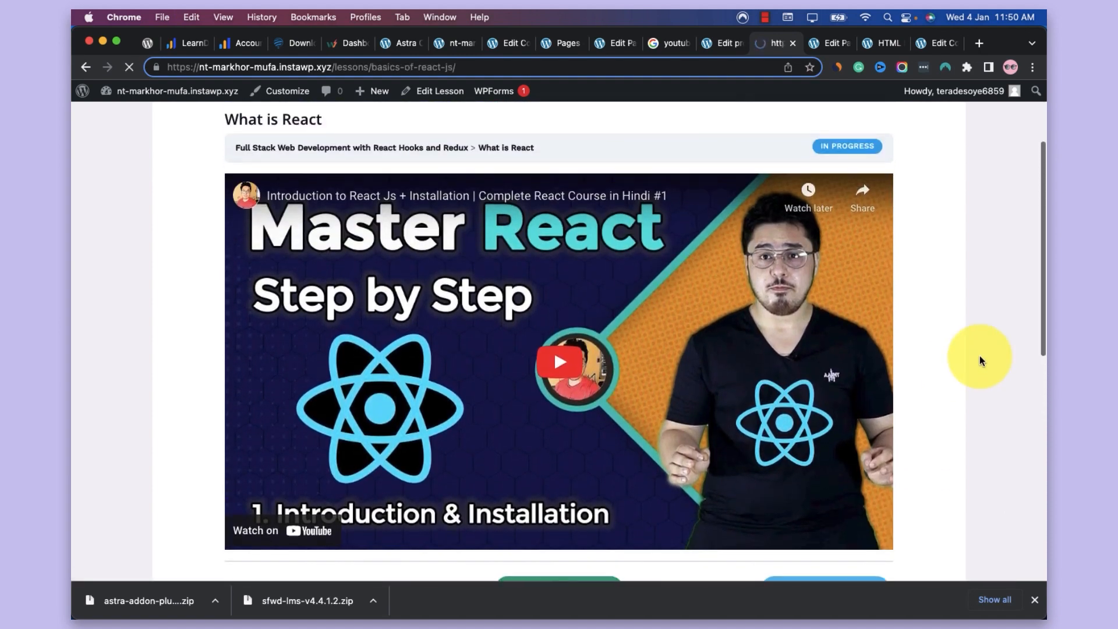
scroll(980, 355, down, 3)
scroll(980, 355, down, 3)
scroll(980, 355, up, 6)
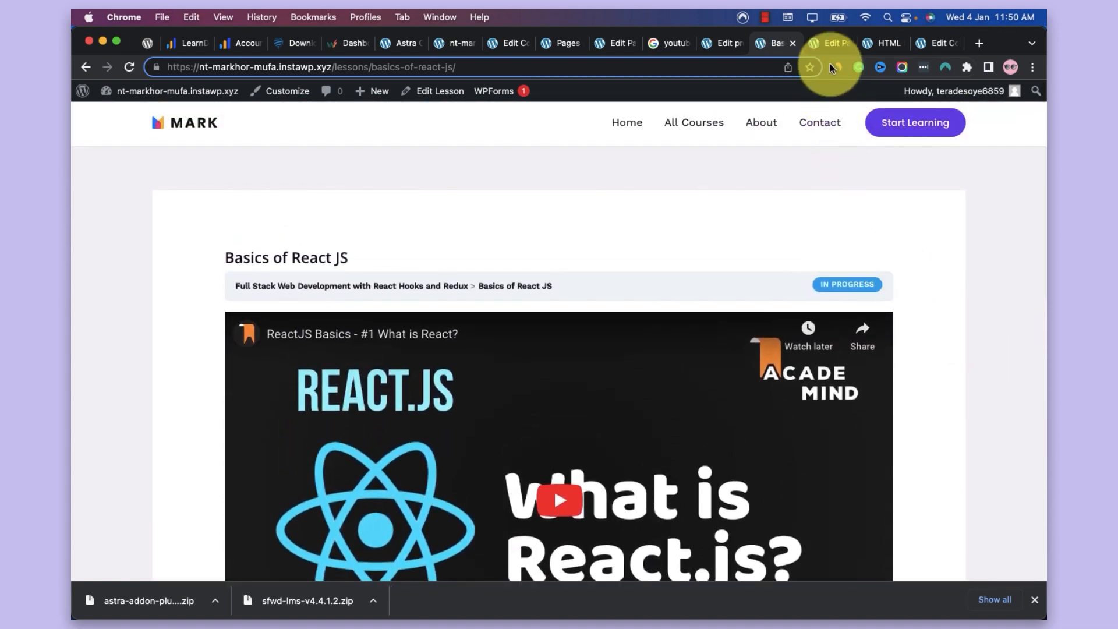
click(827, 46)
scroll(558, 431, up, 10)
scroll(558, 431, up, 10)
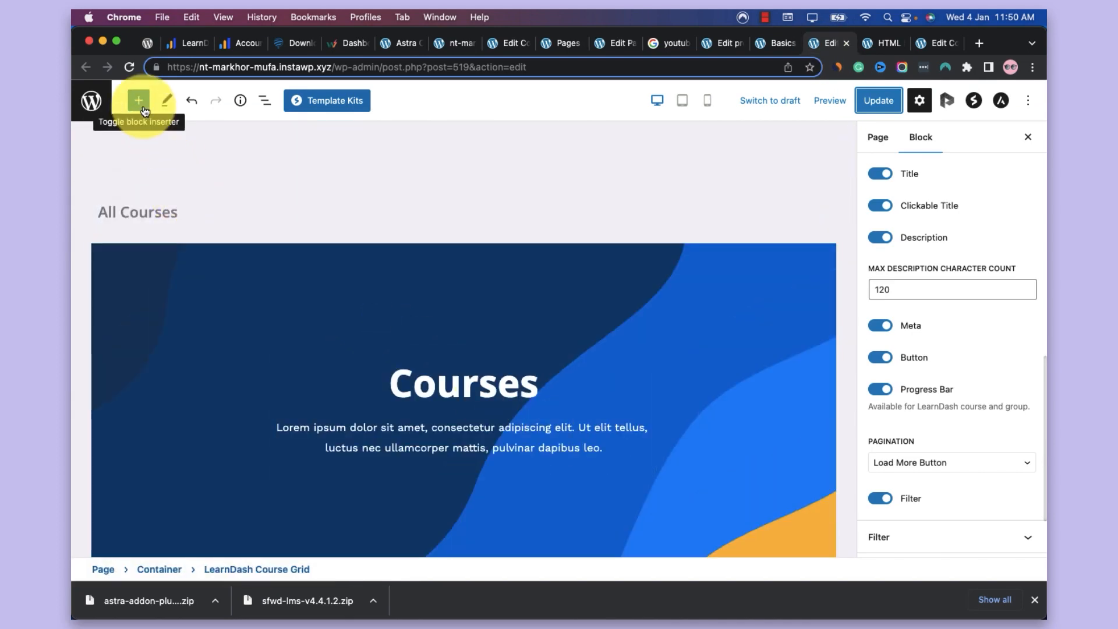
click(760, 49)
click(724, 47)
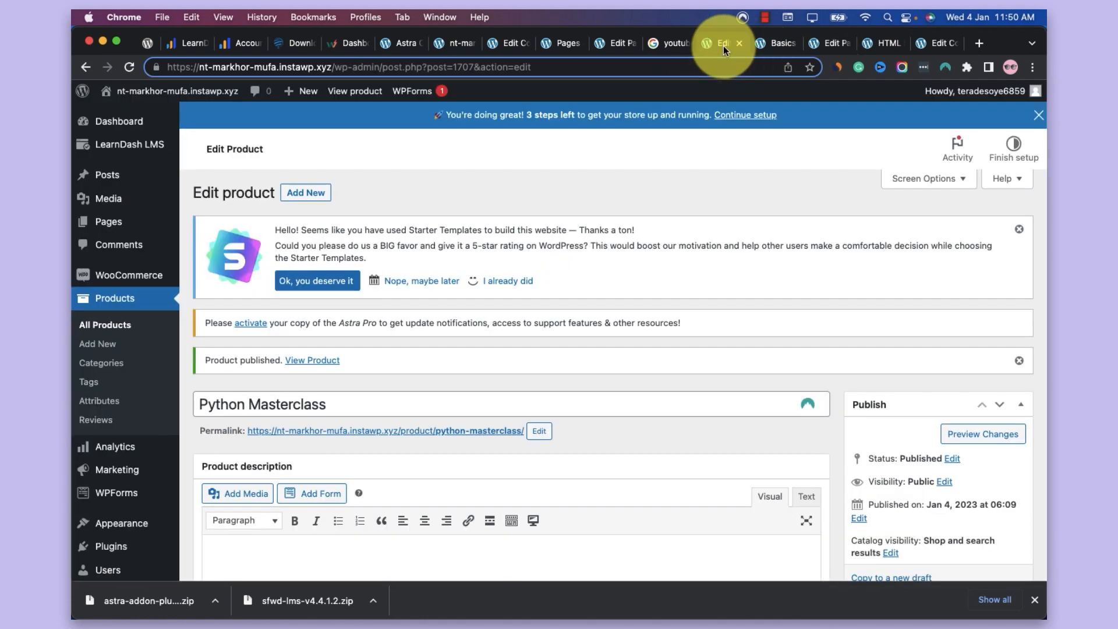
click(780, 51)
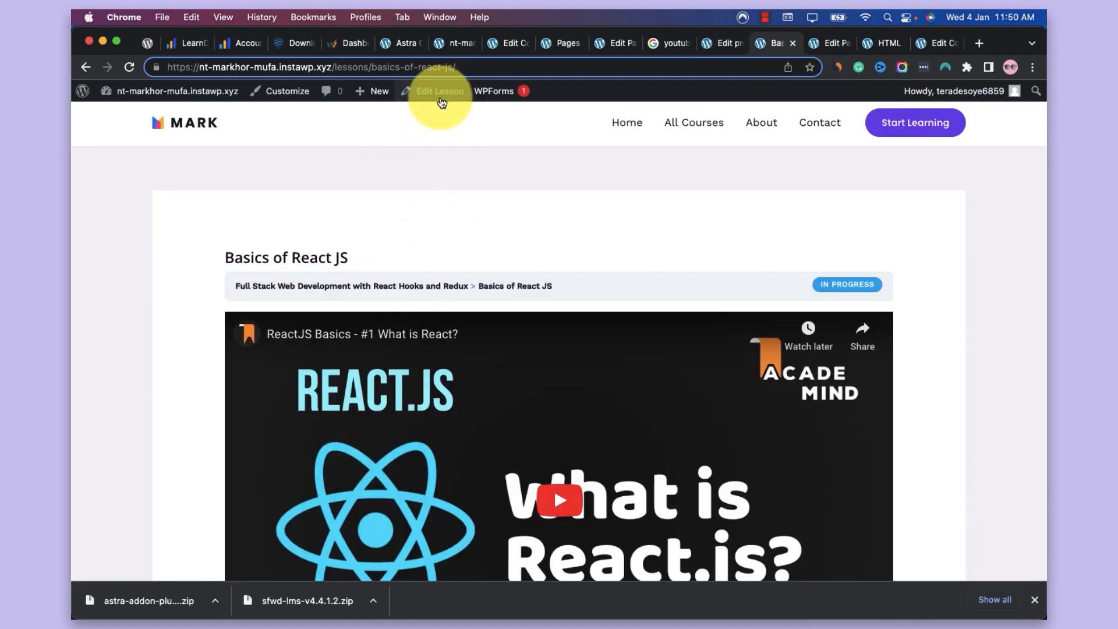
super+click(440, 95)
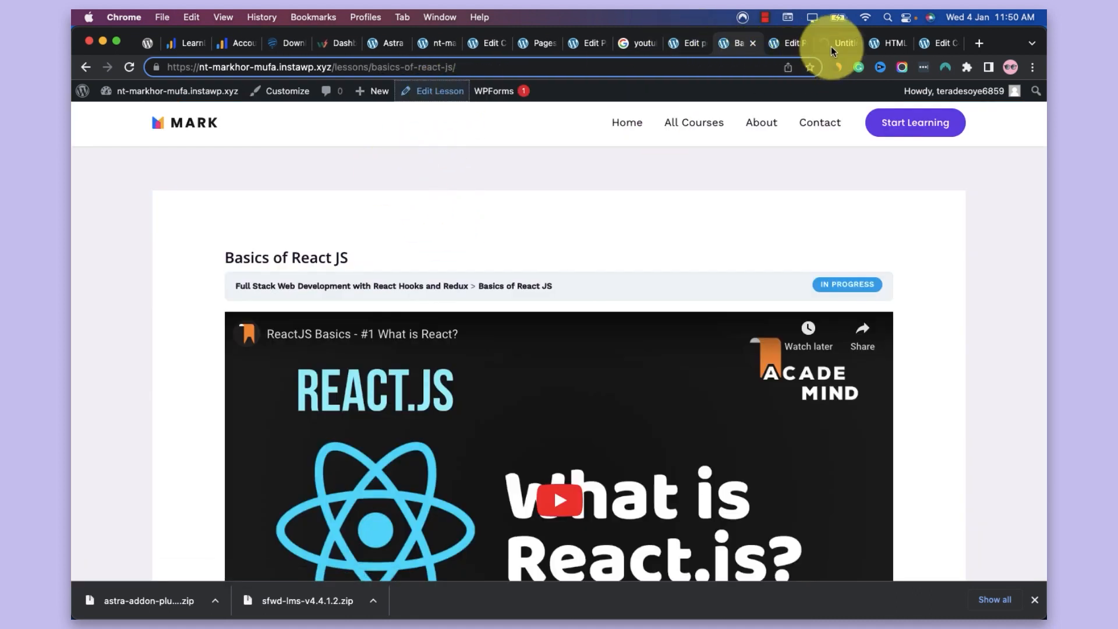
click(846, 48)
click(852, 44)
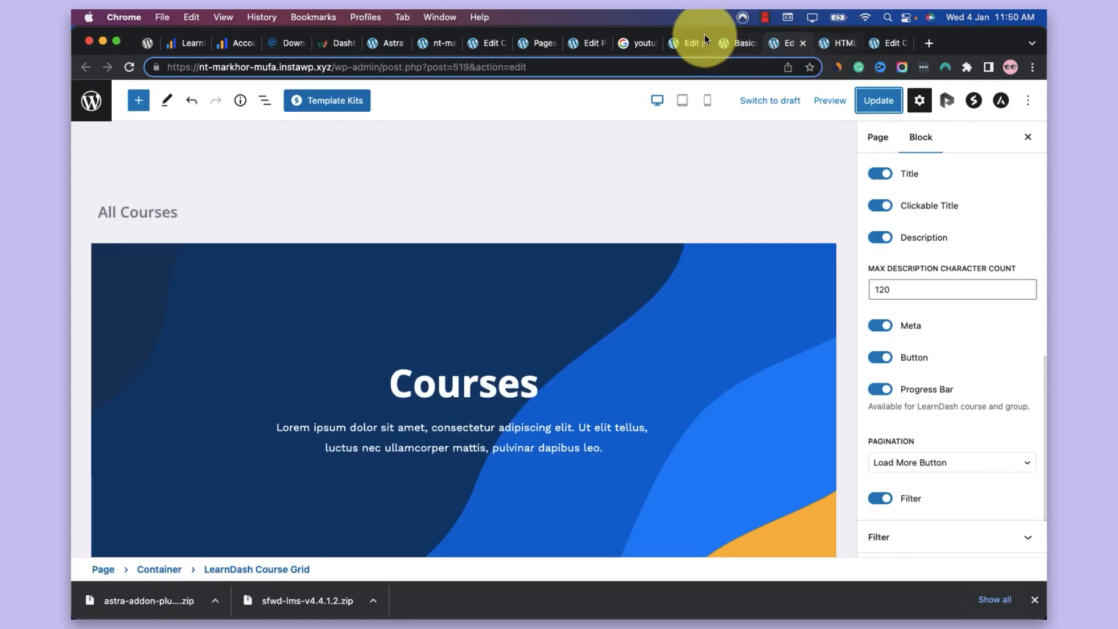
Enable Focus Mode in the general LearnDash LMS settings and save the settings
click(680, 40)
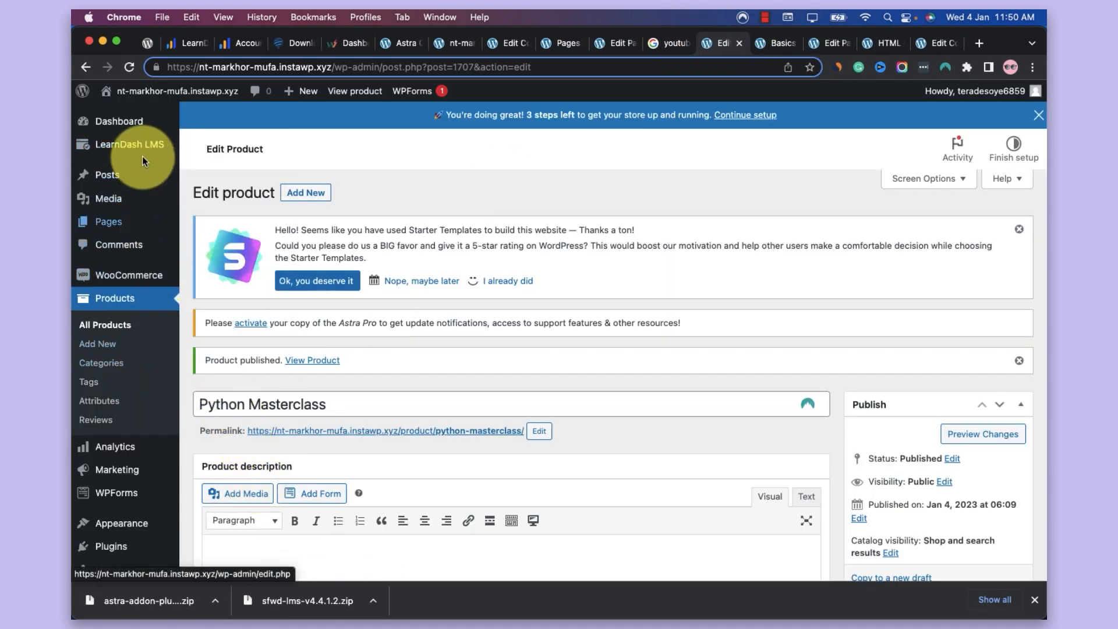
mouse_move(147, 144)
click(214, 425)
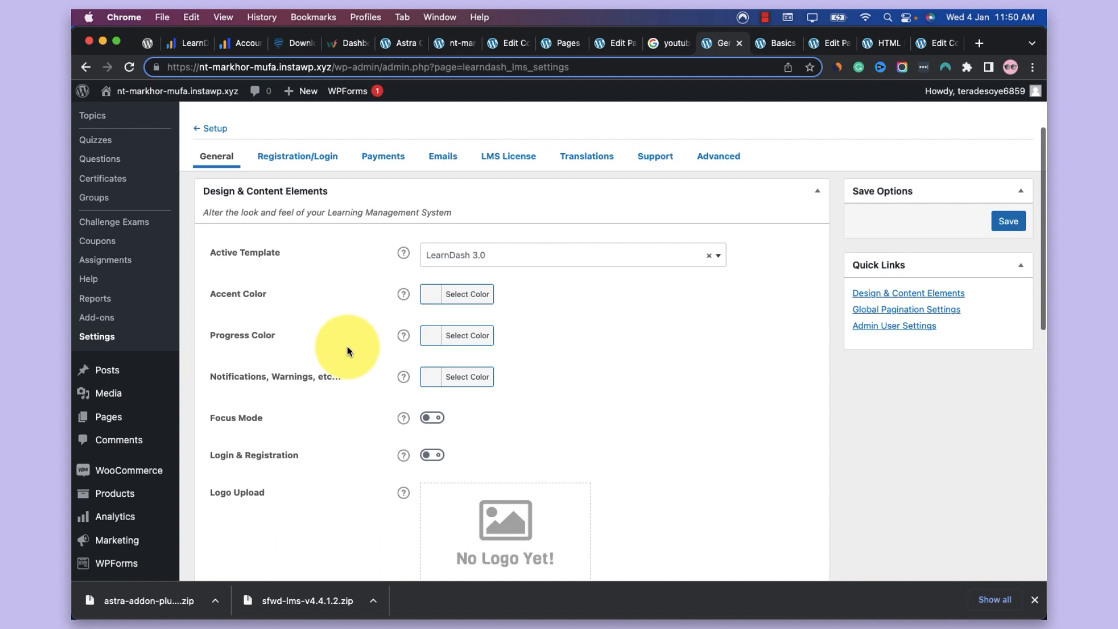
click(432, 418)
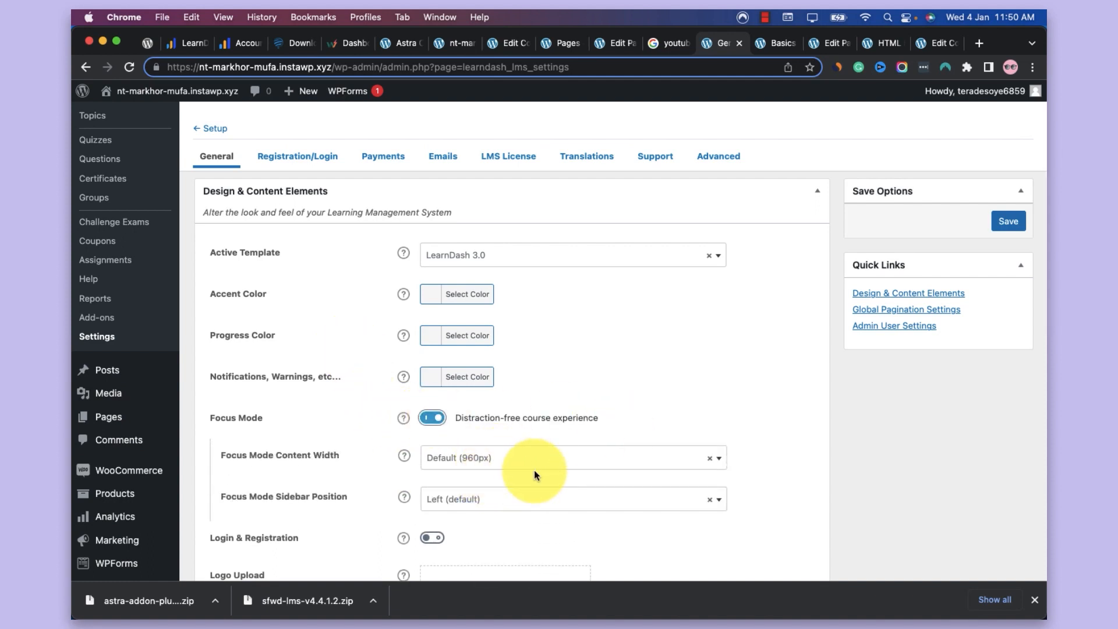
click(995, 227)
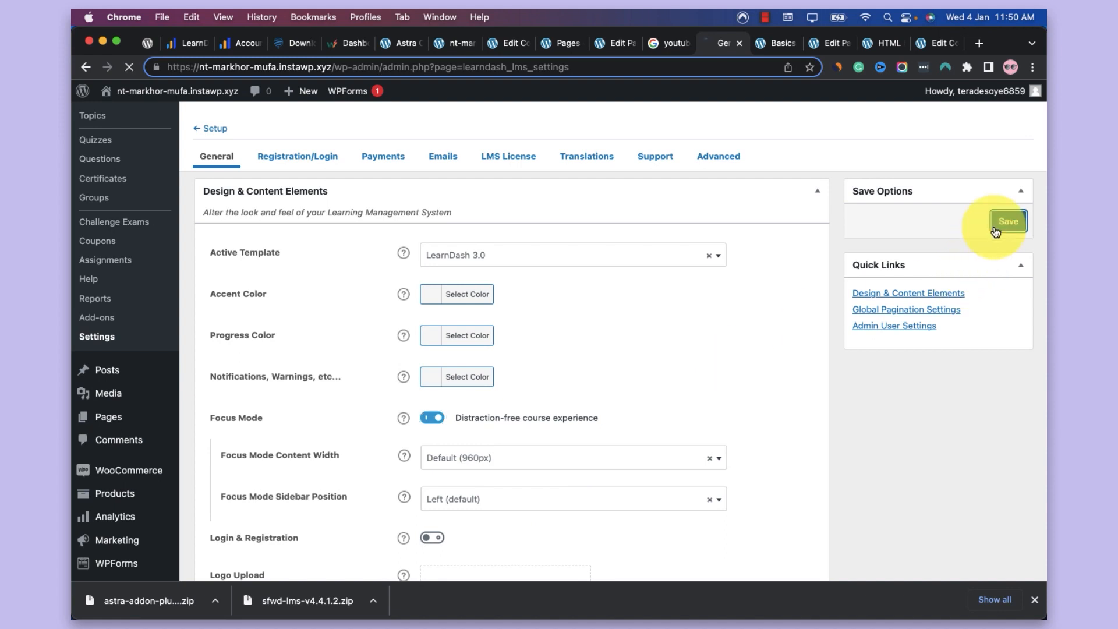
Reload the live Basics of React JS lesson and reveal the profile options for Course Home and Logout
click(780, 43)
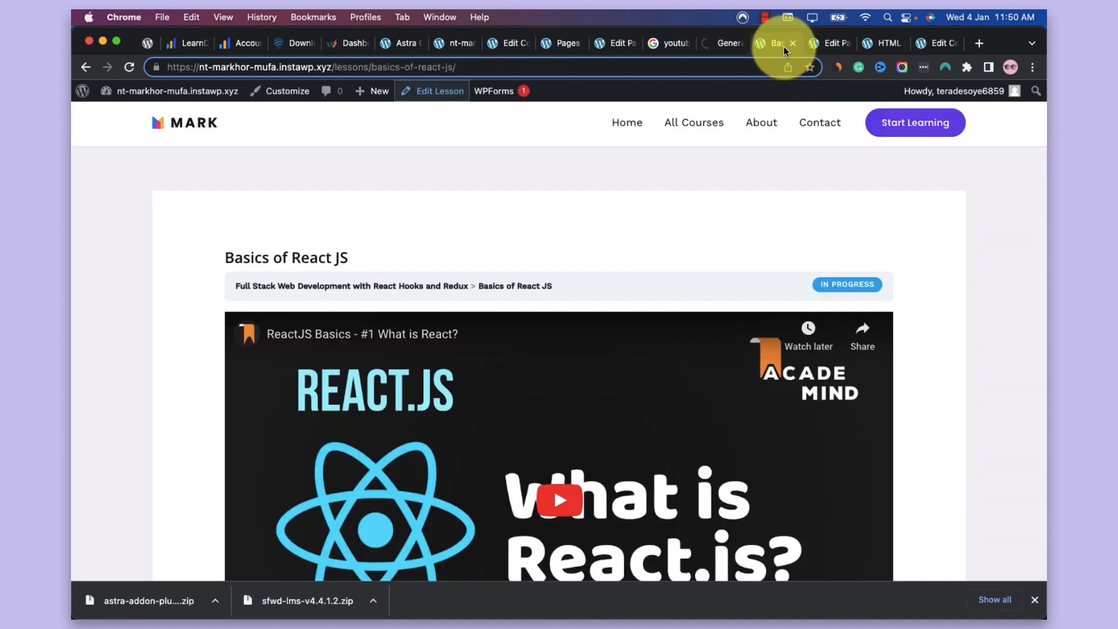
key(super+r)
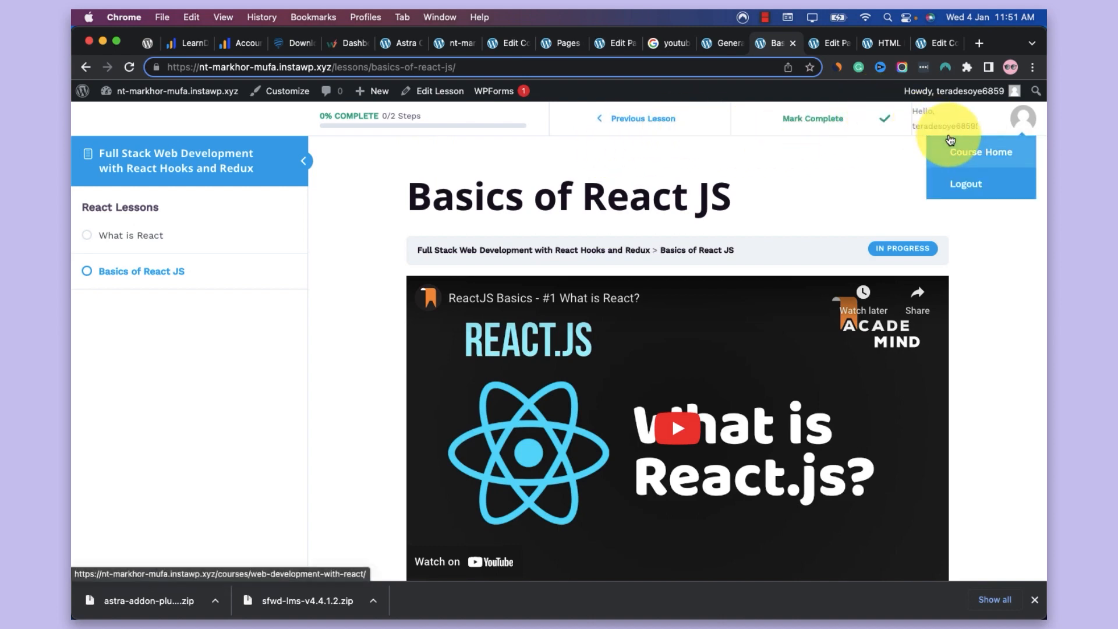
mouse_move(960, 151)
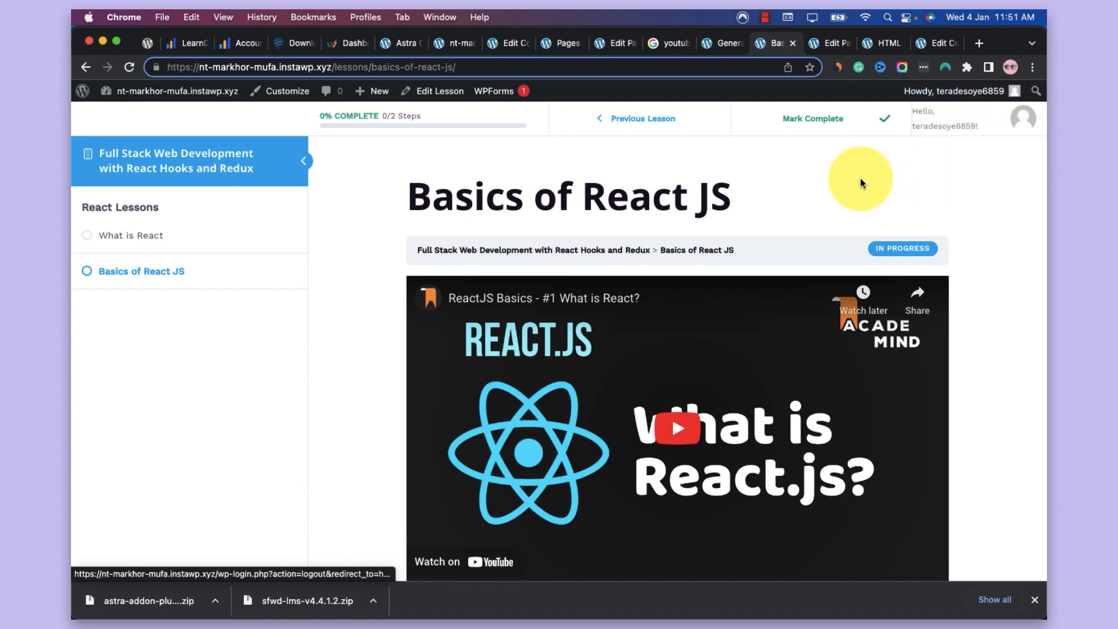
Look through the Focus Mode layout of the Basics of React JS lesson and go back to the previous lesson
scroll(861, 177, down, 3)
scroll(861, 177, up, 1)
scroll(861, 180, down, 2)
scroll(860, 183, up, 1)
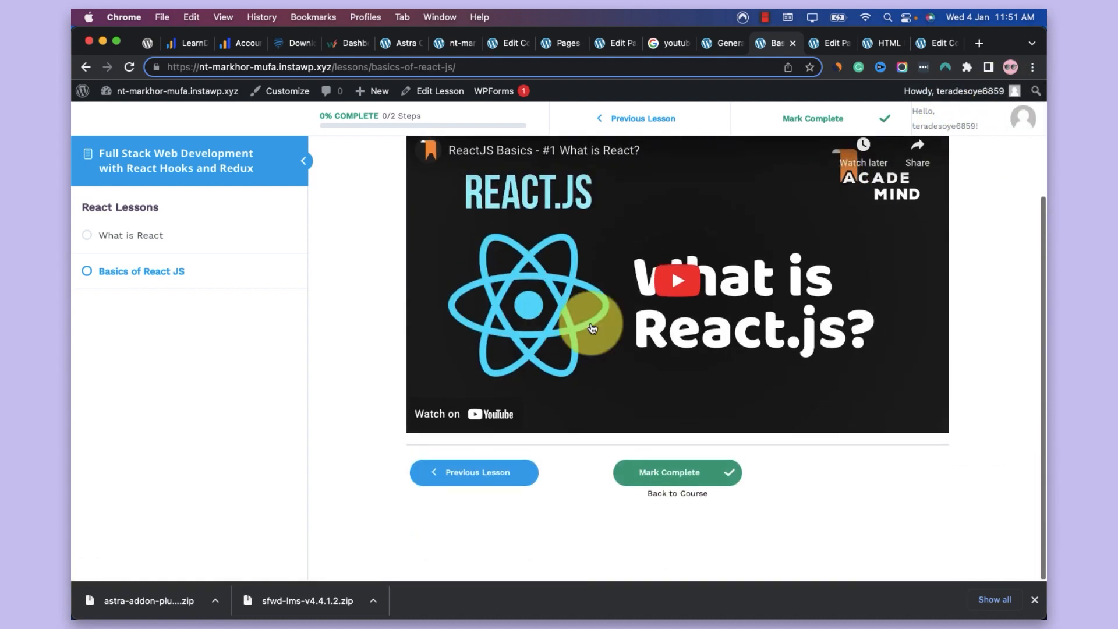
click(505, 476)
scroll(679, 362, up, 3)
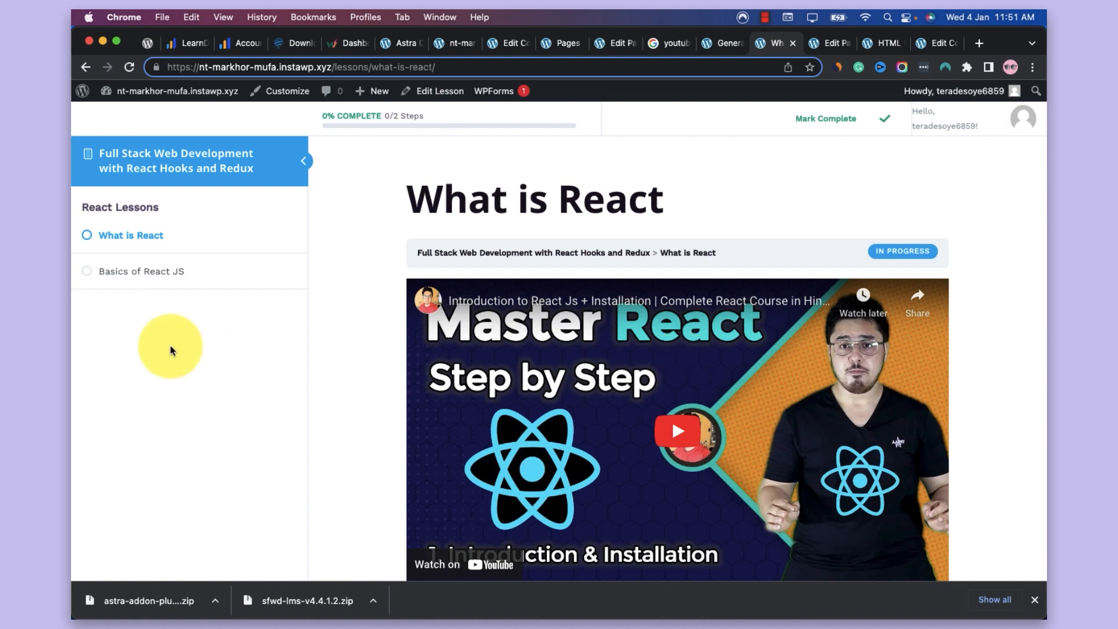
Switch to the LearnDash website and view its home page up to the header
click(182, 39)
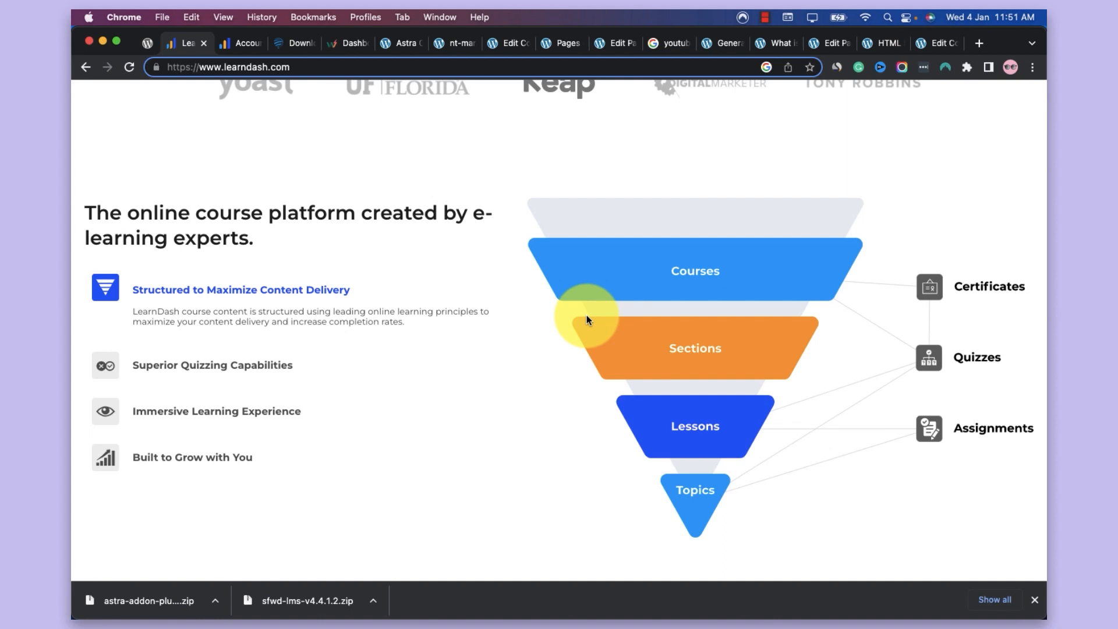
scroll(586, 314, up, 10)
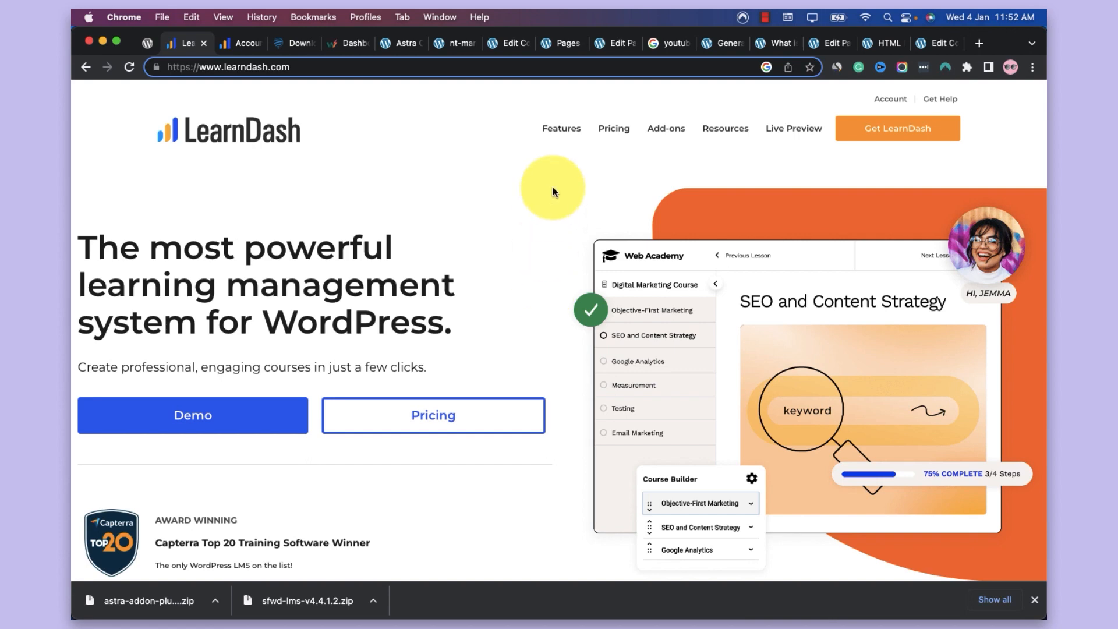
click(759, 16)
click(766, 36)
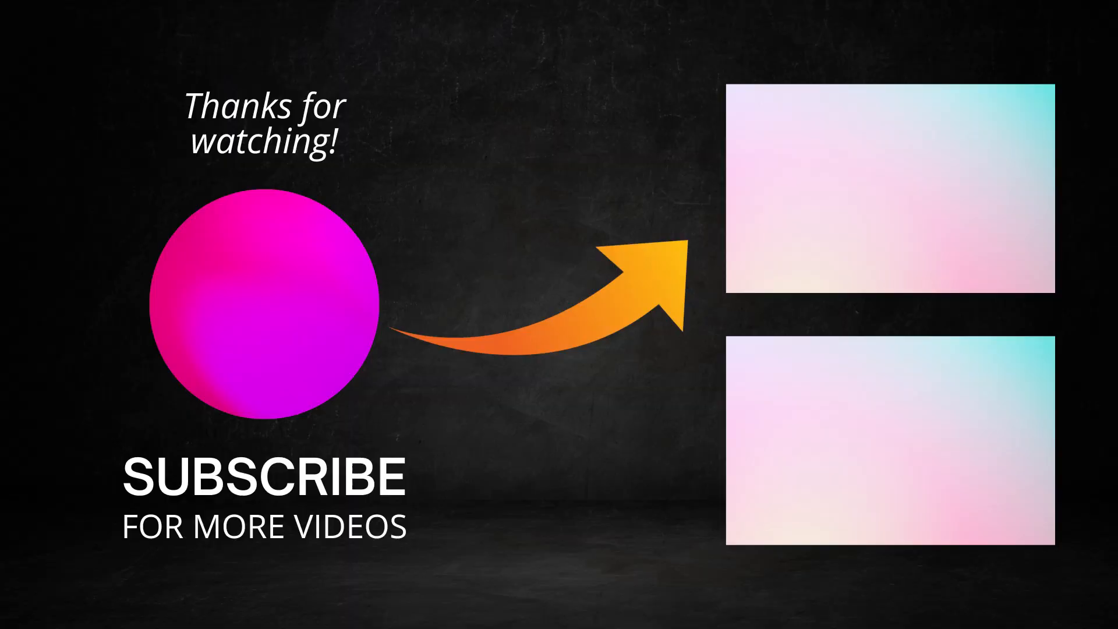